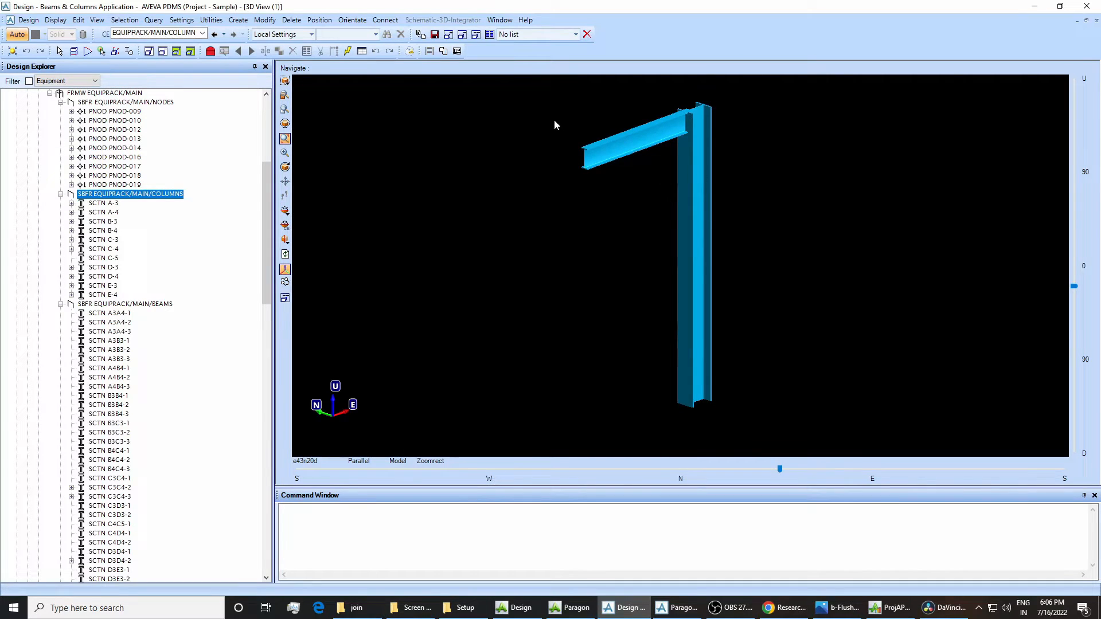
left_click_drag(552, 101, 748, 364)
left_click_drag(769, 425, 769, 425)
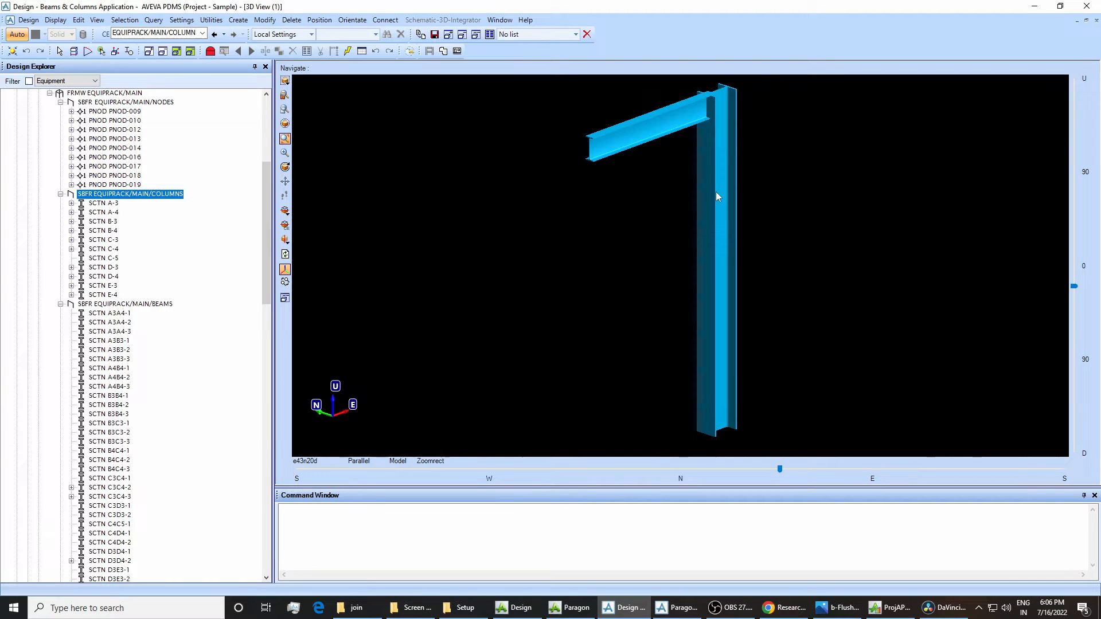
scroll(715, 191, "down", 2)
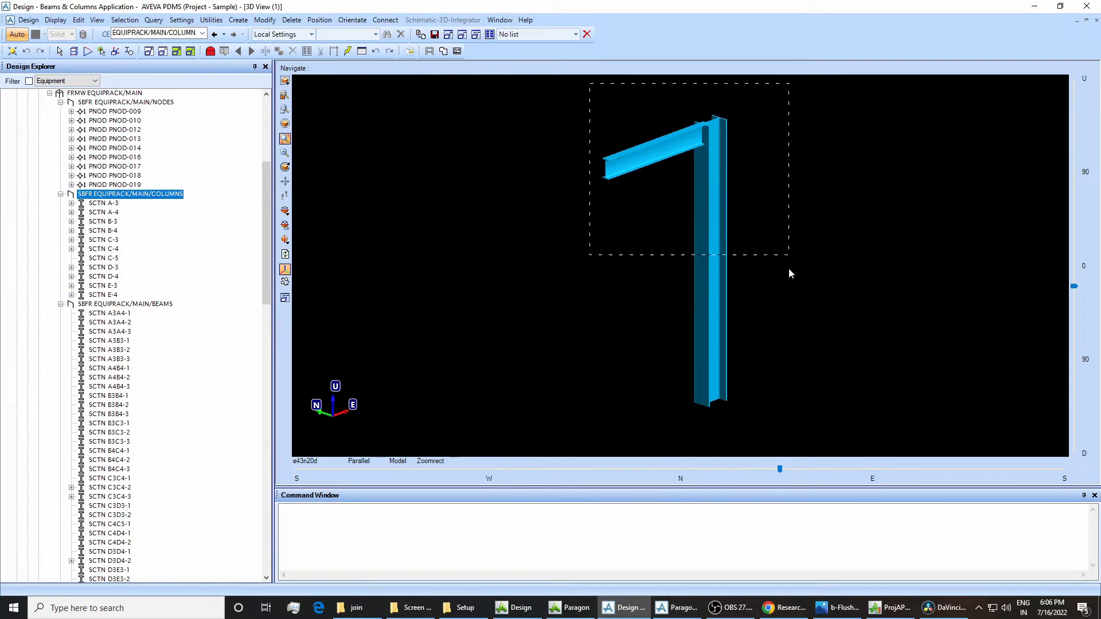
left_click_drag(772, 426, 766, 425)
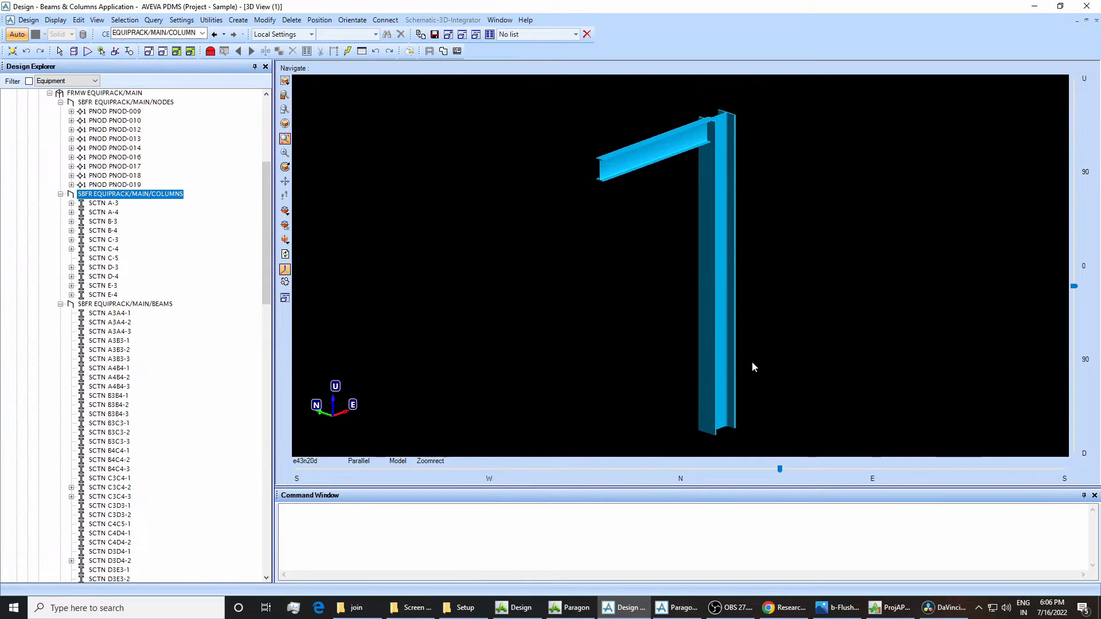
Try to create a joint at the bottom end of column C-5 with the joint specification command.
left_click(727, 375)
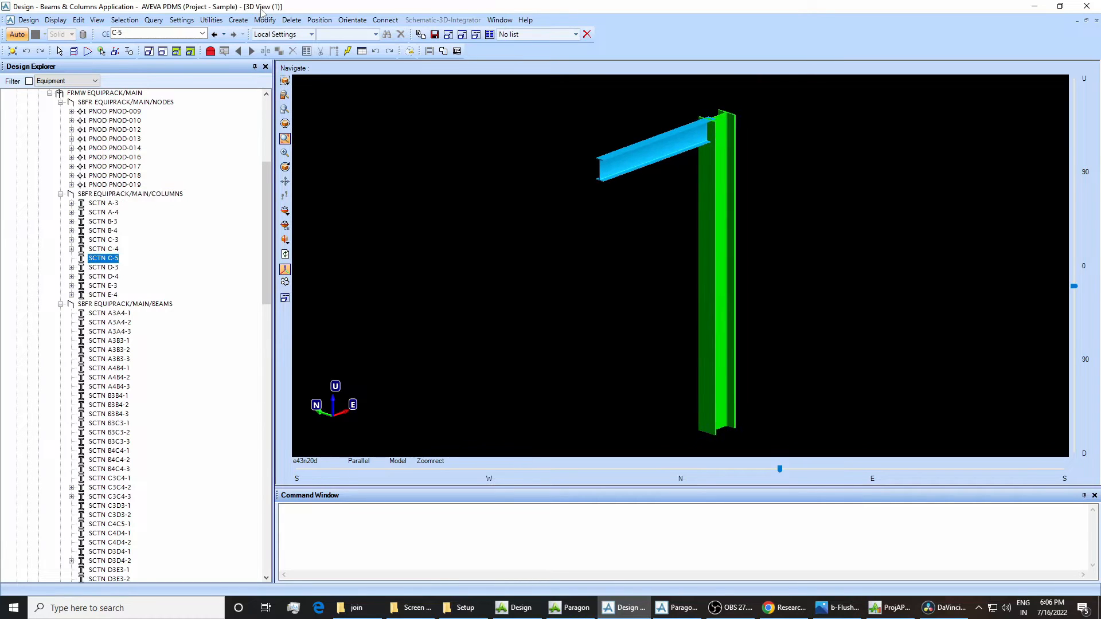
left_click(27, 22)
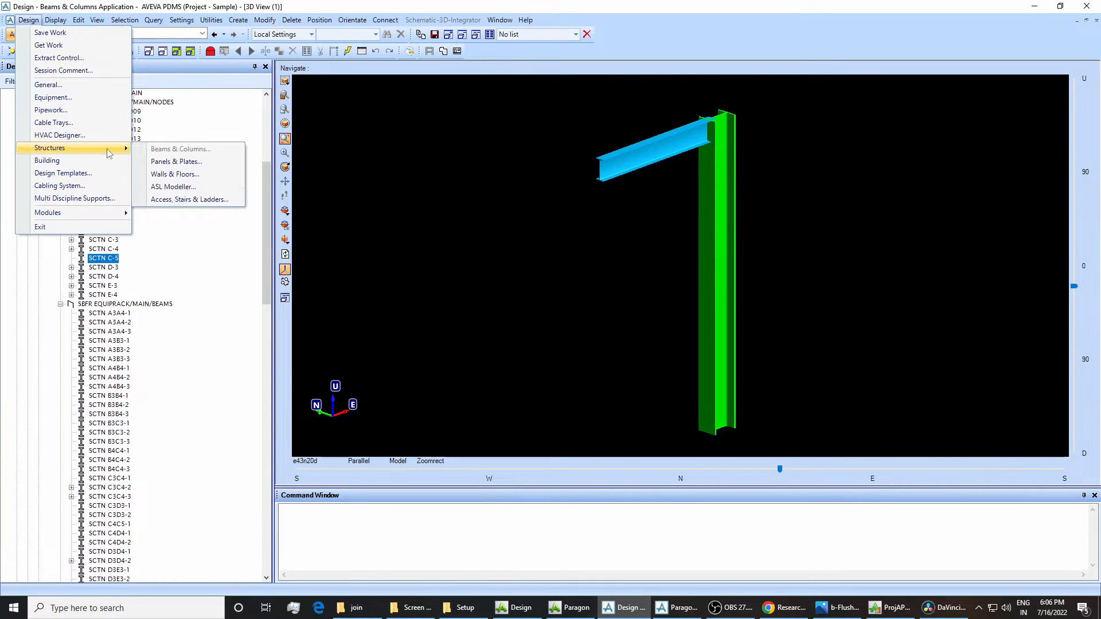
left_click(402, 116)
left_click(265, 20)
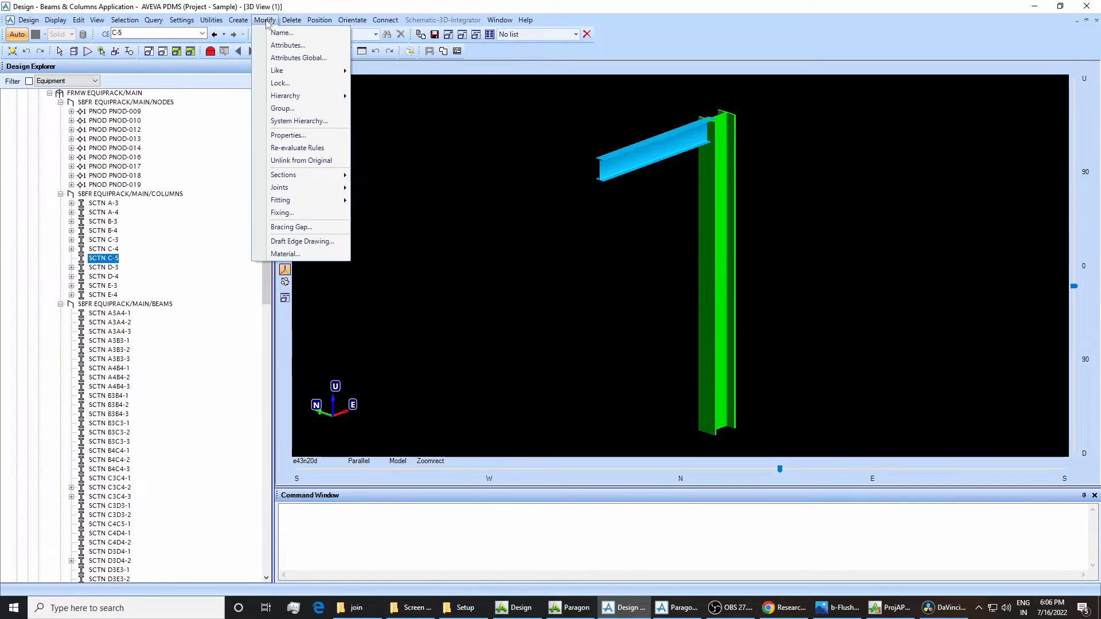
mouse_move(317, 184)
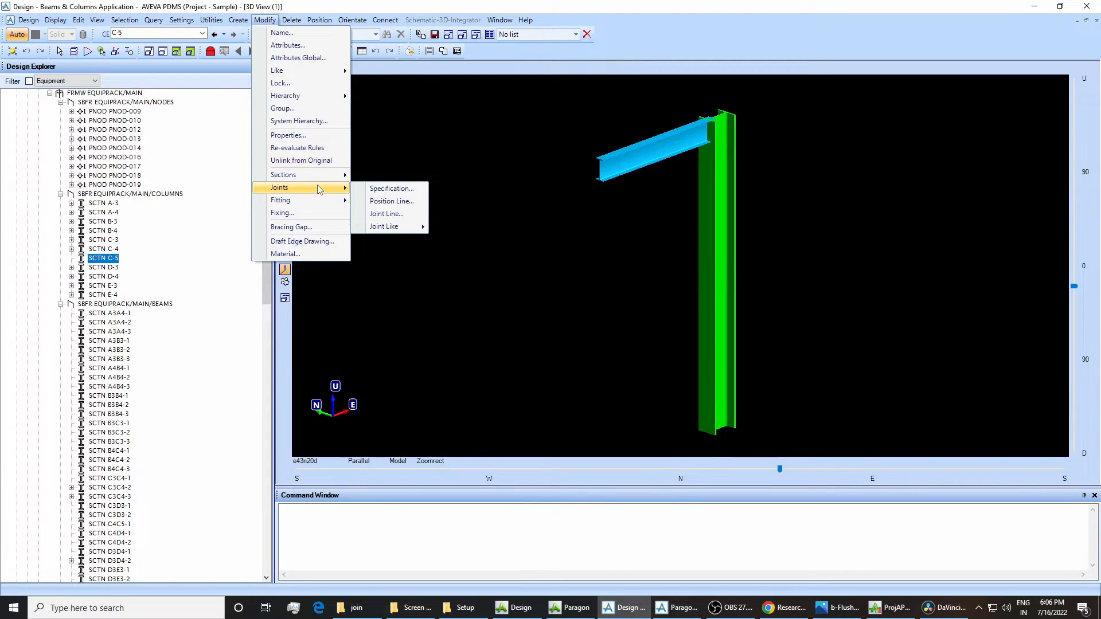
left_click(390, 188)
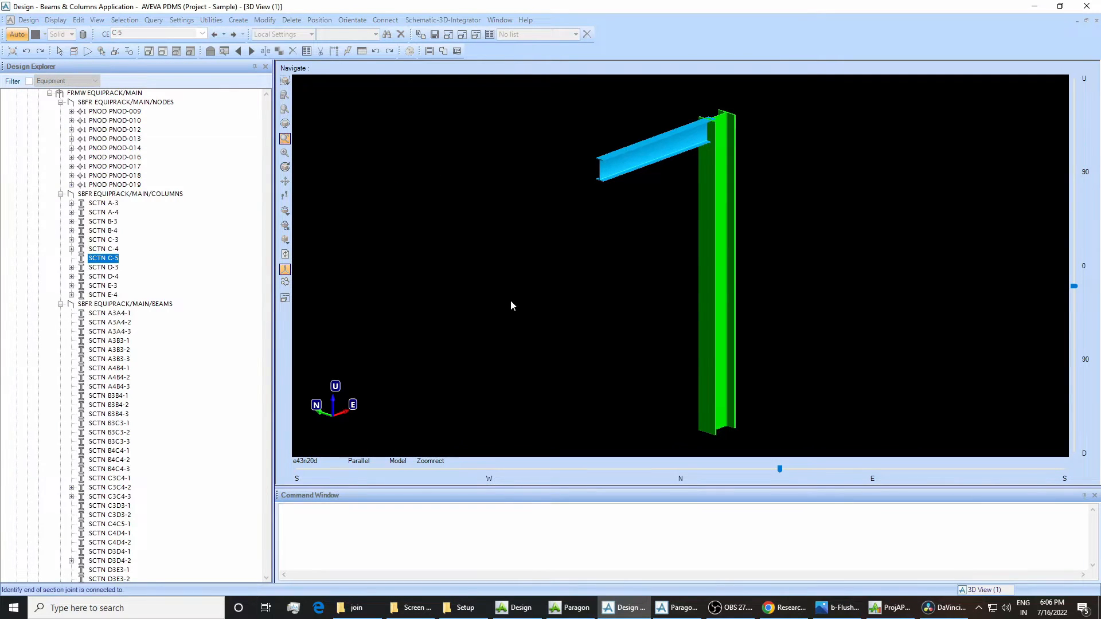
left_click(721, 412)
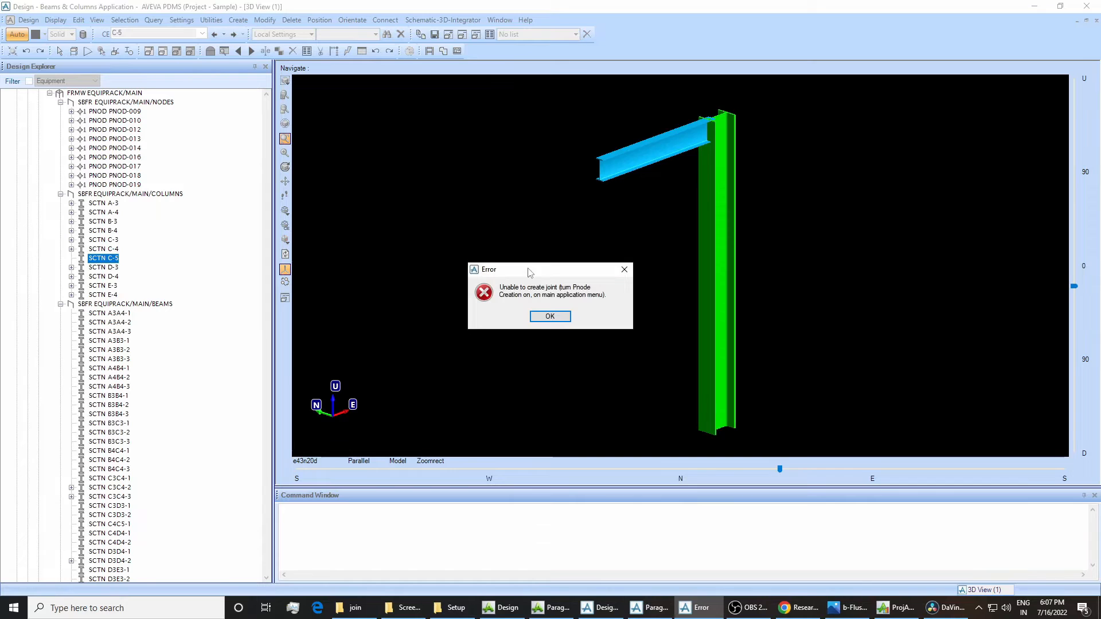
left_click_drag(530, 271, 562, 276)
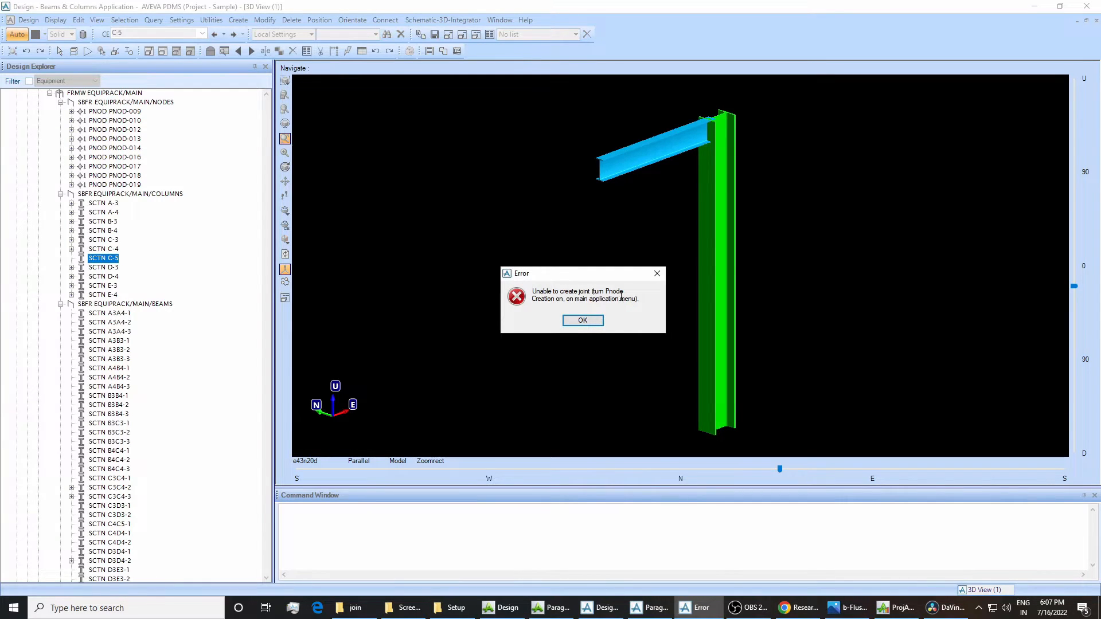
left_click(583, 320)
left_click(189, 348)
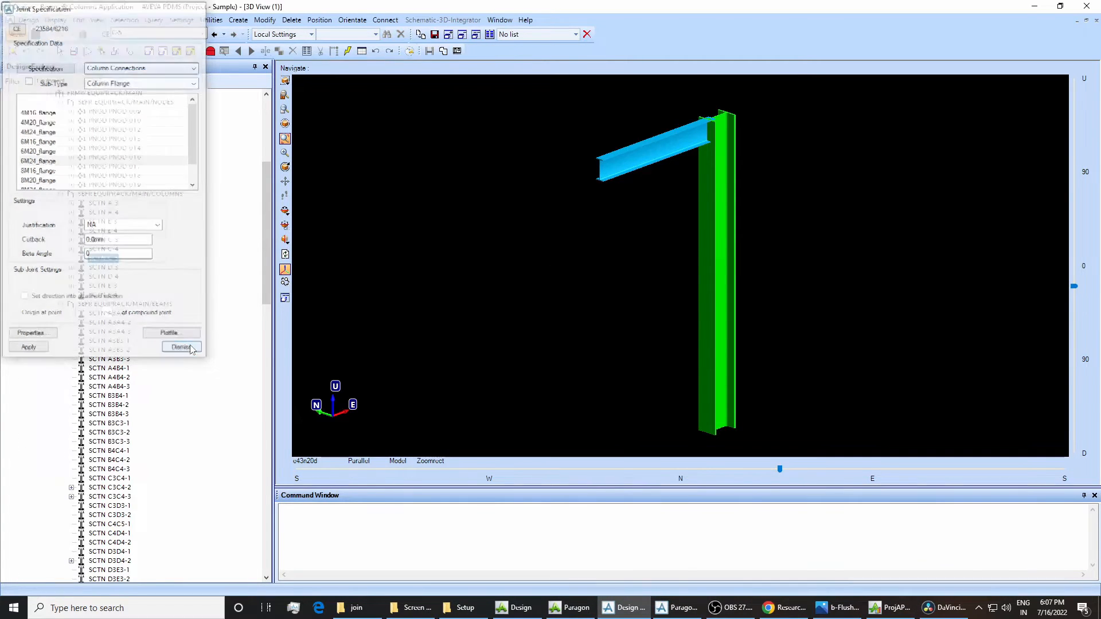
Show the Beams & Columns Toolbar and turn on the creation of primary nodes.
right_click(639, 40)
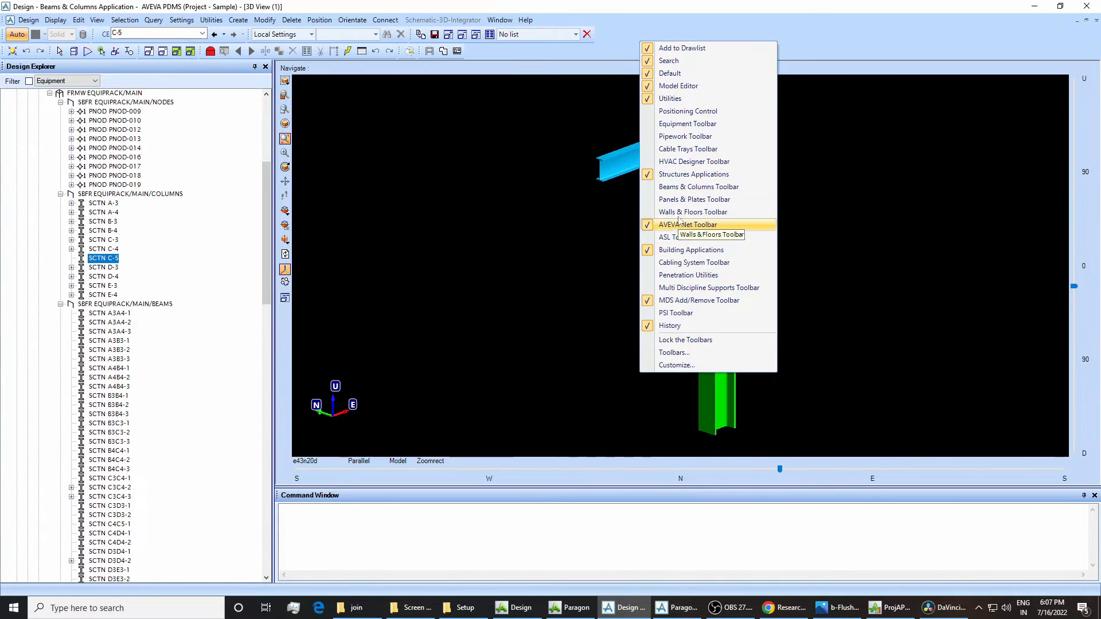
left_click(672, 187)
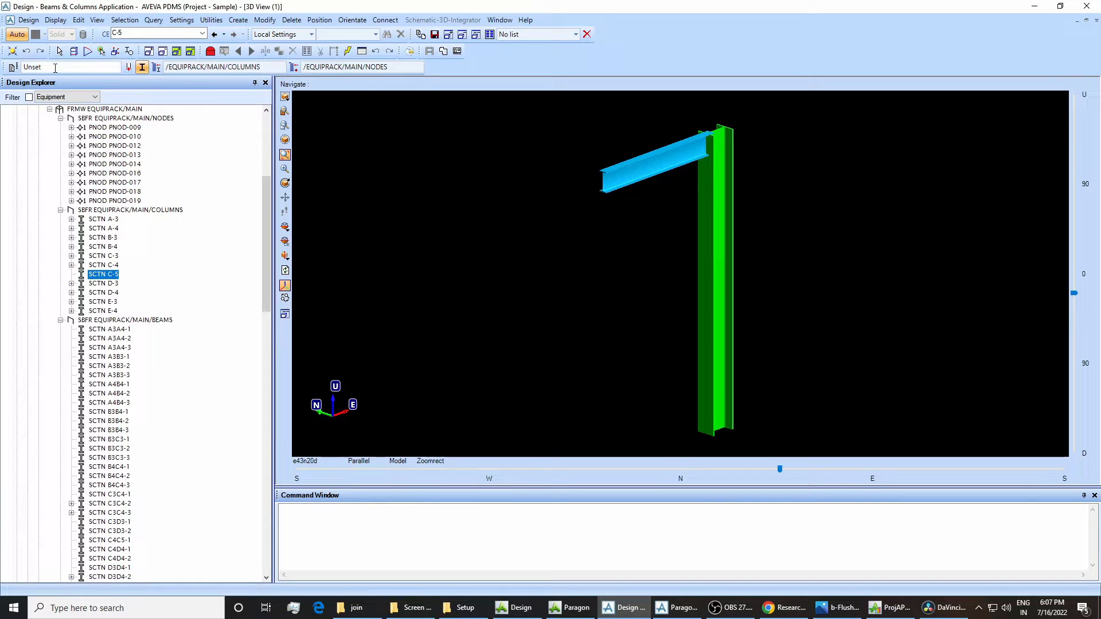
left_click(128, 67)
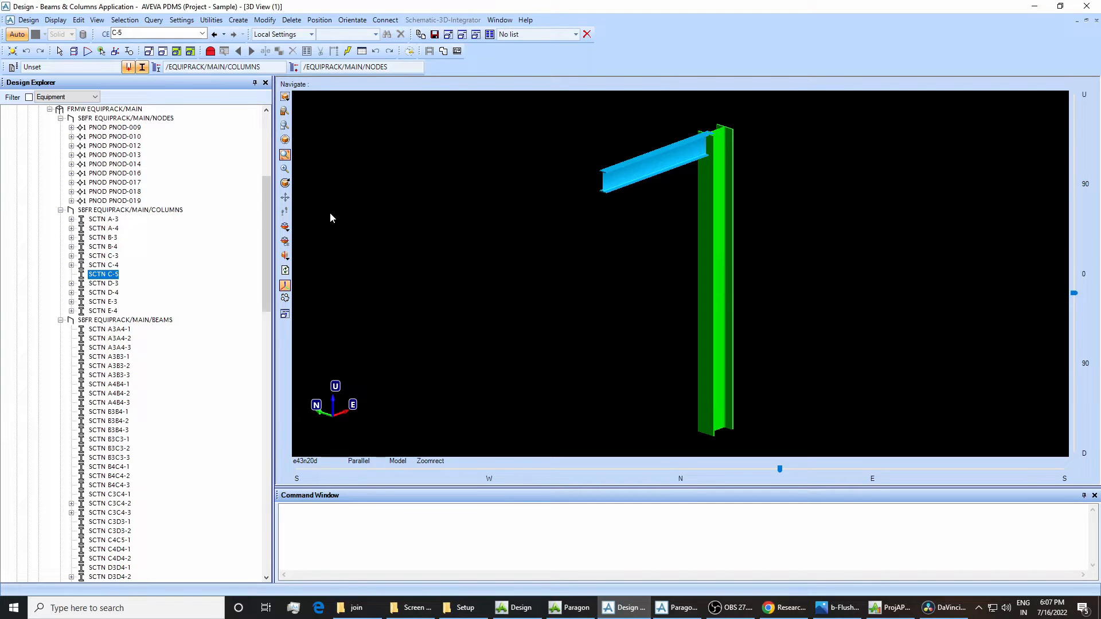
Set EQUIPRACK/MAIN/COLUMNS as the storage area for sections and EQUIPRACK/MAIN/NODES as the storage area for nodes.
left_click_drag(266, 199, 266, 185)
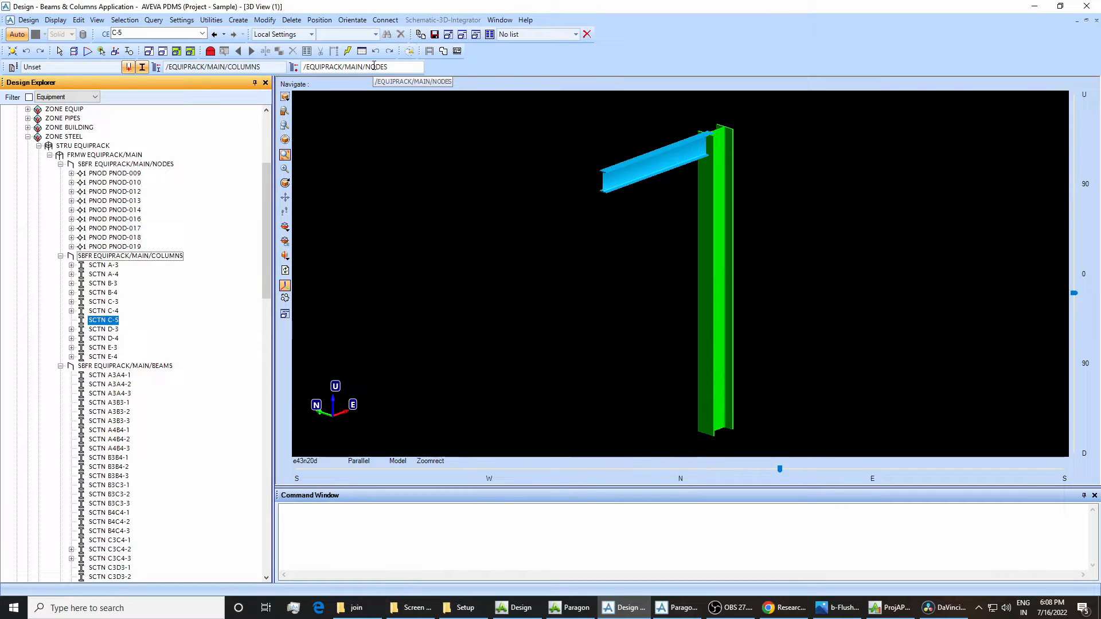
left_click(102, 256)
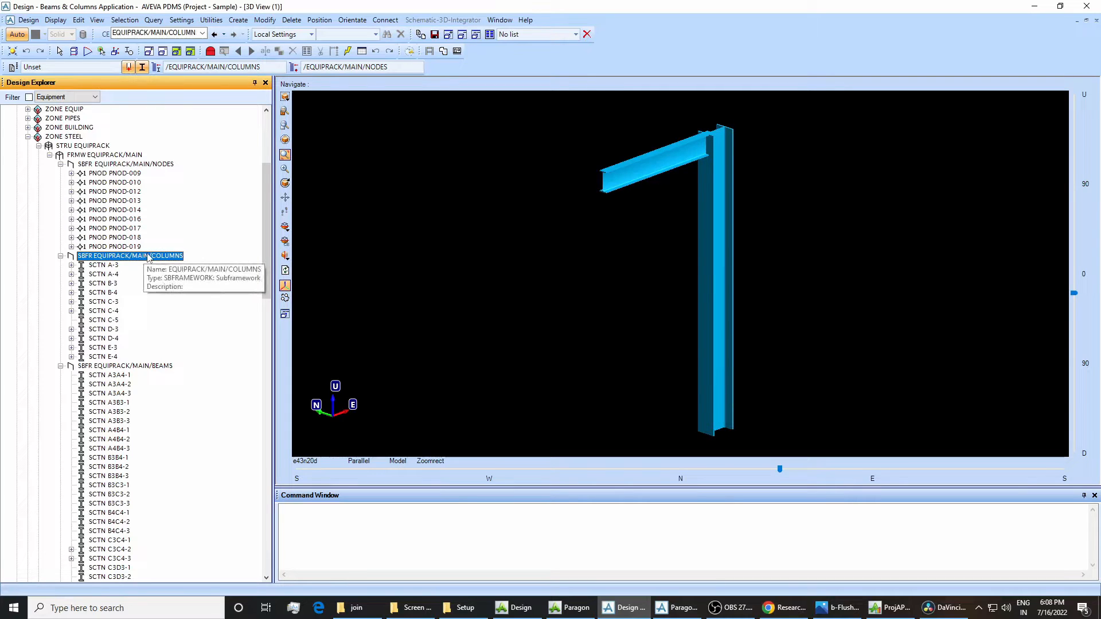
left_click(157, 67)
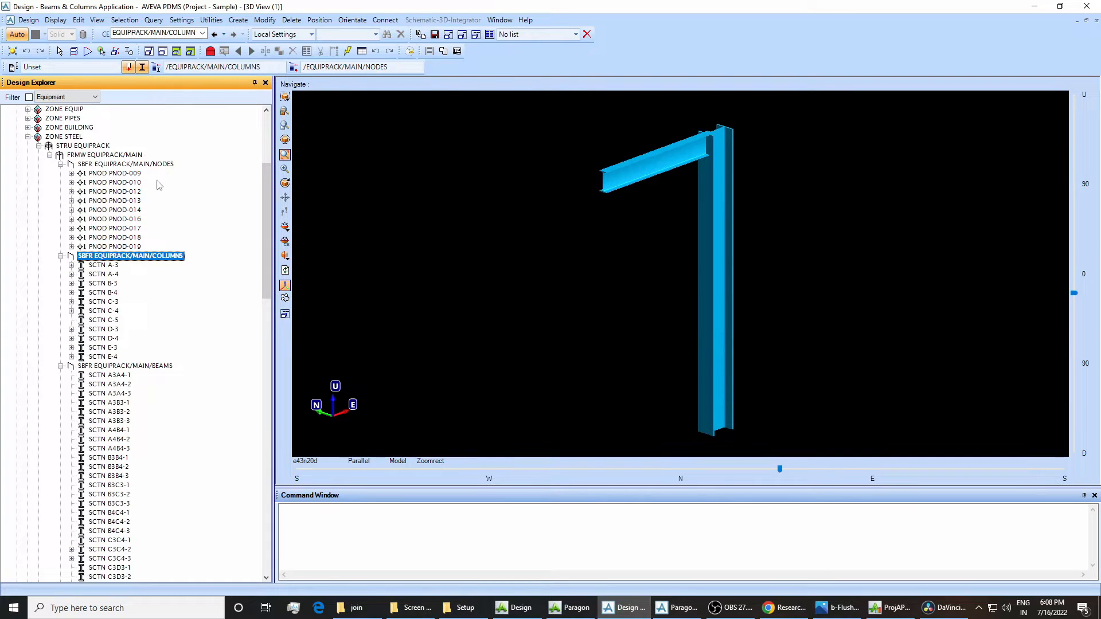
left_click(125, 165)
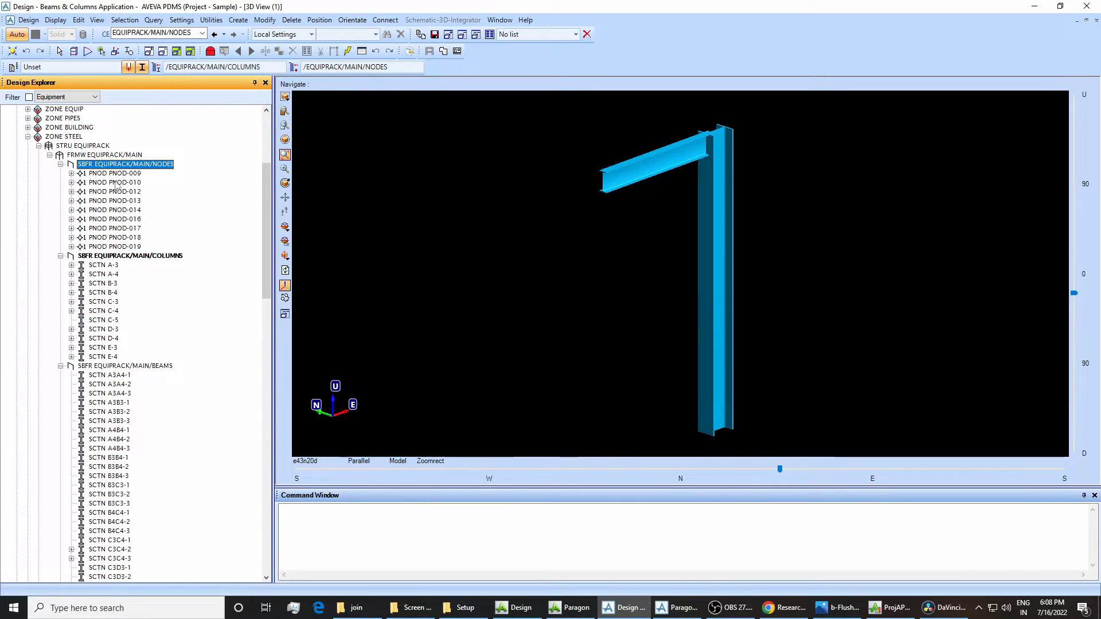
left_click(292, 68)
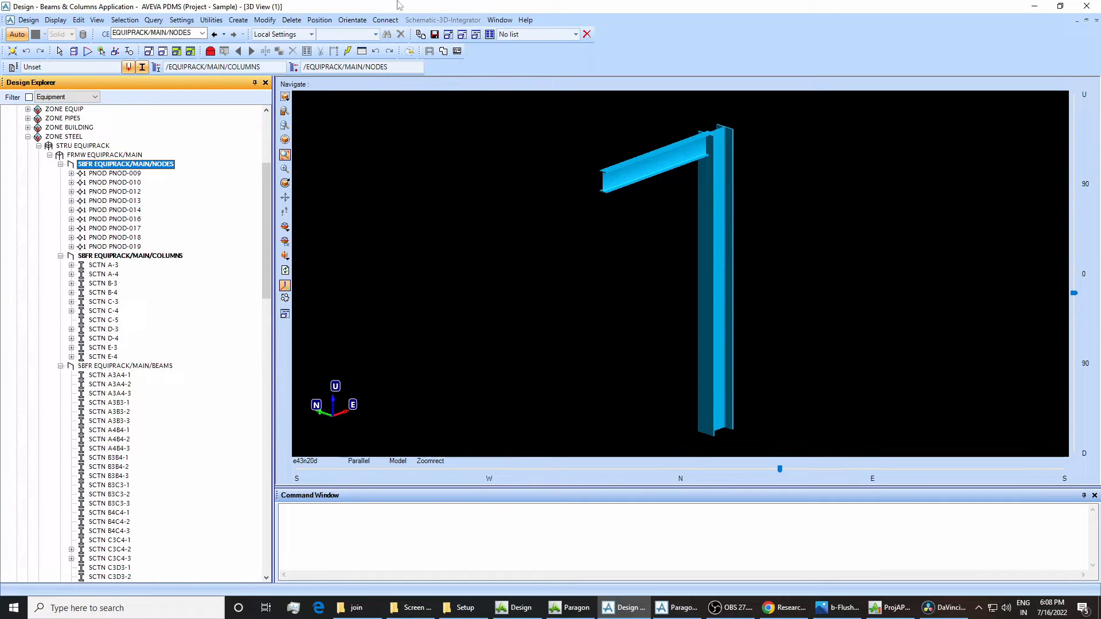
Create a joint at the bottom end of column C-5 and open its joint specification.
left_click(264, 20)
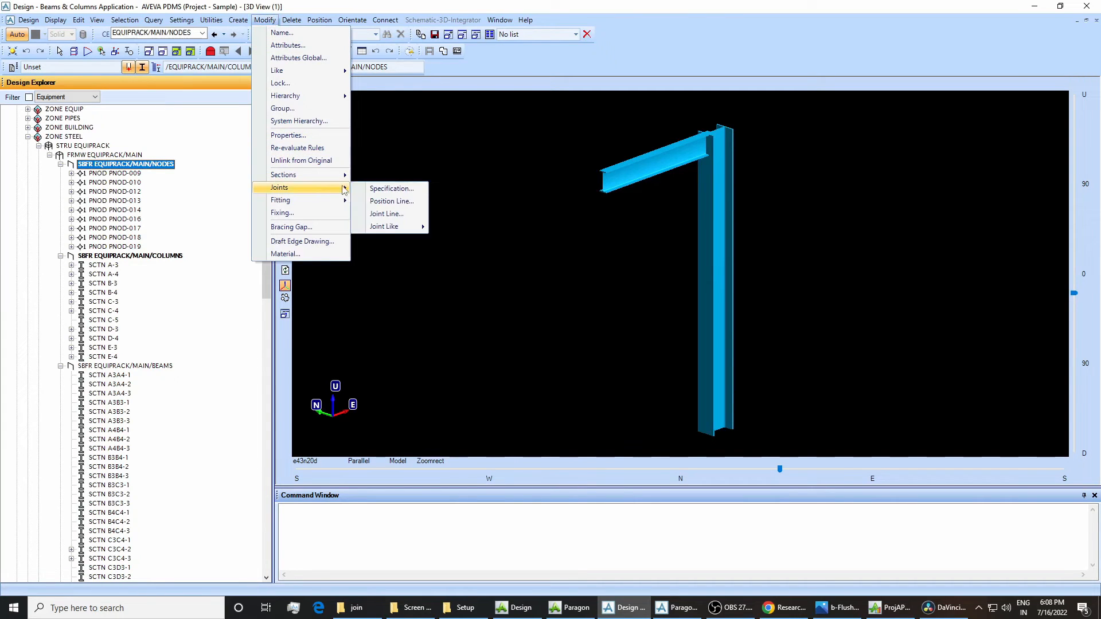
left_click(374, 189)
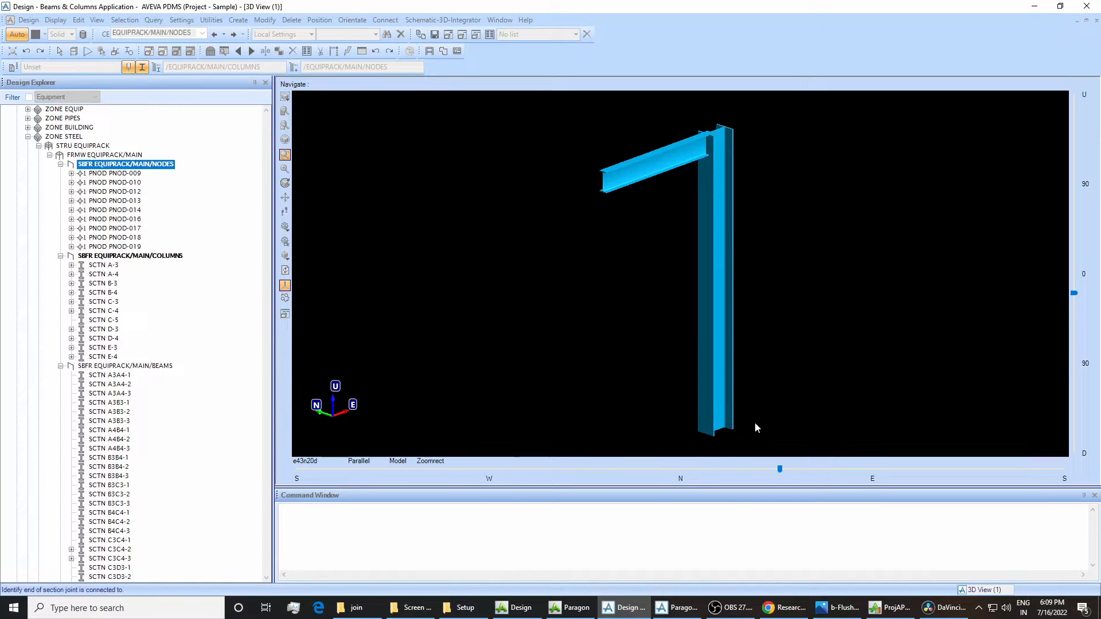
left_click(711, 419)
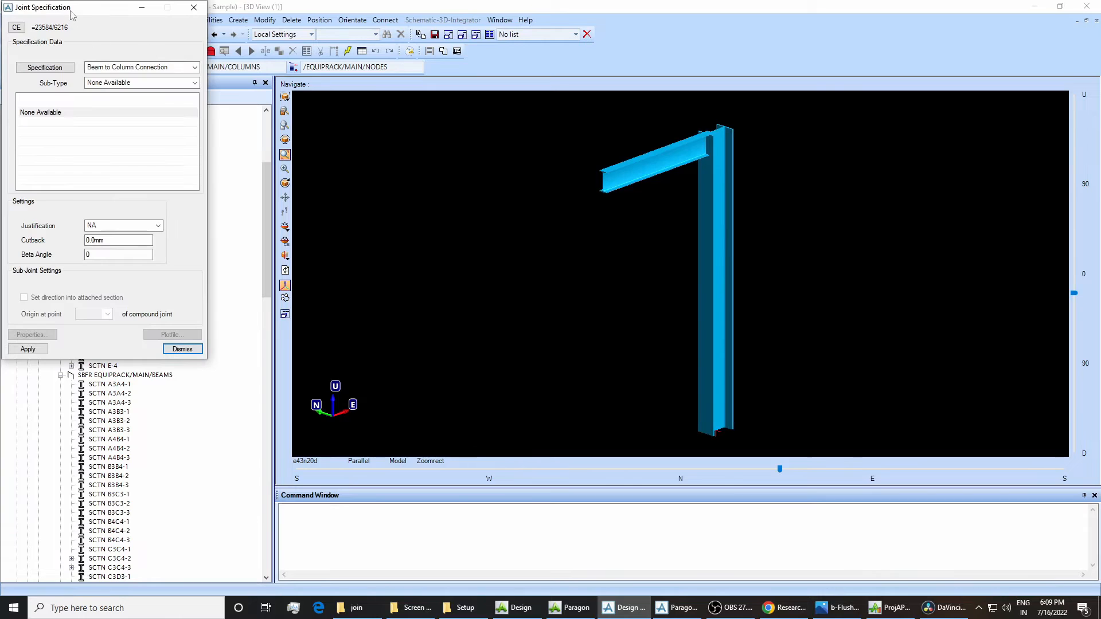
left_click_drag(71, 15, 371, 128)
Apply the 50mm_thick_attached_baseplate from Baseplate Connections to the joint at the column's bottom end.
left_click_drag(658, 390, 809, 469)
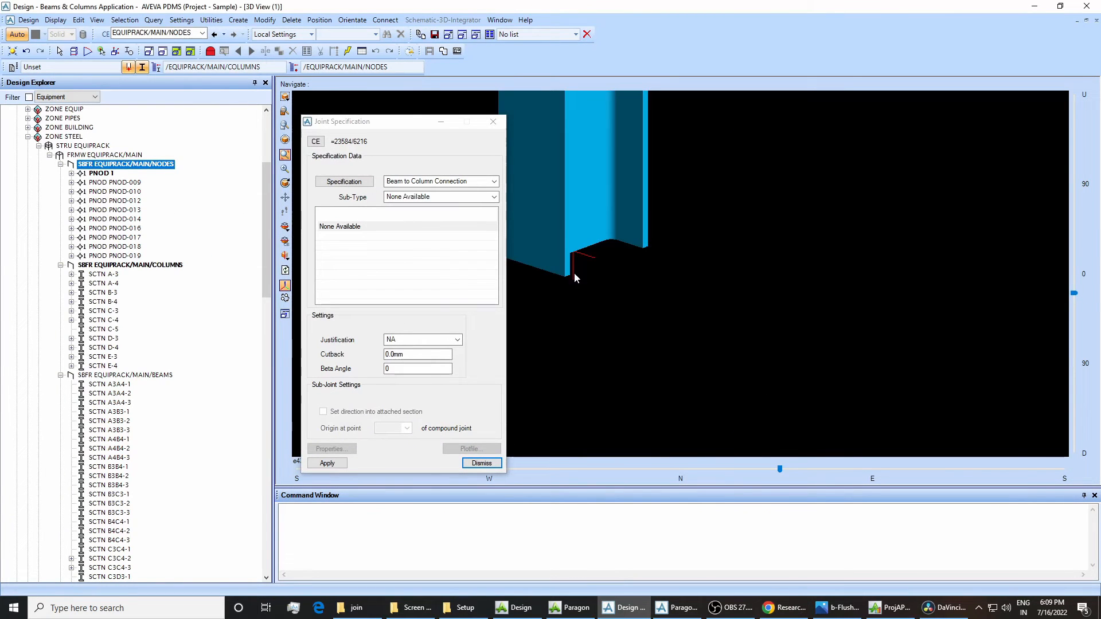
left_click(453, 181)
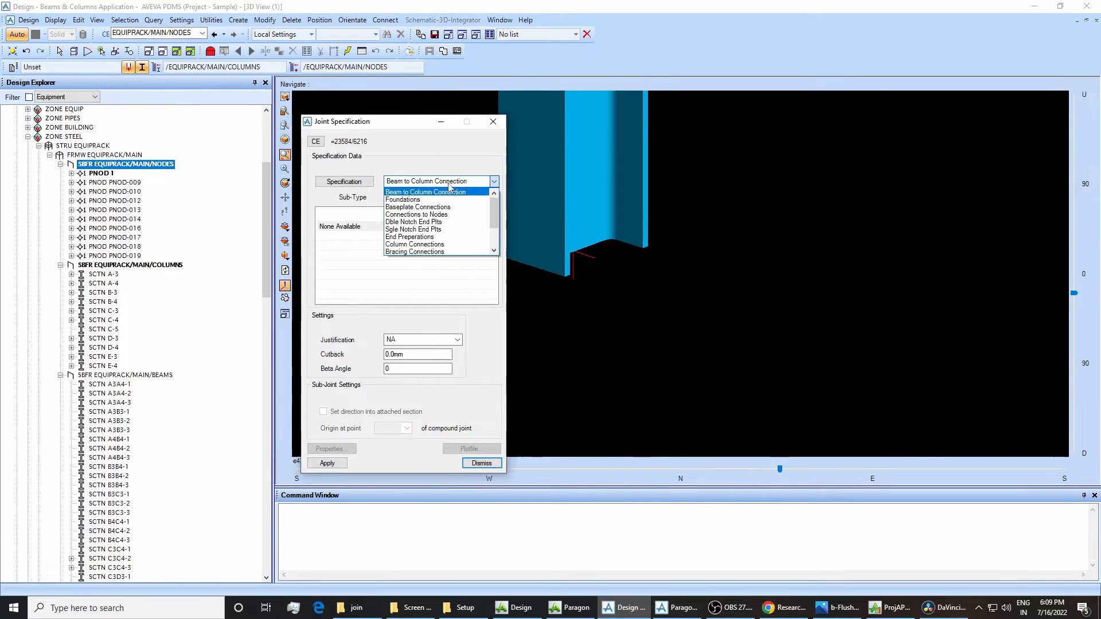
left_click(412, 210)
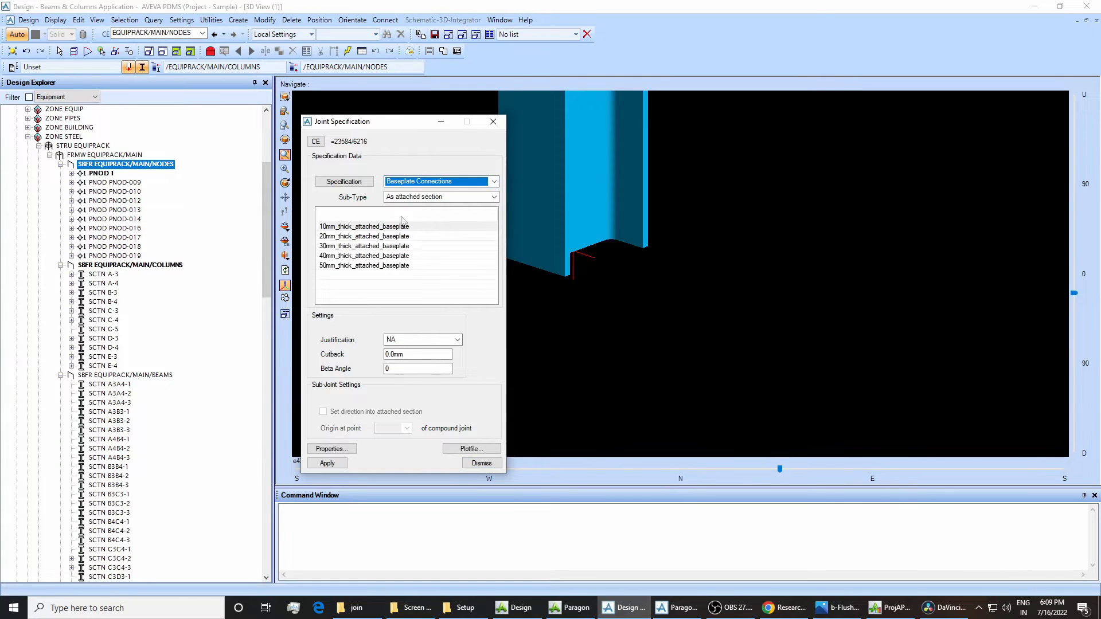
left_click(358, 266)
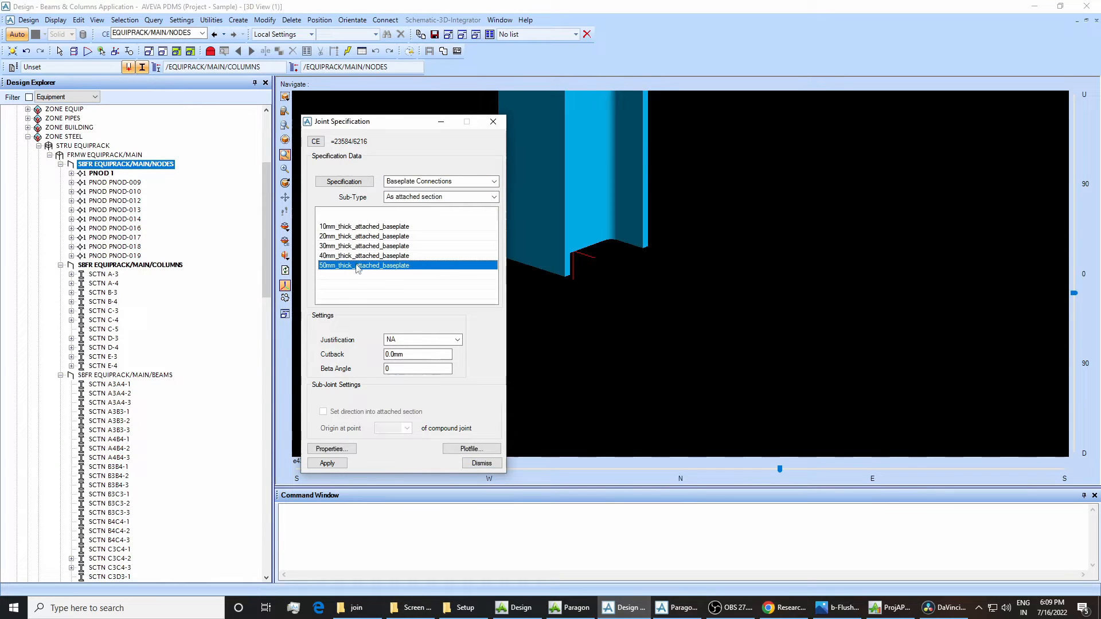
left_click(327, 464)
left_click(439, 123)
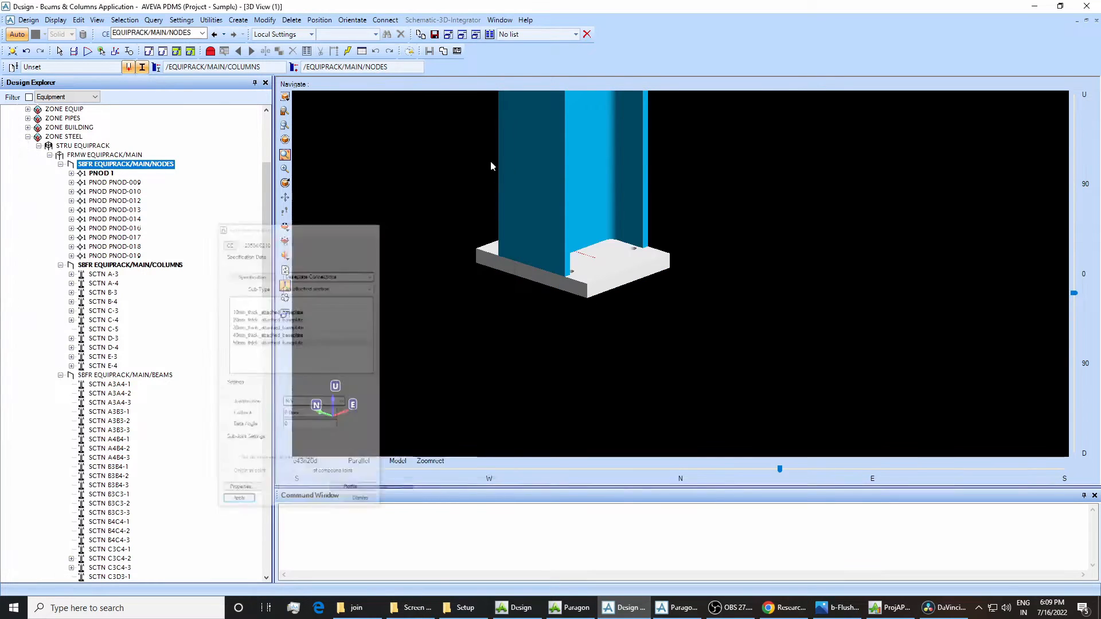
Set the bolt diameter of the new baseplate joint under PNOD 1 to 30.00mm in its properties.
scroll(594, 229, "down", 5)
scroll(656, 278, "down", 2)
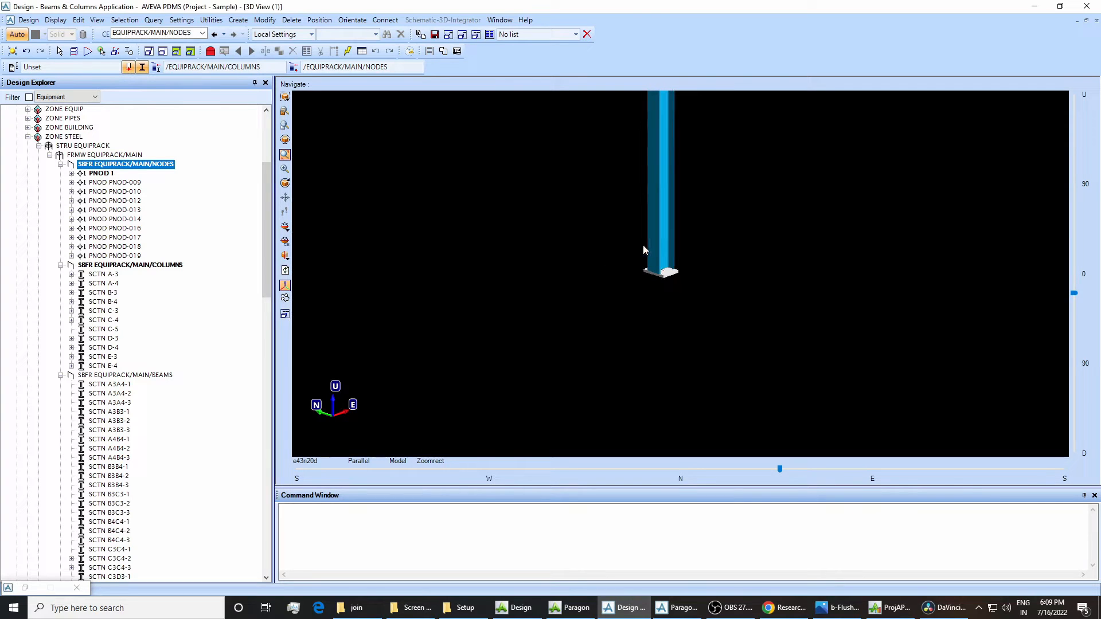
left_click_drag(664, 255, 665, 256)
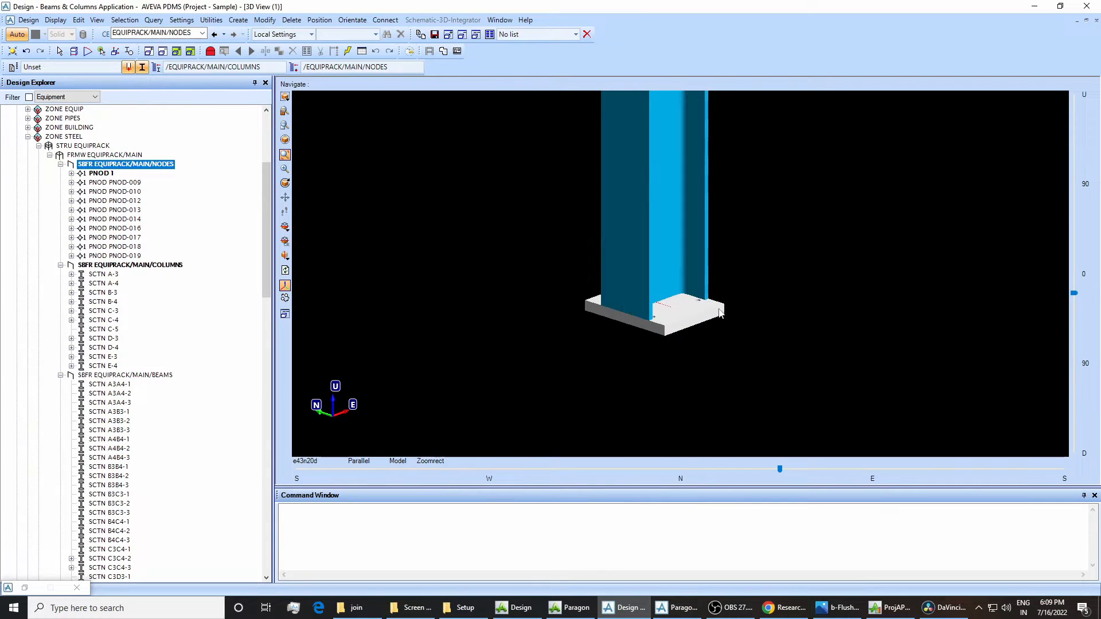
double_click(102, 173)
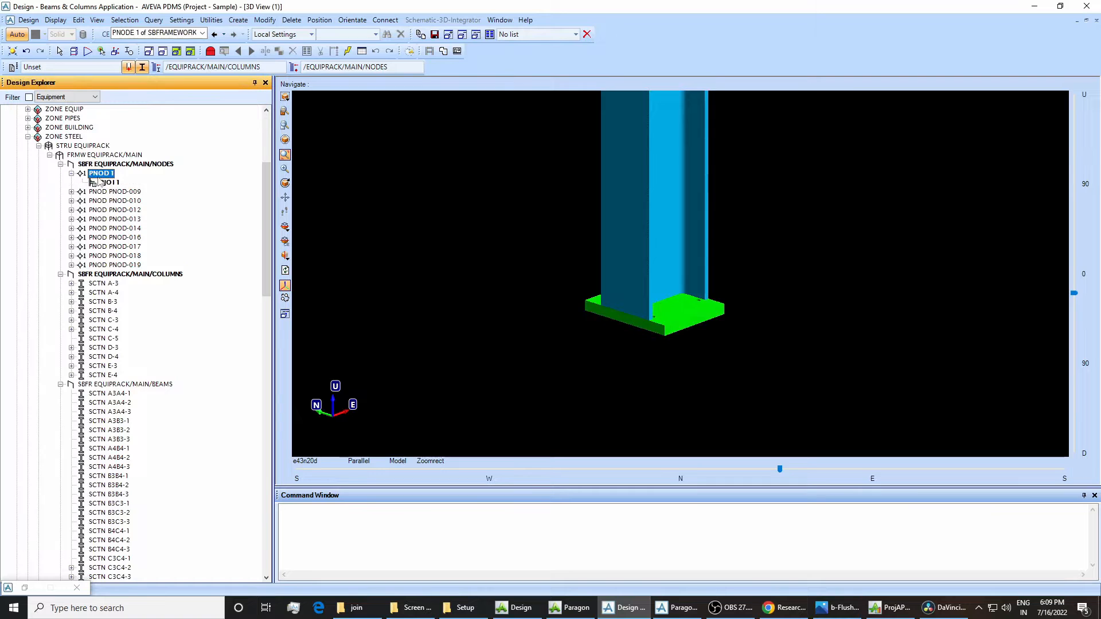
left_click(109, 182)
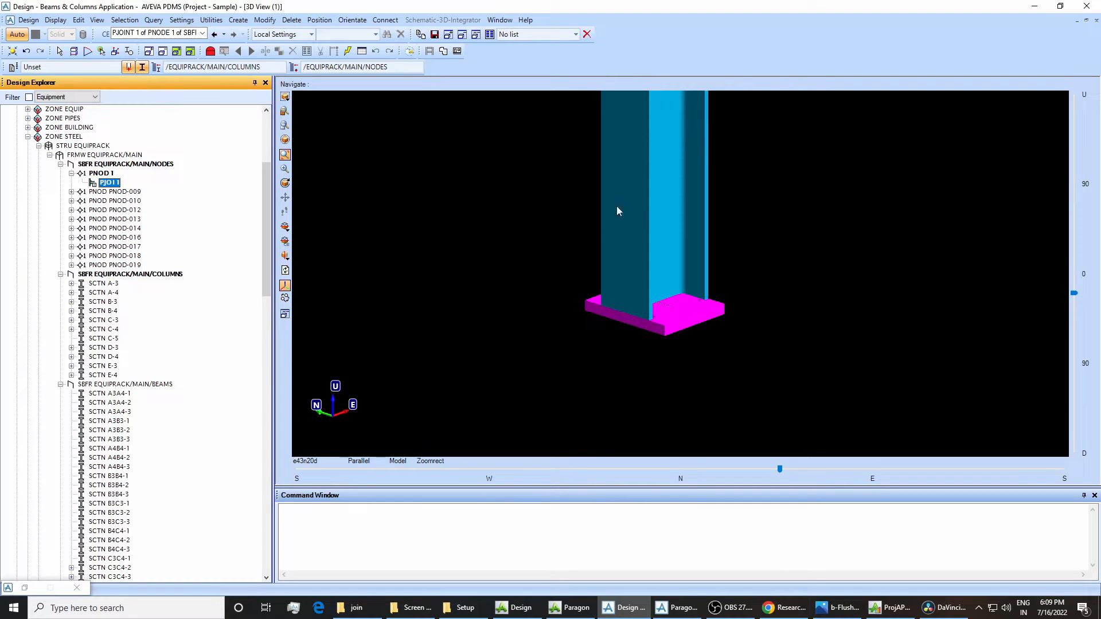
left_click(264, 20)
left_click(278, 140)
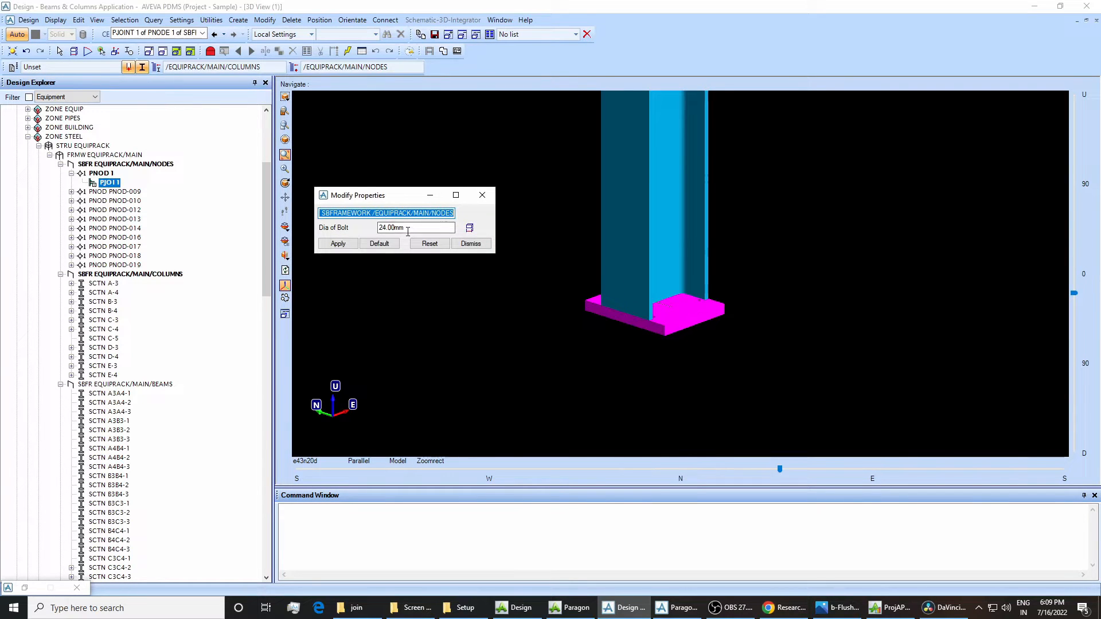
left_click_drag(408, 231, 374, 231)
type("30.00mm")
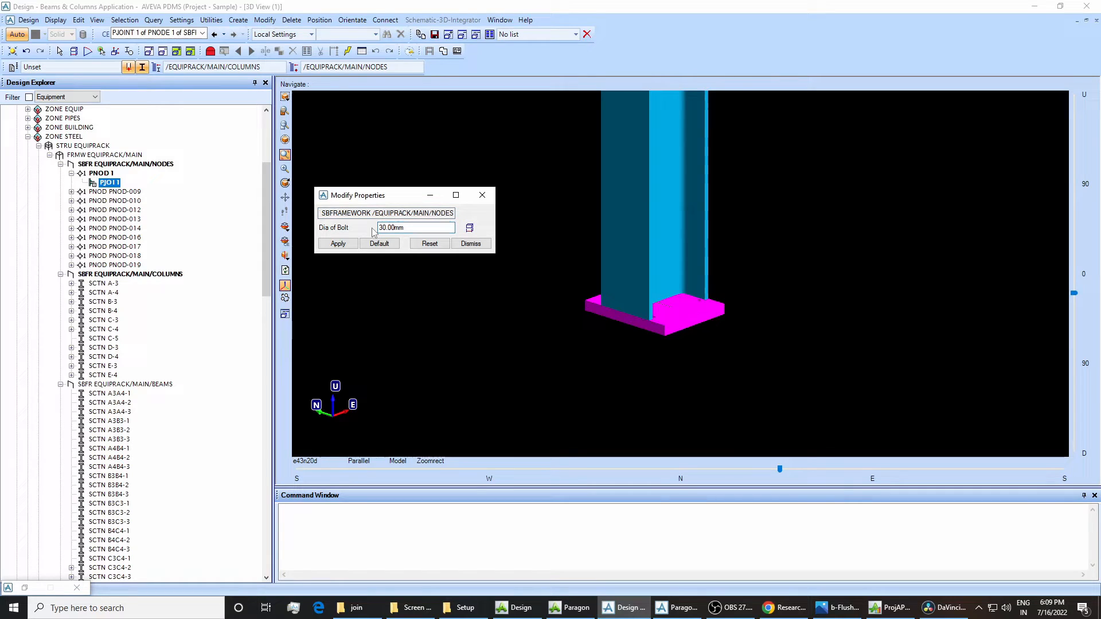
left_click(338, 243)
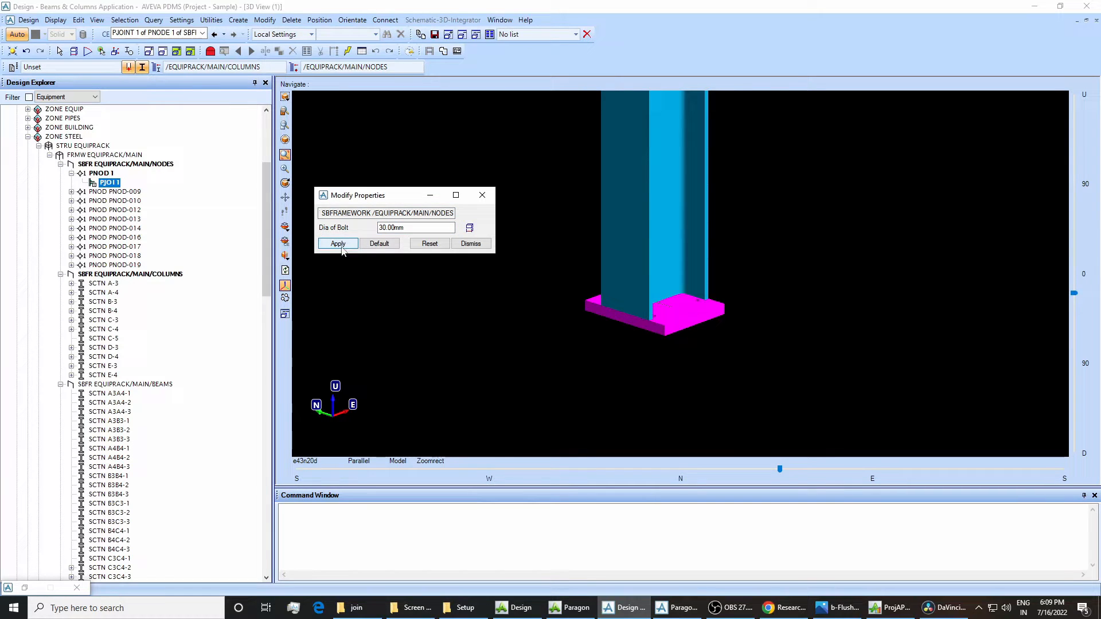
left_click(482, 195)
scroll(601, 295, "down", 8)
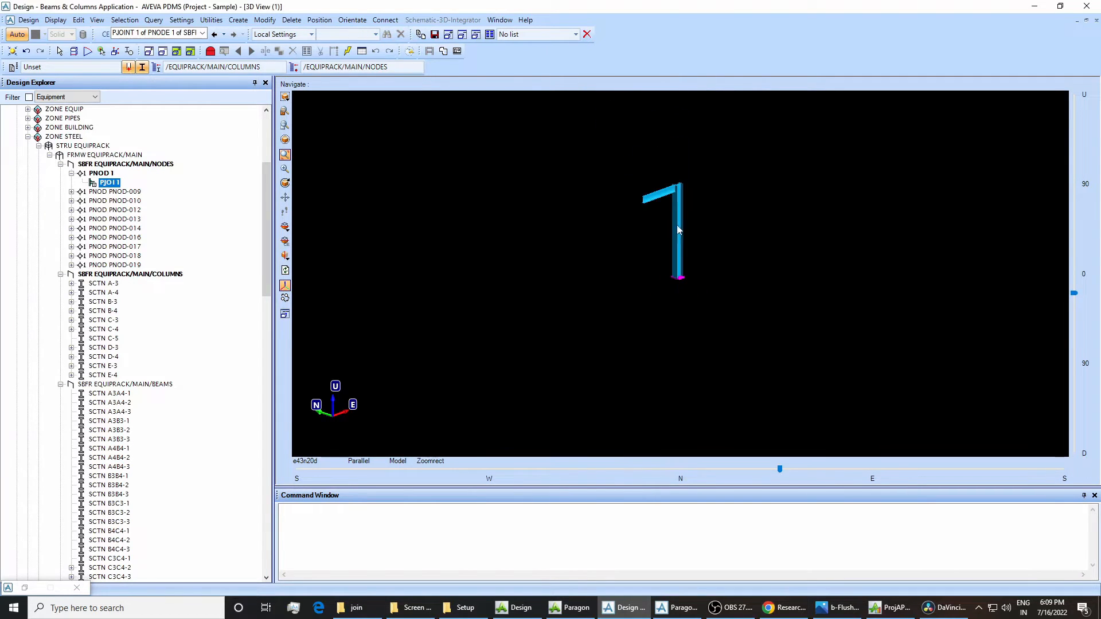
Connect the end of beam C4C5-1 nearest the column to column C-5.
left_click(721, 319)
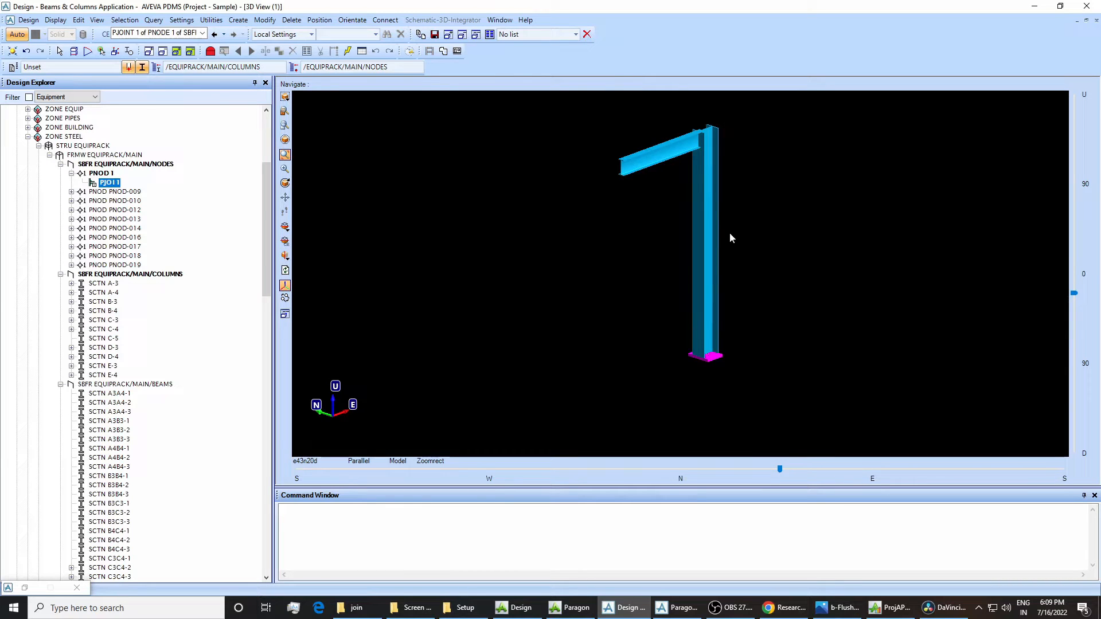
left_click(742, 249)
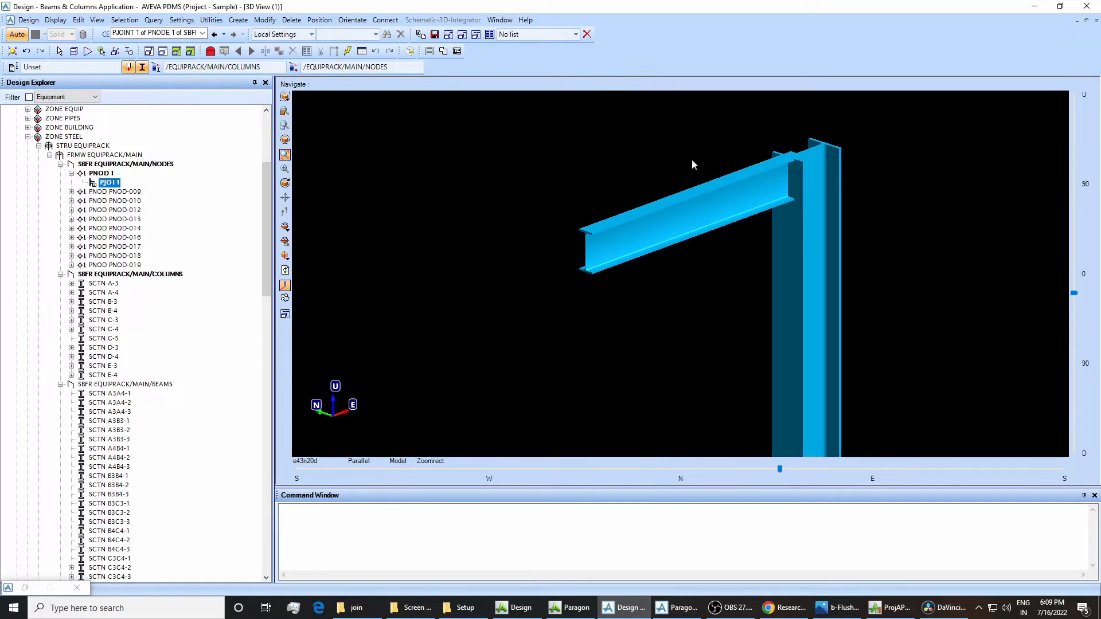
left_click(890, 324)
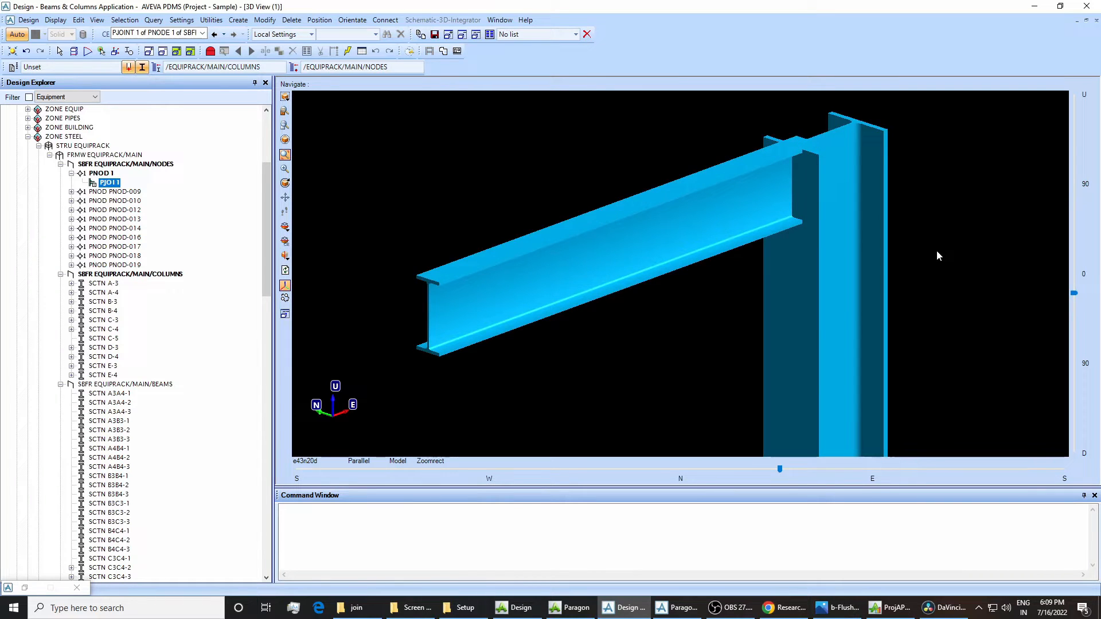
left_click(768, 200)
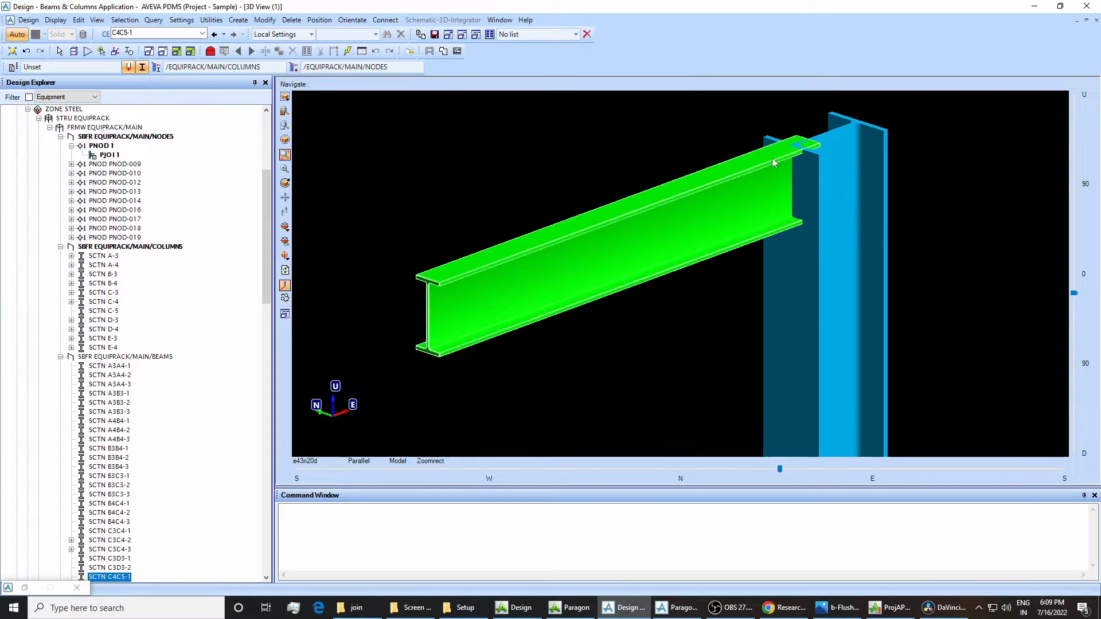
left_click(832, 298)
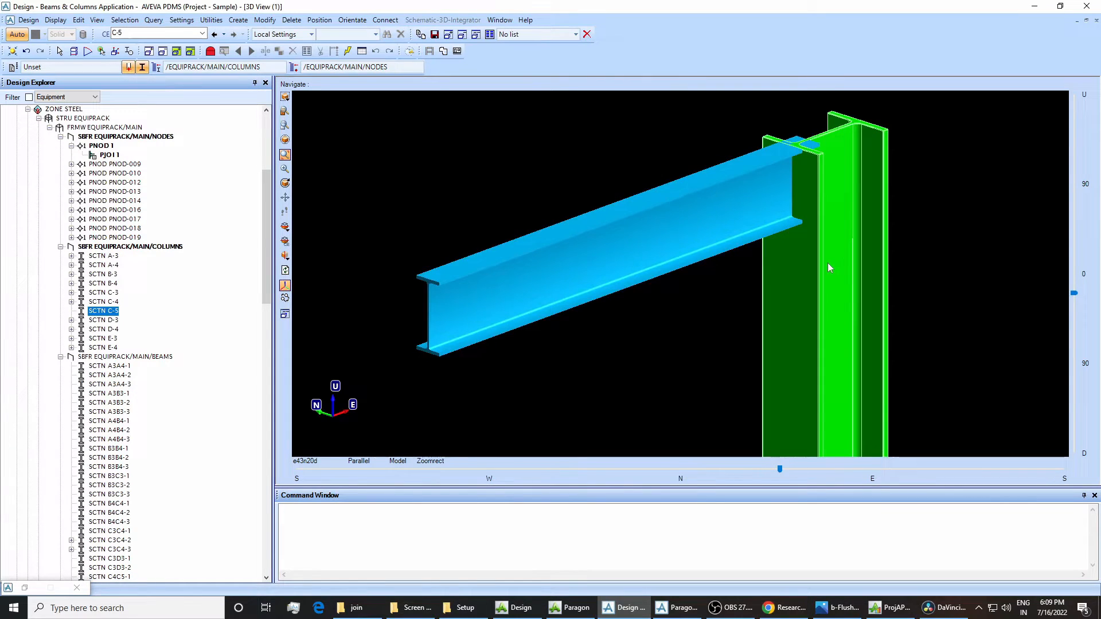
left_click(745, 196)
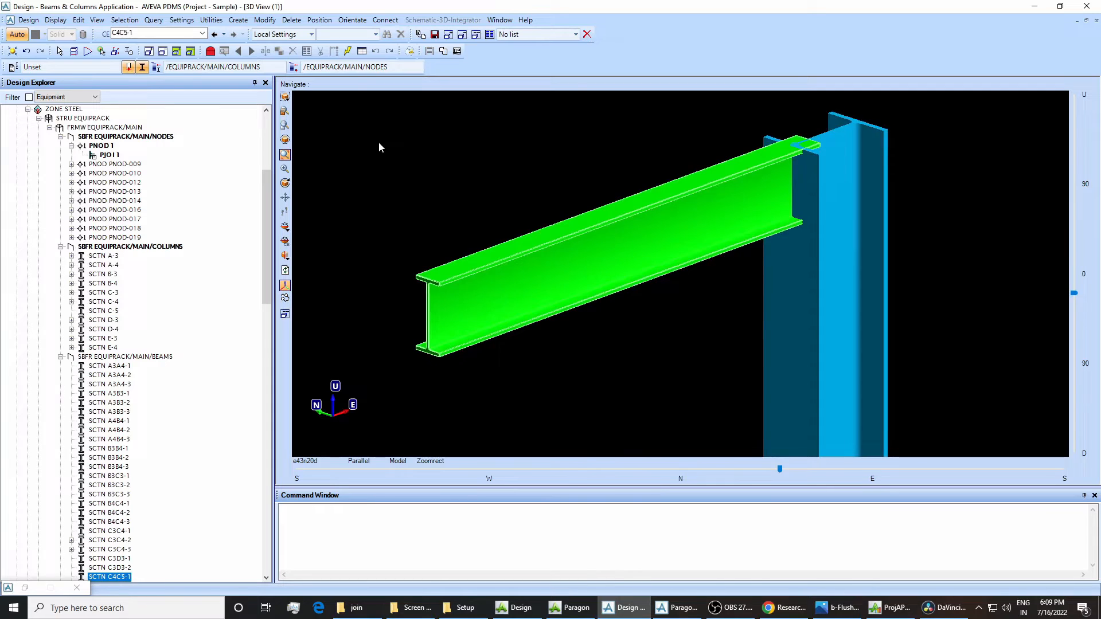
left_click(386, 20)
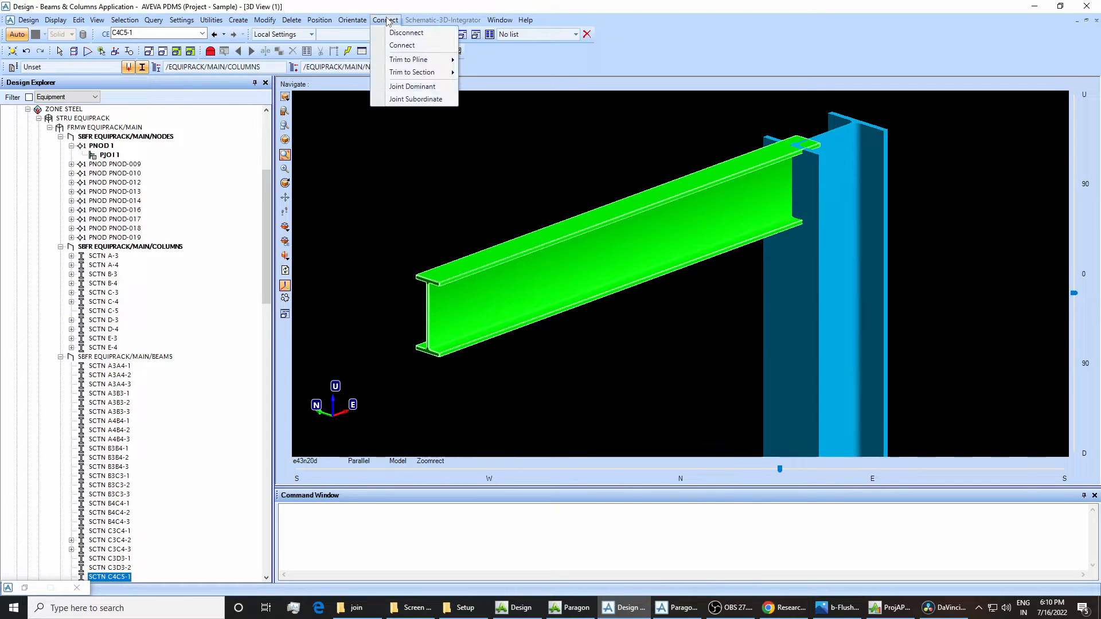
left_click(392, 46)
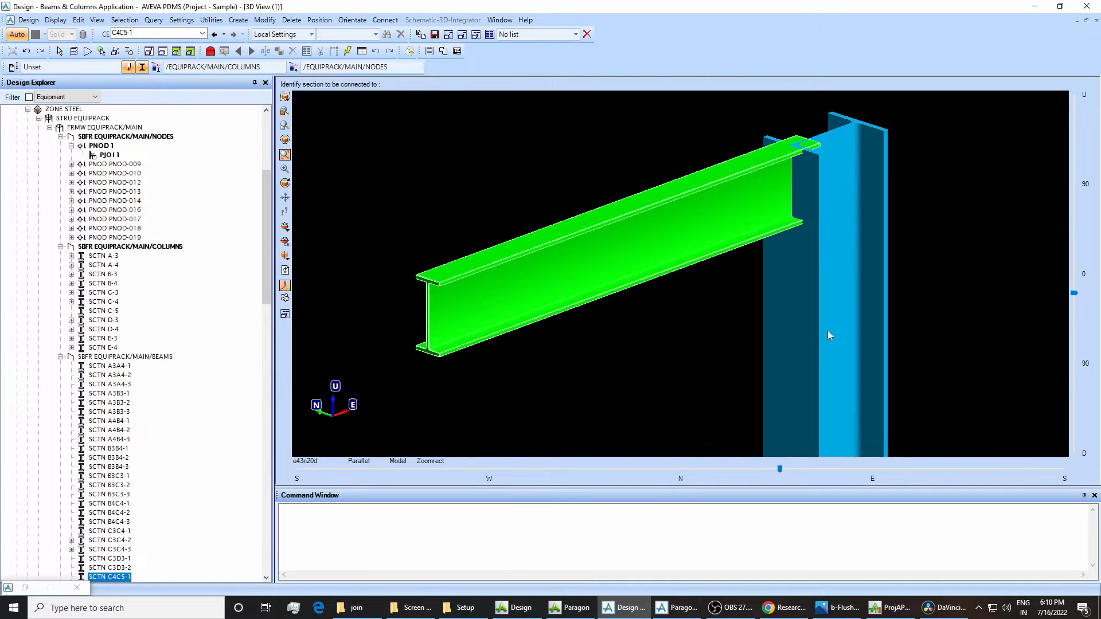
left_click(810, 311)
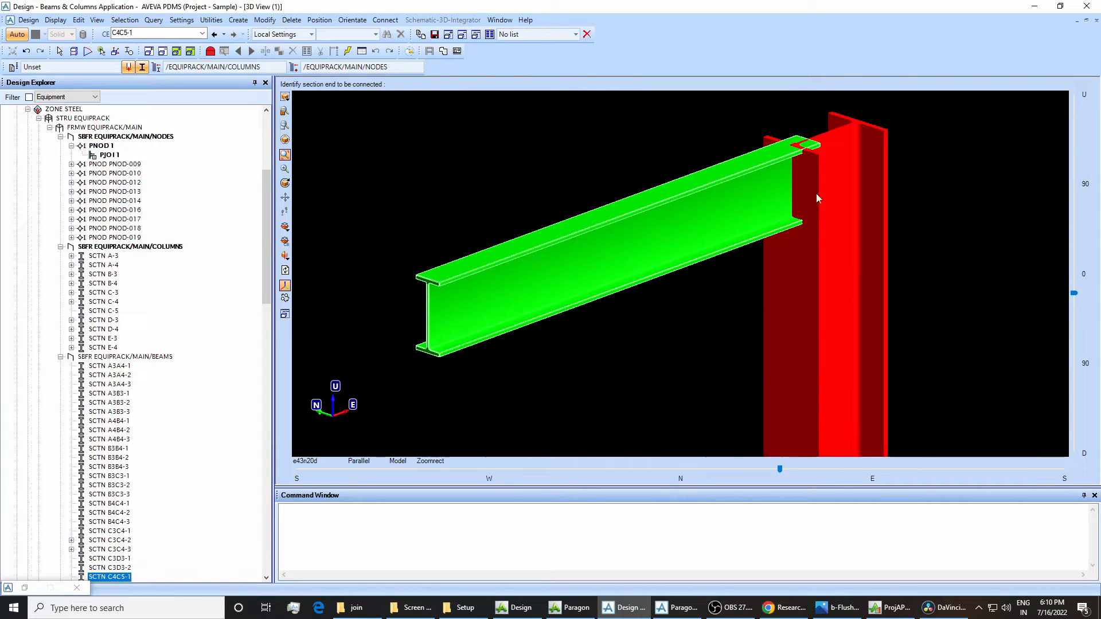
left_click(648, 235)
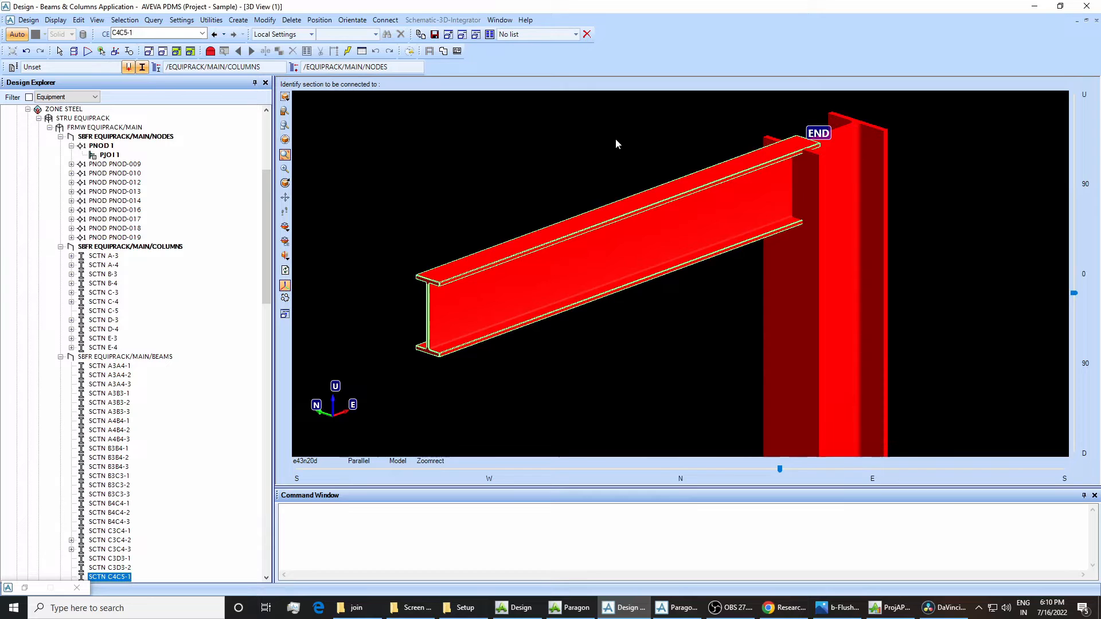
key("Escape")
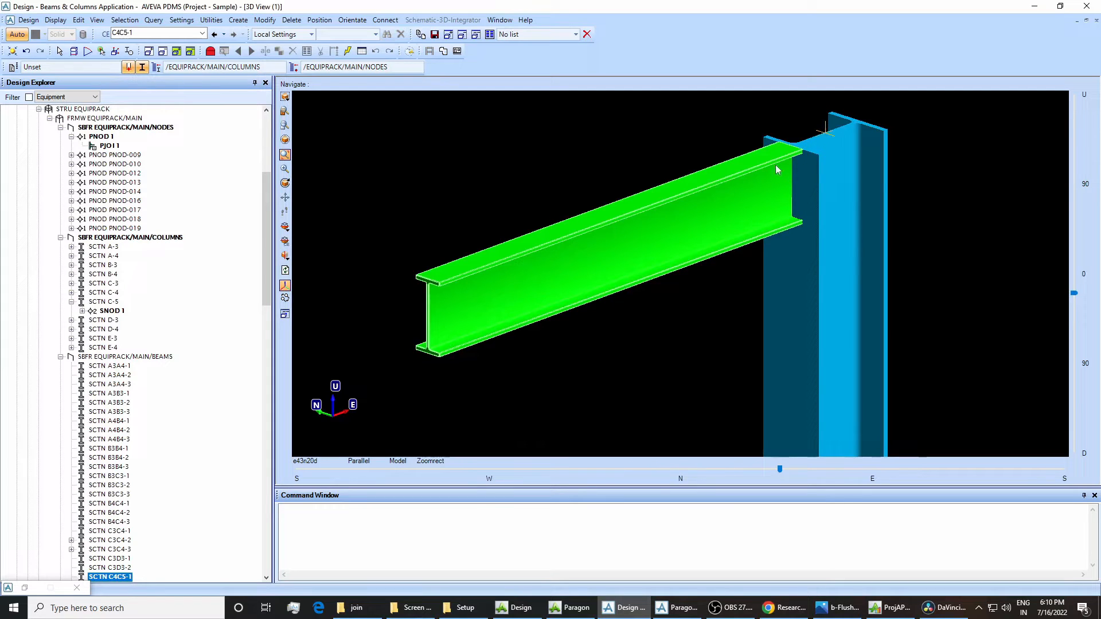
Examine the secondary joint under SNOD 1 of column C-5 and the primary baseplate joint under PNOD 1.
left_click(105, 313)
left_click(82, 311)
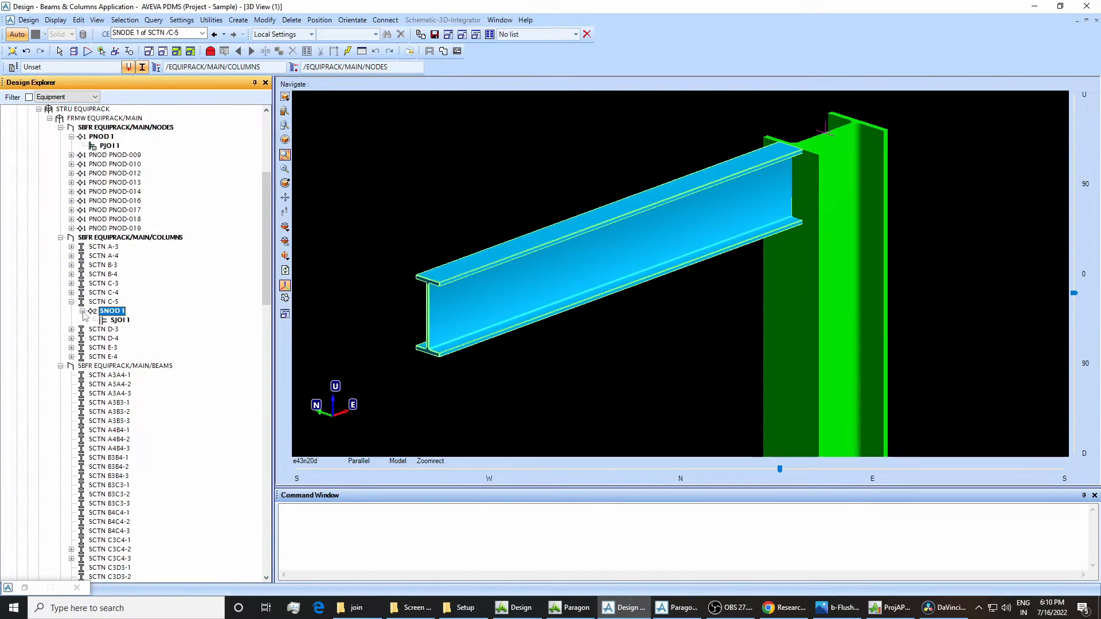
left_click(125, 321)
scroll(615, 328, "down", 8)
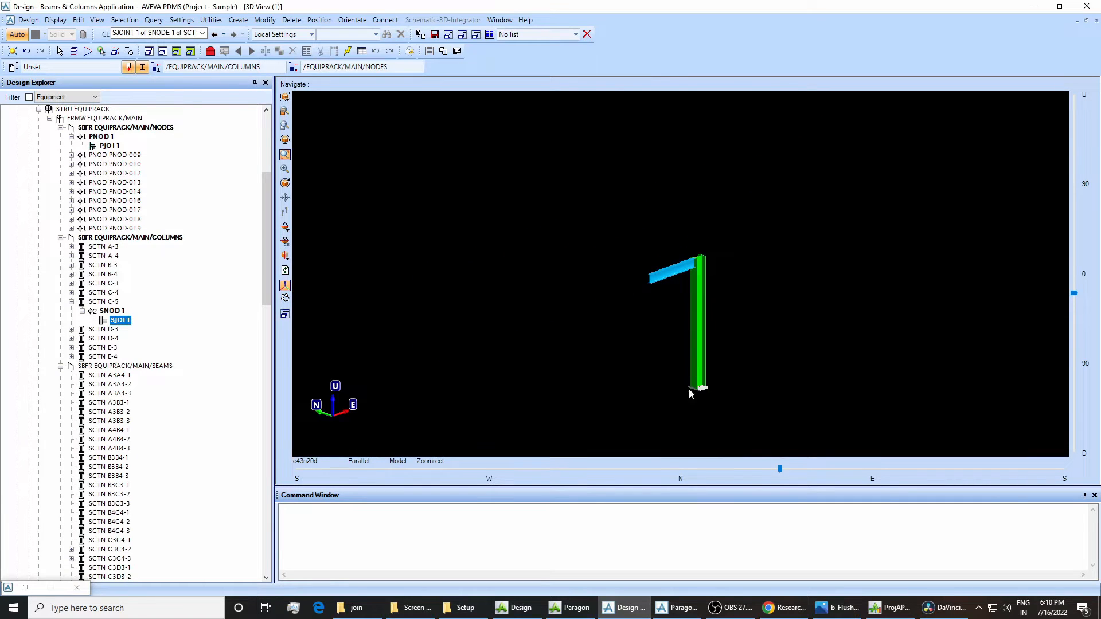
left_click_drag(676, 356, 740, 419)
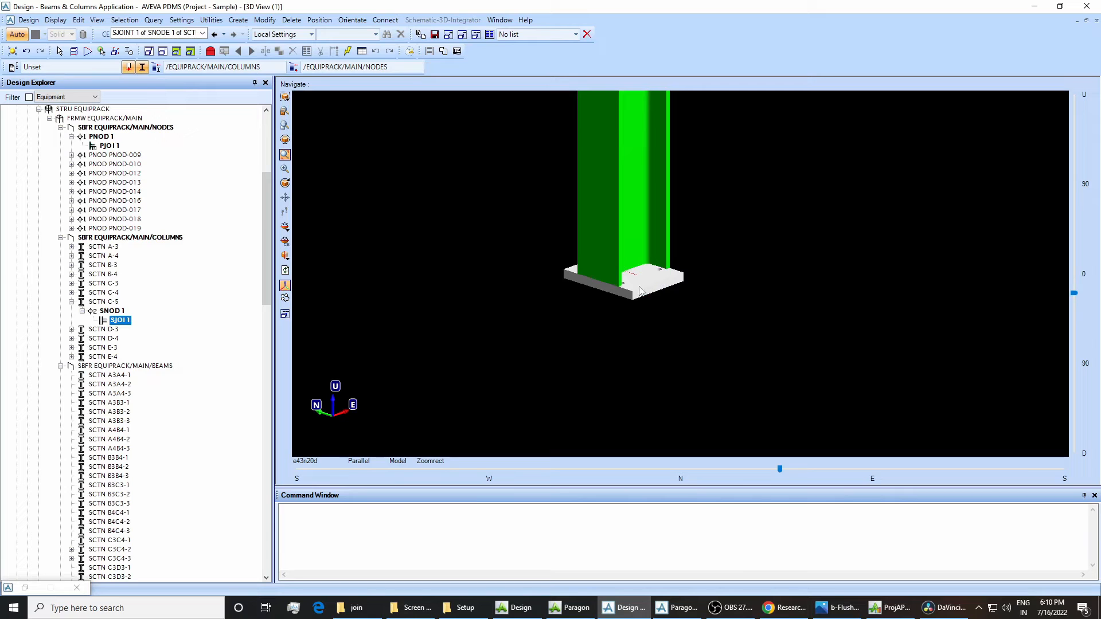
mouse_move(640, 290)
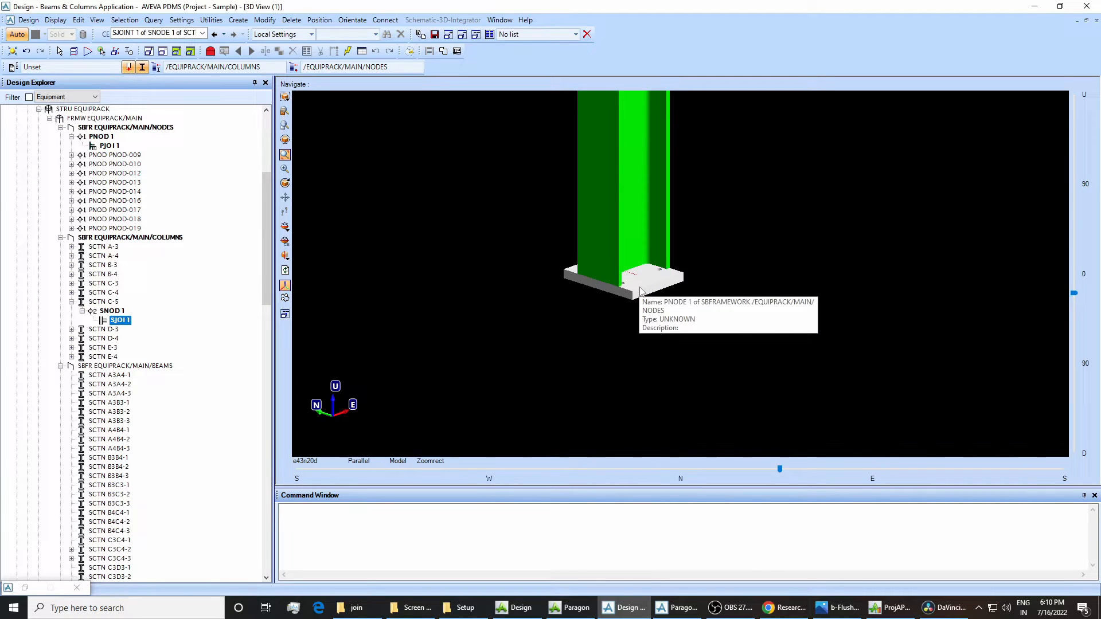
left_click(101, 129)
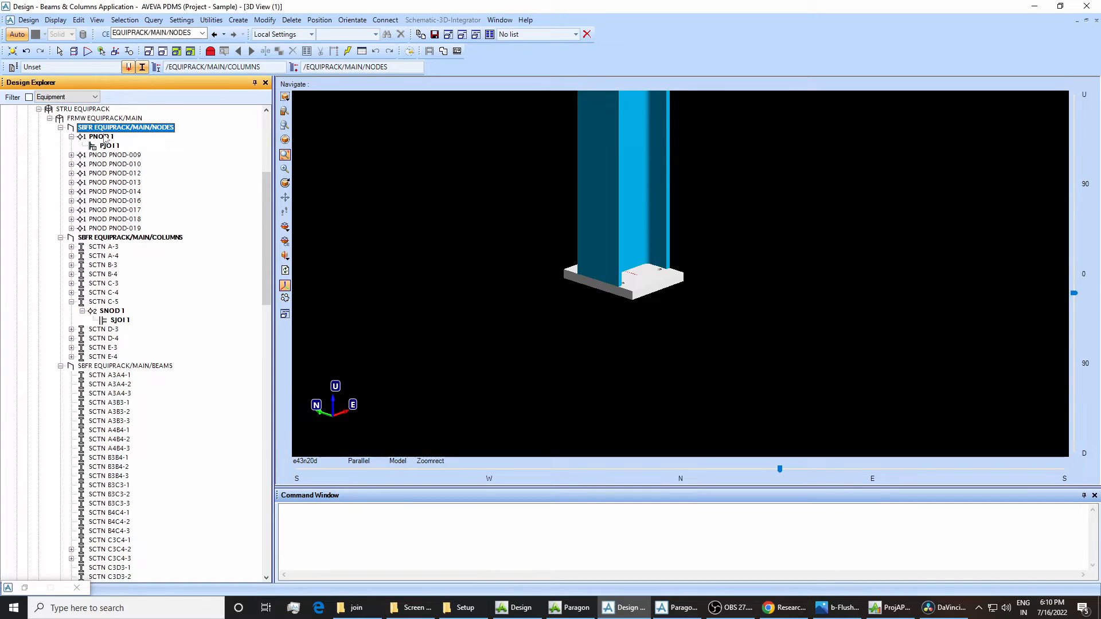
left_click(104, 137)
left_click(109, 147)
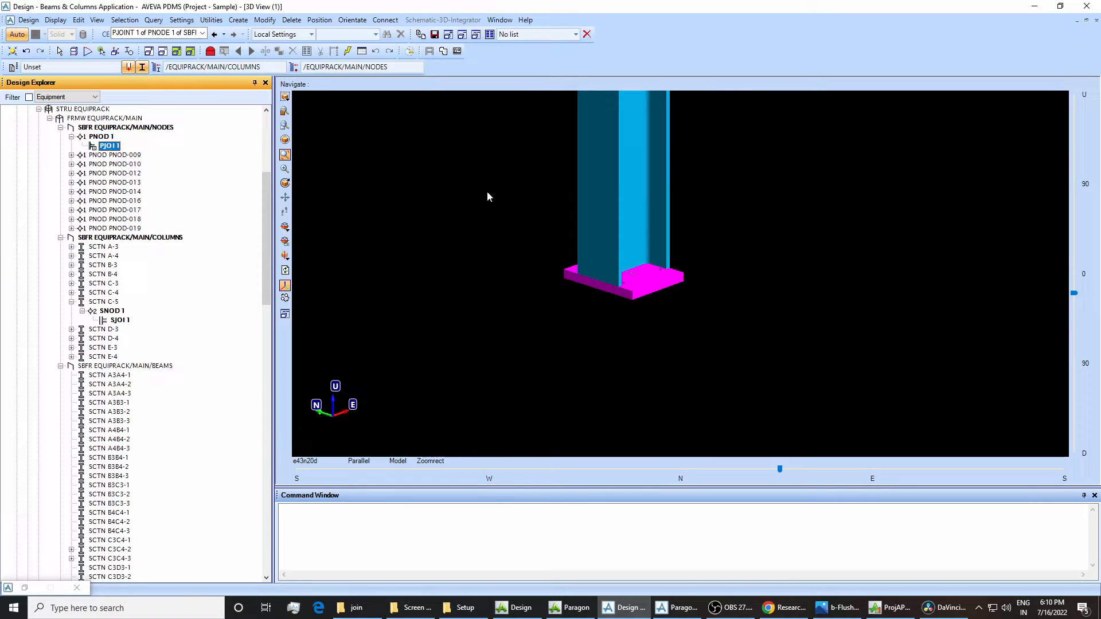
Inspect the beam connection near the top of column C-5 and its secondary joint's place in the hierarchy.
scroll(661, 293, "down", 3)
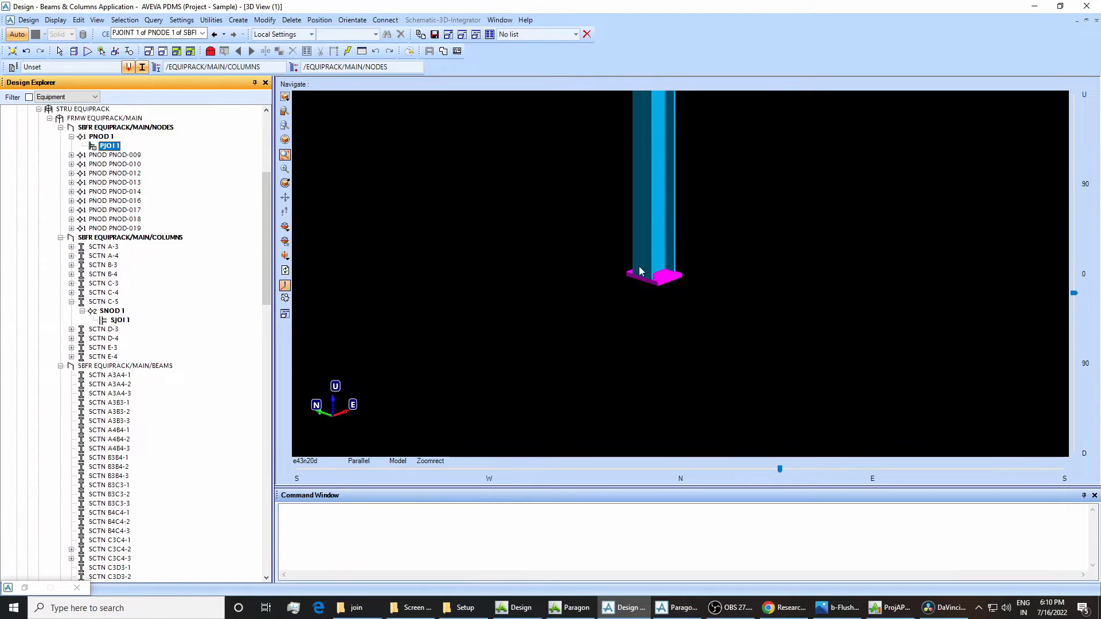
scroll(653, 206, "down", 2)
scroll(641, 147, "up", 5)
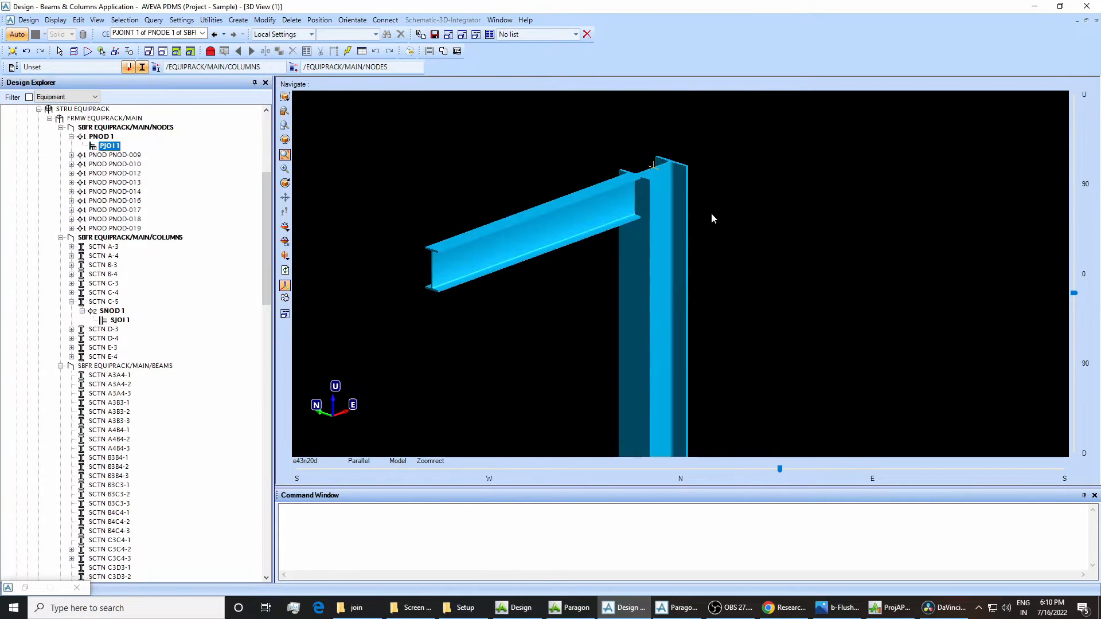
scroll(619, 169, "up", 3)
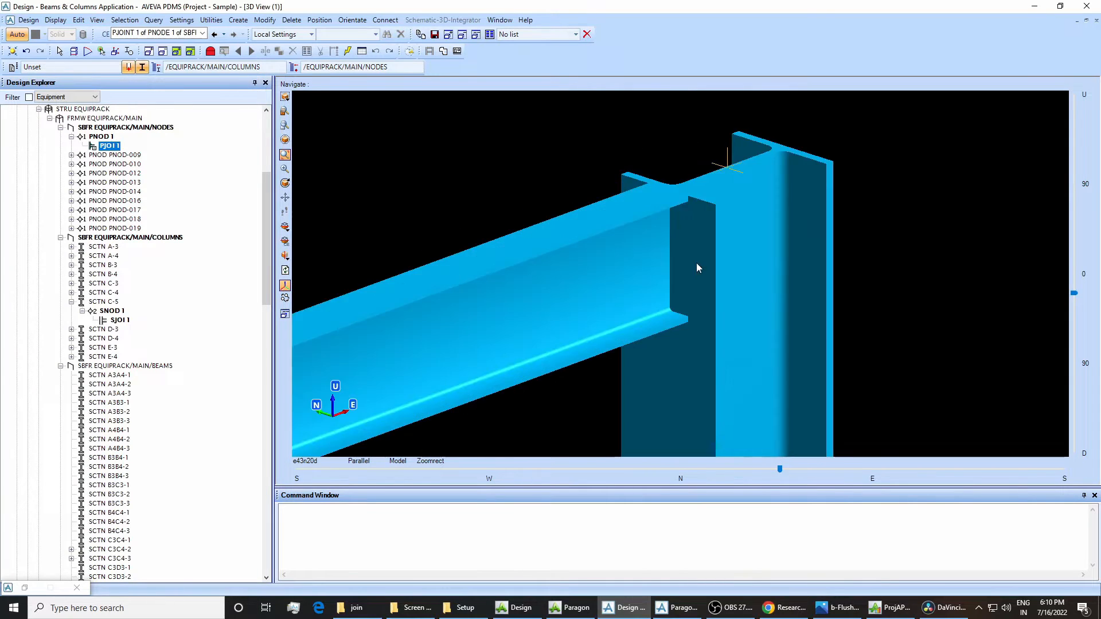
left_click(728, 156)
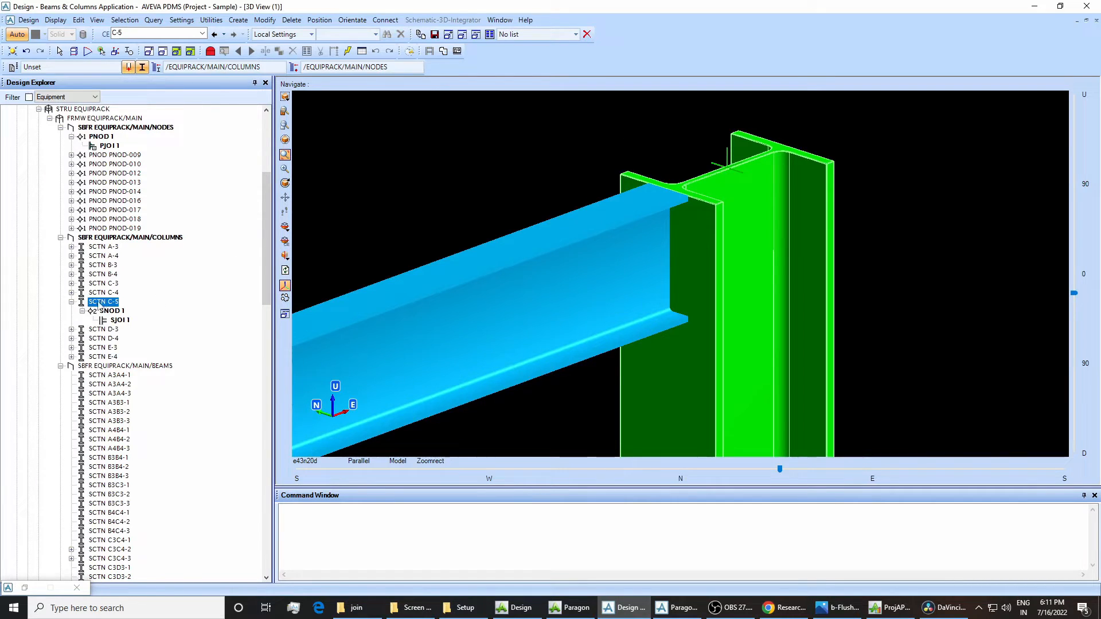
left_click(119, 320)
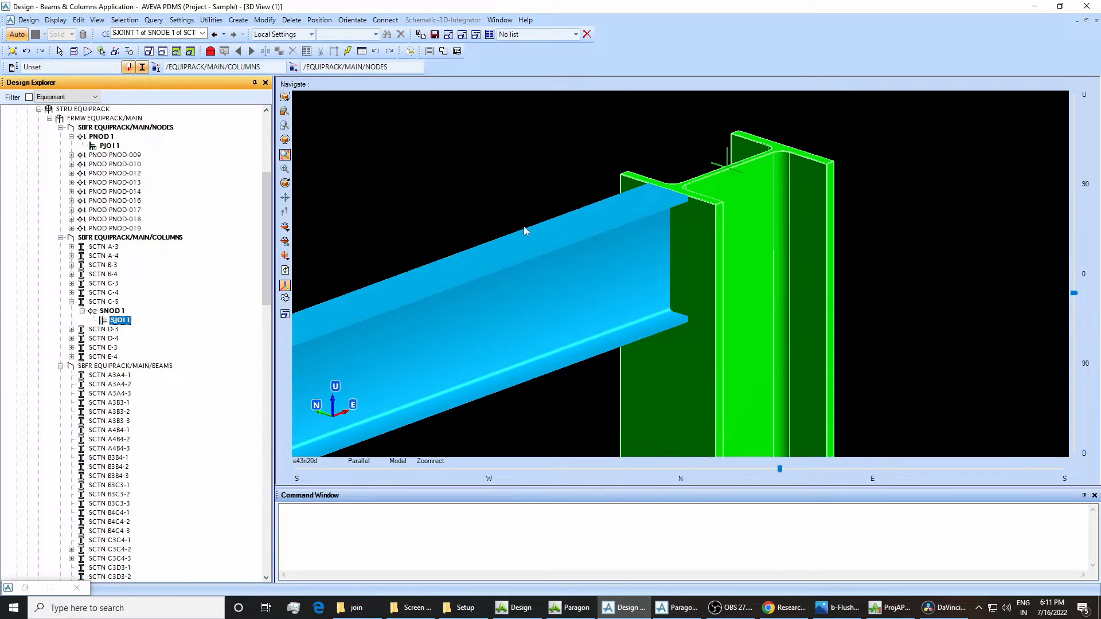
left_click(106, 302)
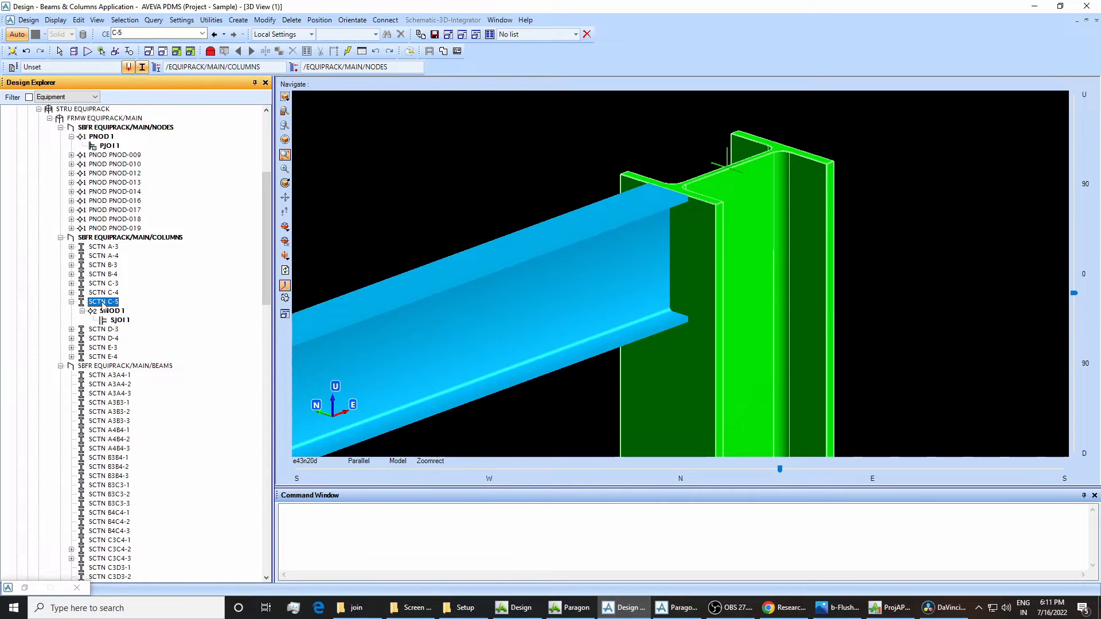
Open the joint specification for the column end of beam C4C5-1.
left_click(501, 300)
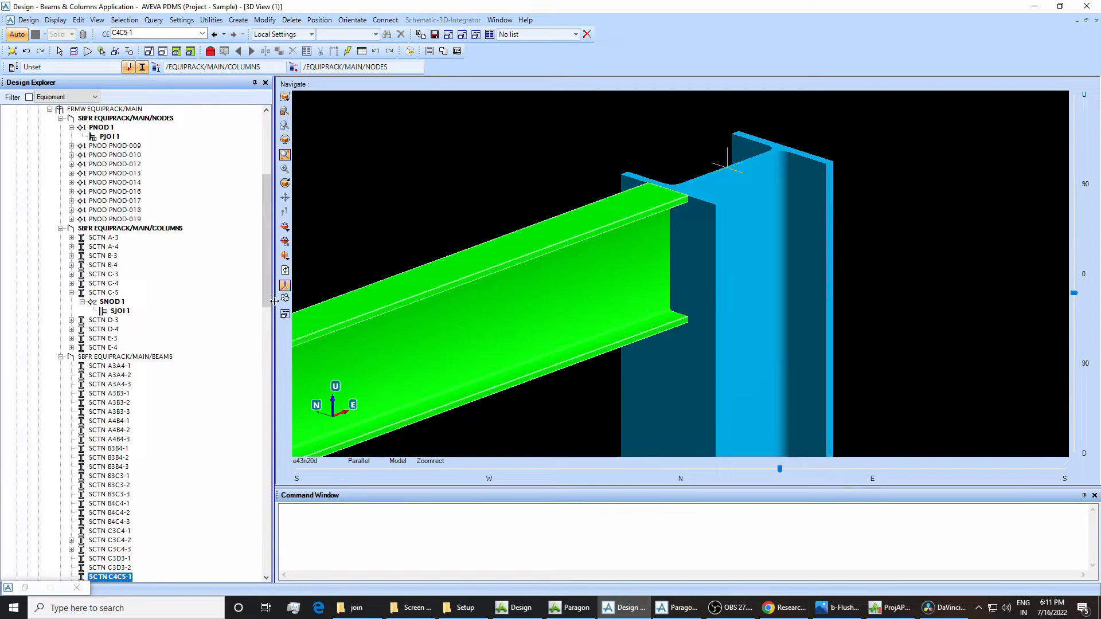
left_click_drag(267, 296, 267, 302)
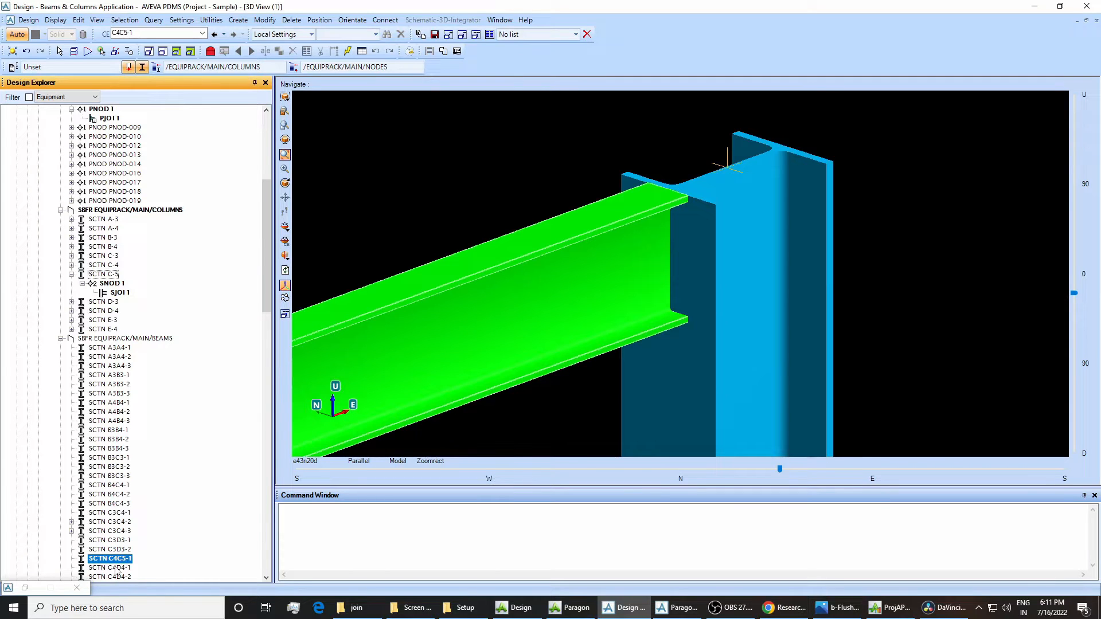
left_click(264, 20)
mouse_move(321, 187)
left_click(379, 189)
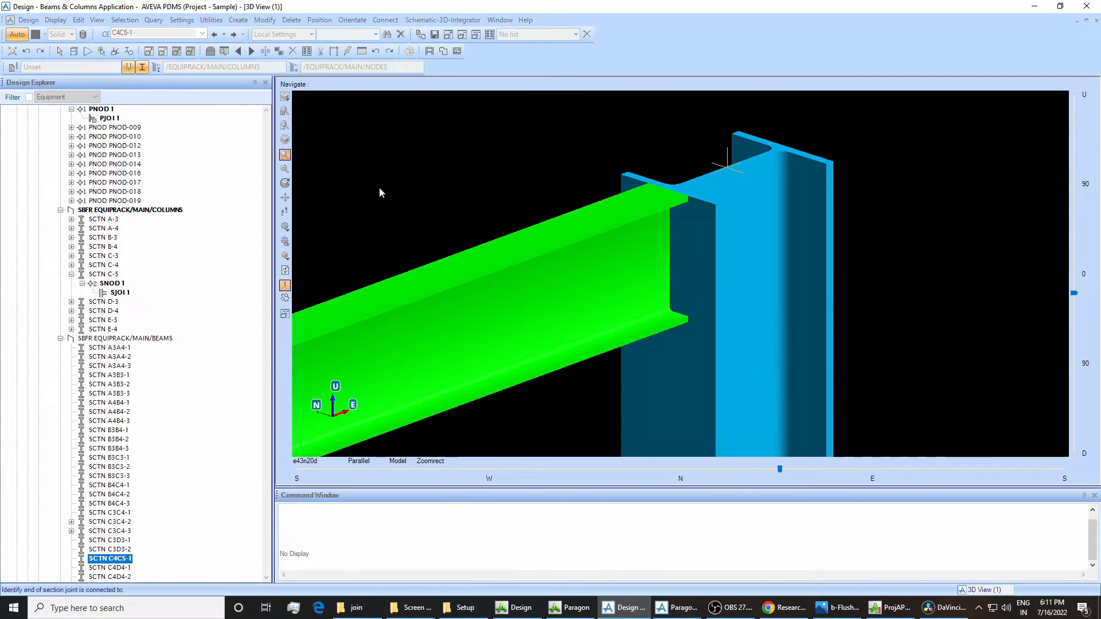
left_click(639, 244)
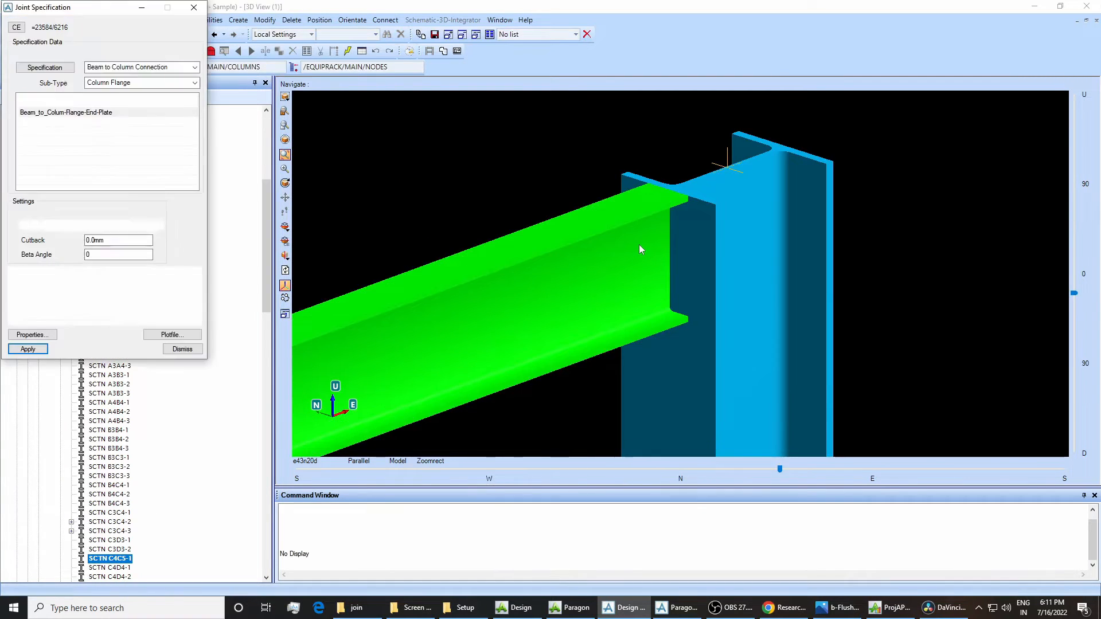
Apply the 6M20_flange joint from Column Connections, sub-type Column Flange, to the beam's column end and close the specification.
left_click(194, 67)
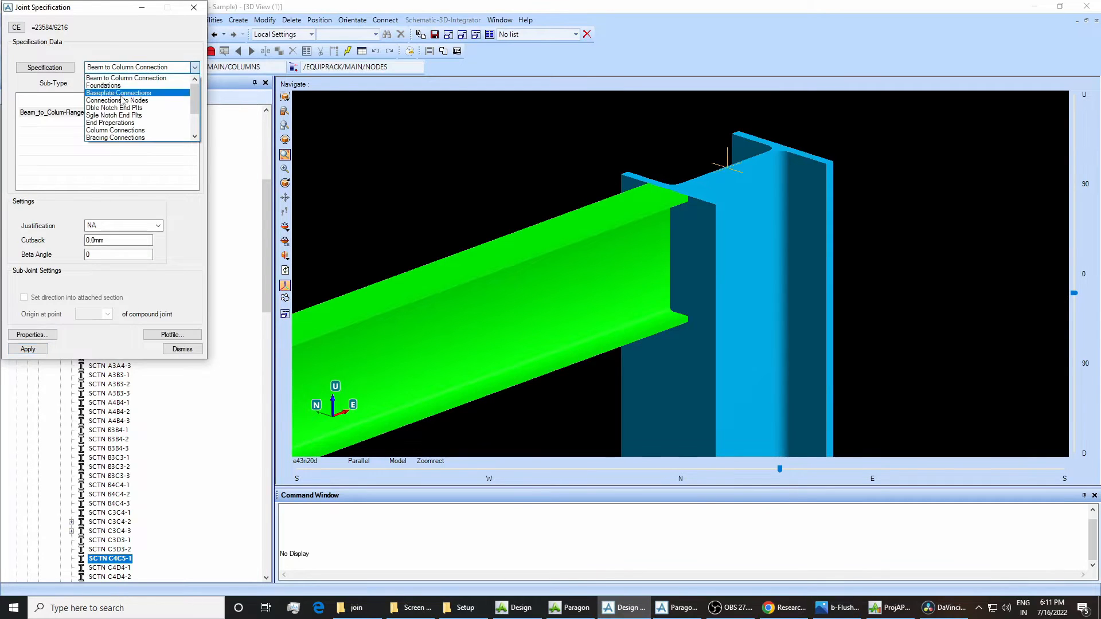
left_click(115, 130)
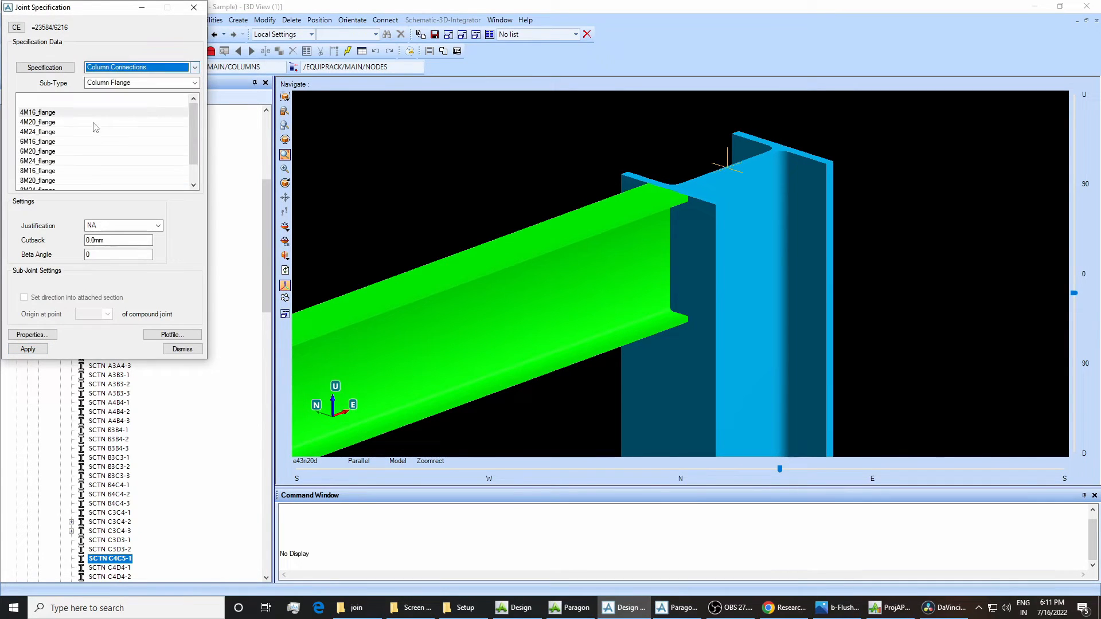
left_click(43, 152)
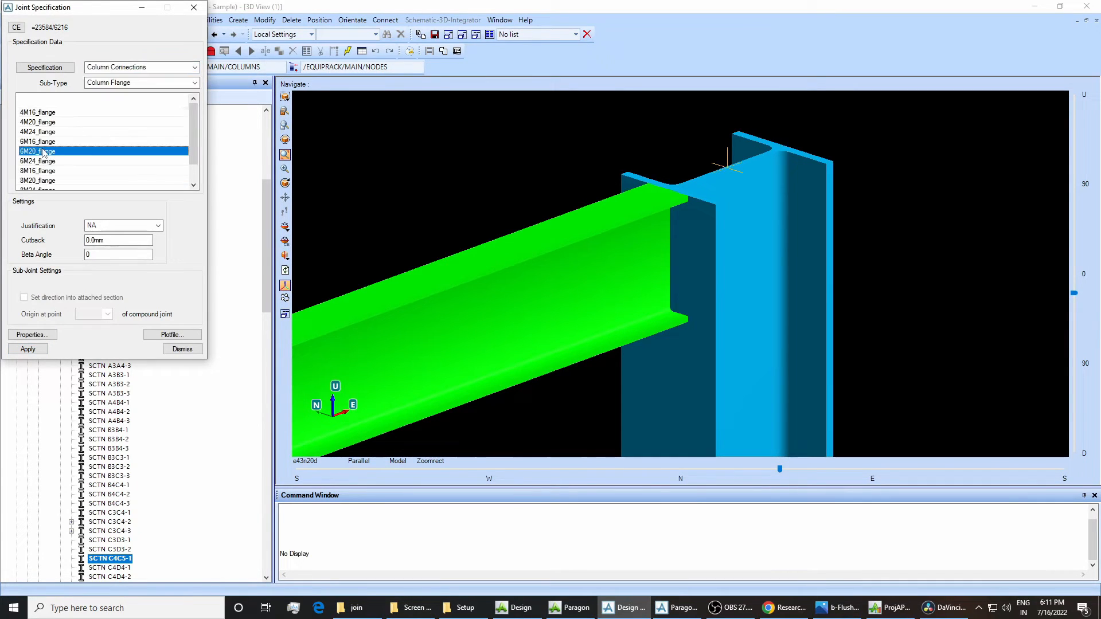
left_click(27, 349)
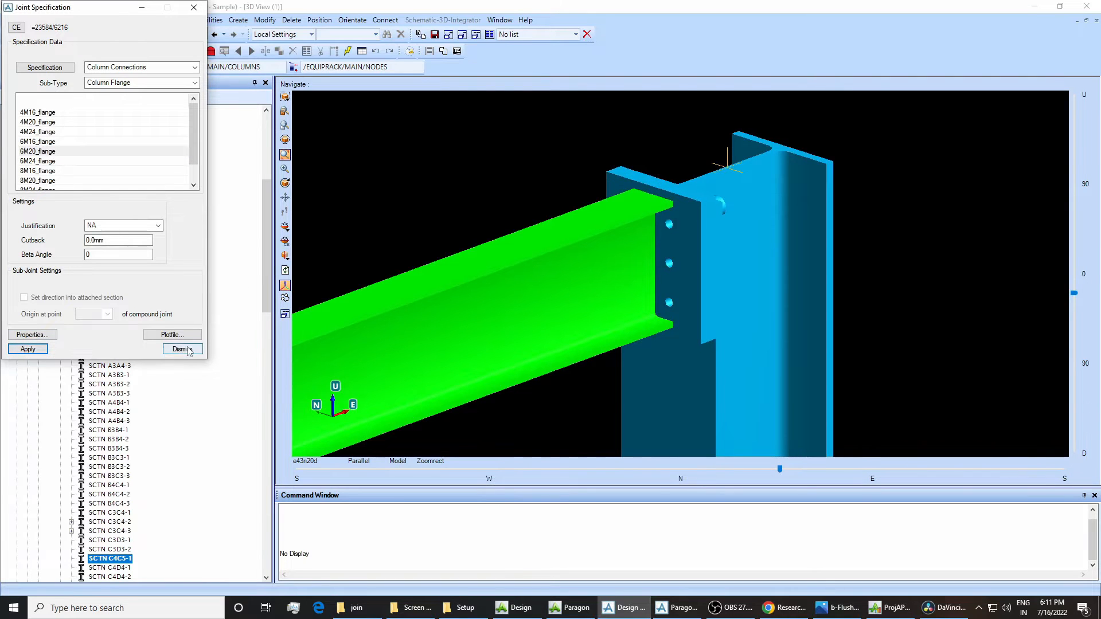
left_click(182, 349)
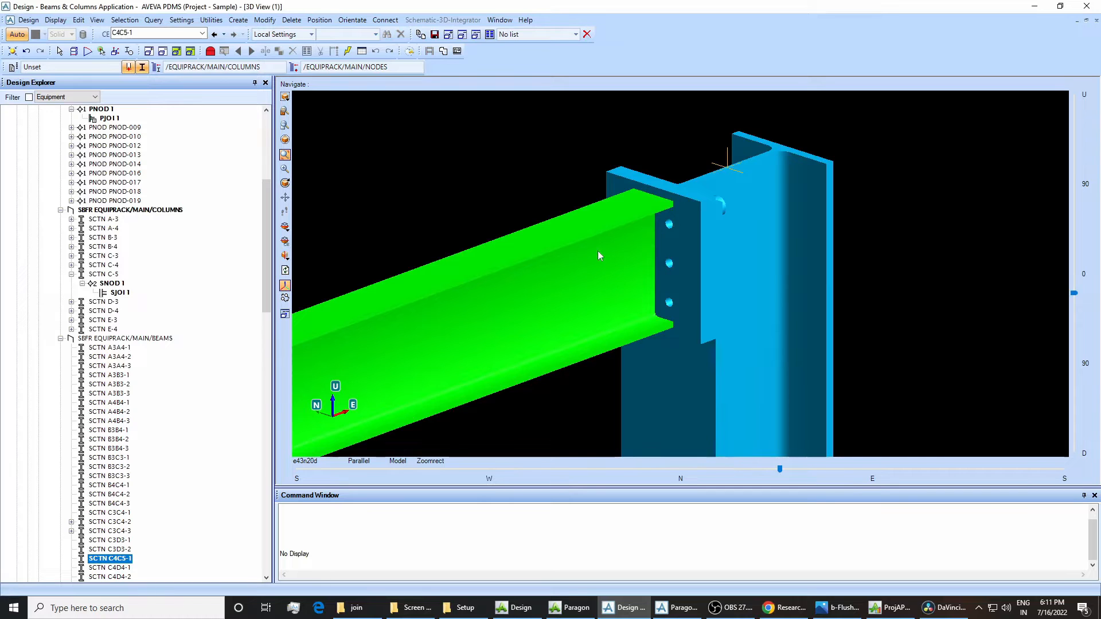
Modify the column-end joint of beam C4C5-1 to the 6M16_flange specification and close the joint specification.
left_click(273, 22)
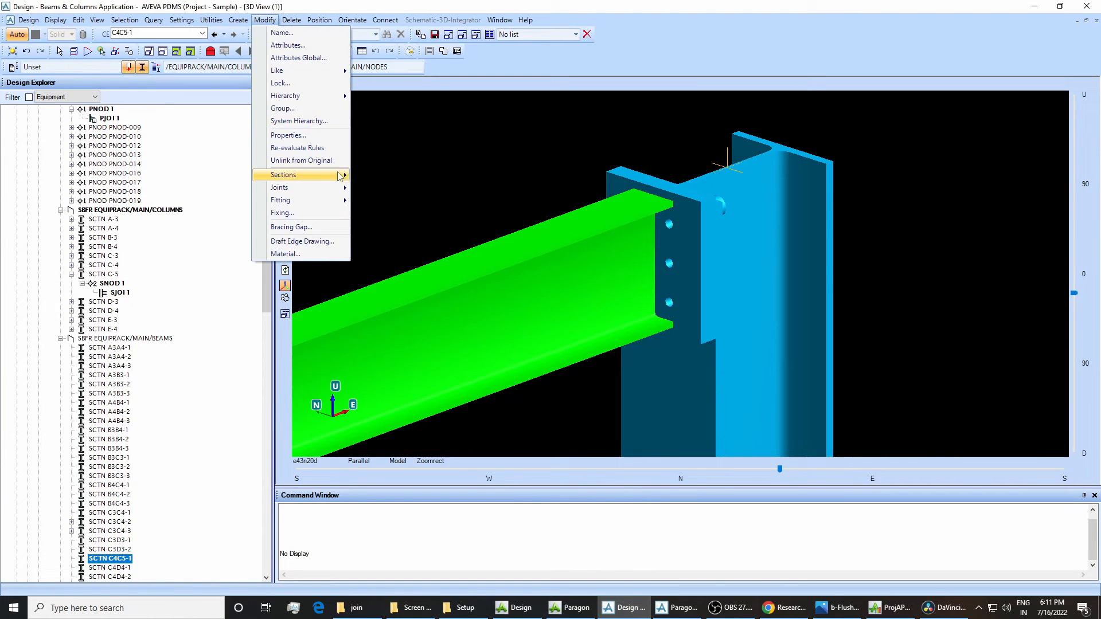
left_click(362, 188)
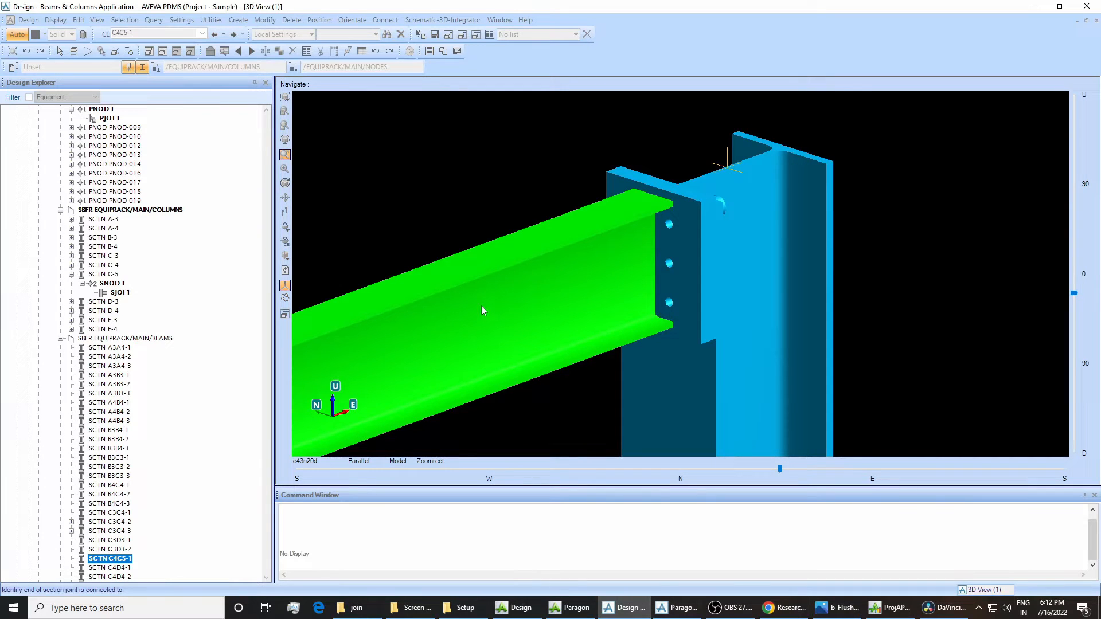
left_click(608, 281)
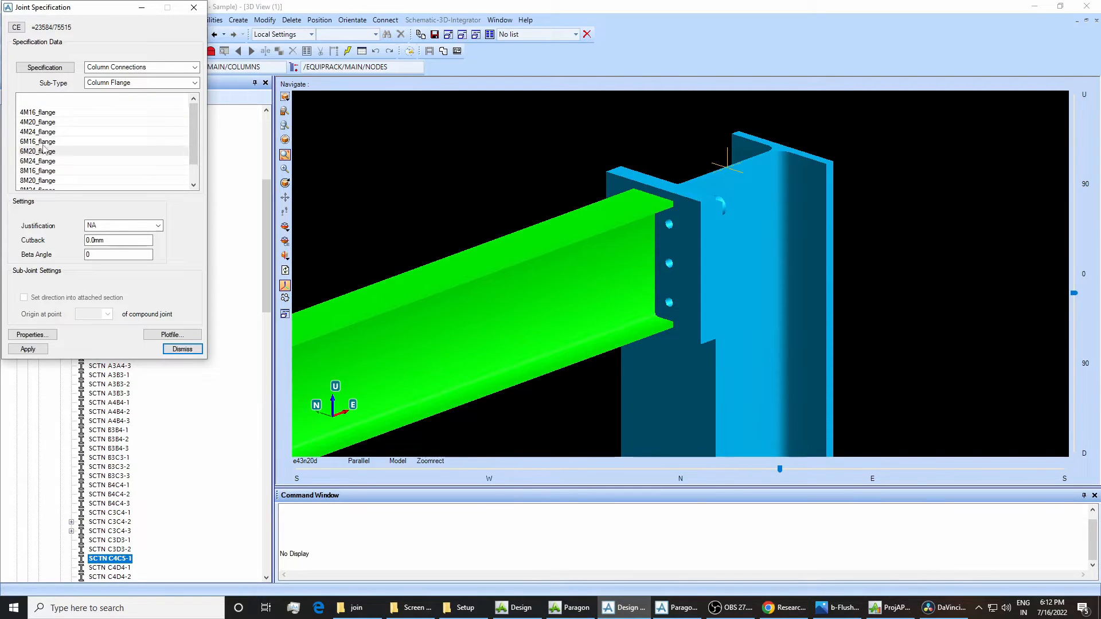
left_click(28, 349)
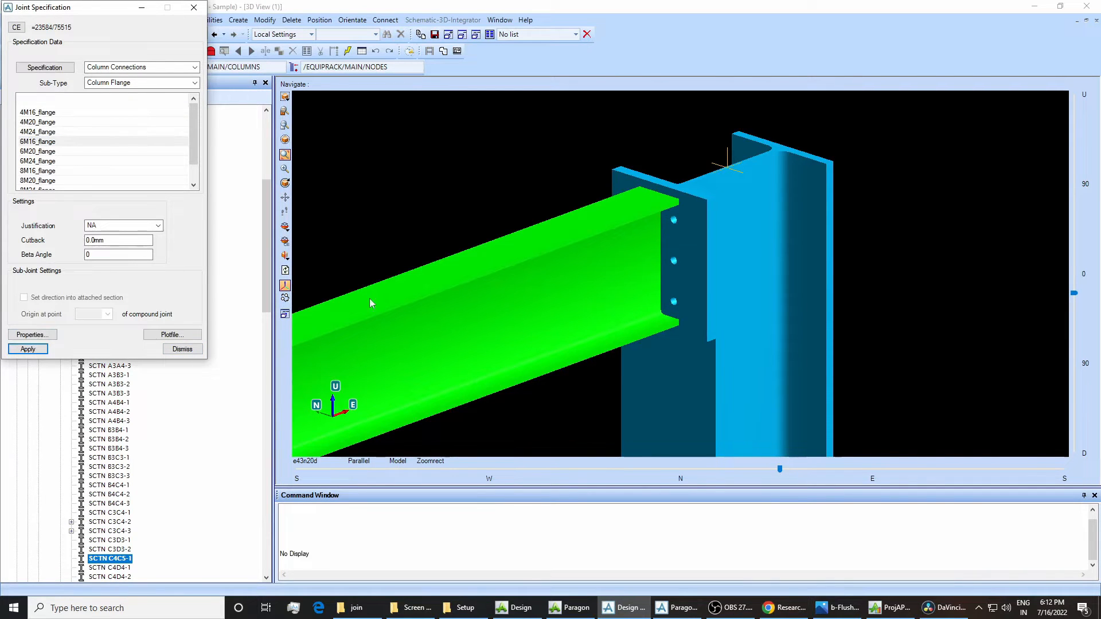
left_click(182, 350)
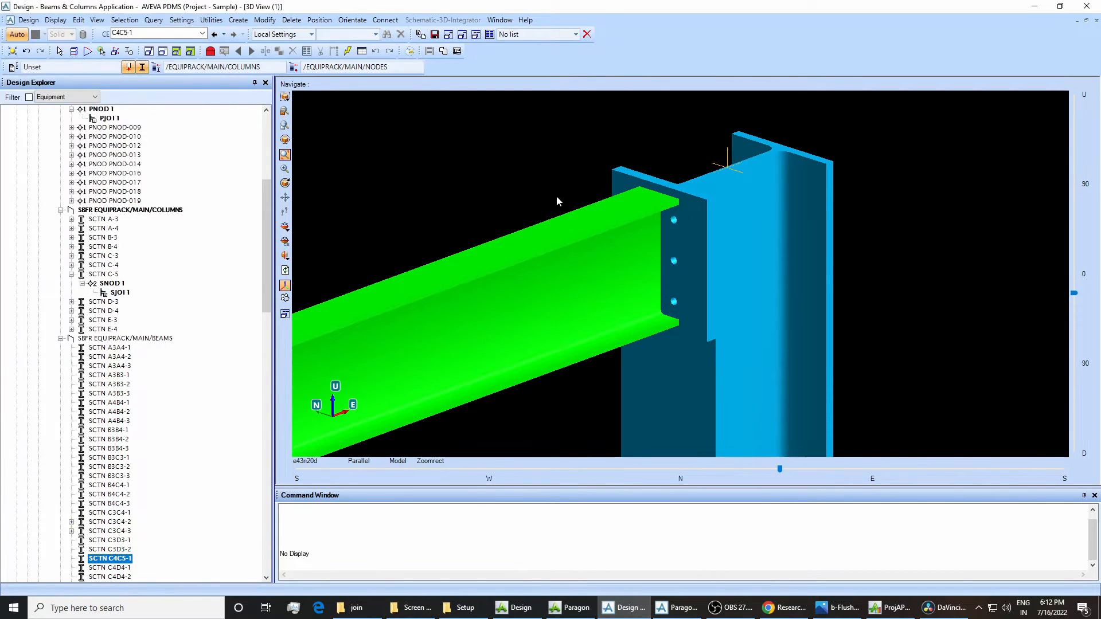
Examine the baseplate at the foot of column C-5 and select its primary joint PJOI 1 under PNOD 1.
scroll(556, 194, "down", 3)
scroll(625, 235, "down", 3)
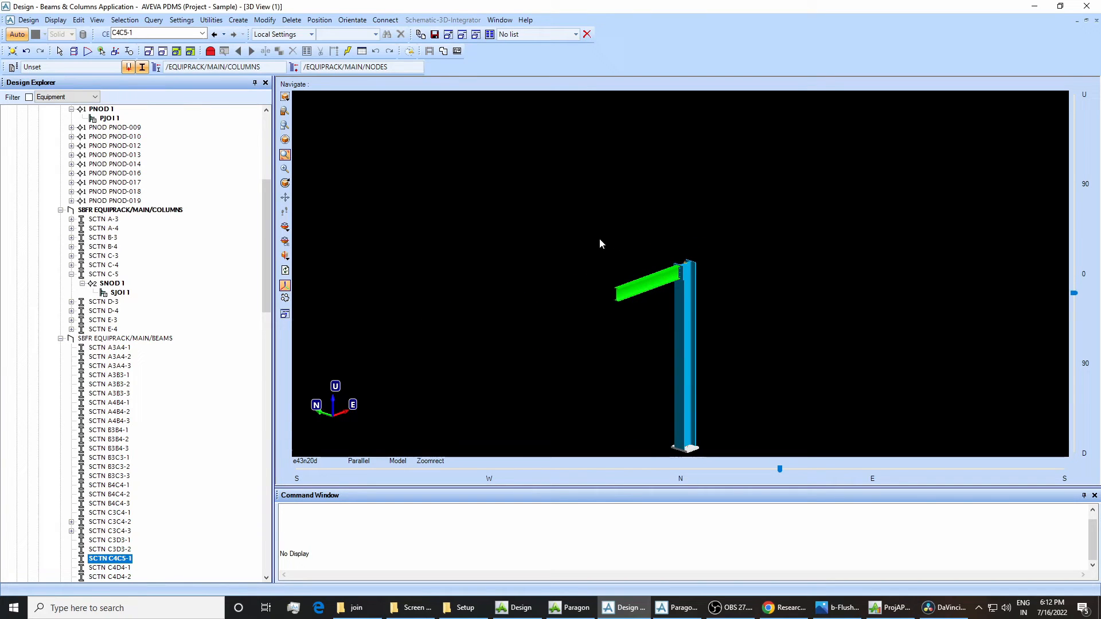
left_click_drag(594, 237, 720, 452)
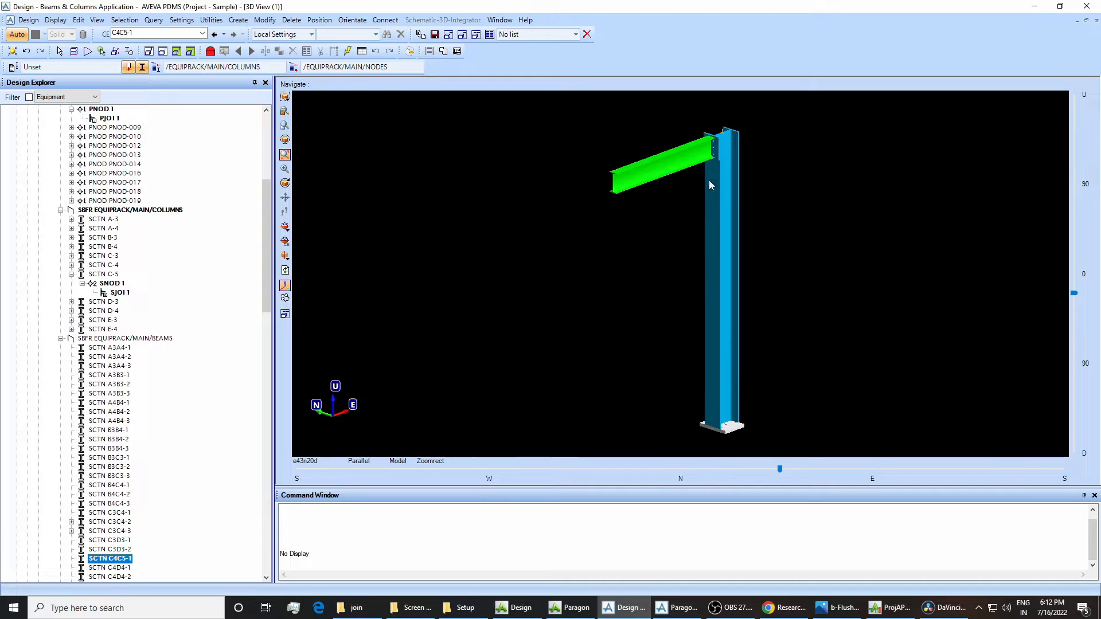
mouse_move(692, 166)
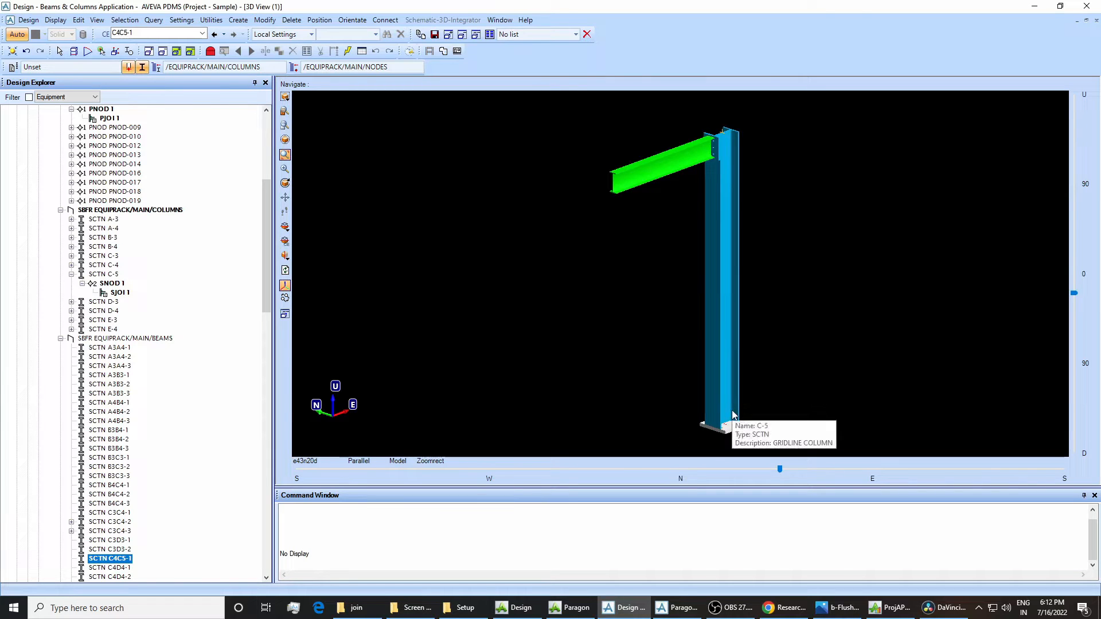
left_click_drag(653, 360, 800, 485)
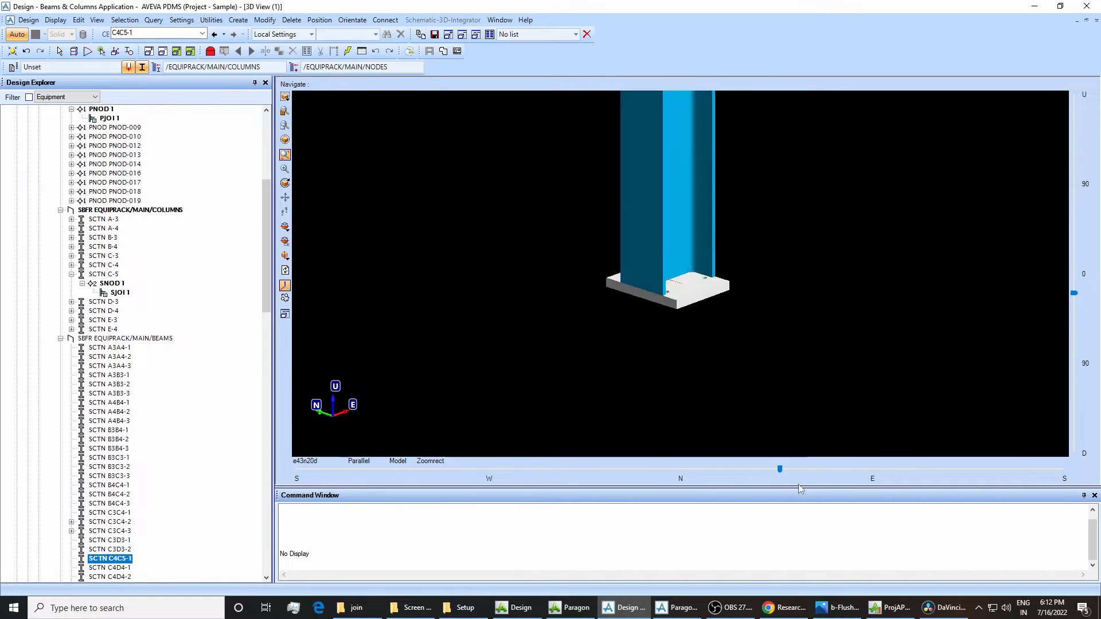
left_click(706, 295)
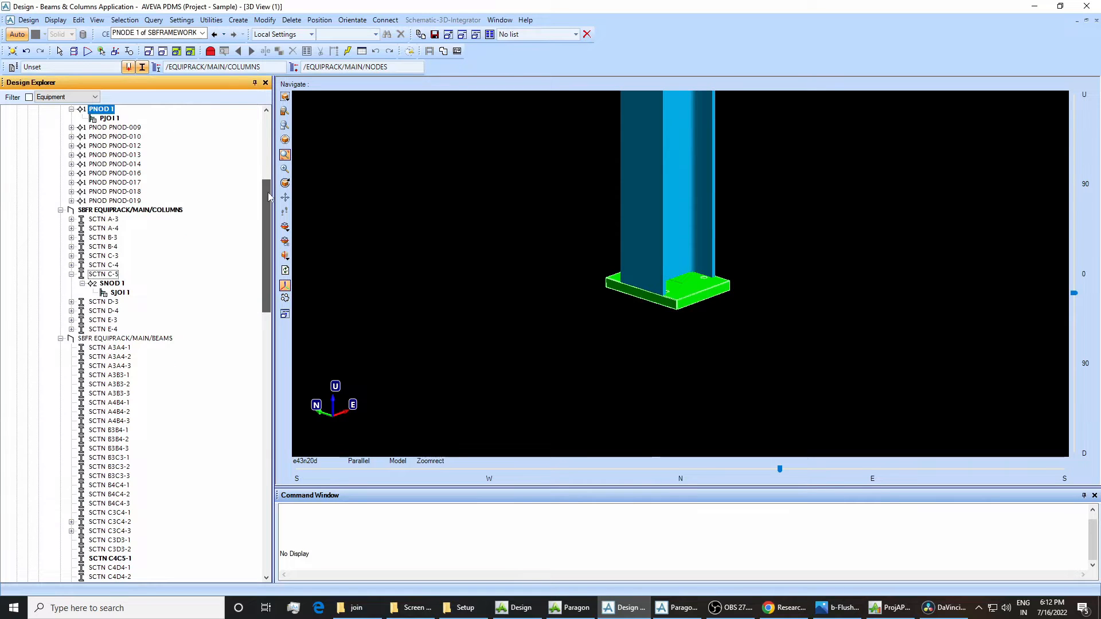
left_click_drag(267, 191, 267, 174)
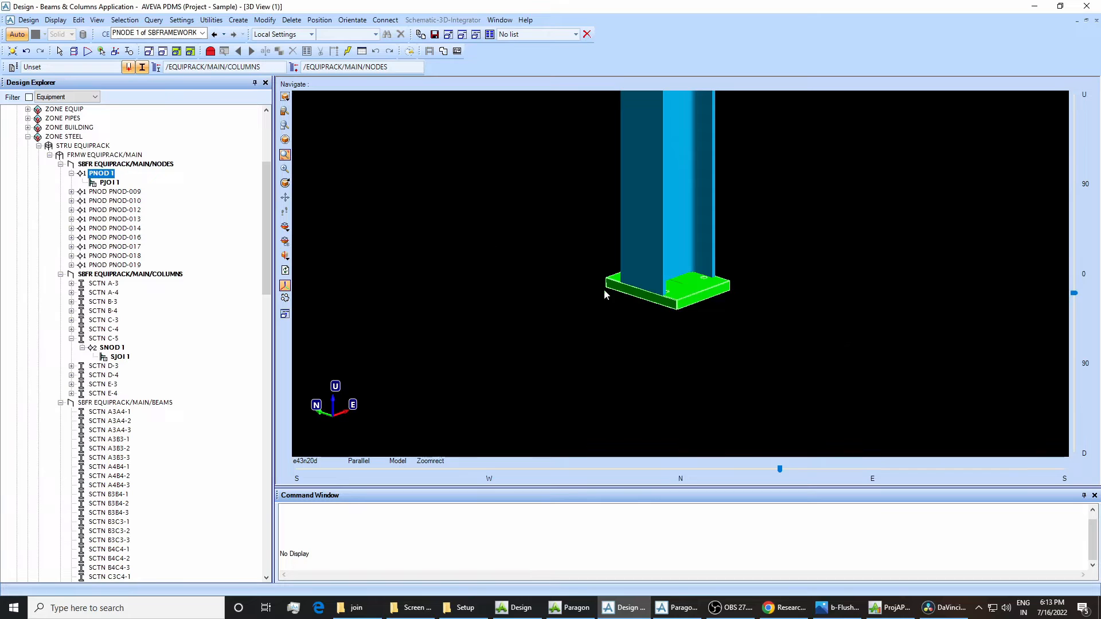
scroll(640, 276, "down", 1)
middle_click_drag(570, 195, 747, 346)
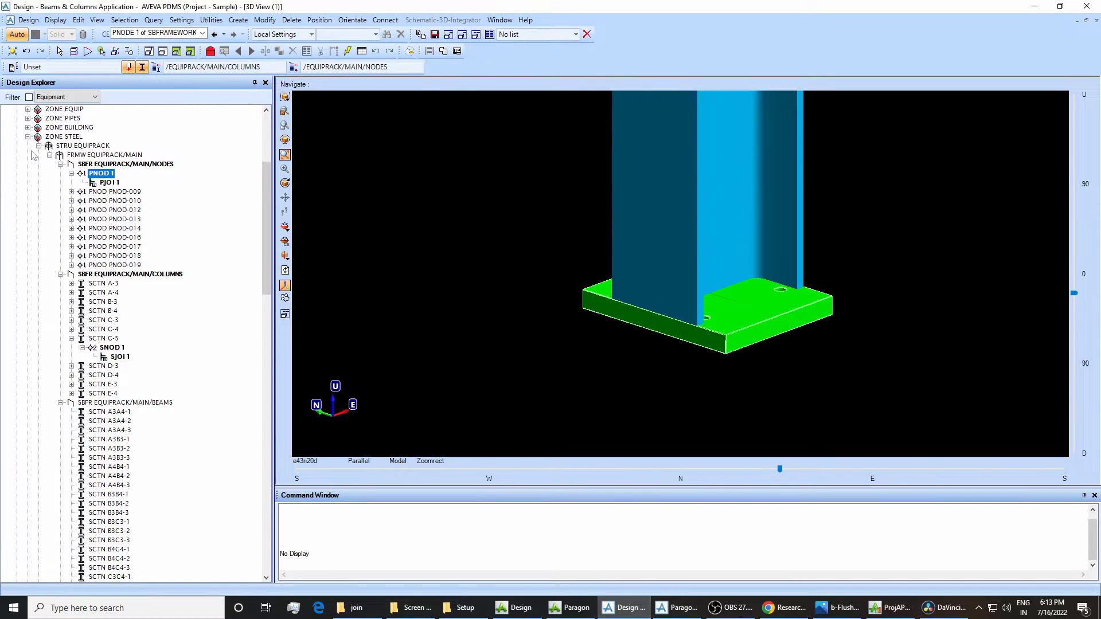
left_click(110, 183)
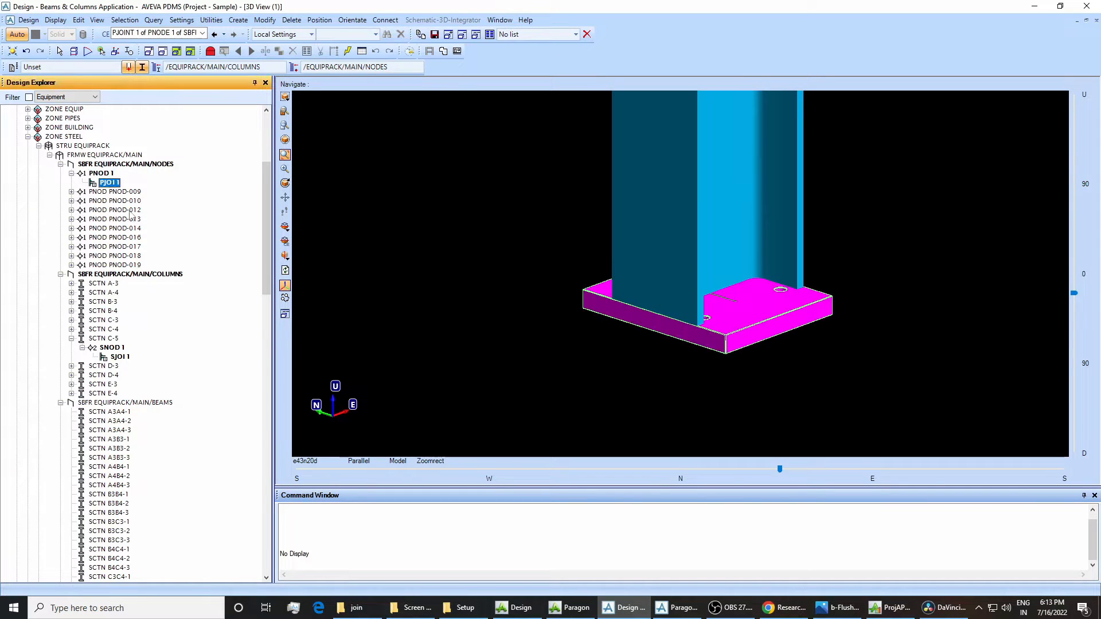
Query the baseplate joint's SPREF in a cleared command window and copy the returned specification reference.
right_click(309, 555)
left_click(335, 548)
type("Q SP")
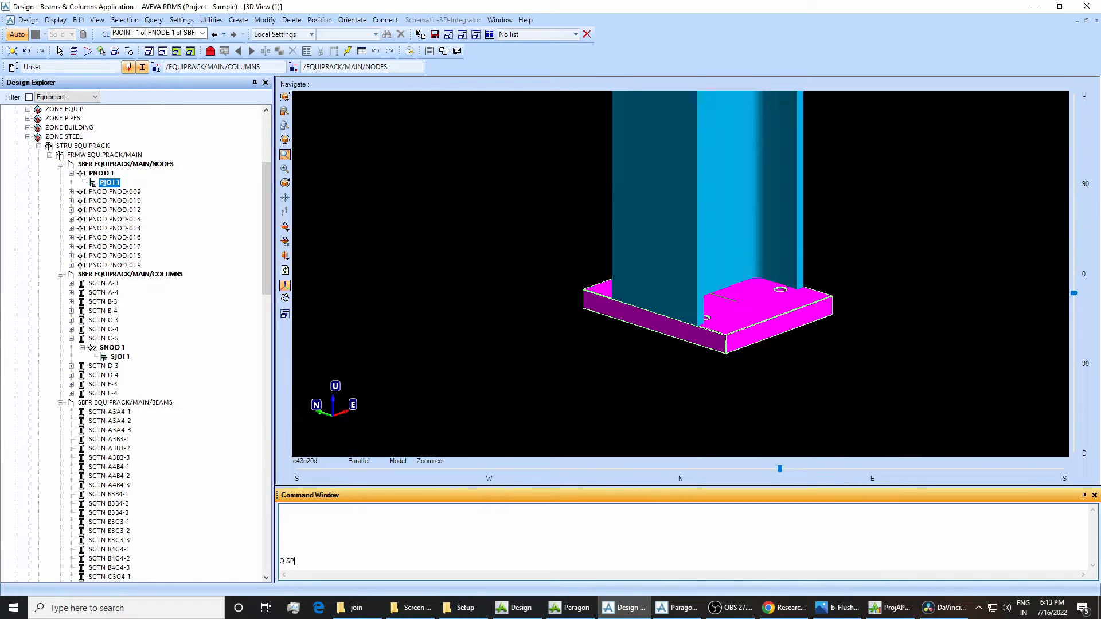
type("REF")
key("Return")
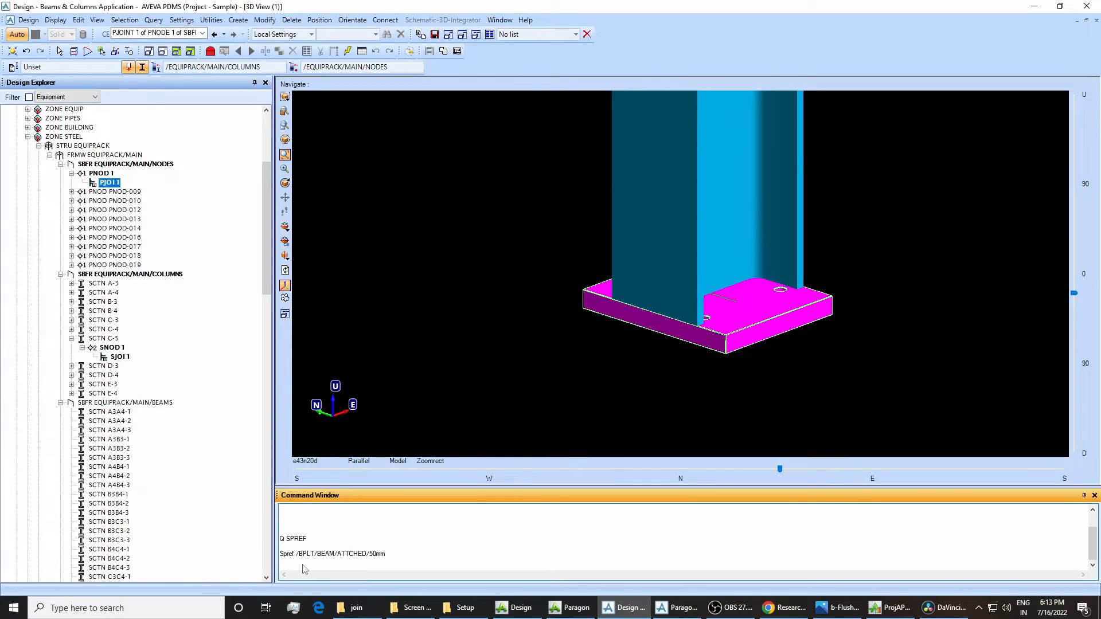
left_click_drag(386, 557, 296, 553)
right_click(306, 554)
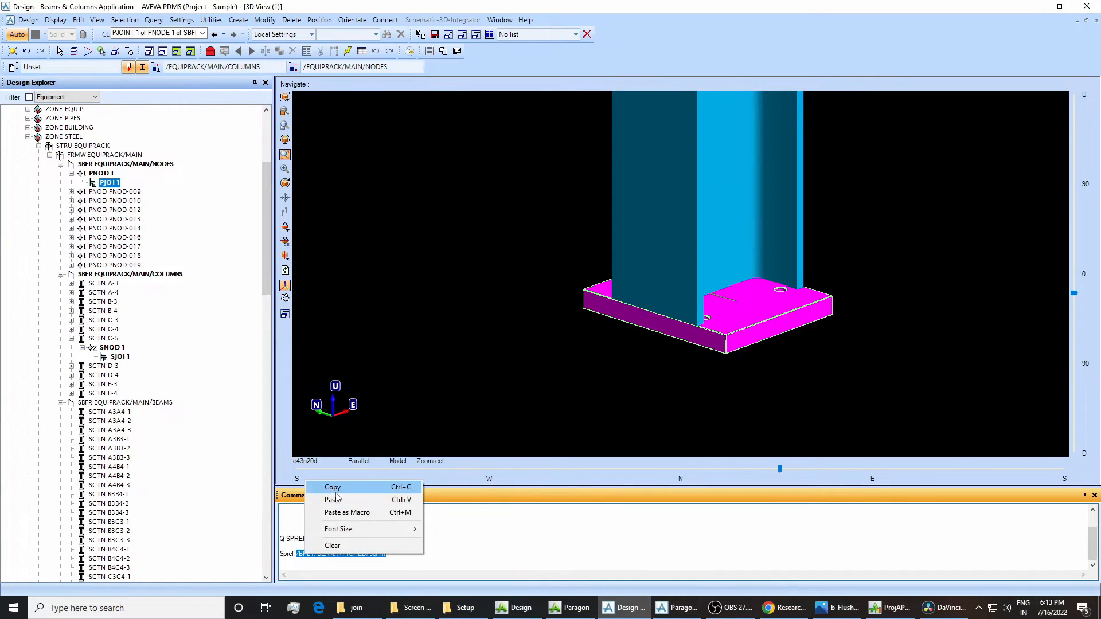
left_click(323, 490)
Switch to Paragon, go to component /BPLT/BEAM/ATTCHED/50mm by command and list its specification SPEC/BASE-PLATES in the specification table.
left_click(677, 607)
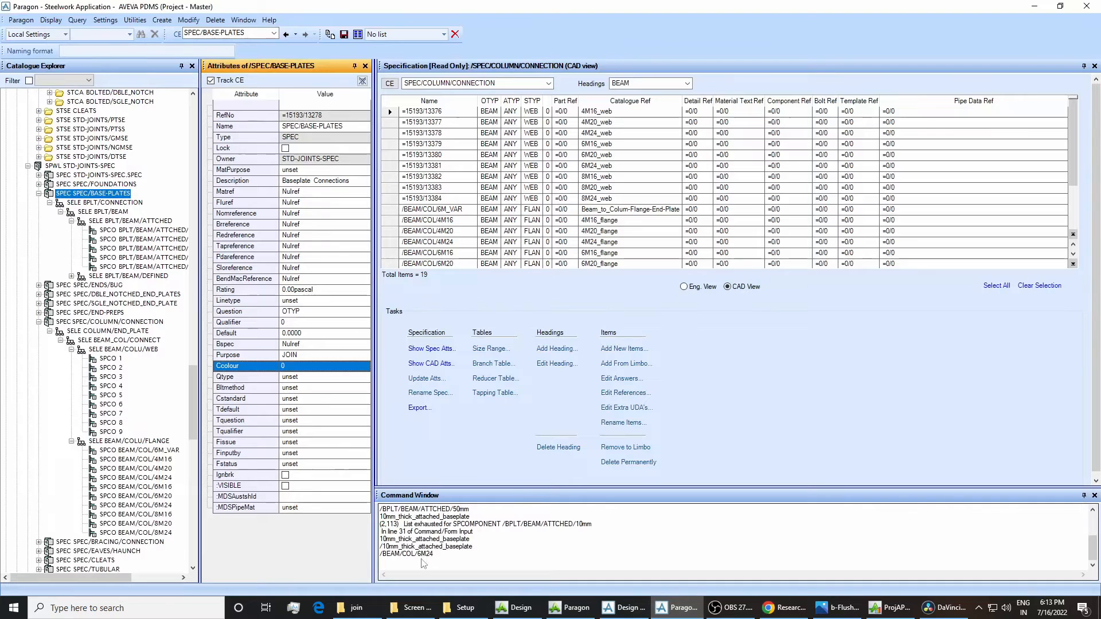
right_click(423, 562)
left_click(427, 554)
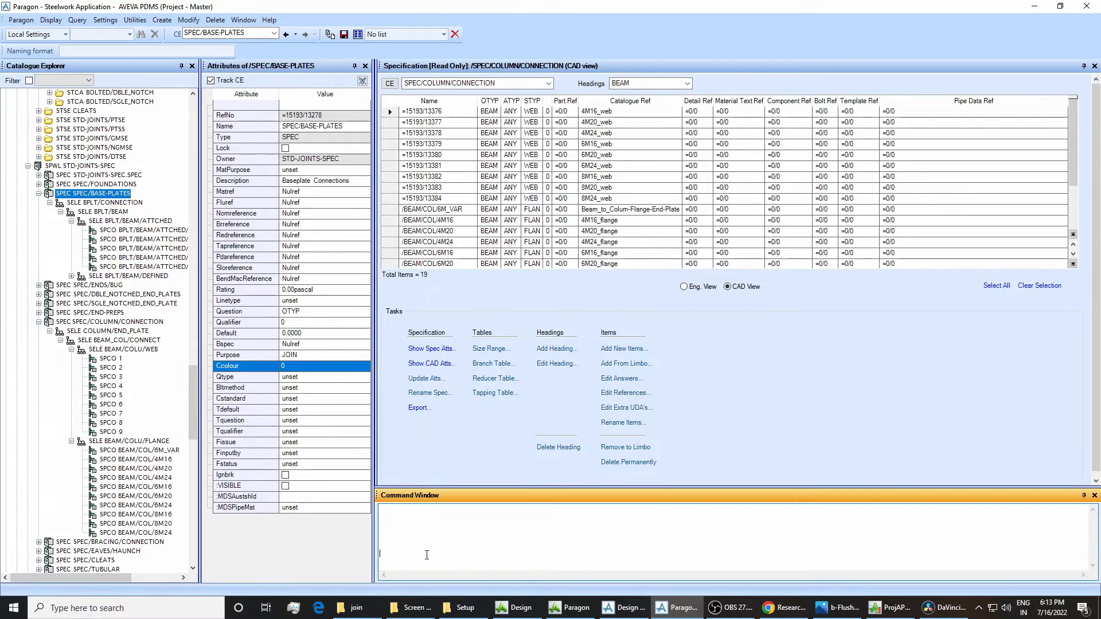
key("ctrl+v")
key("Return")
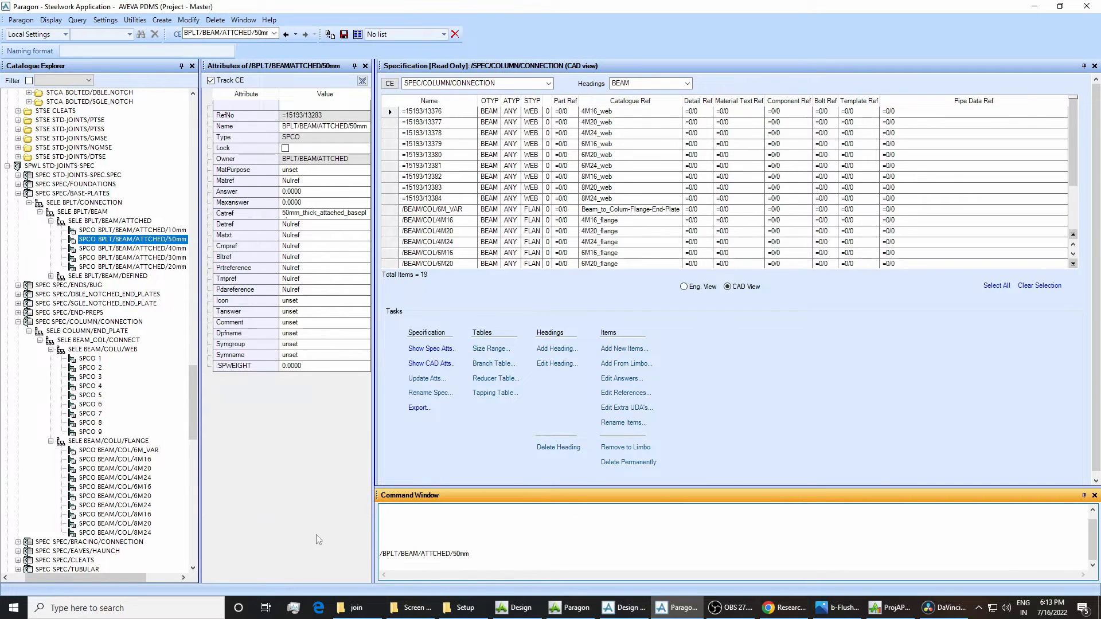
left_click(86, 195)
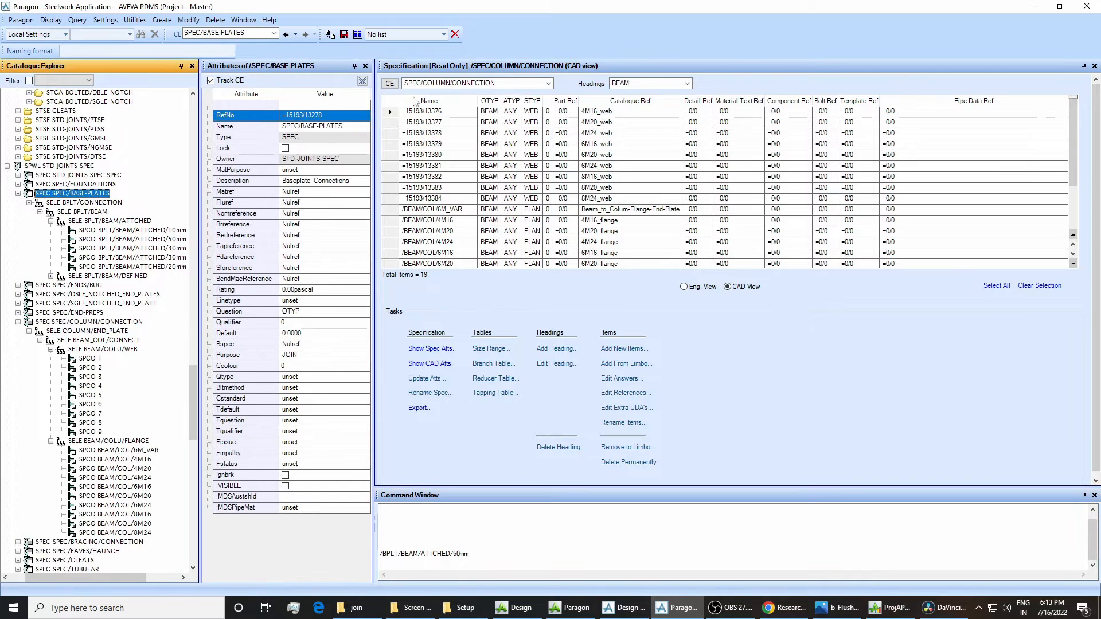
left_click(389, 83)
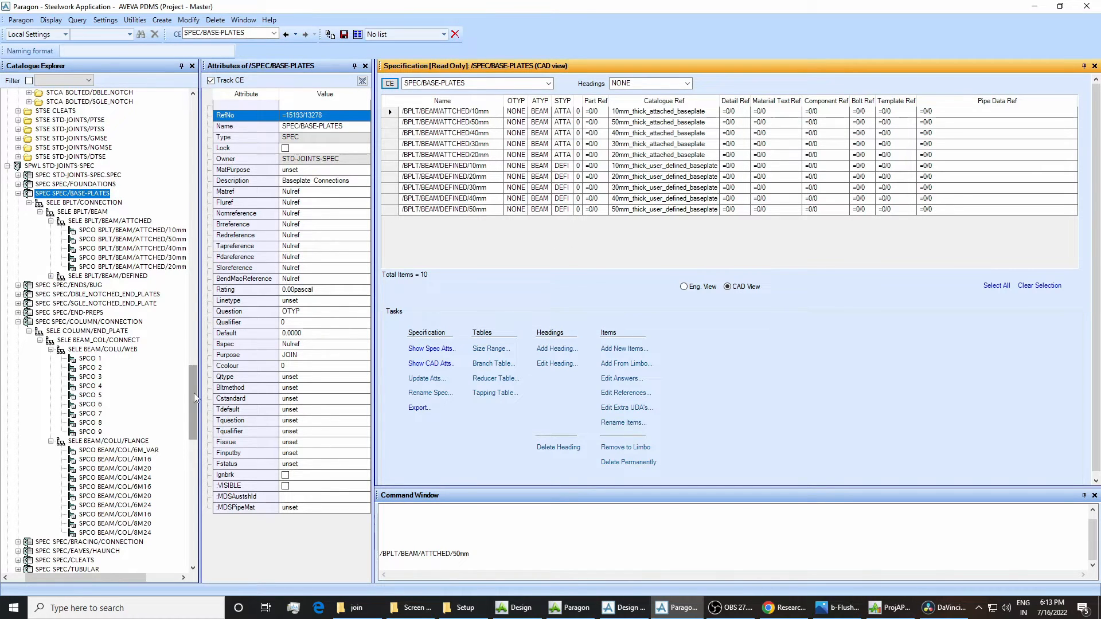
Find the piping specification A1A under PDMSPIPE.SPWL and list its items in the specification table.
scroll(191, 377, "up", 2)
left_click_drag(191, 376, 186, 199)
scroll(141, 236, "up", 4)
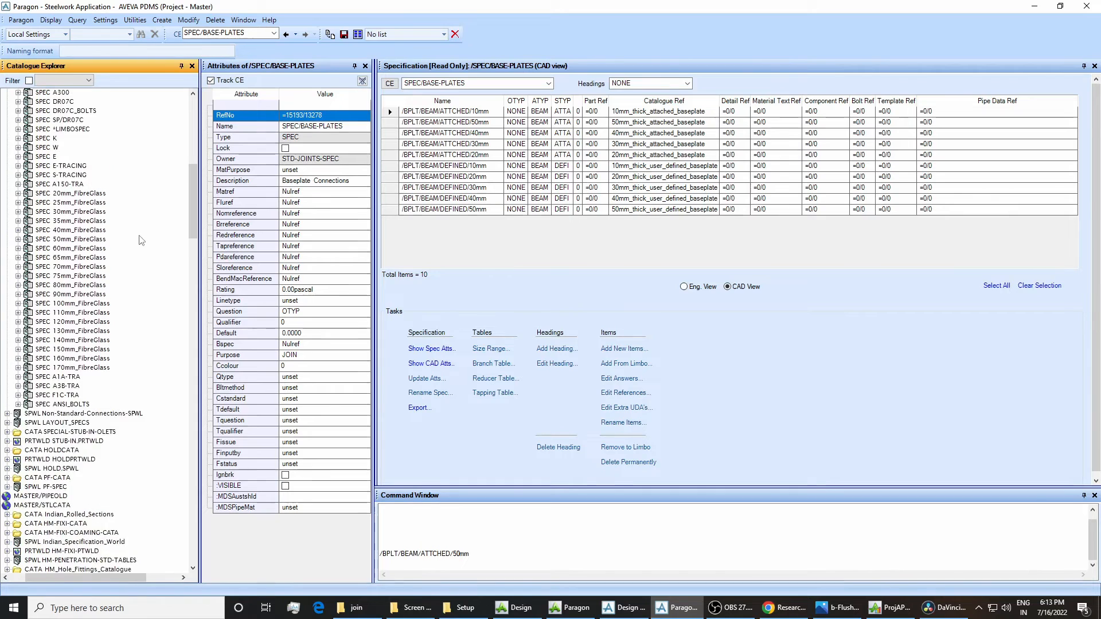
scroll(142, 239, "up", 1)
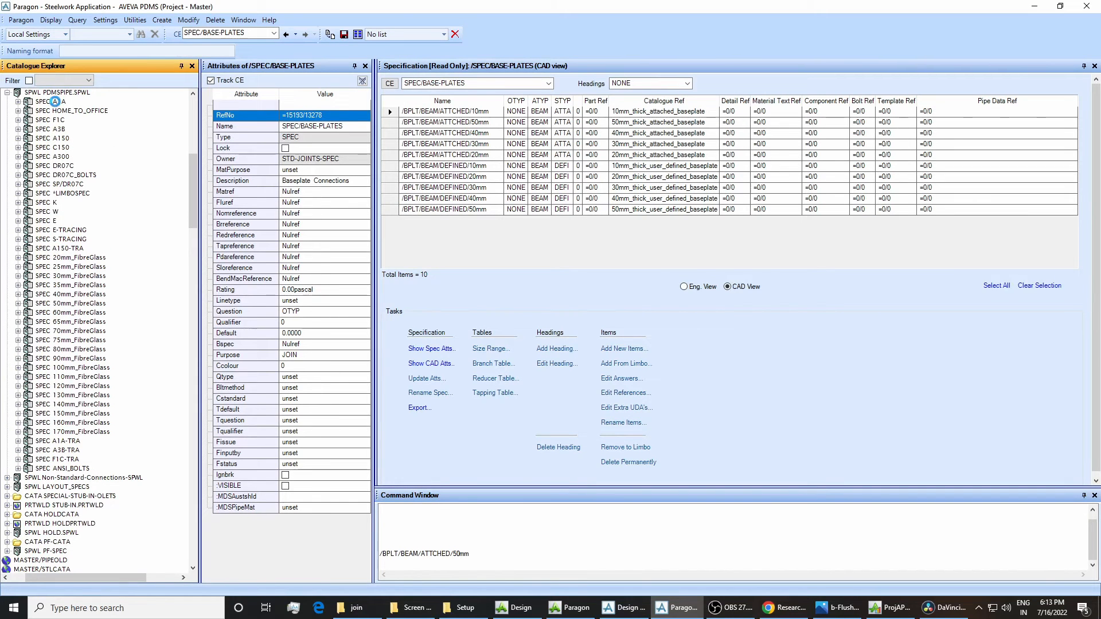
left_click(58, 103)
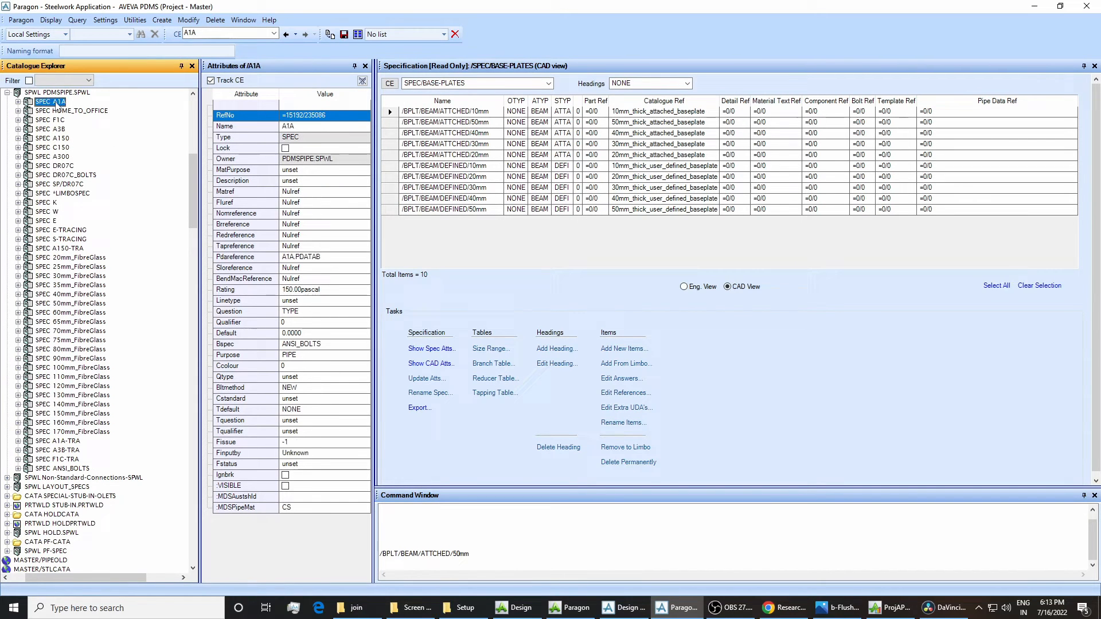
left_click(389, 83)
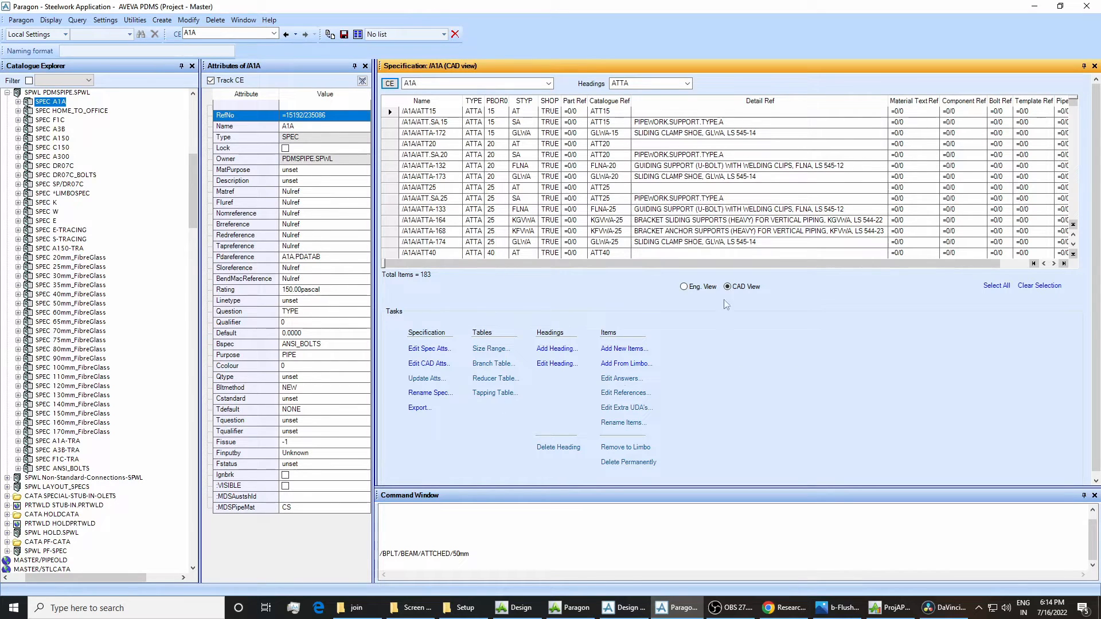
Return to SPEC/BASE-PLATES under STD-JOINTS-SPEC and list its items in the specification table for comparison.
left_click_drag(192, 180, 182, 406)
scroll(120, 266, "up", 3)
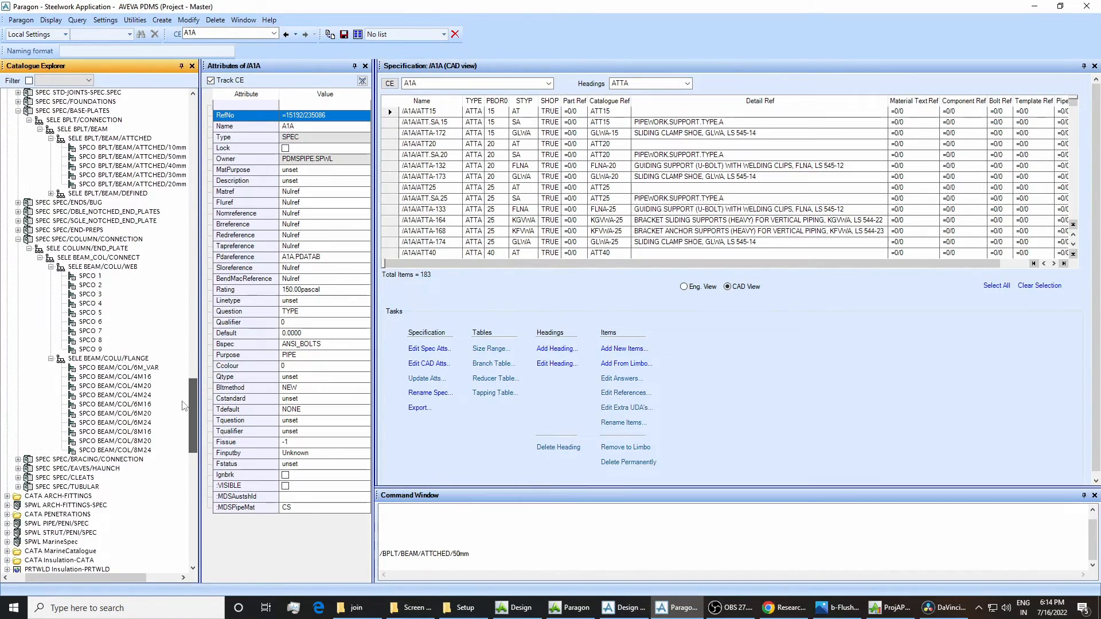
scroll(121, 266, "up", 1)
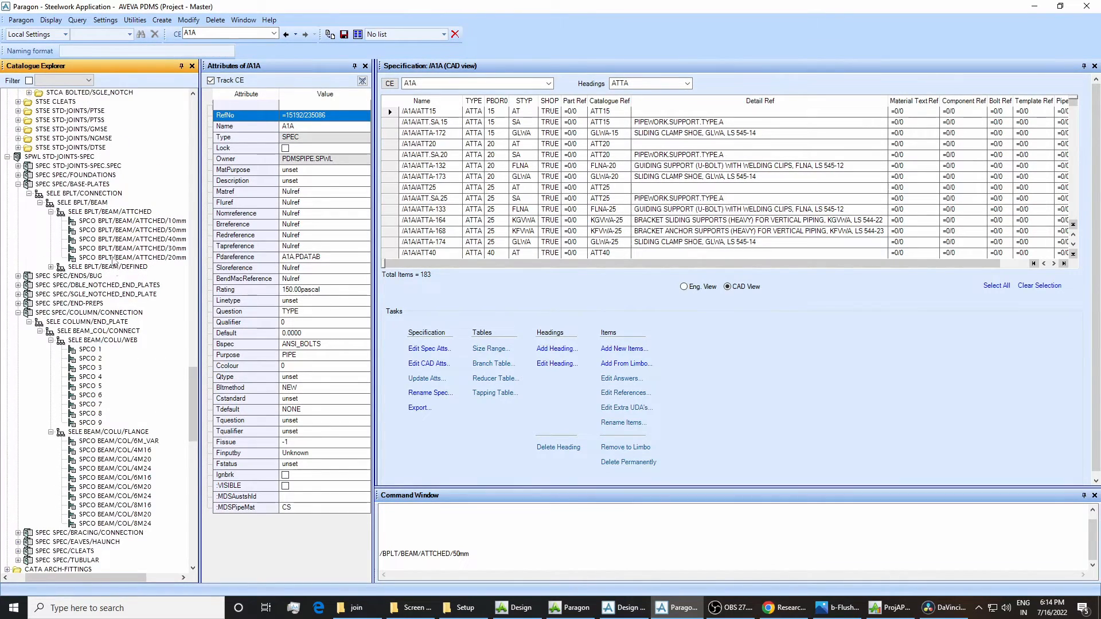
left_click(72, 184)
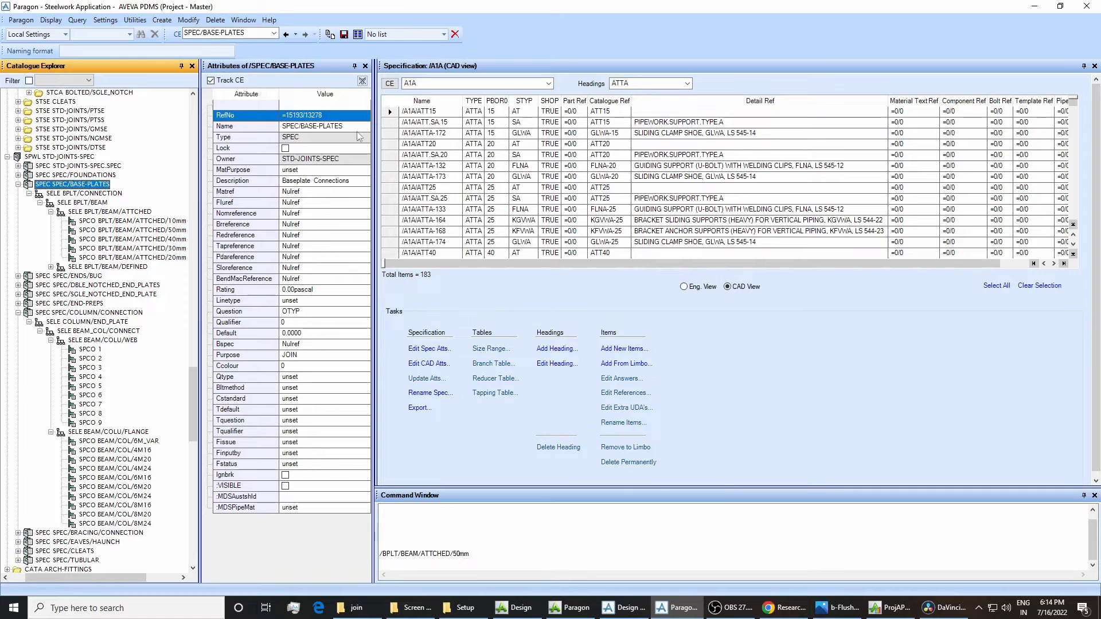
left_click(389, 84)
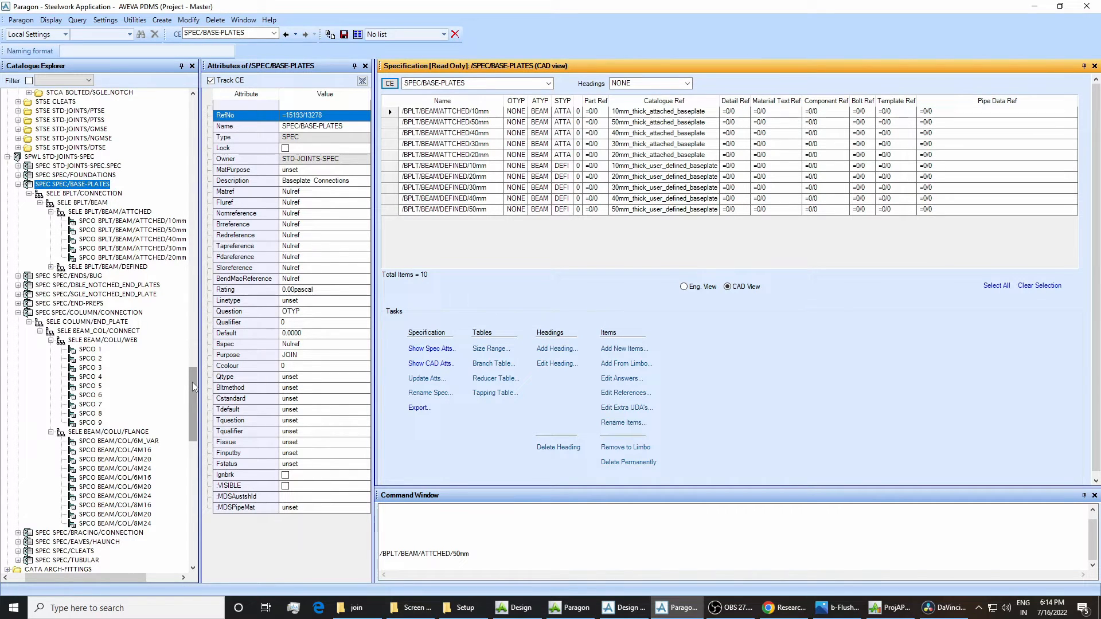
Go back through the catalogue to PDMSPIPE.SPWL and select the piping specification A1A.
left_click_drag(191, 382, 195, 347)
scroll(129, 393, "up", 15)
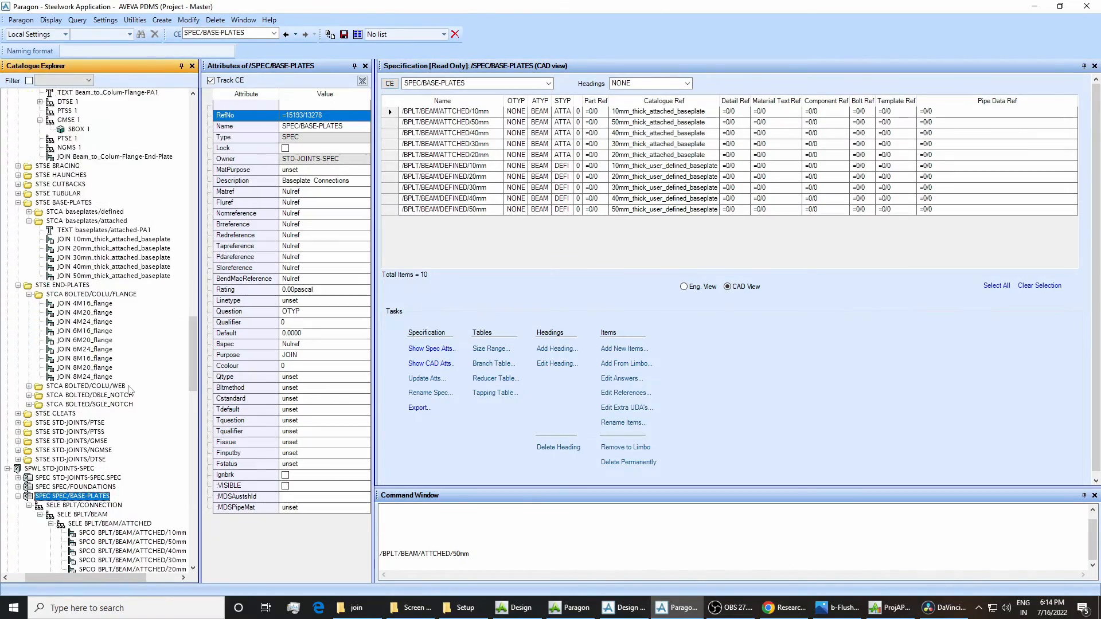
scroll(129, 393, "up", 12)
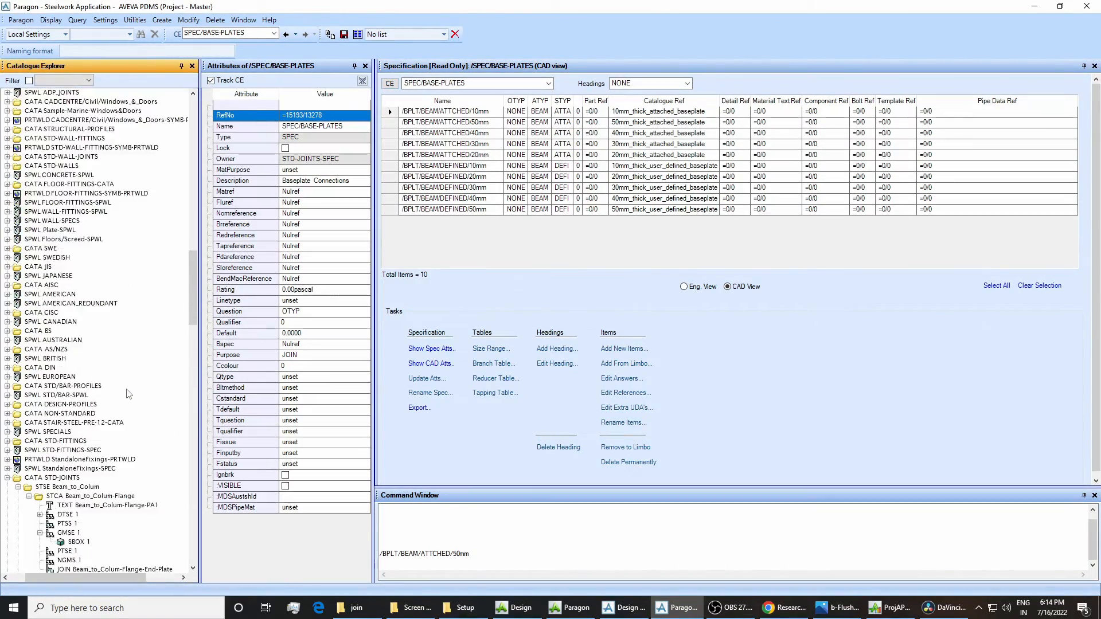
scroll(128, 393, "up", 8)
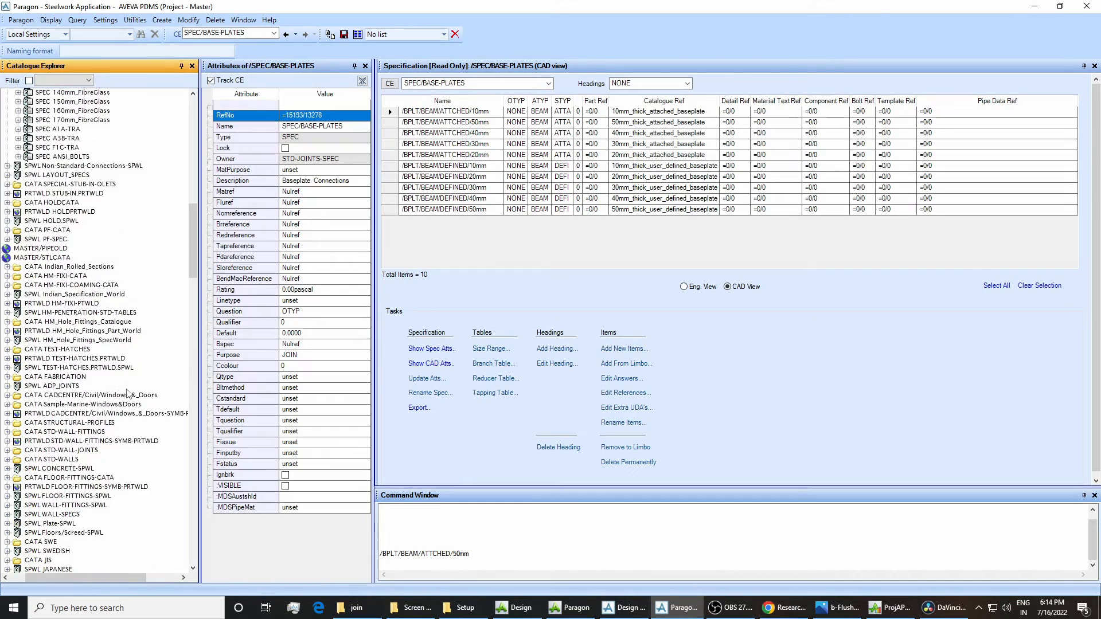
scroll(128, 393, "up", 5)
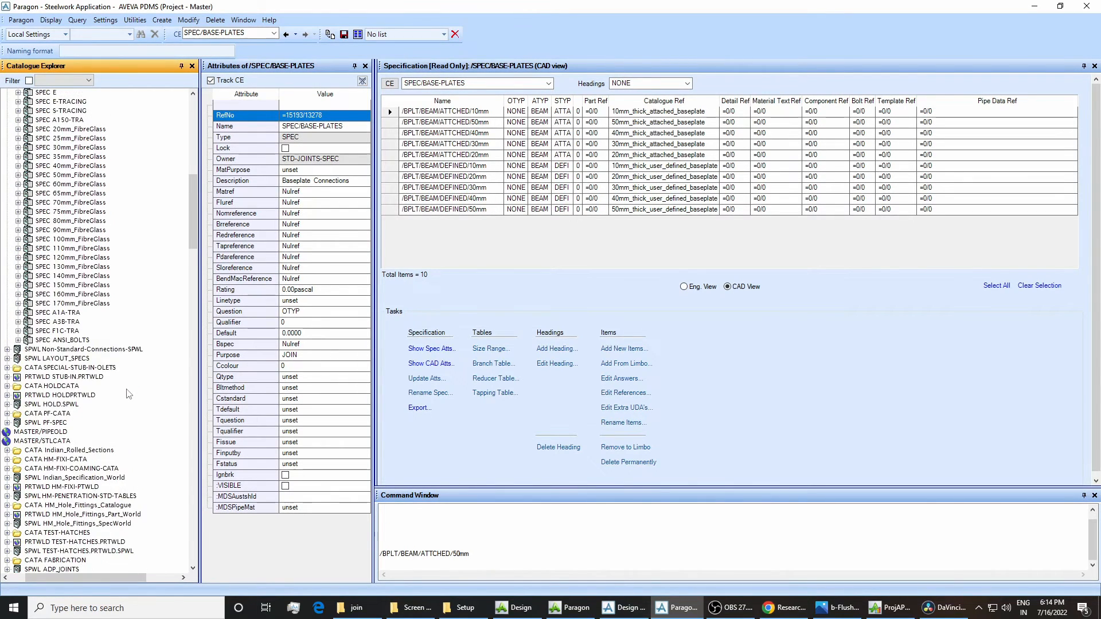
scroll(128, 393, "up", 1)
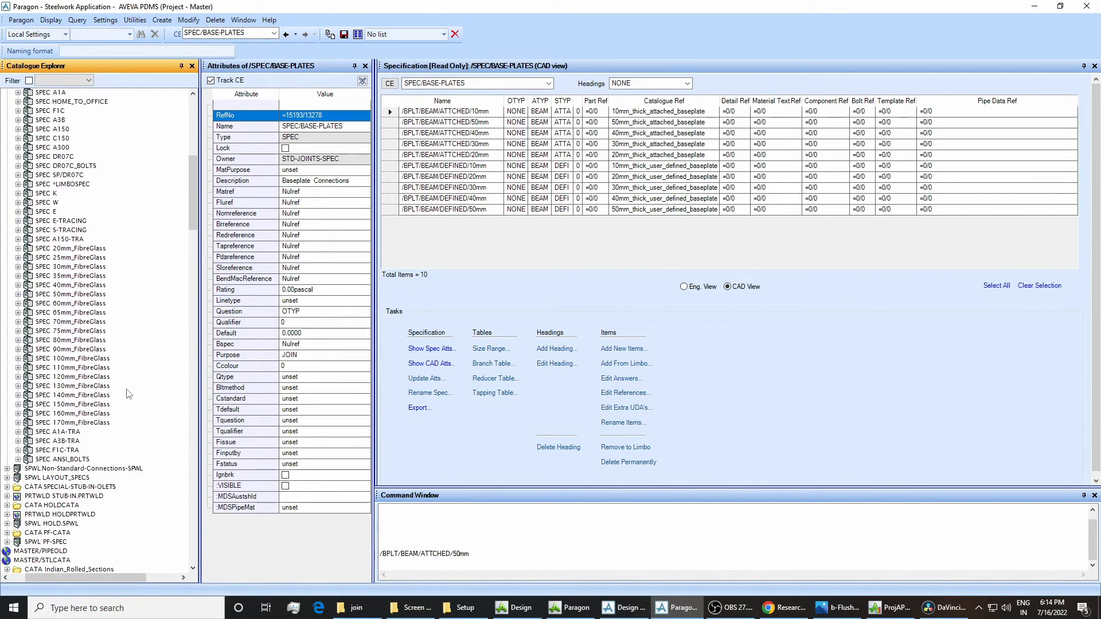
scroll(128, 393, "up", 1)
left_click(53, 111)
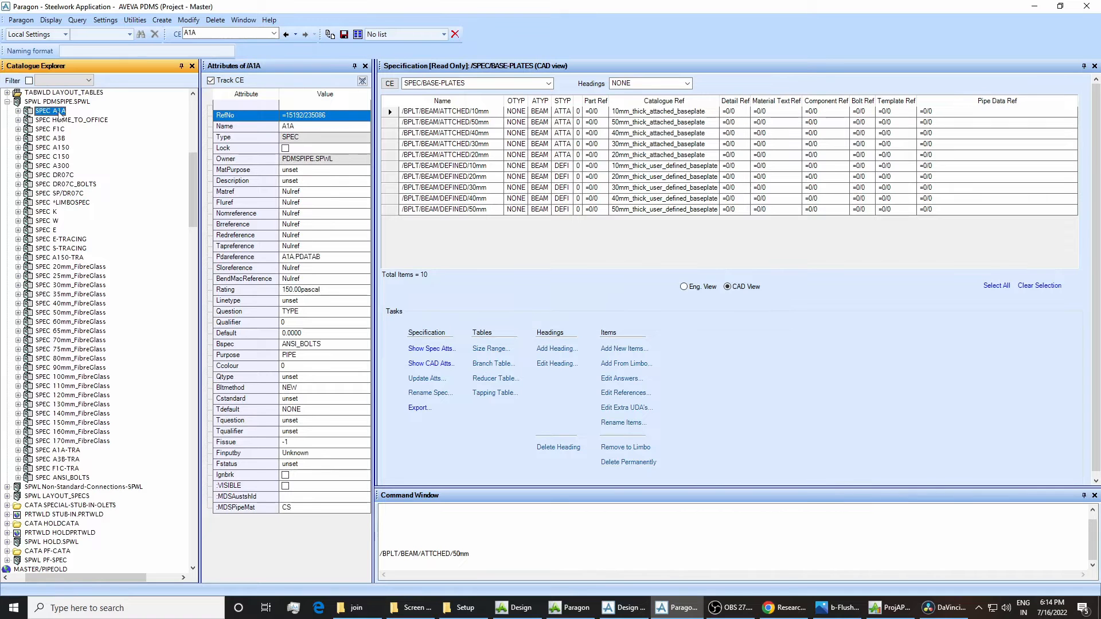
List the items of piping specification A1A, restrict them to the ELBO heading and open the heading's questions for editing.
left_click(389, 83)
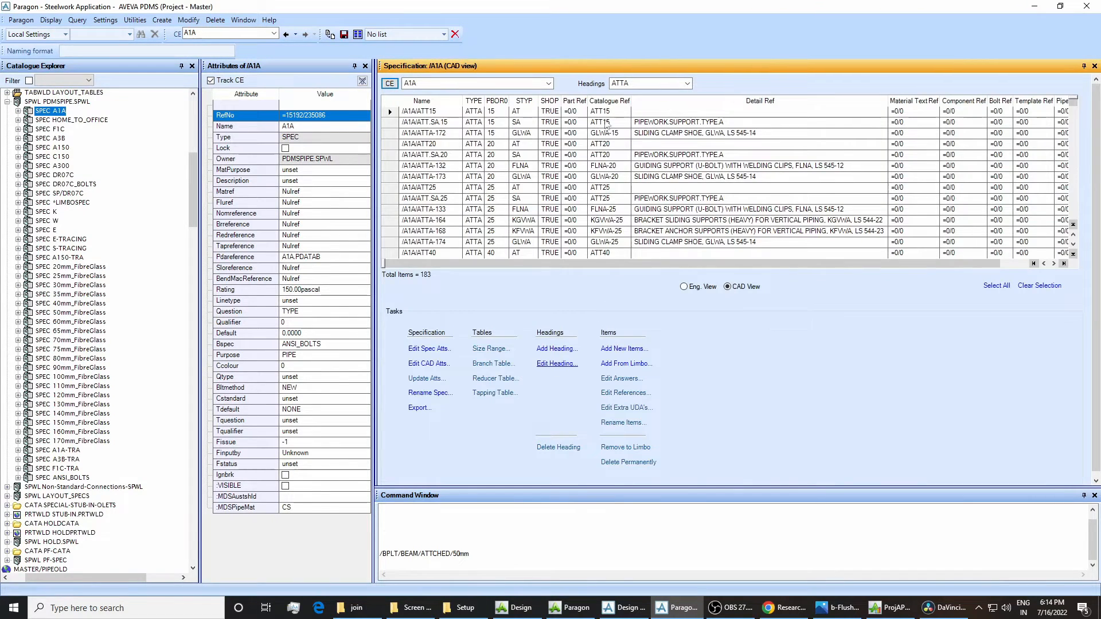
left_click(637, 95)
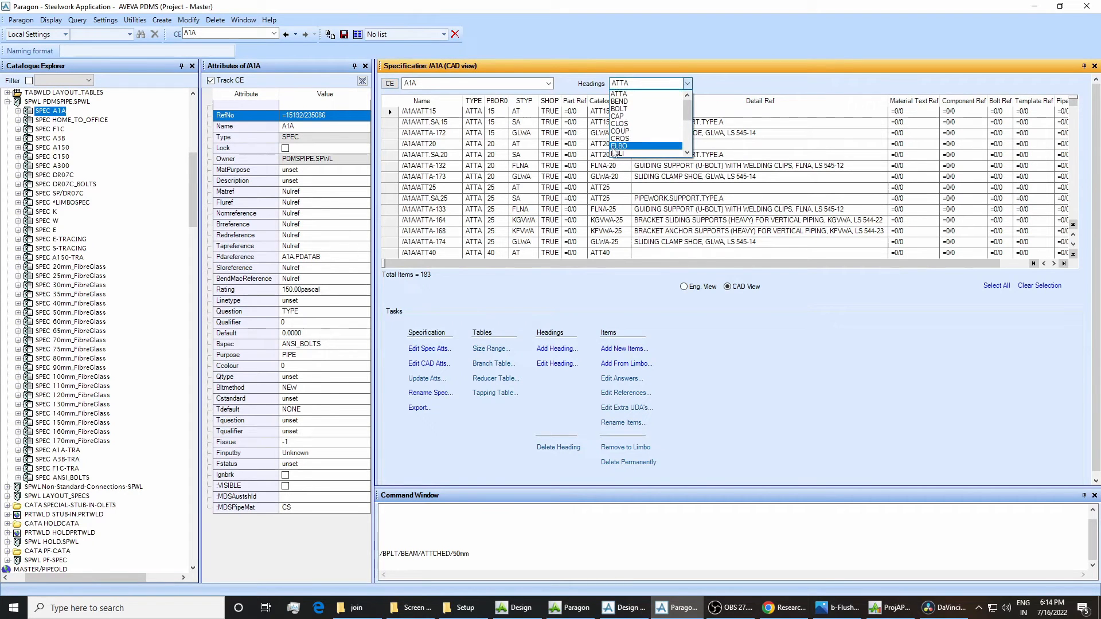
left_click(612, 145)
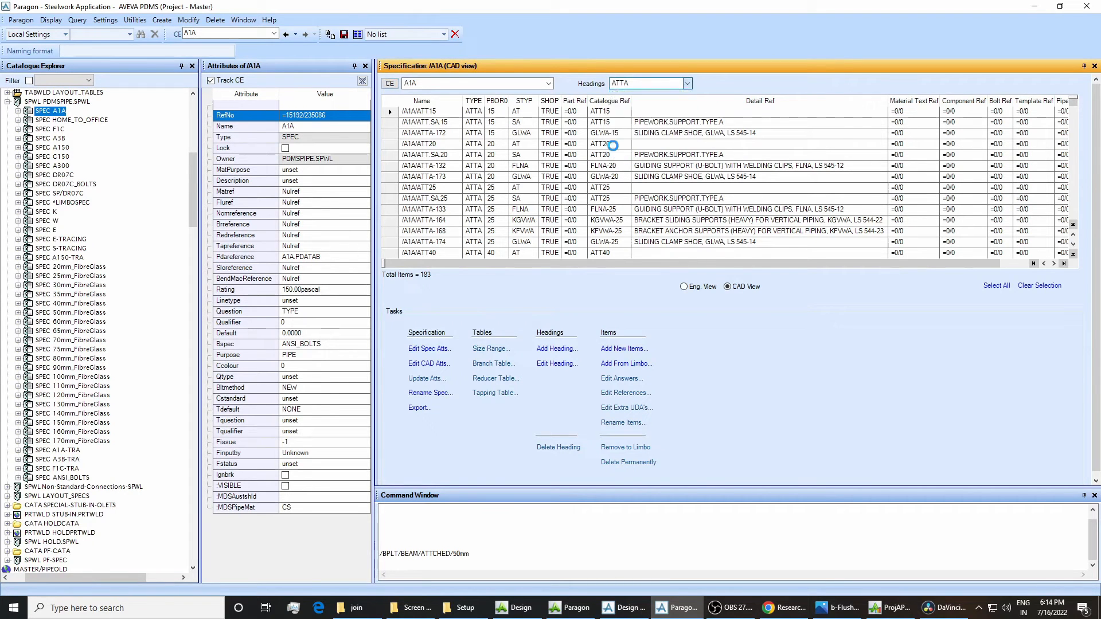
left_click(571, 363)
Expand specification A1A and compare the question and answer attributes of A1A with those of its selector SELE 17.
left_click(18, 112)
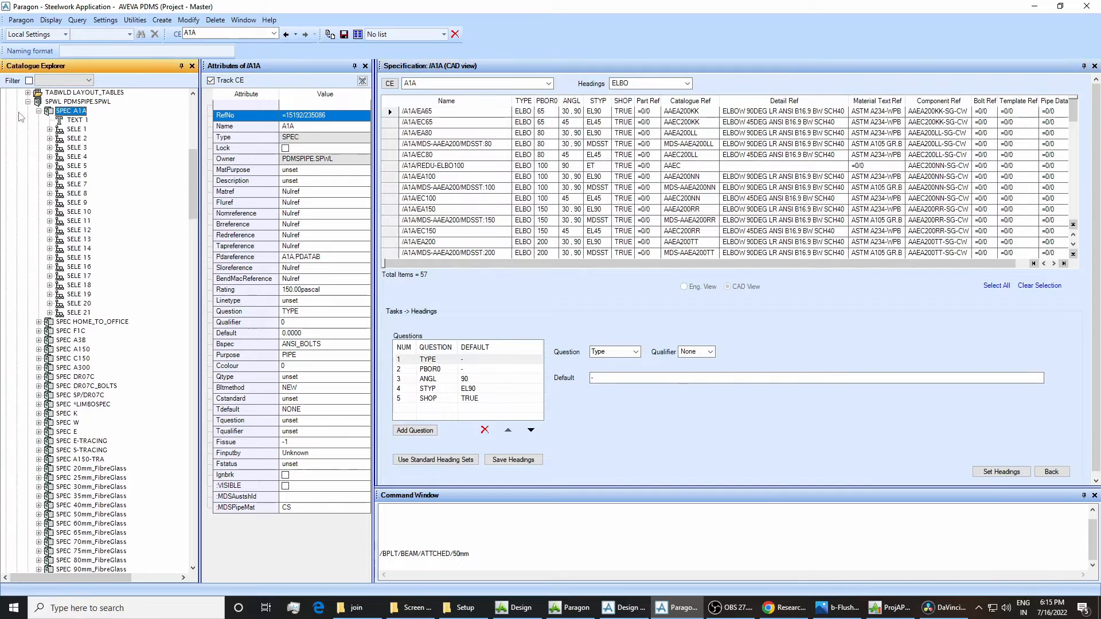
left_click(74, 285)
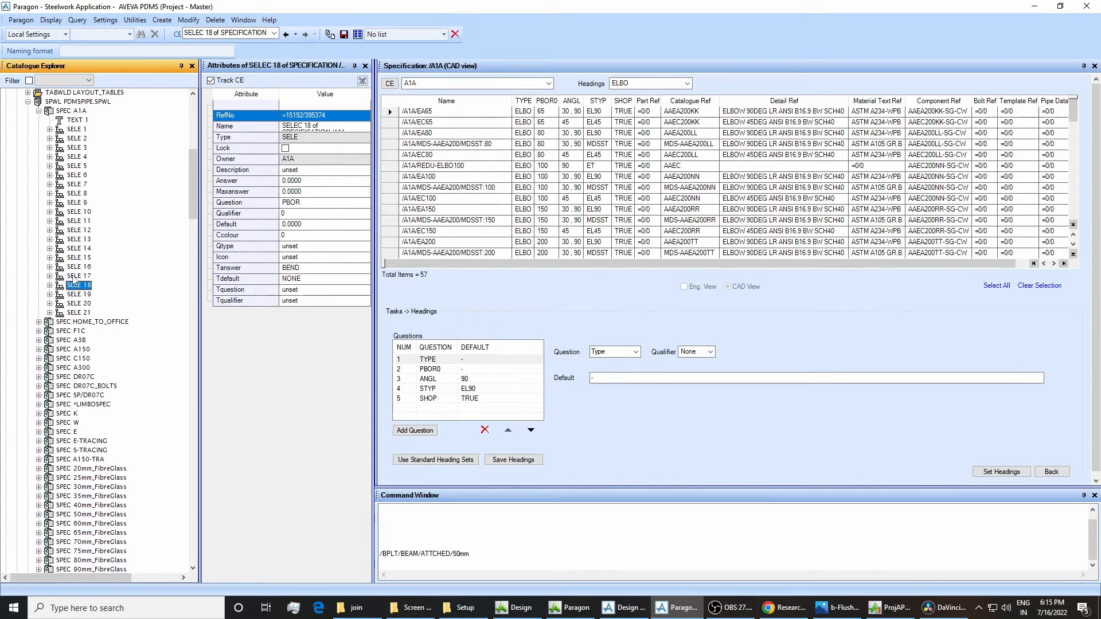
left_click(75, 276)
left_click(62, 113)
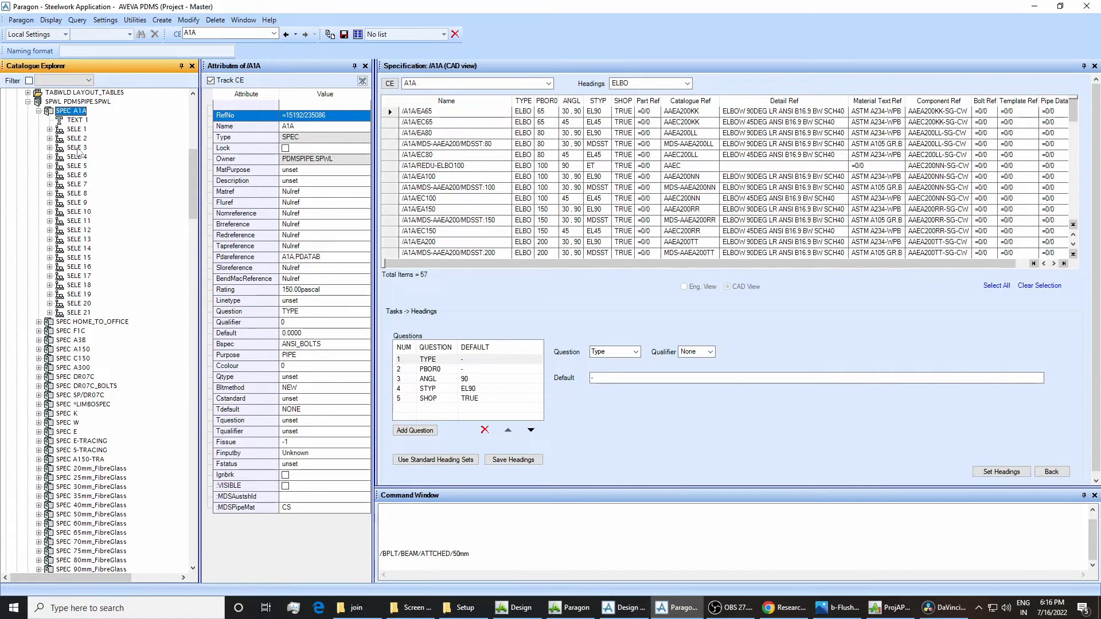
left_click(77, 277)
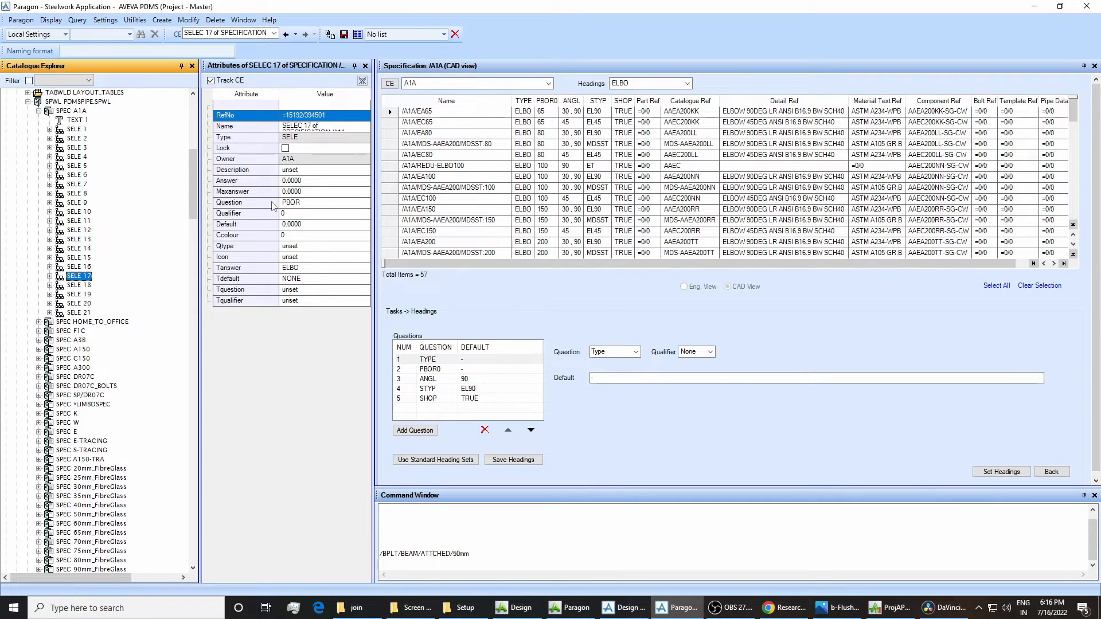
left_click(64, 110)
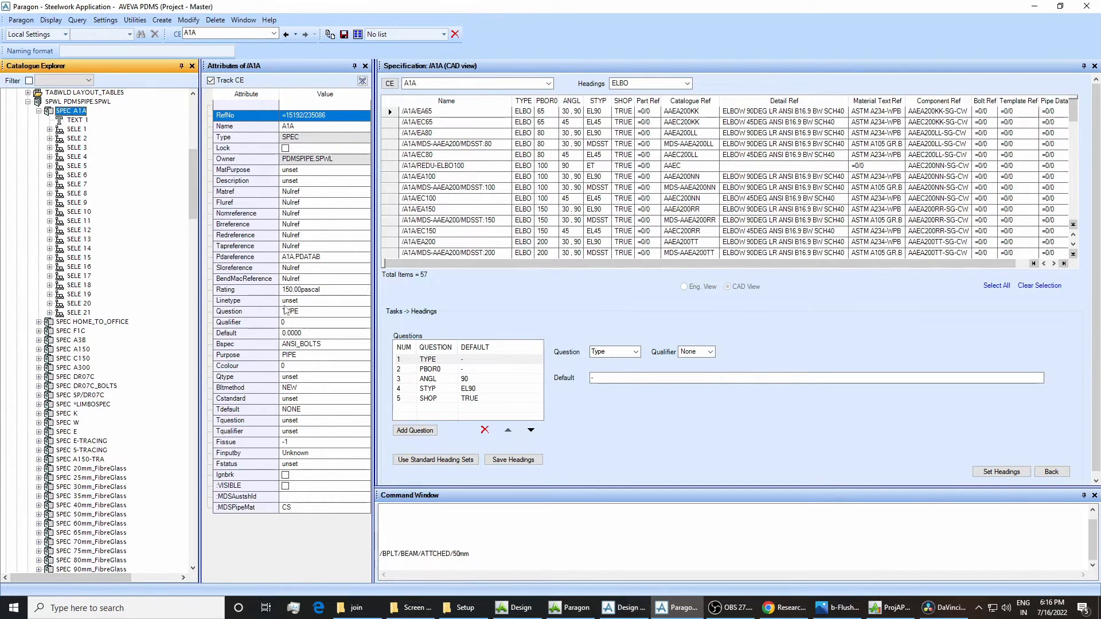
left_click(79, 278)
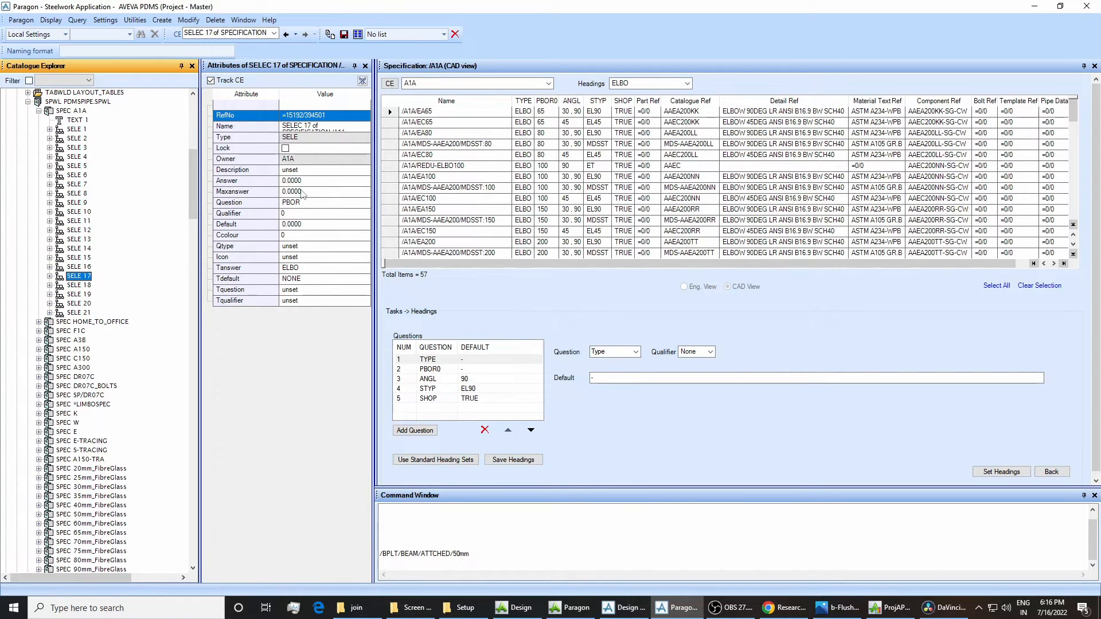
left_click(72, 111)
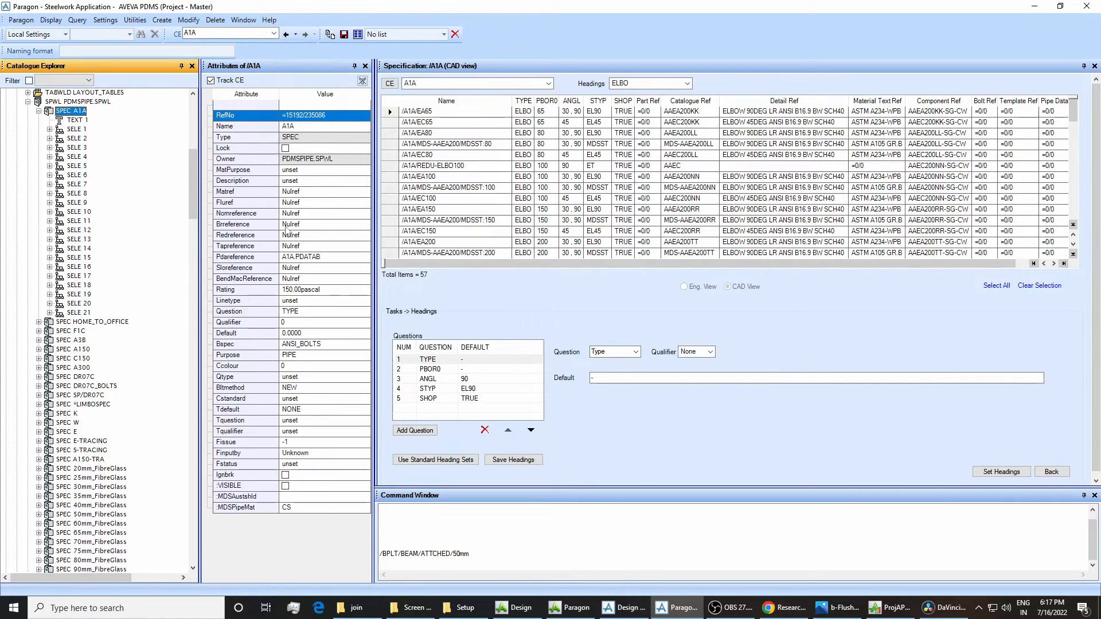
left_click(80, 276)
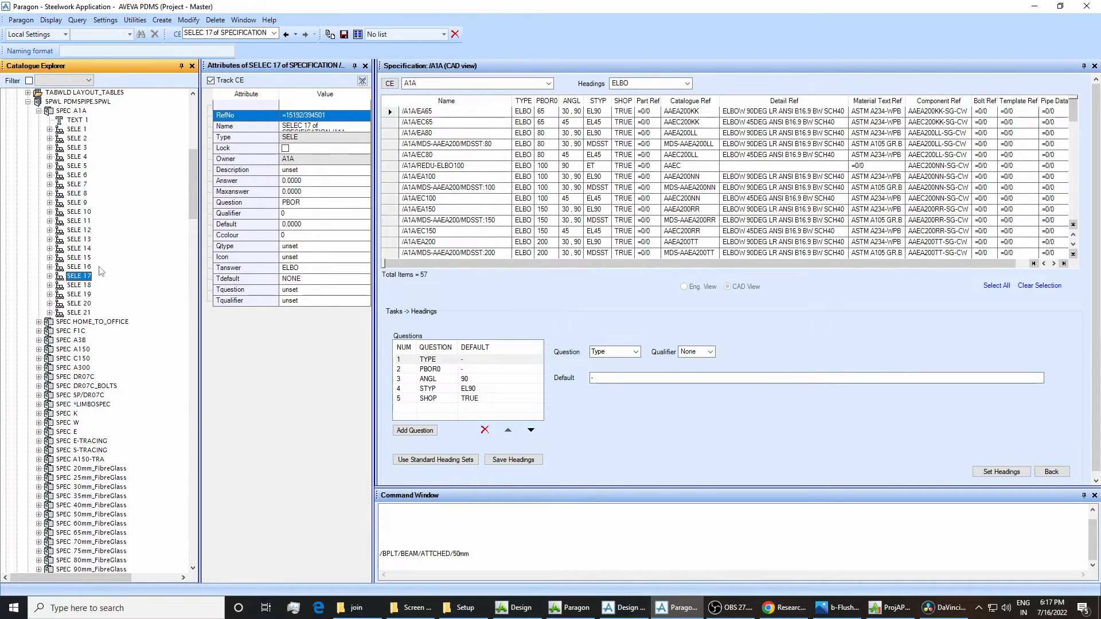
Follow the selectors under SELE 17 through SELE 6, SELE 1 and its child SELE 1 to component A1A/EA250, examining their attributes.
left_click(50, 276)
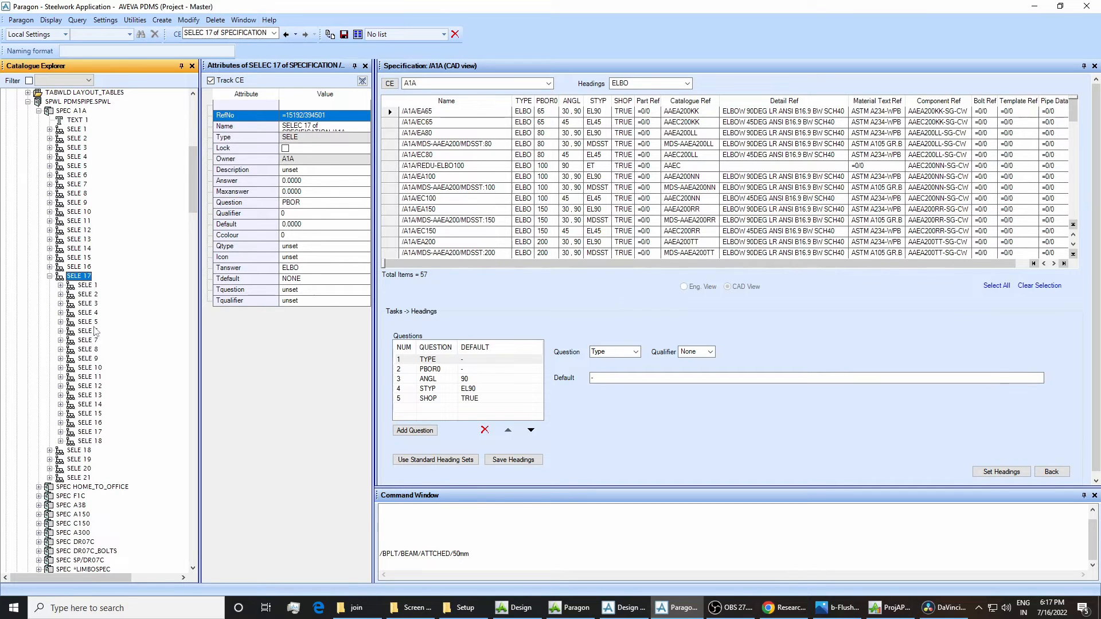
left_click(92, 331)
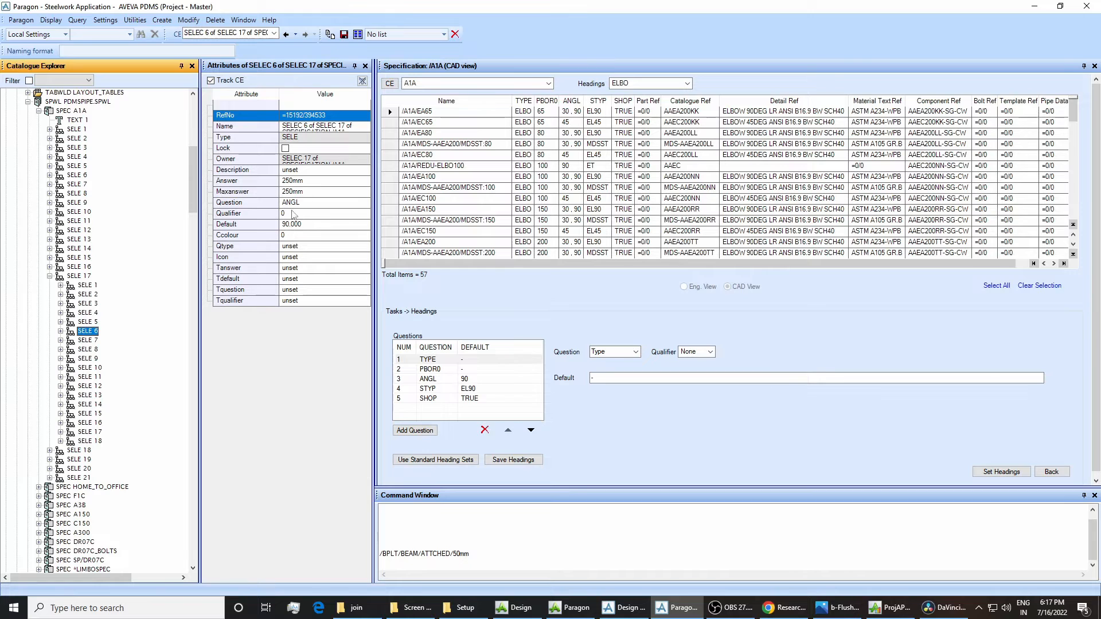
double_click(87, 332)
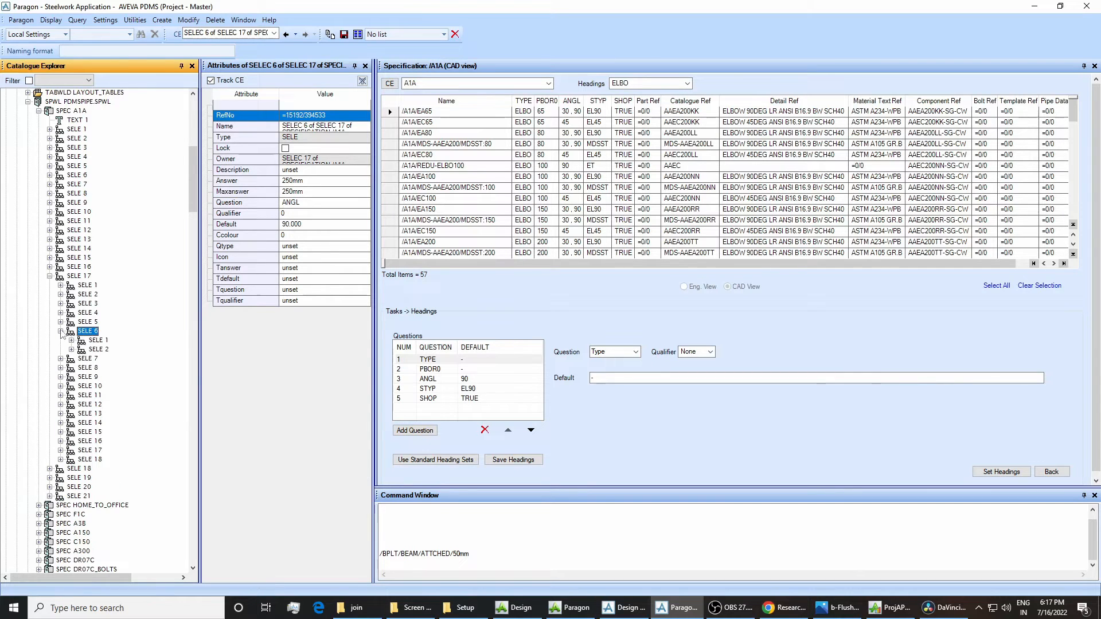
left_click(97, 340)
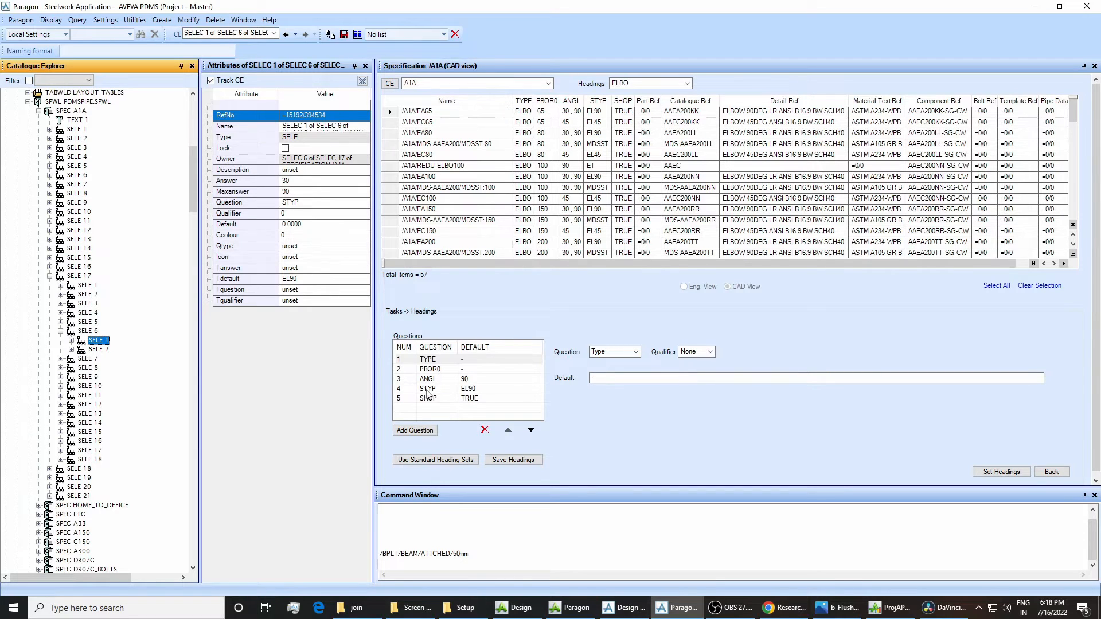
left_click(72, 340)
left_click(110, 351)
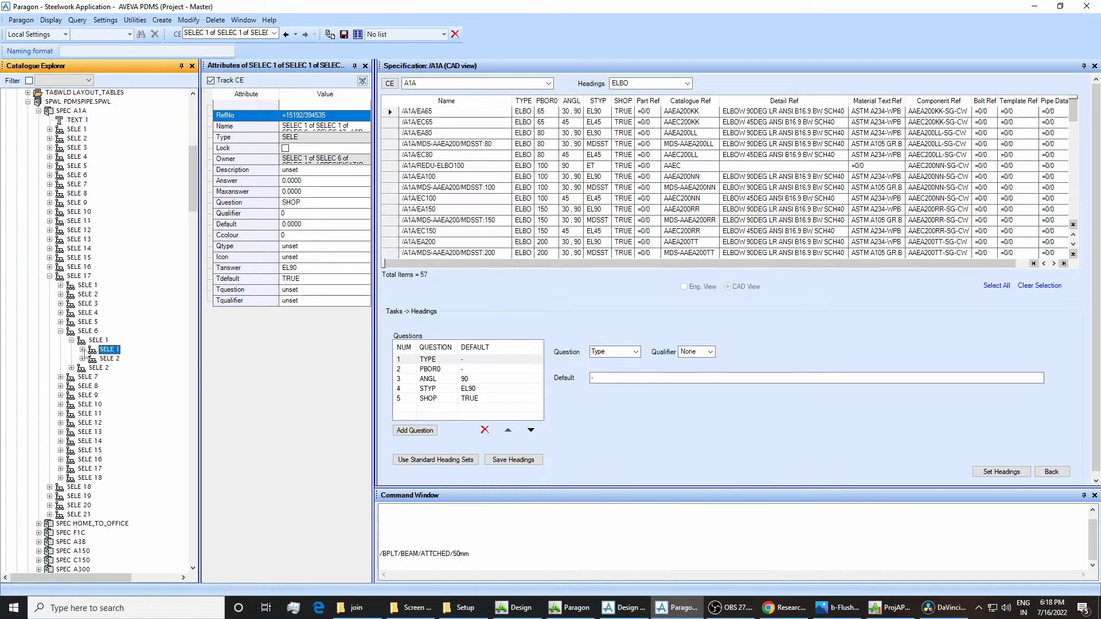
left_click(83, 350)
left_click(135, 359)
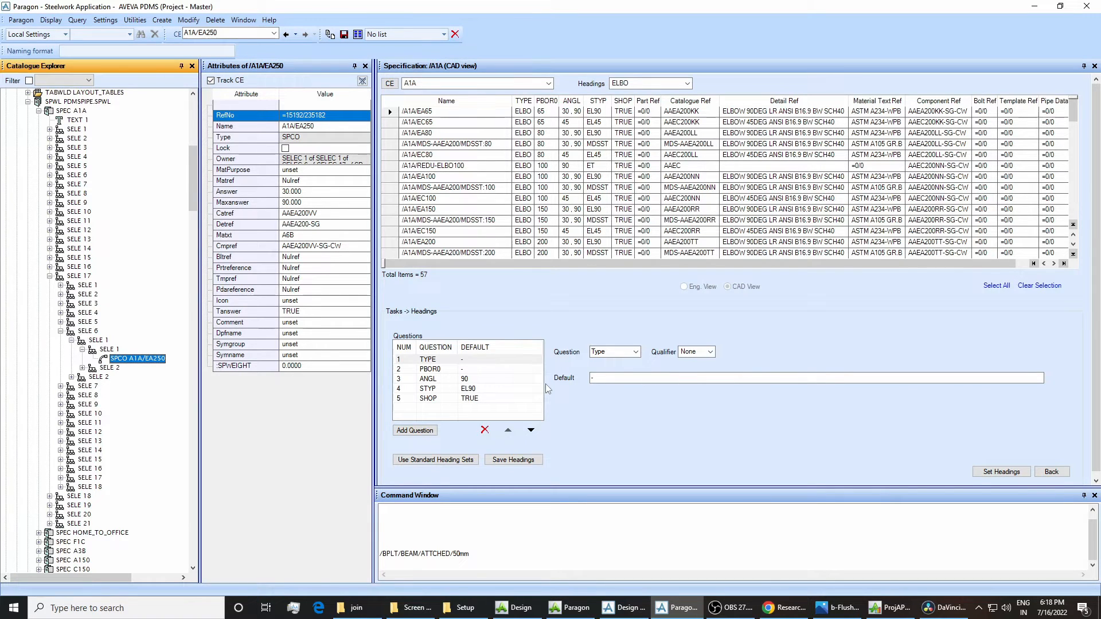
Review the question and answer attributes again from A1A through SELE 17, SELE 6 and the two nested SELE 1 levels.
left_click(79, 111)
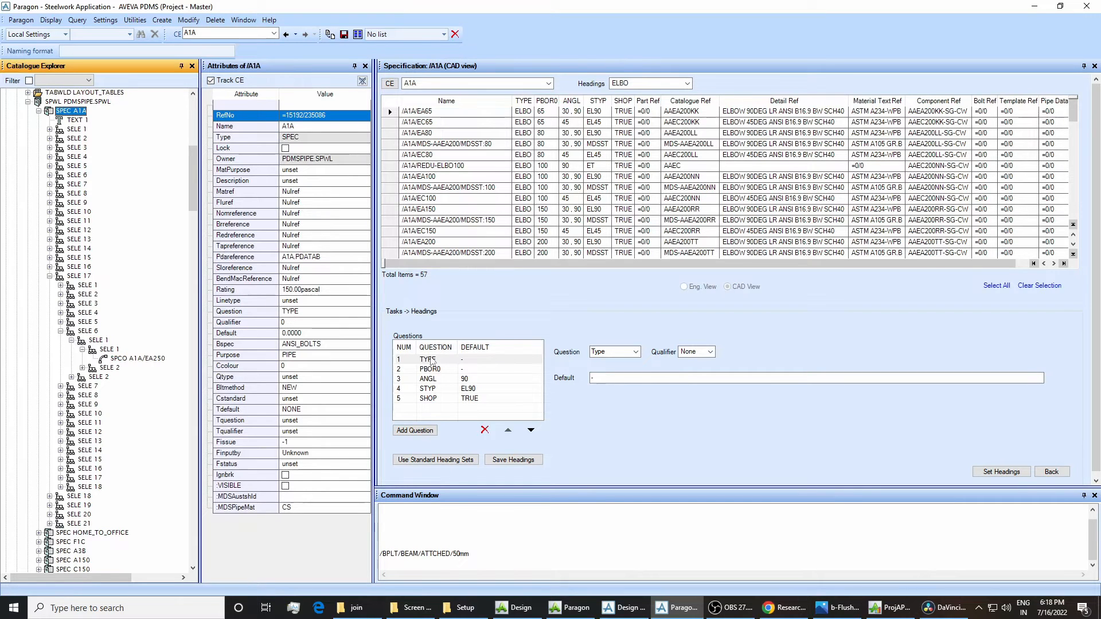
left_click(79, 277)
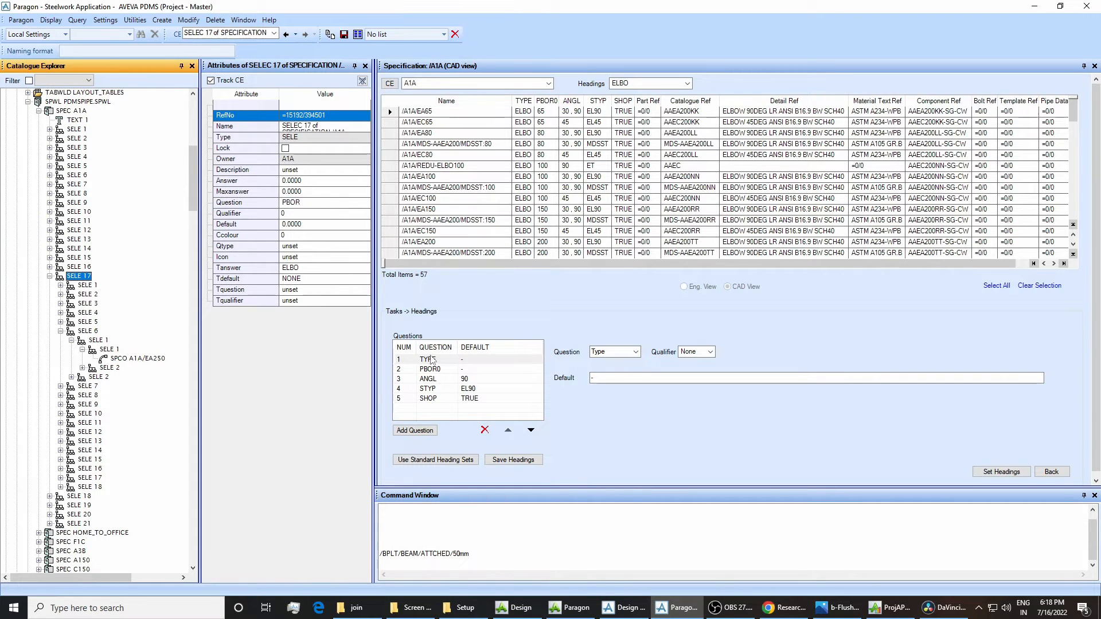
left_click(91, 332)
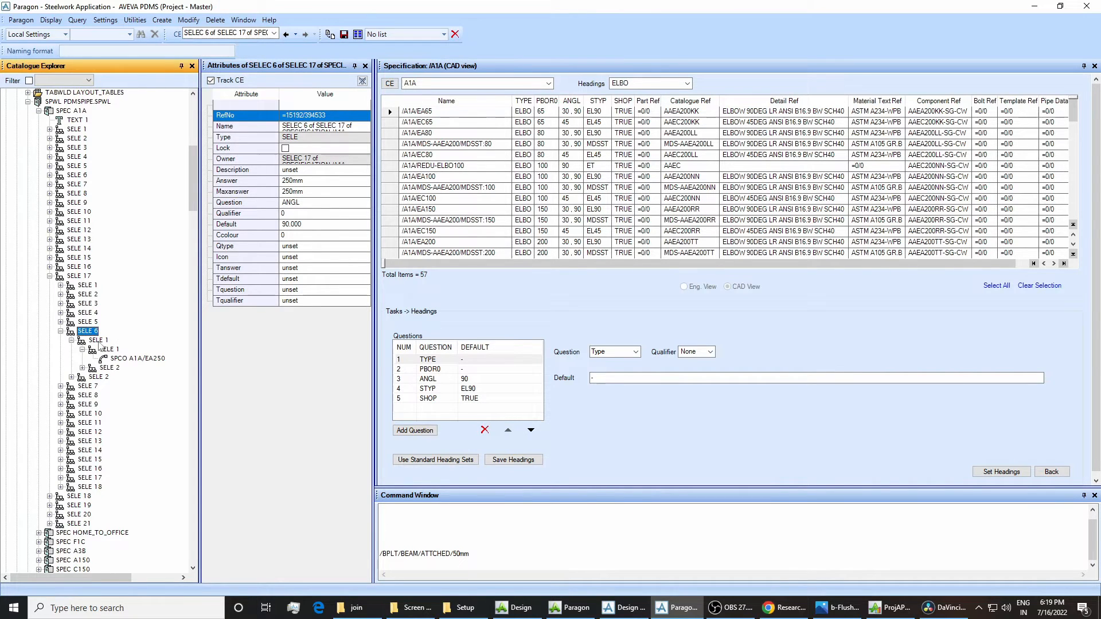
left_click(98, 342)
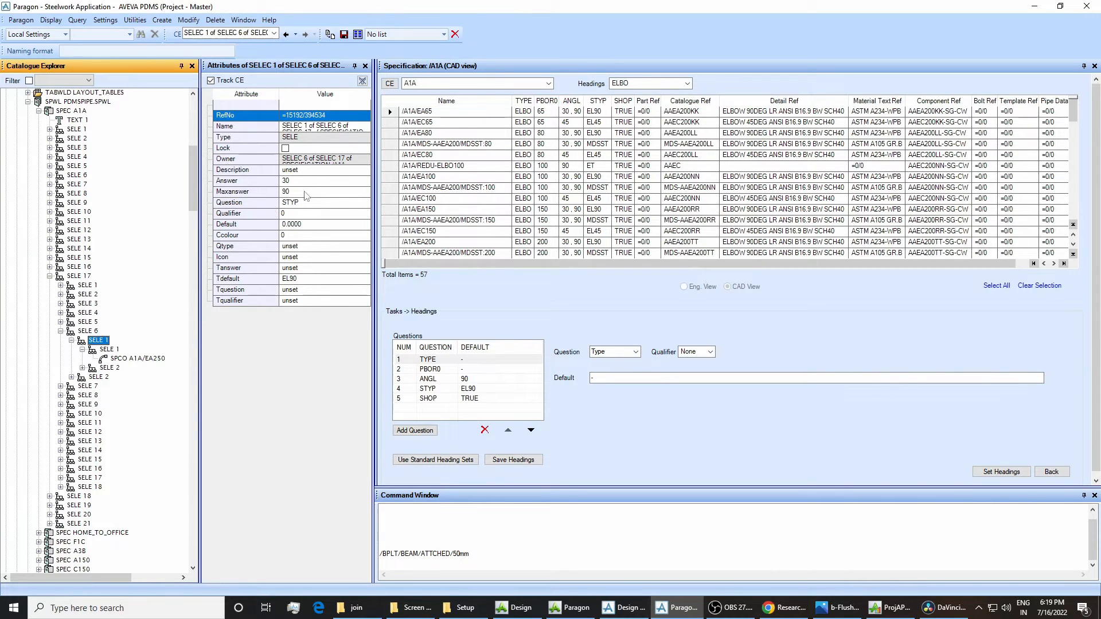
left_click(109, 350)
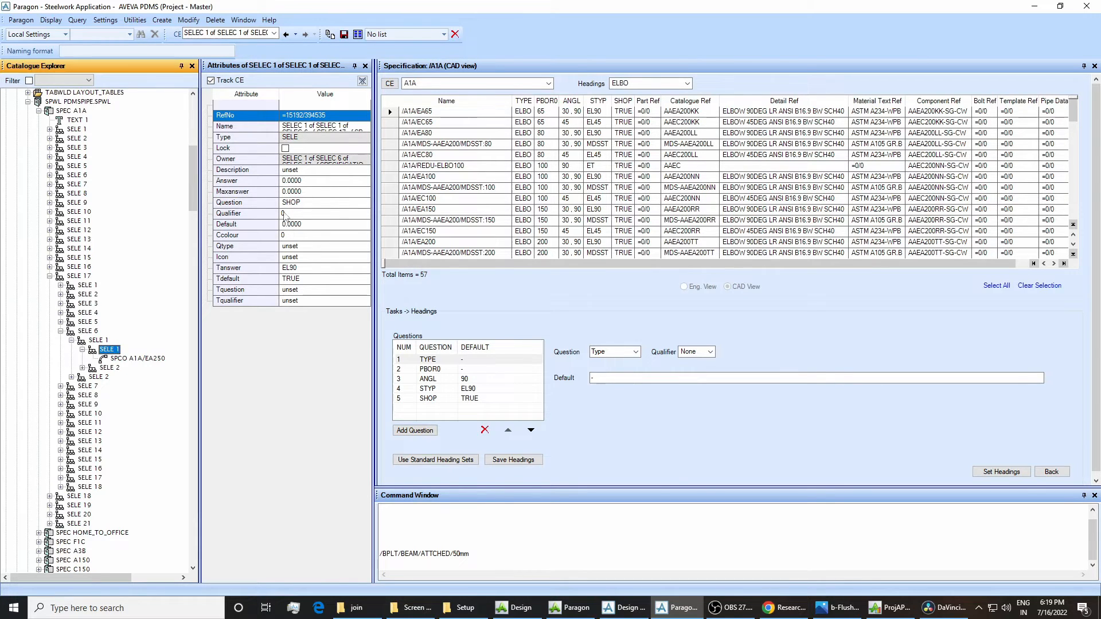
Return to SPEC/BASE-PLATES under STD-JOINTS-SPEC and show its attributes and specification items.
left_click_drag(191, 185, 193, 374)
scroll(191, 373, "down", 6)
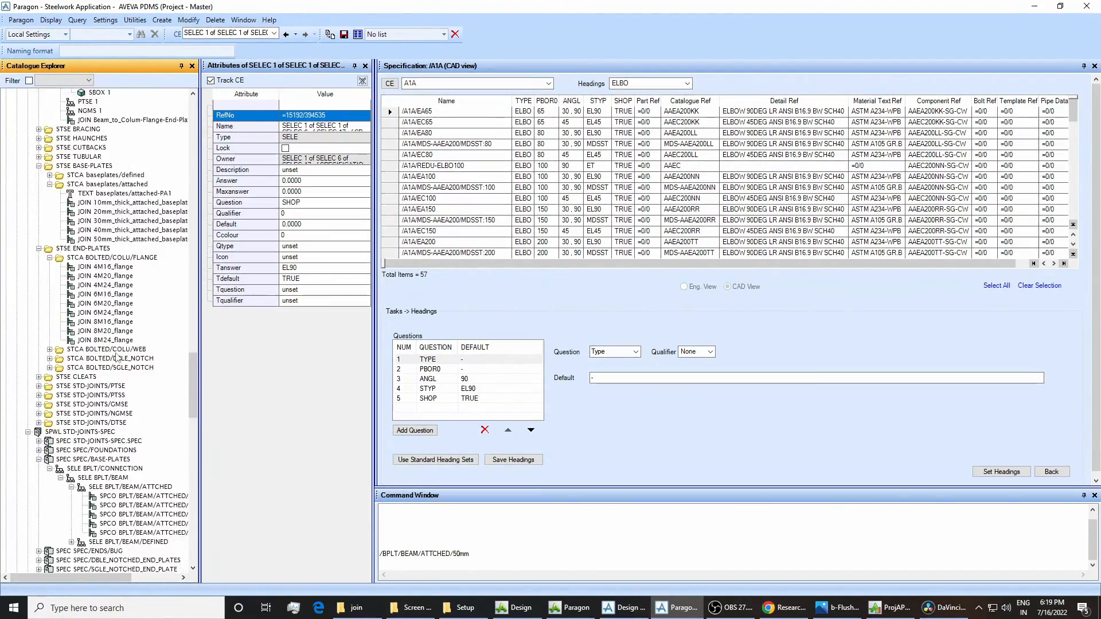
scroll(117, 356, "down", 2)
left_click(94, 396)
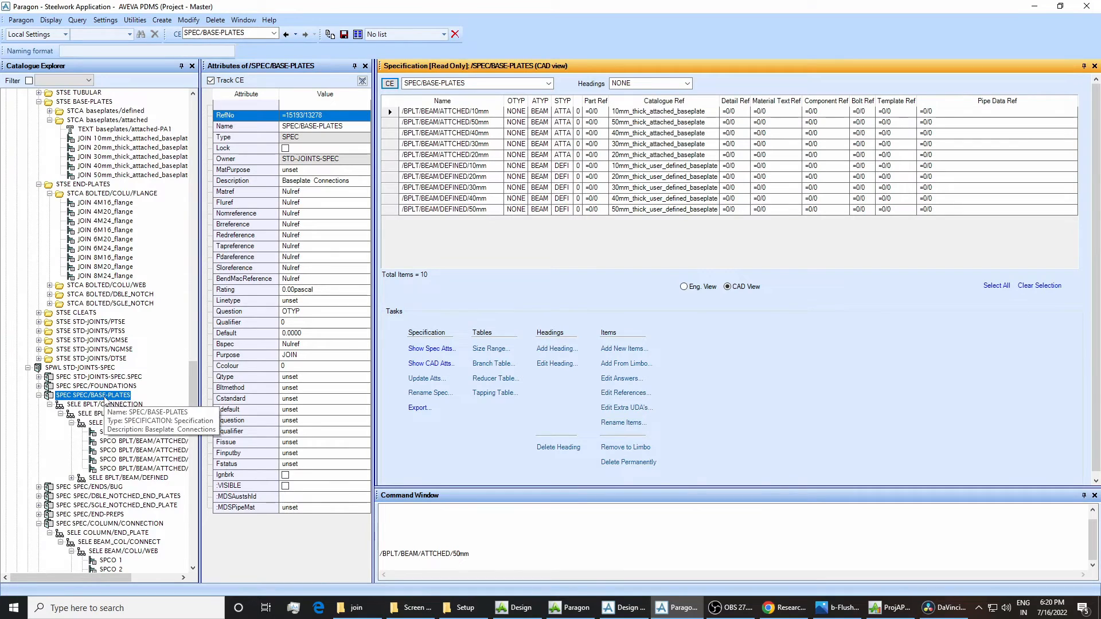
Switch to Design, open the joint specification of PJOI 1 and examine the available specifications, choosing Baseplate Connections.
left_click(625, 607)
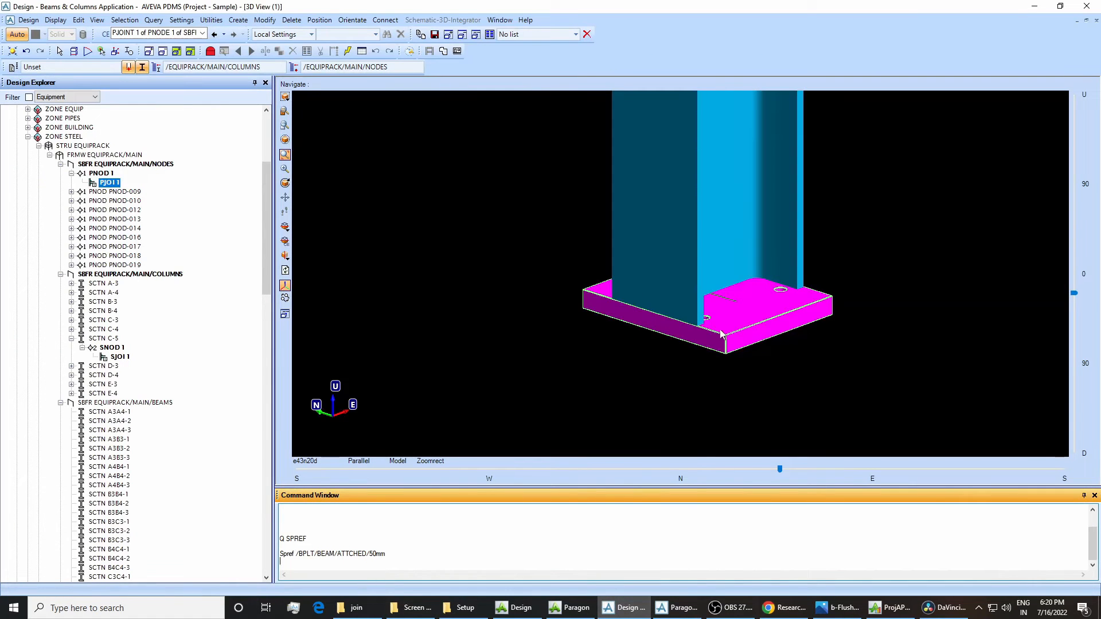
left_click(265, 20)
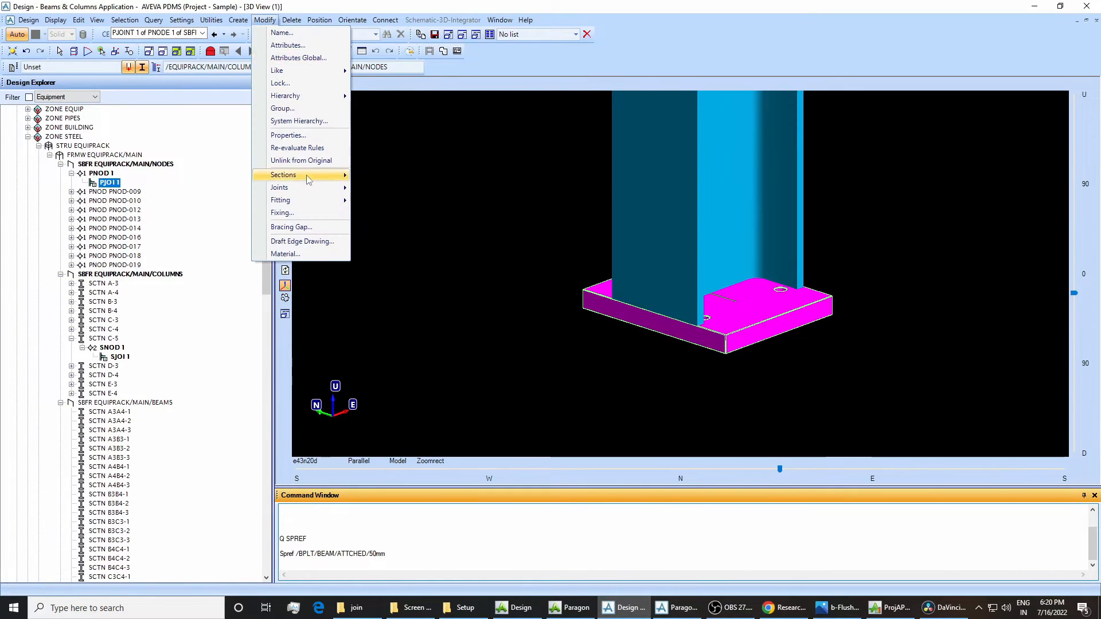
mouse_move(307, 188)
left_click(379, 190)
left_click_drag(86, 7, 481, 151)
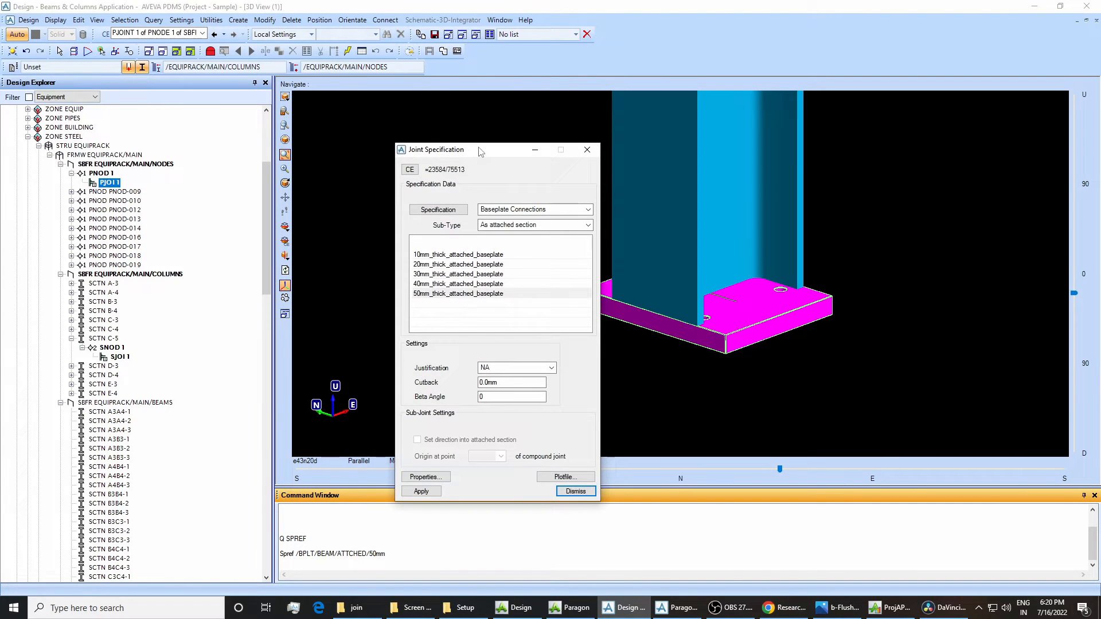
left_click(465, 209)
left_click(495, 210)
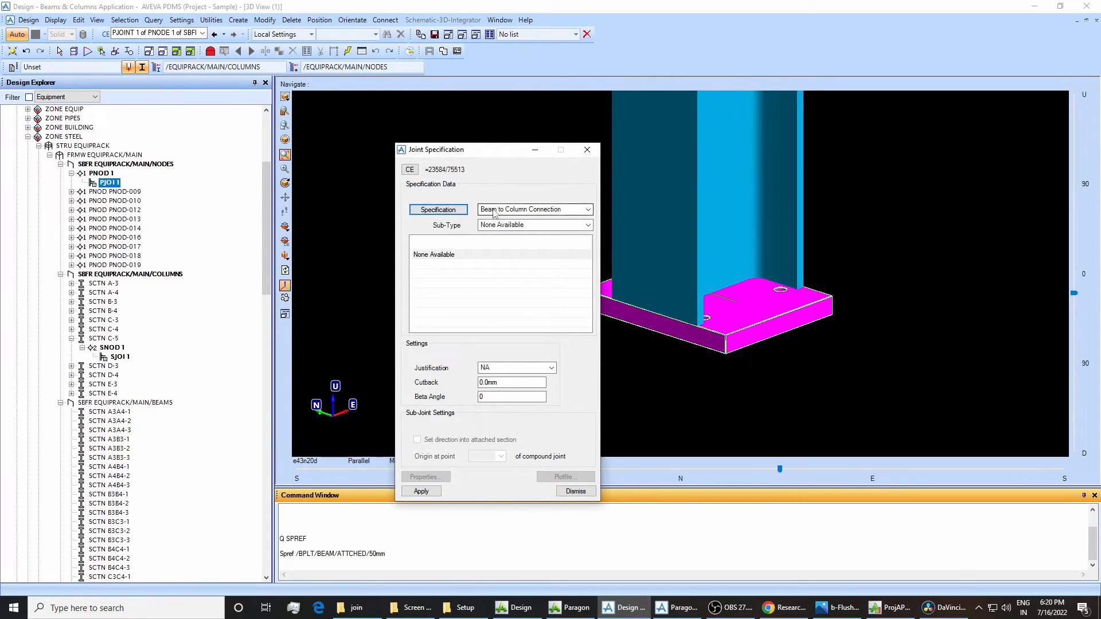
left_click(495, 235)
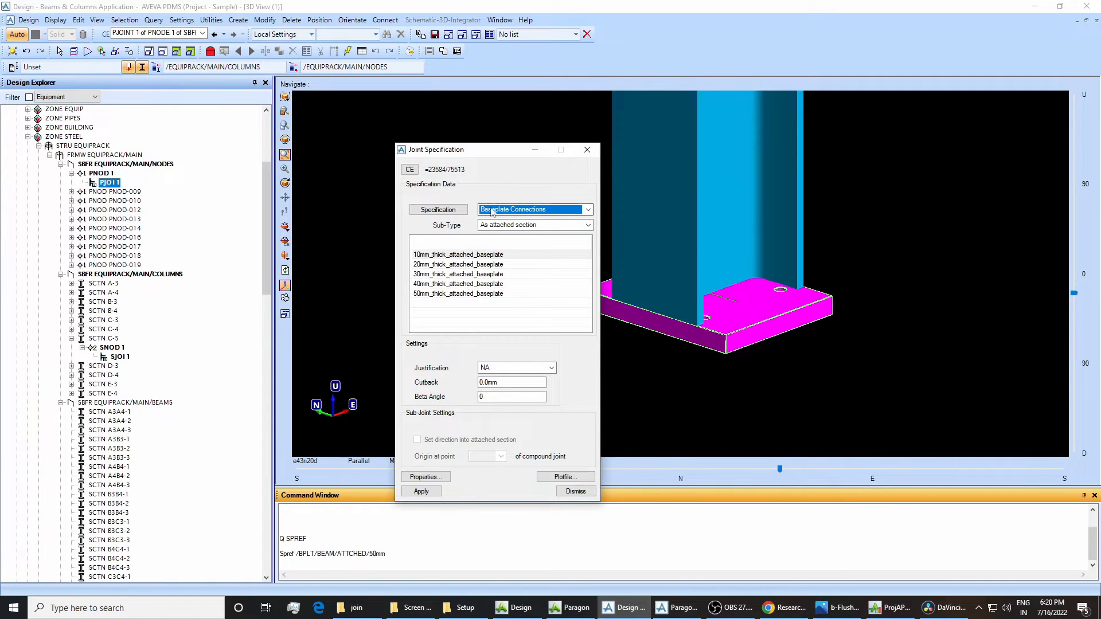
Switch to Paragon, shorten the description of SPEC/BASE-PLATES to "Baseplate Connec" and save the work.
left_click(676, 608)
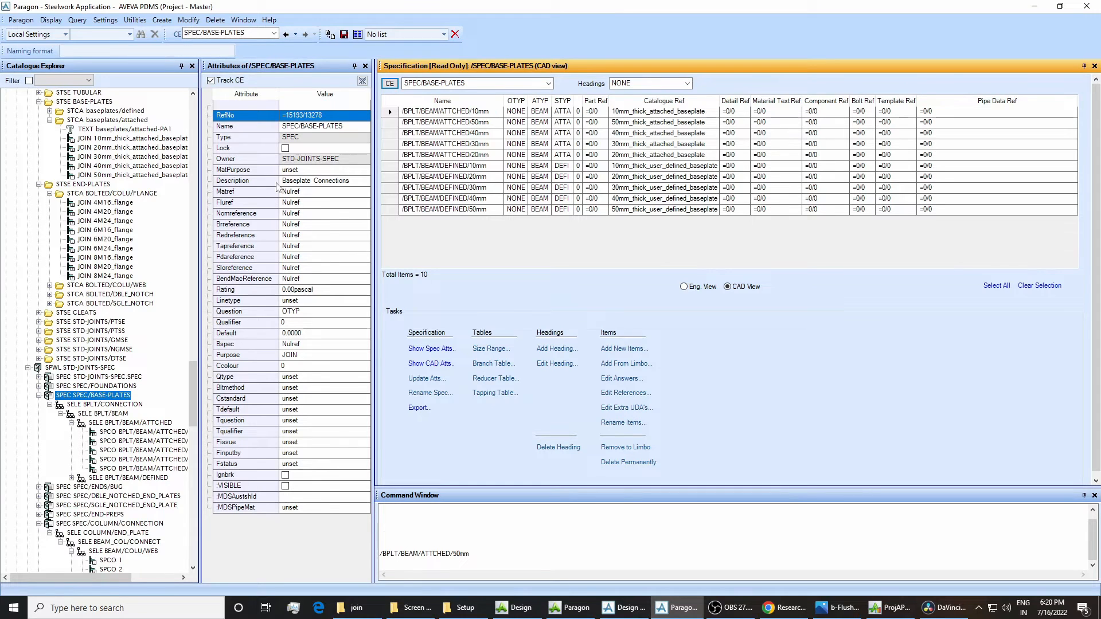
left_click(340, 185)
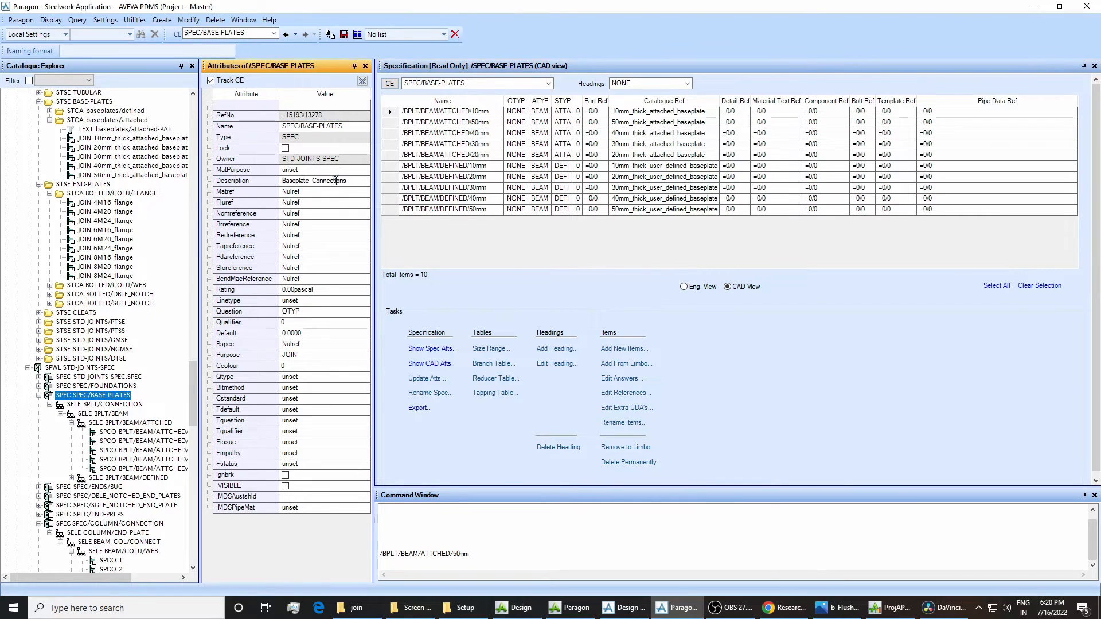
left_click_drag(334, 182, 350, 182)
key("BackSpace")
key("Return")
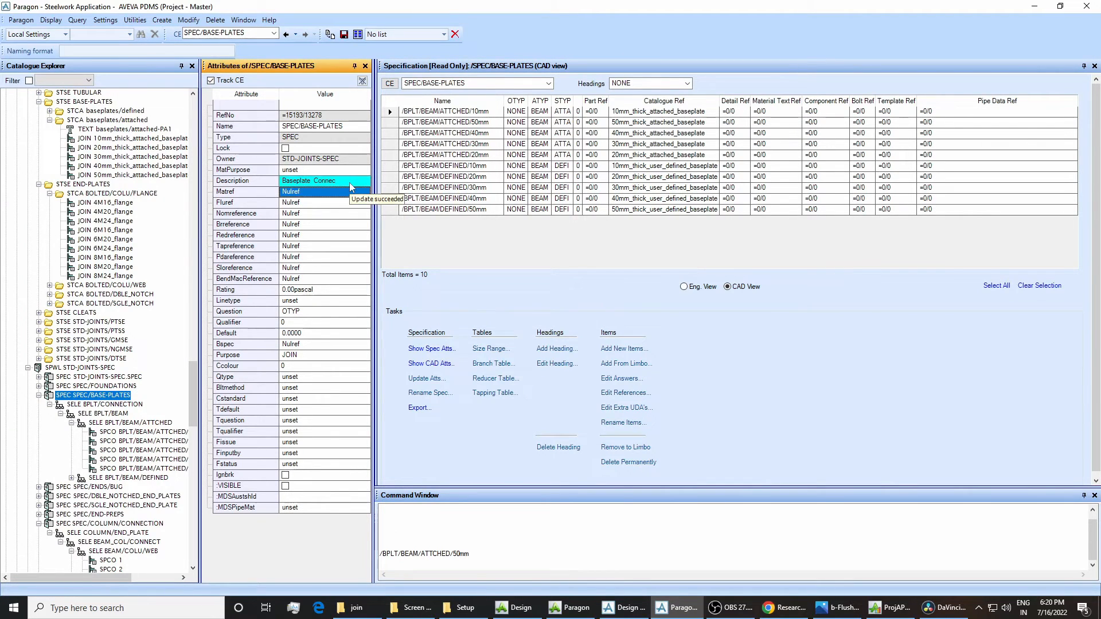
left_click(344, 34)
left_click(527, 316)
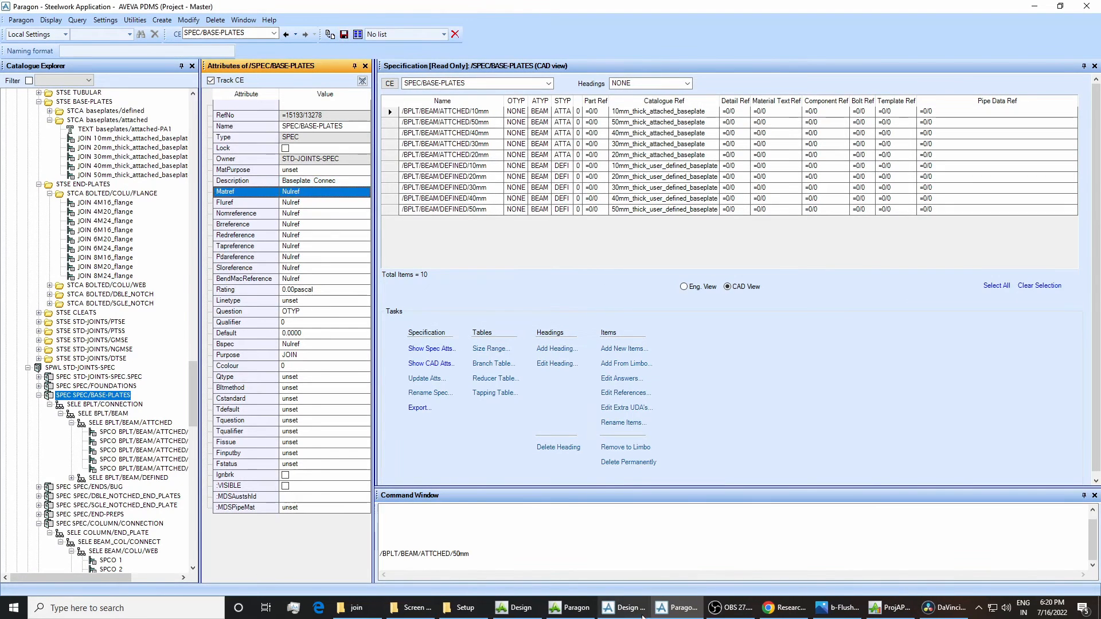
Switch to Design, close the open joint specification, get the latest work and save the work.
left_click(616, 607)
left_click(587, 149)
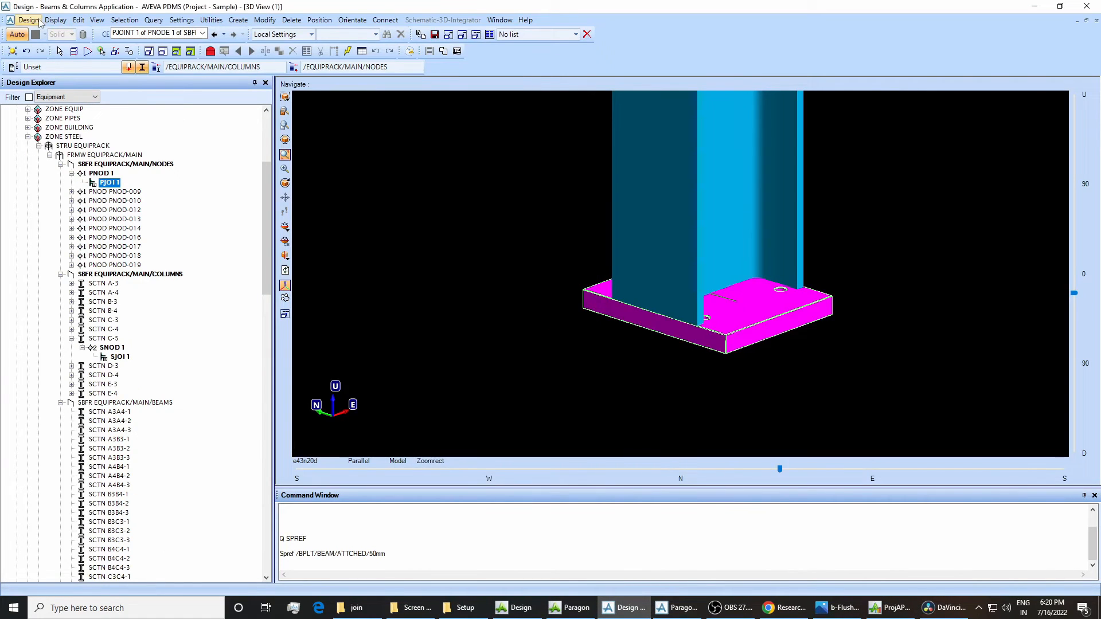
left_click(28, 19)
left_click(48, 45)
left_click(28, 19)
left_click(50, 33)
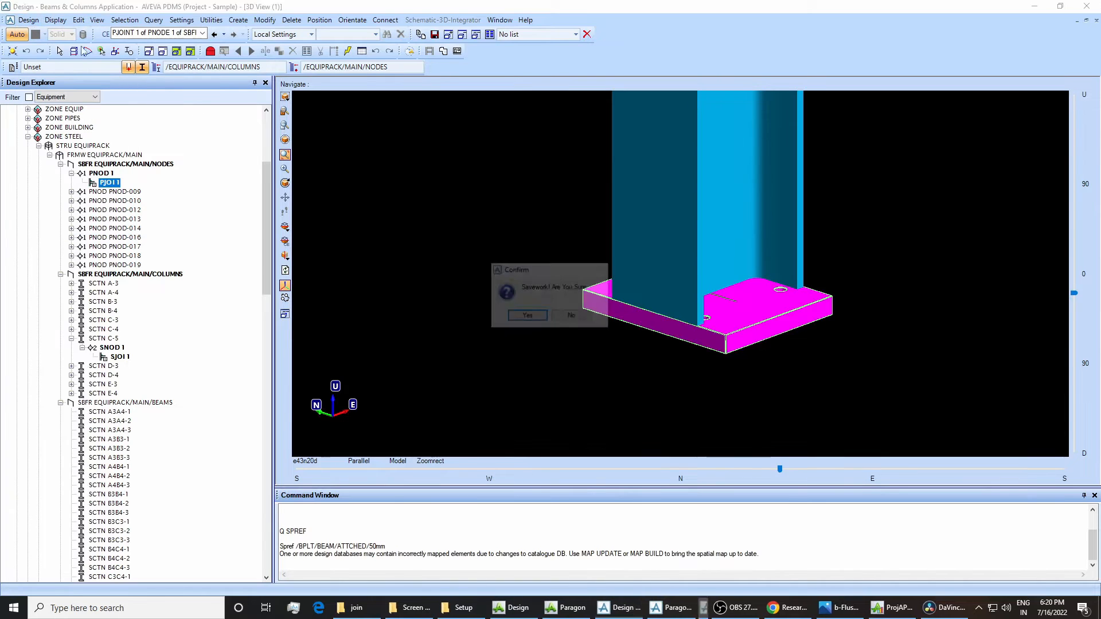
left_click(512, 317)
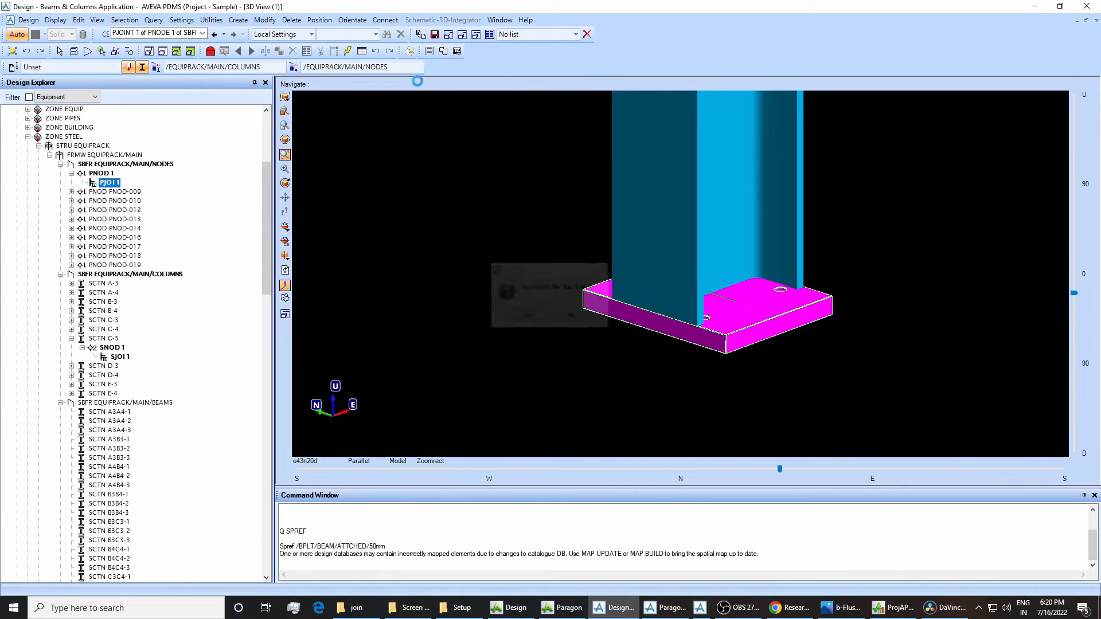
Open the joint specification of PJOI 1 again and check the specification description it uses.
left_click(264, 19)
mouse_move(309, 187)
left_click(372, 189)
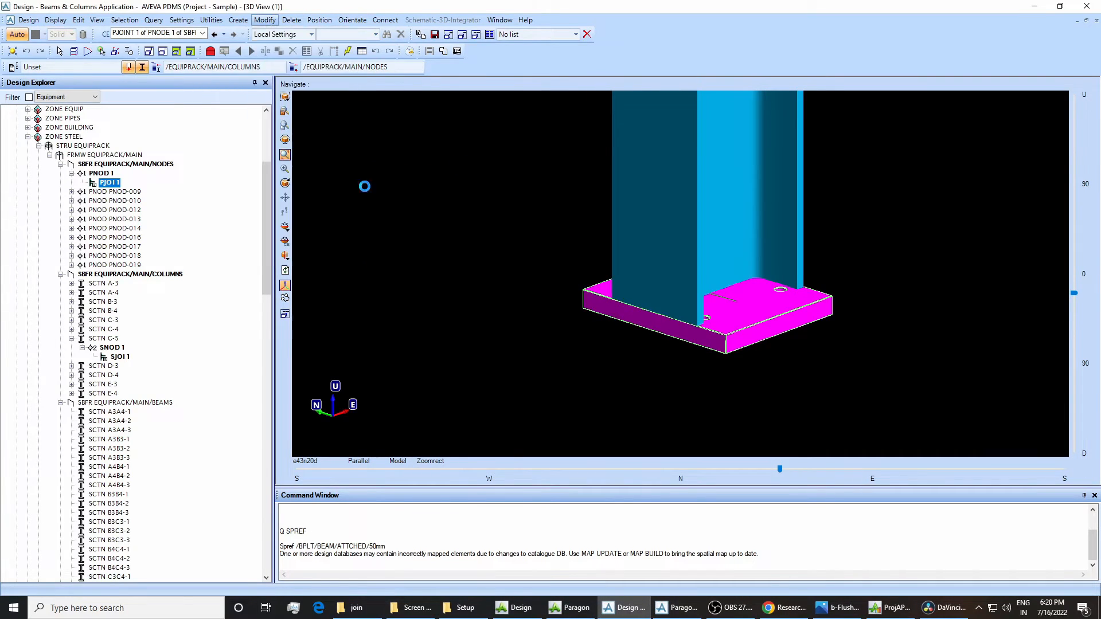
left_click_drag(72, 7, 416, 210)
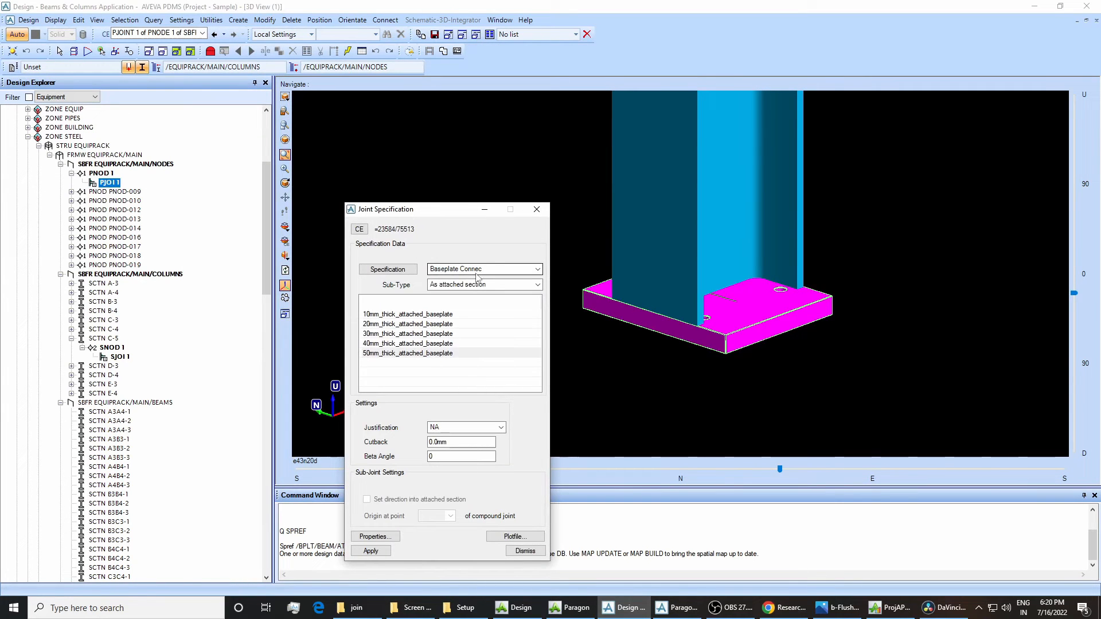
Switch to Paragon, set the description of SPEC/BASE-PLATES to "Baseplate Connections" and save the work.
left_click(676, 607)
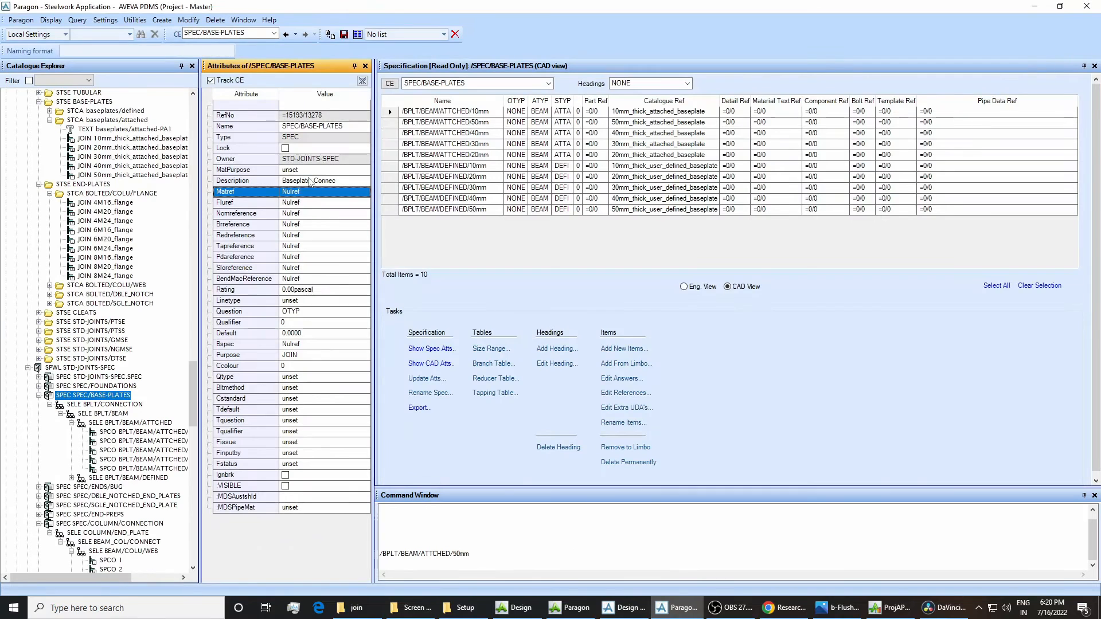
left_click(337, 182)
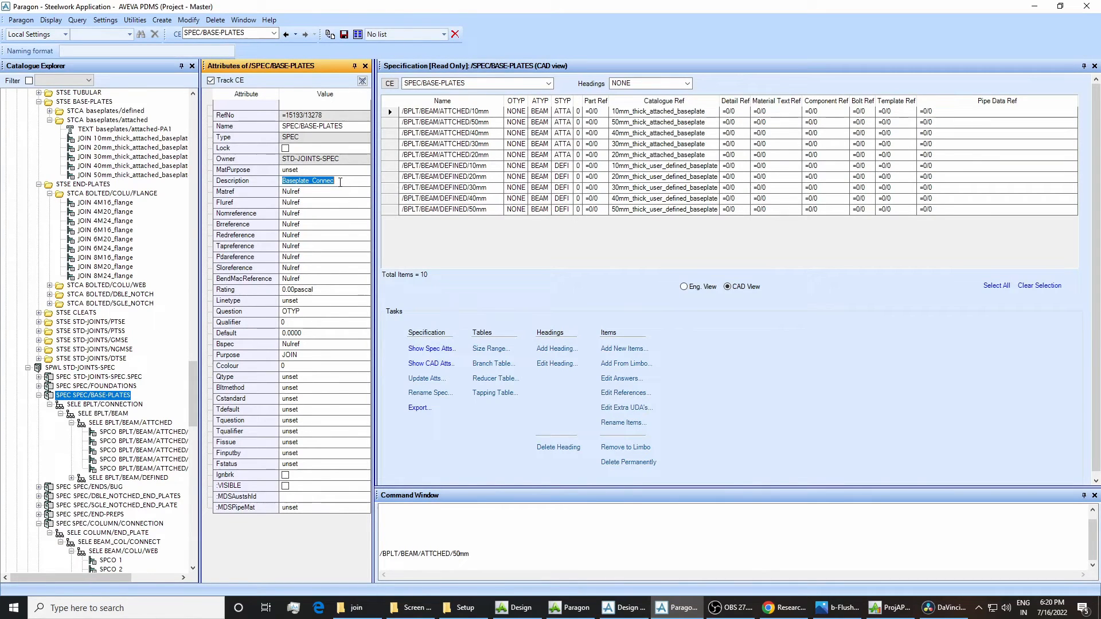
type("TION")
key("Return")
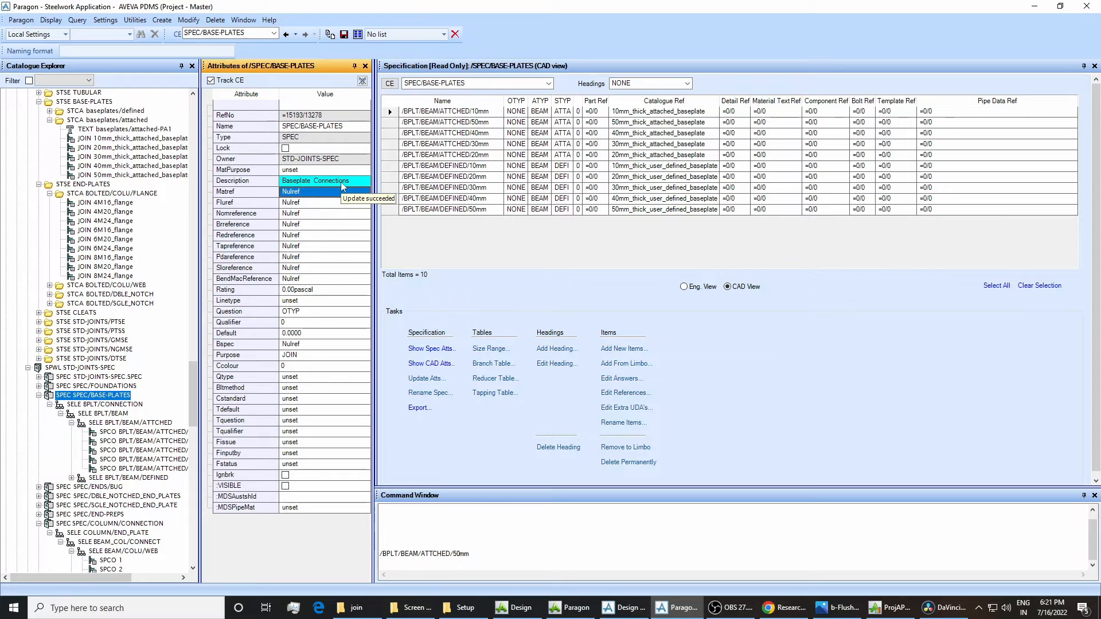
left_click(344, 34)
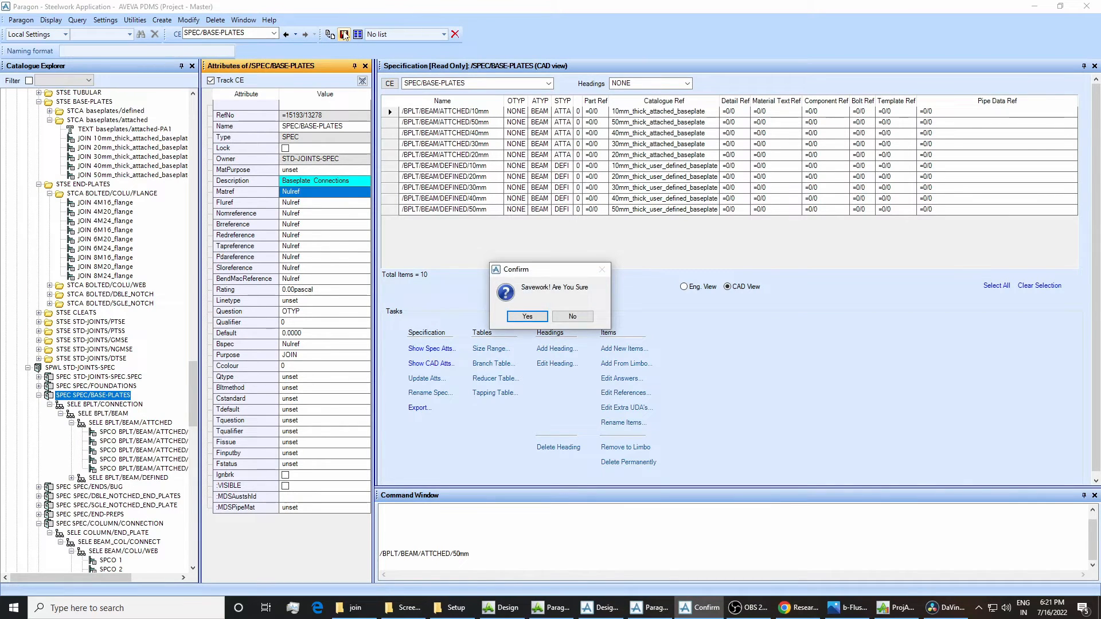
left_click(519, 317)
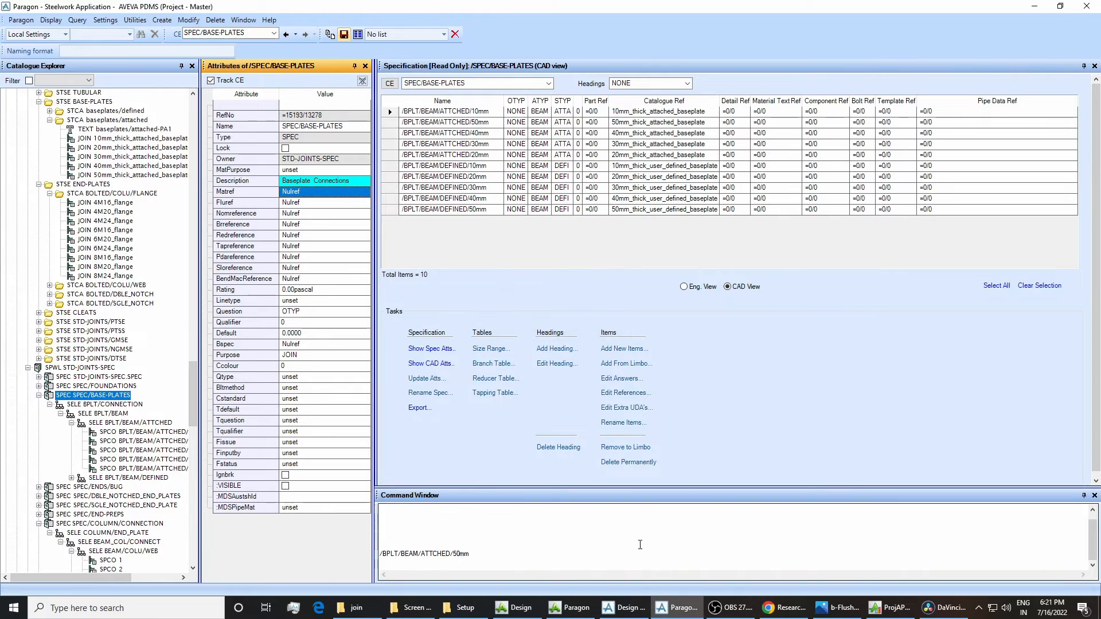
Return to Design, dismiss the outdated joint specification of PJOI 1, get the latest work and save the work.
left_click(632, 607)
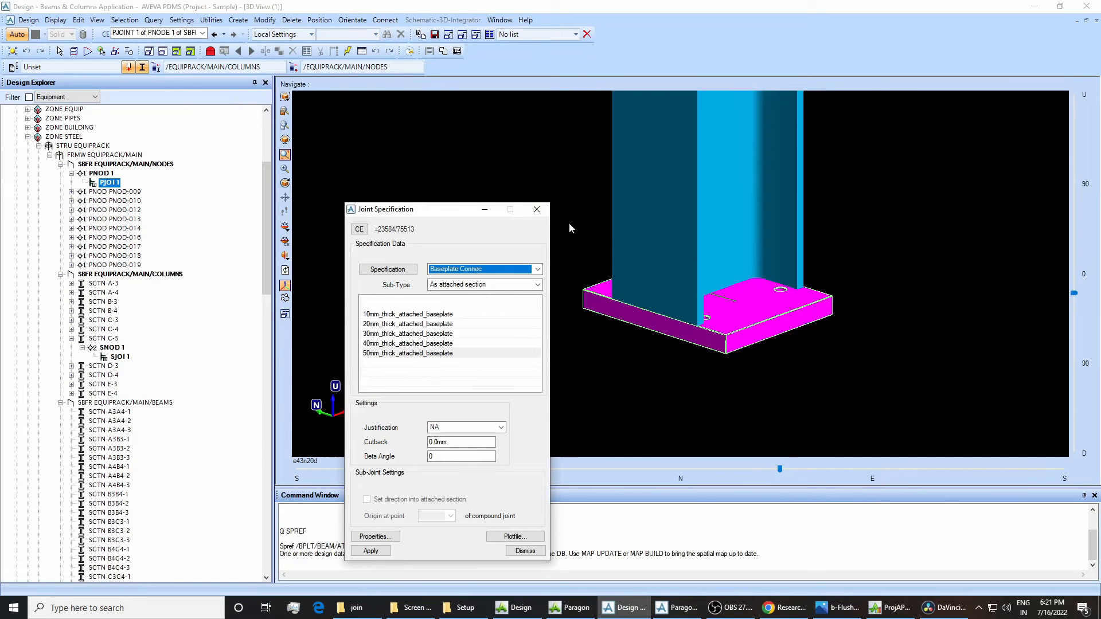
left_click(536, 210)
left_click(28, 20)
left_click(39, 44)
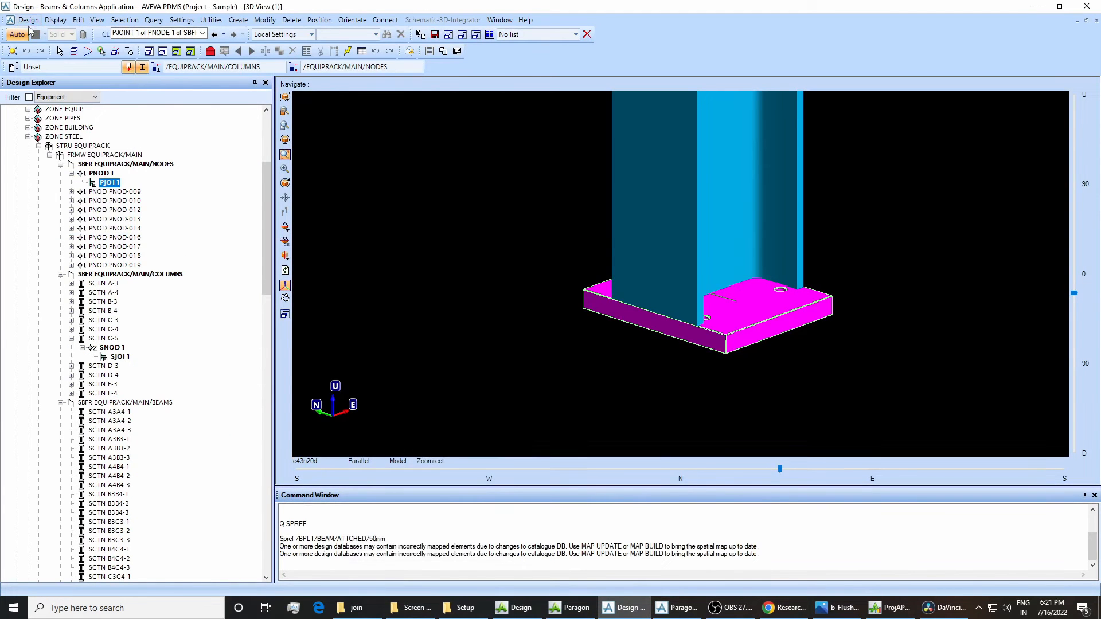
left_click(28, 21)
left_click(34, 28)
left_click(519, 316)
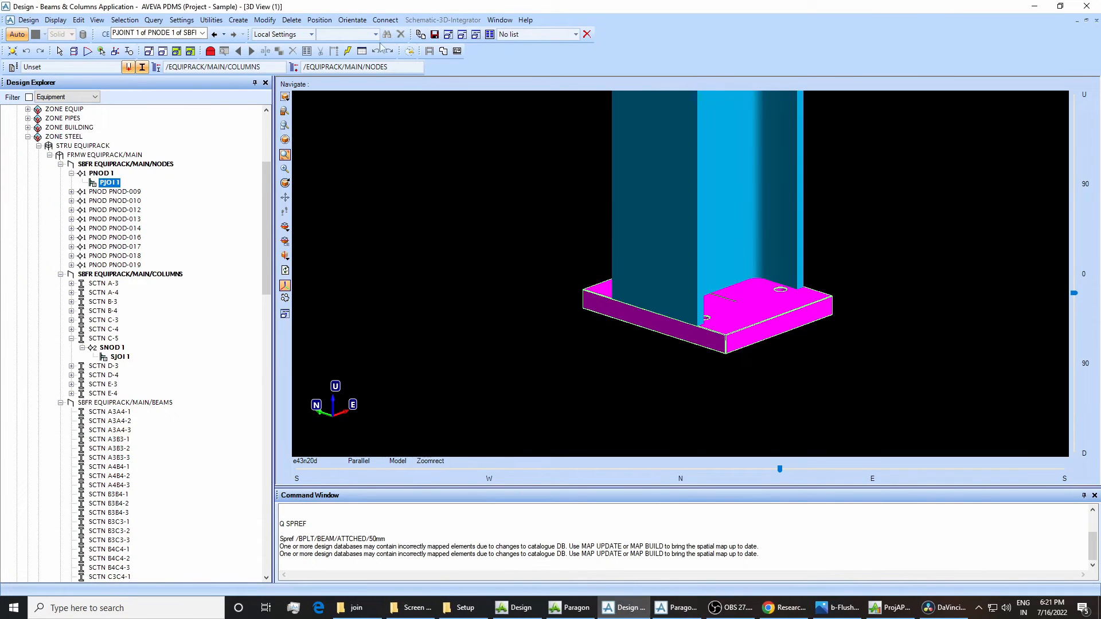
Reopen the joint specification of PJOI 1 to check the restored specification description.
left_click(265, 20)
mouse_move(339, 188)
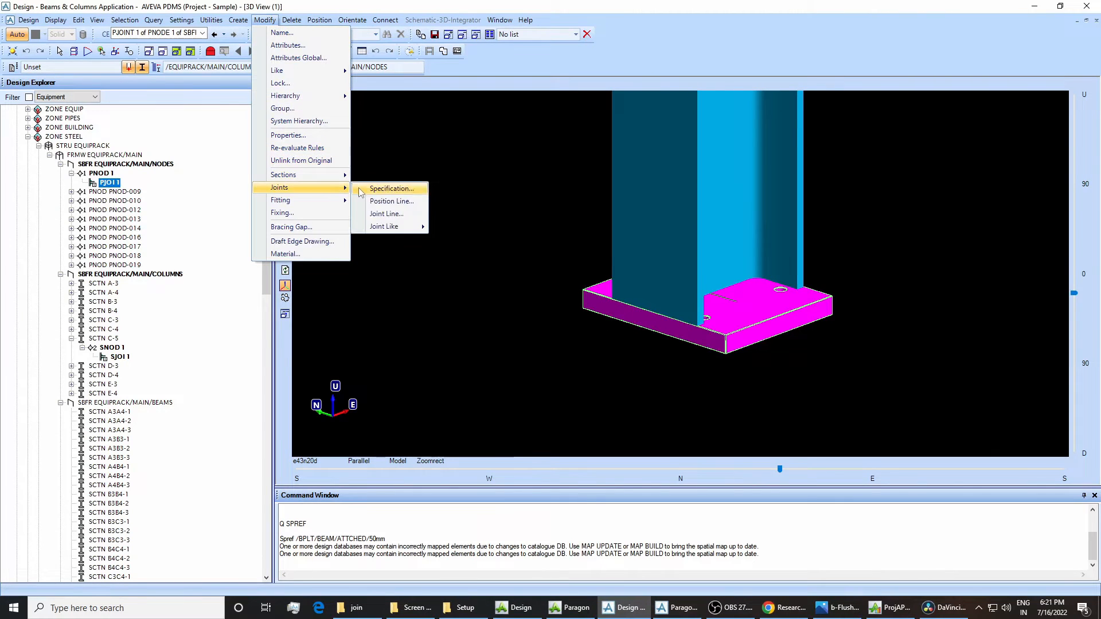
left_click(390, 188)
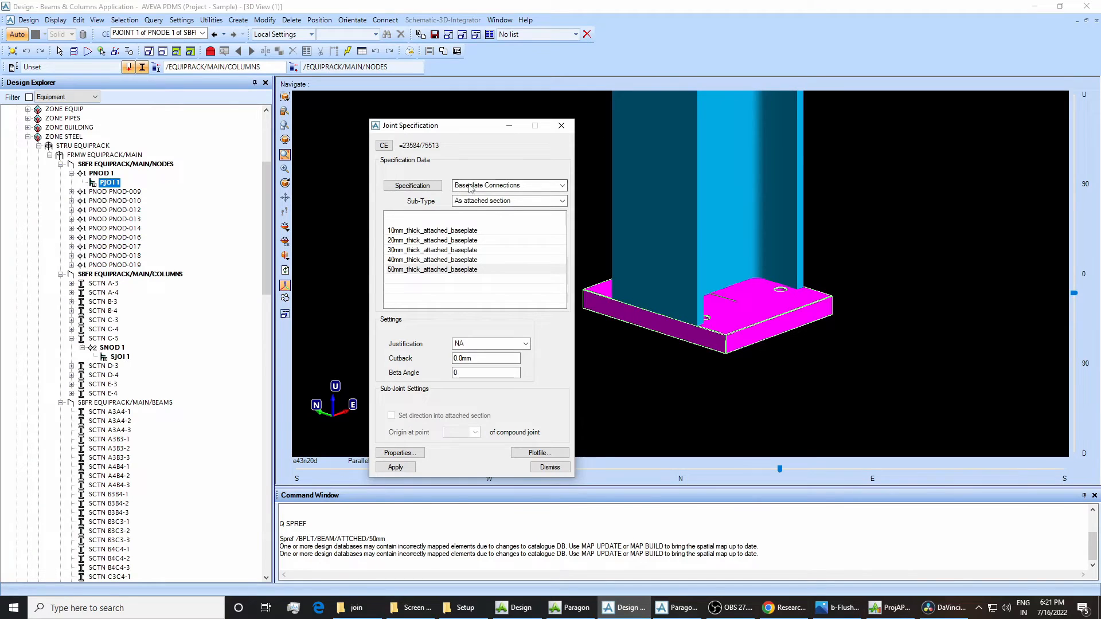
Glance at Paragon, return to Design and examine the column's top connection and its base plate in the 3D view.
left_click(676, 608)
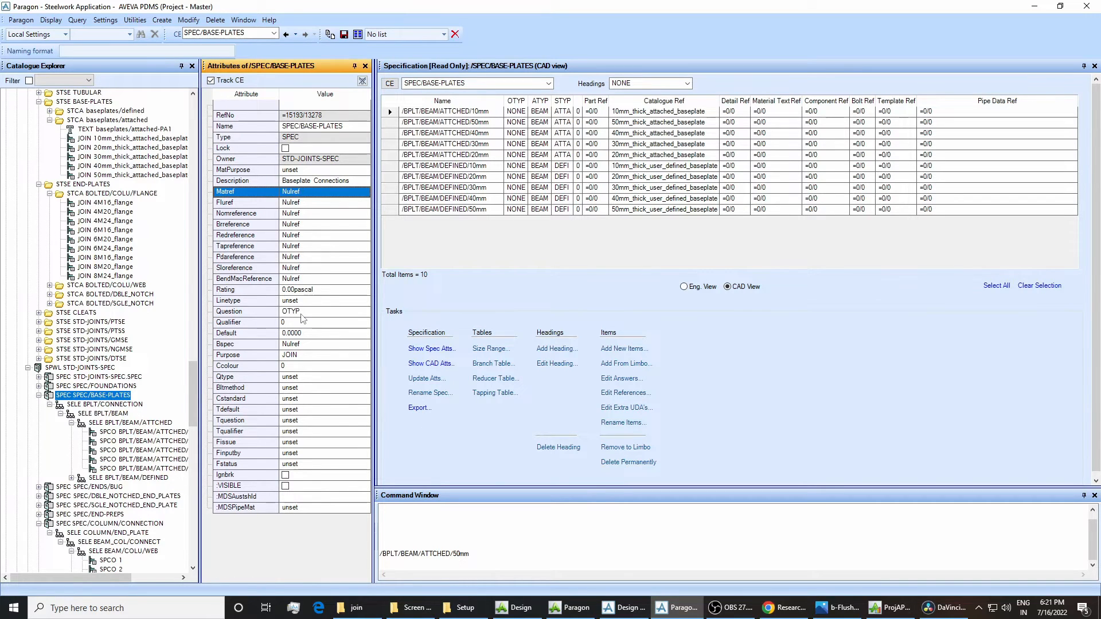
left_click(623, 607)
scroll(714, 259, "down", 5)
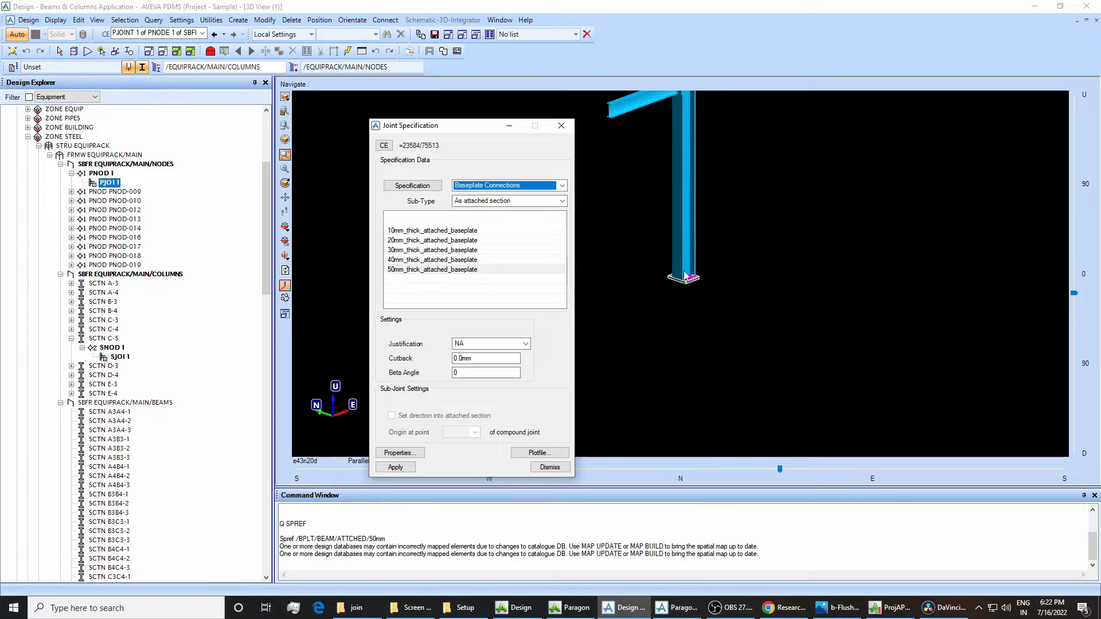
scroll(684, 272, "down", 2)
middle_click_drag(635, 114, 718, 200)
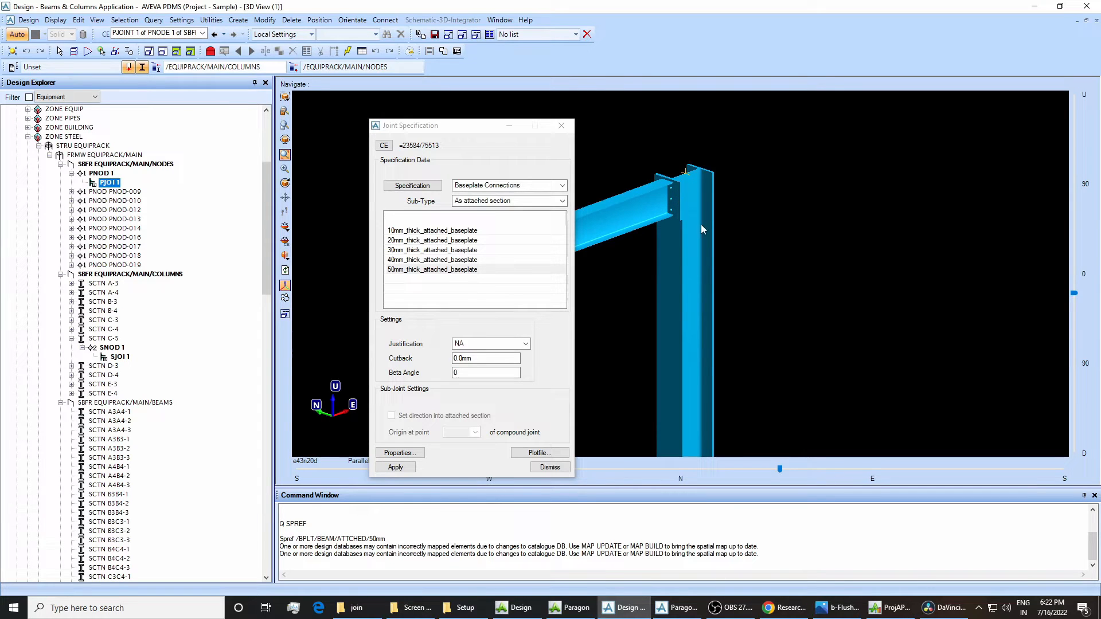
scroll(697, 356, "down", 4)
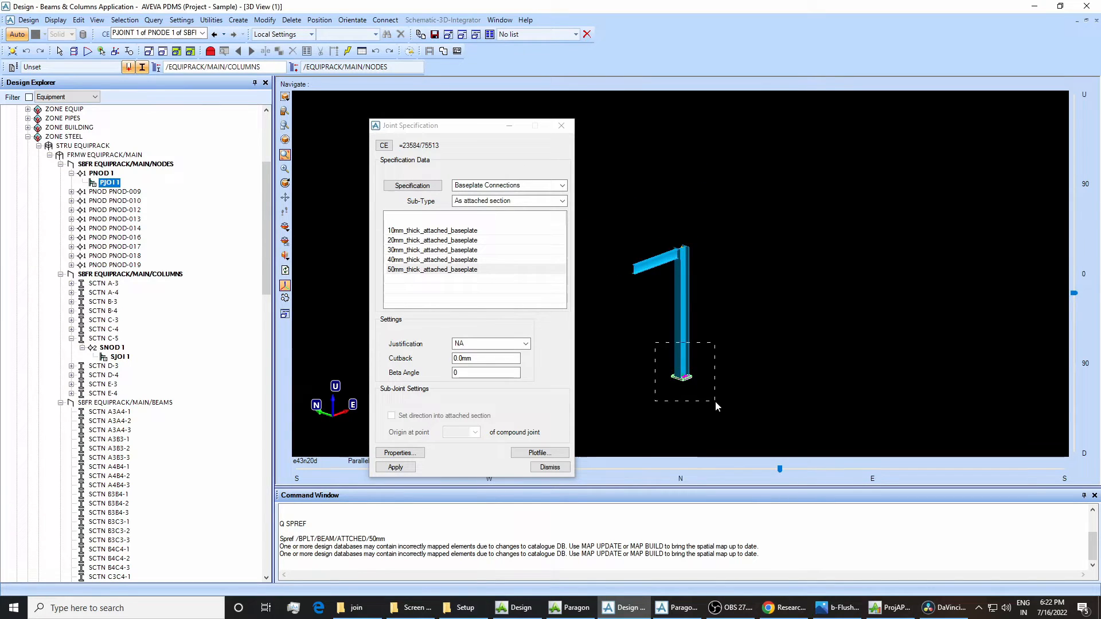
scroll(714, 401, "up", 5)
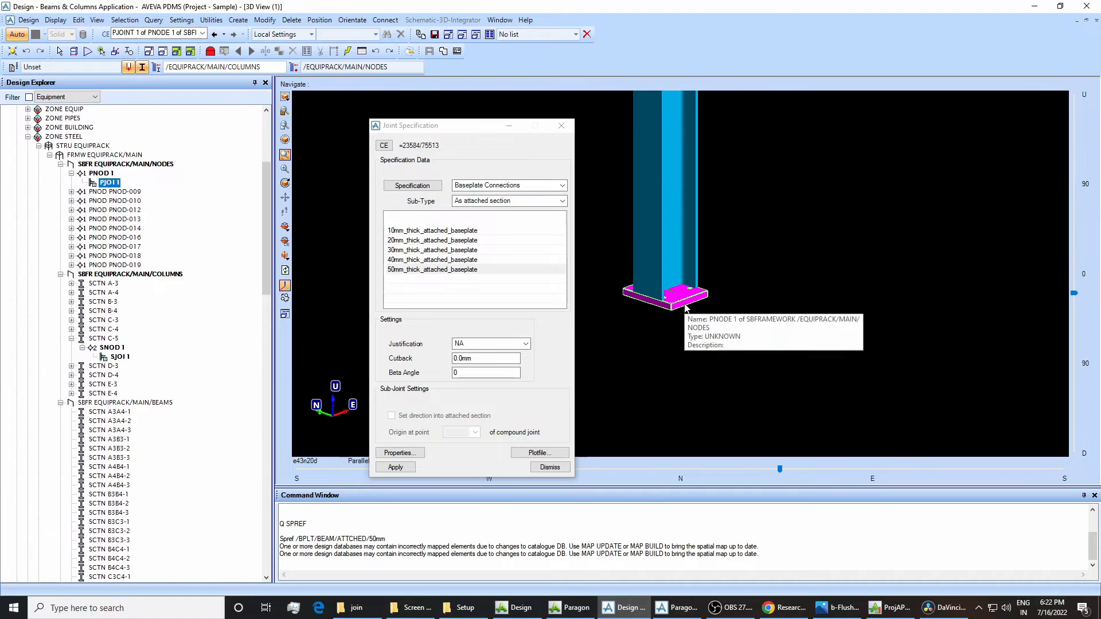
Switch to Paragon and show the attributes of SELE BPLT/CONNECTION under SPEC/BASE-PLATES.
left_click(688, 613)
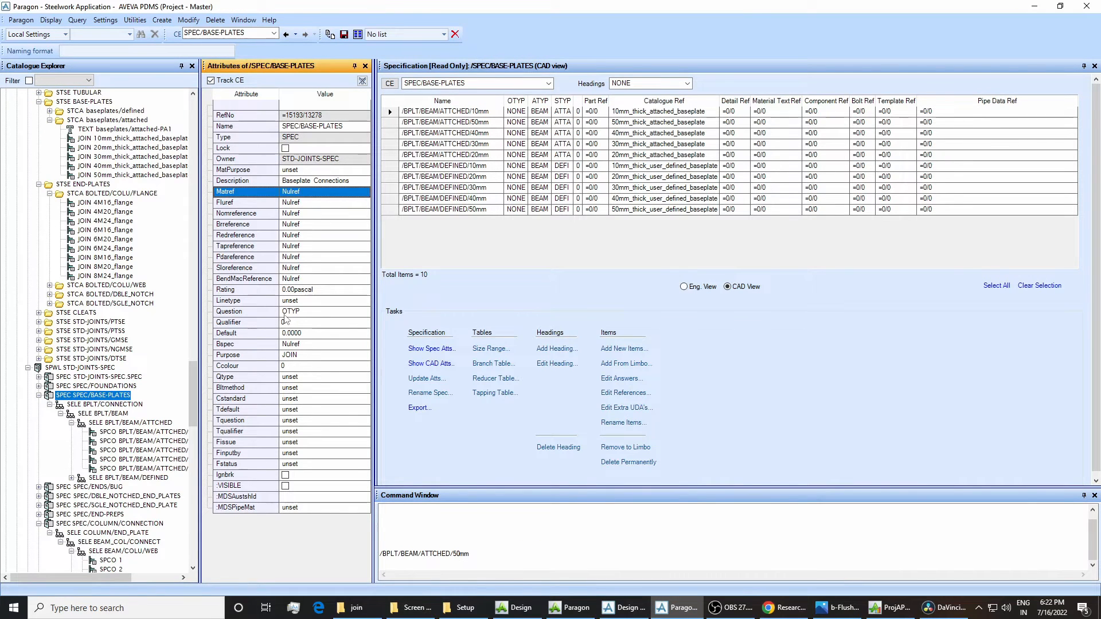
left_click(104, 404)
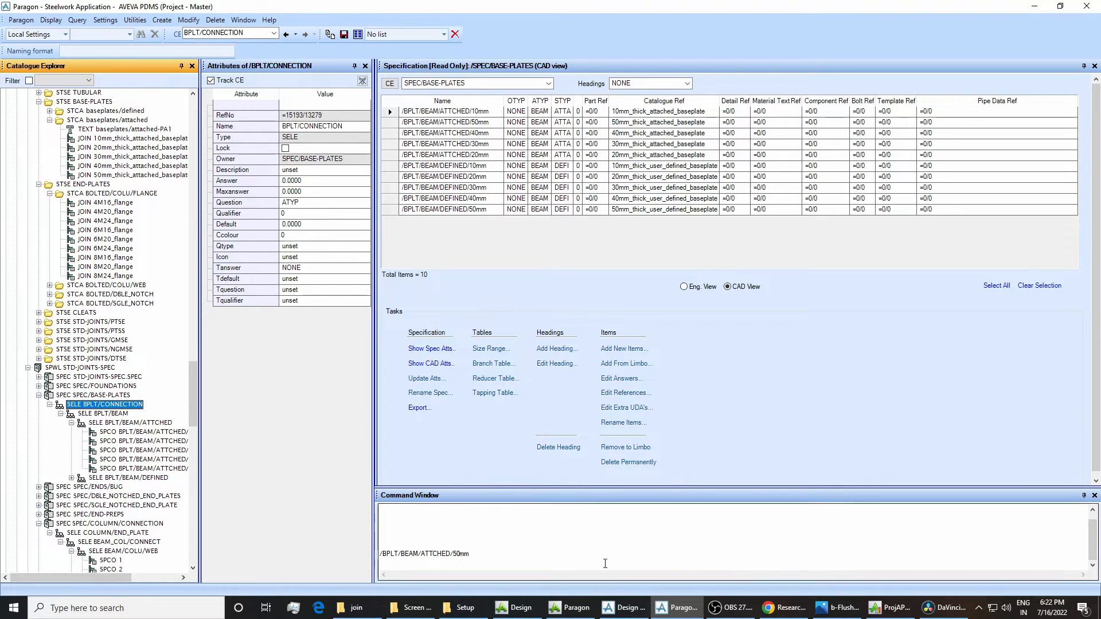
Switch to Design, select column C-5 and query its generic type with "q gtyp".
key("alt+Tab")
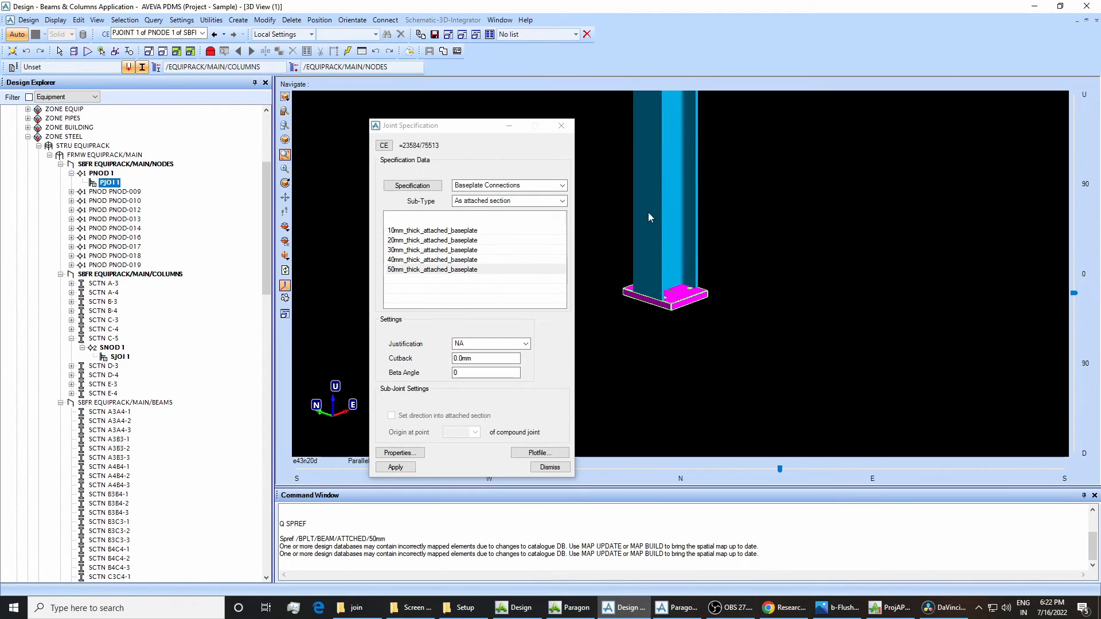
mouse_move(653, 192)
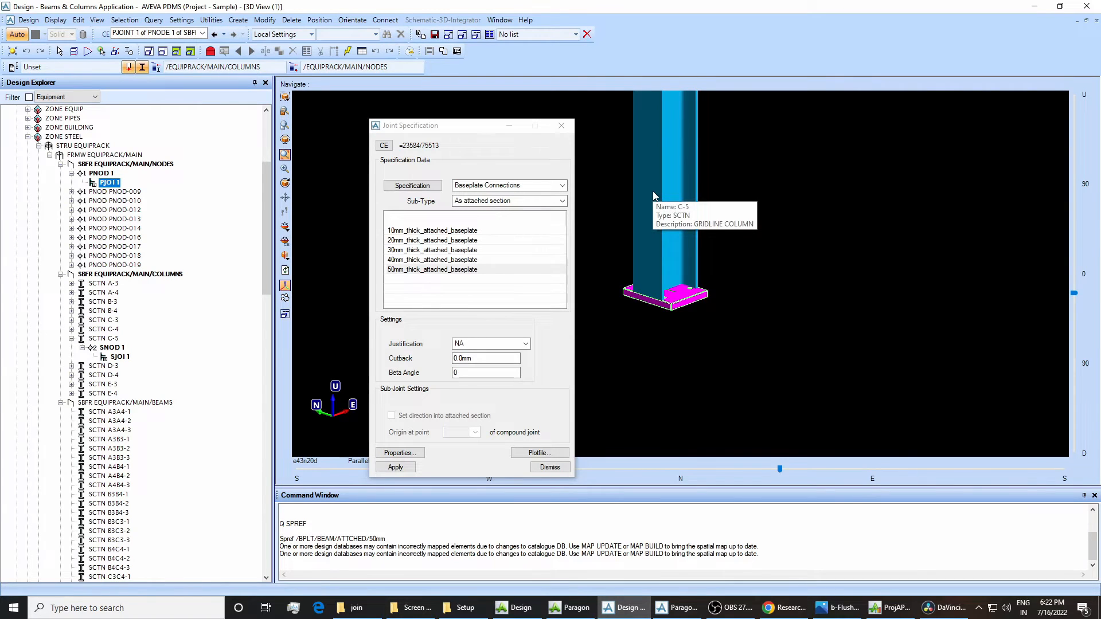
left_click(645, 188)
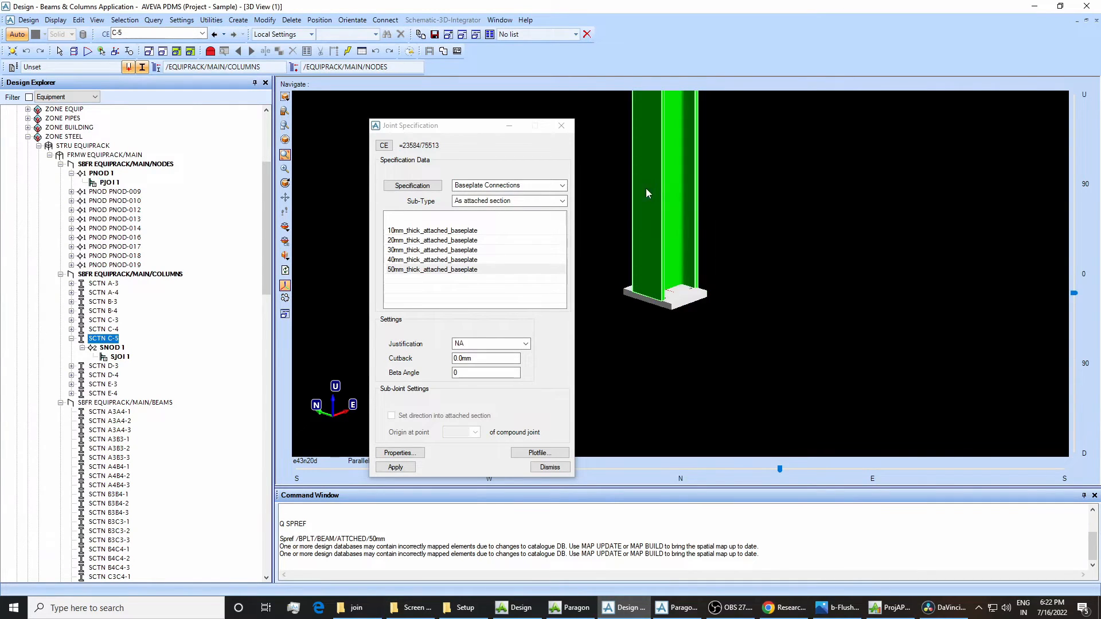
left_click(290, 564)
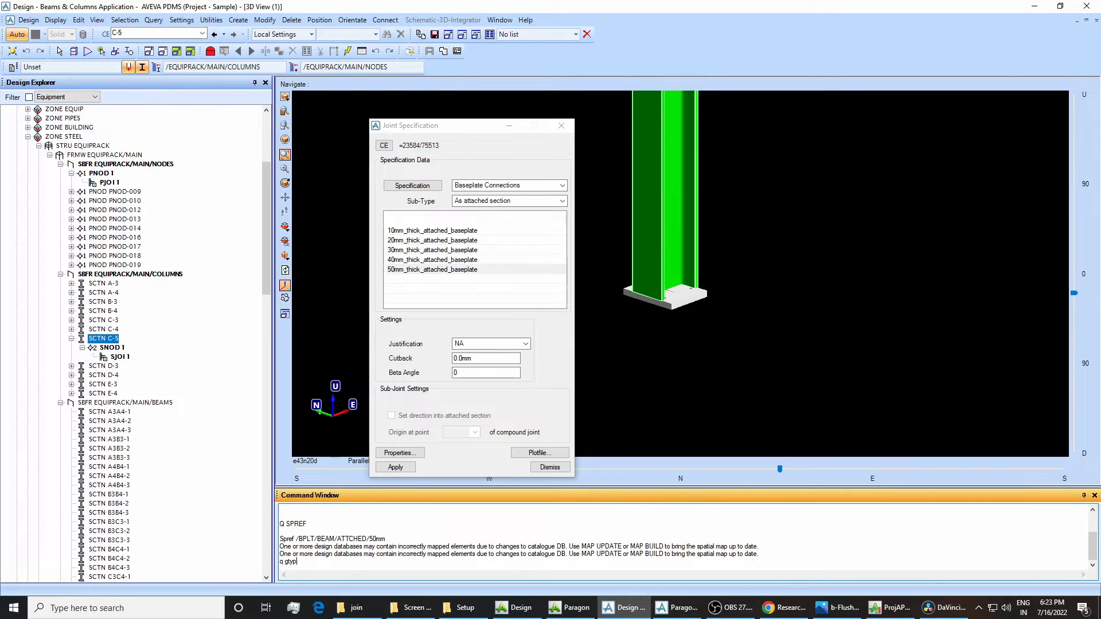
key("Return")
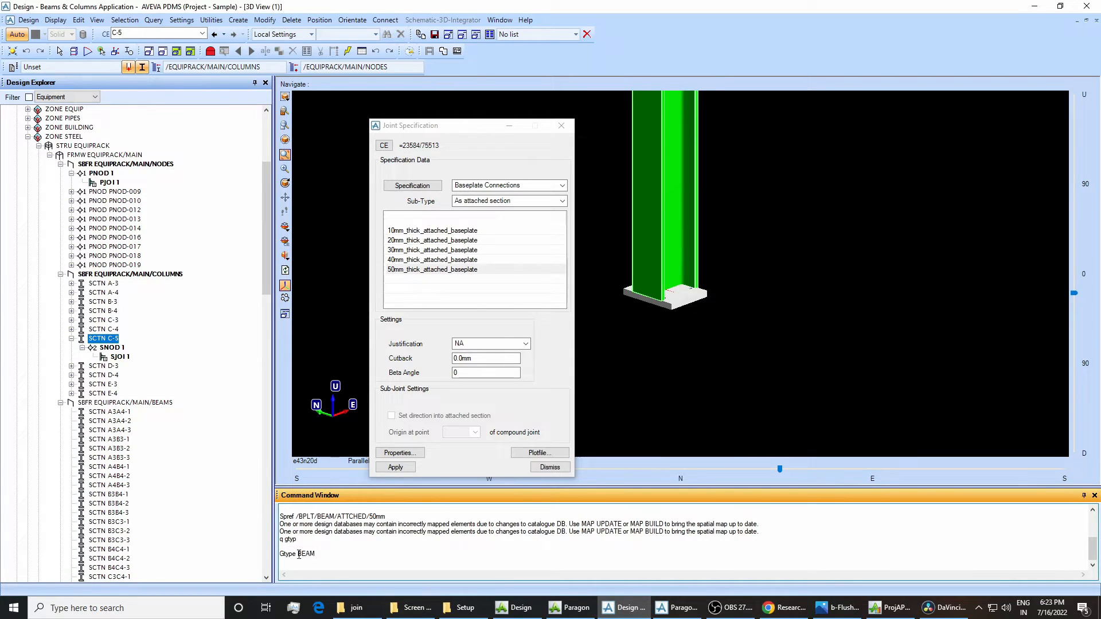
left_click_drag(298, 554, 316, 557)
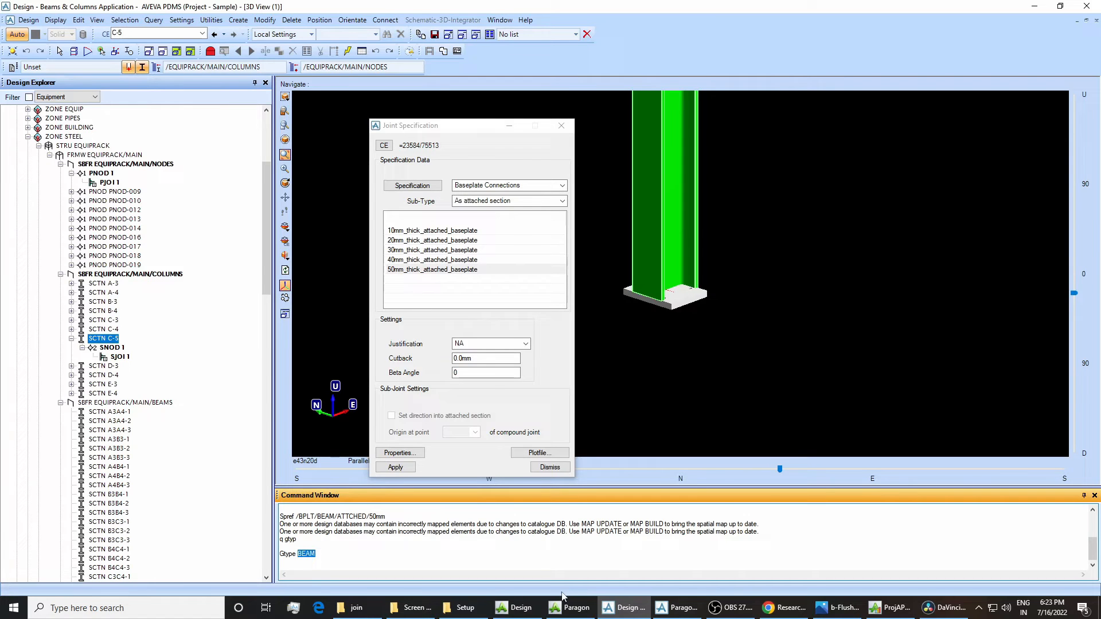
Switch to Paragon and review the question and answer attributes of SELE BPLT/BEAM and its BPLT/BEAM/ATTCHED and BPLT/BEAM/DEFINED selectors.
left_click(676, 607)
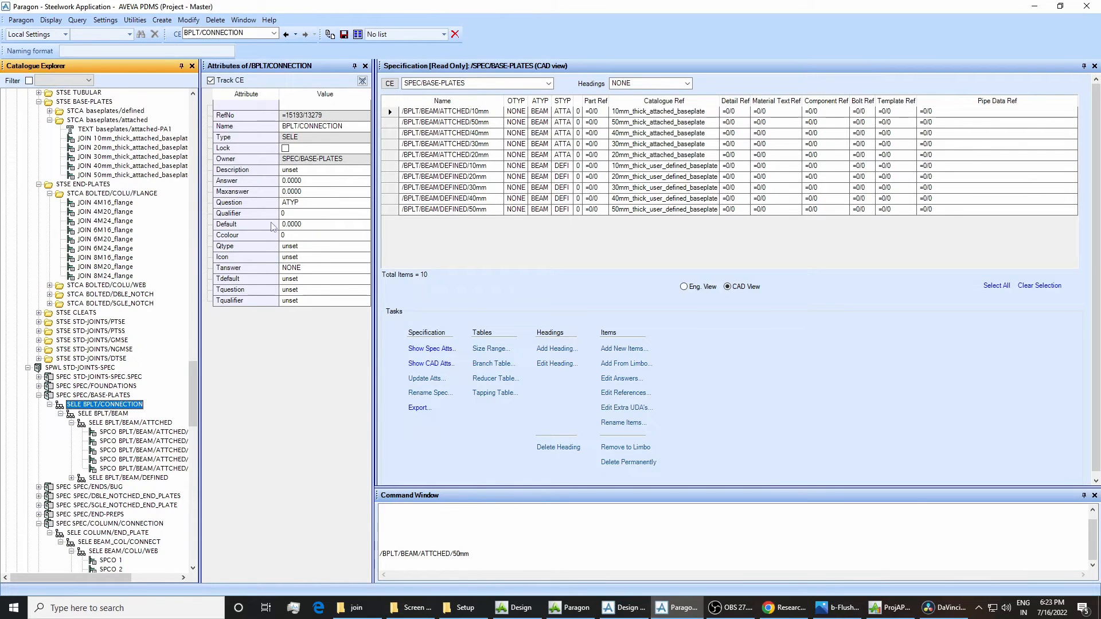
left_click(95, 413)
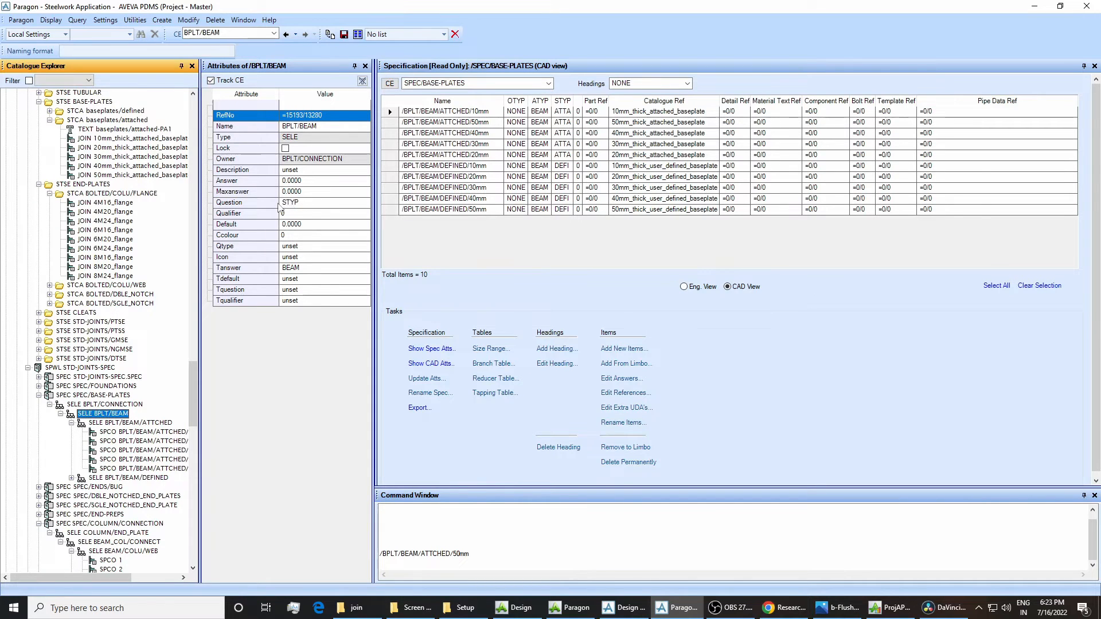
left_click(113, 424)
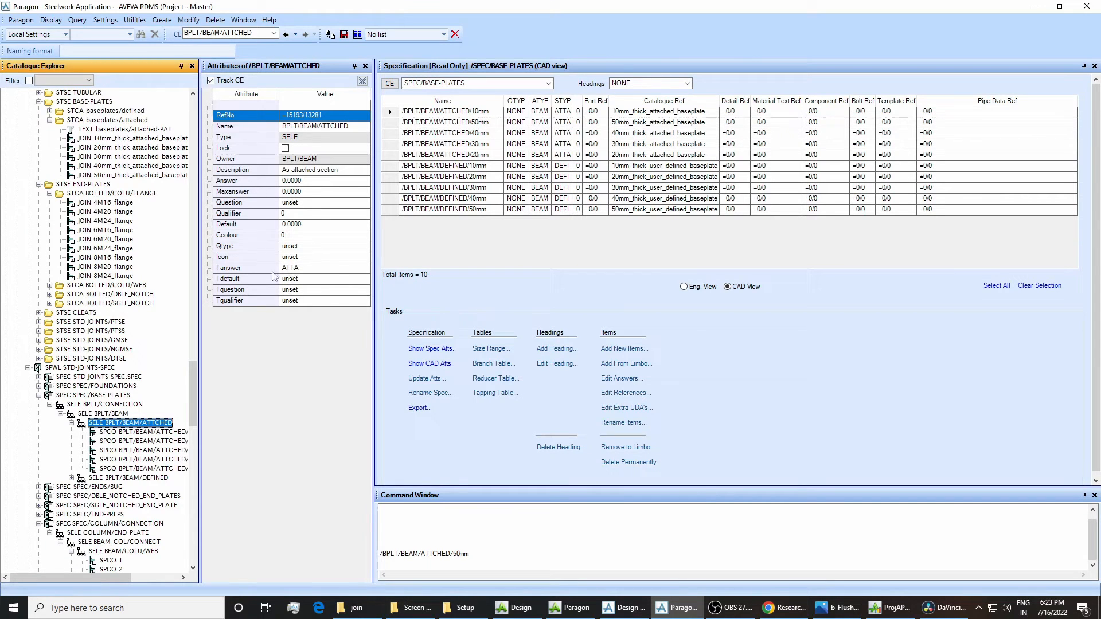
left_click(147, 478)
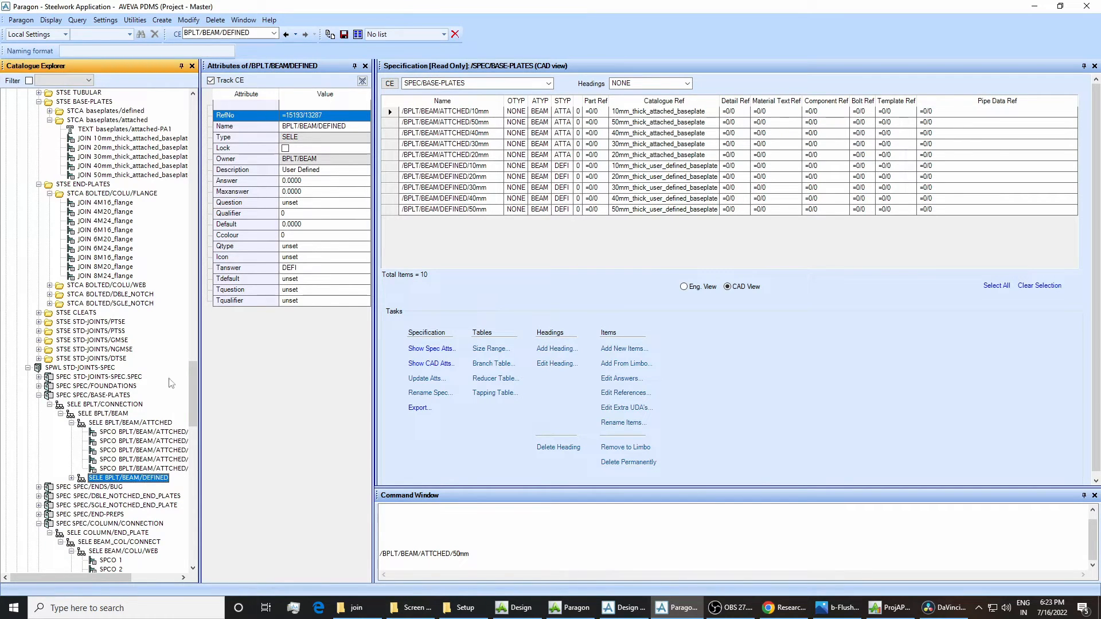
left_click(150, 424)
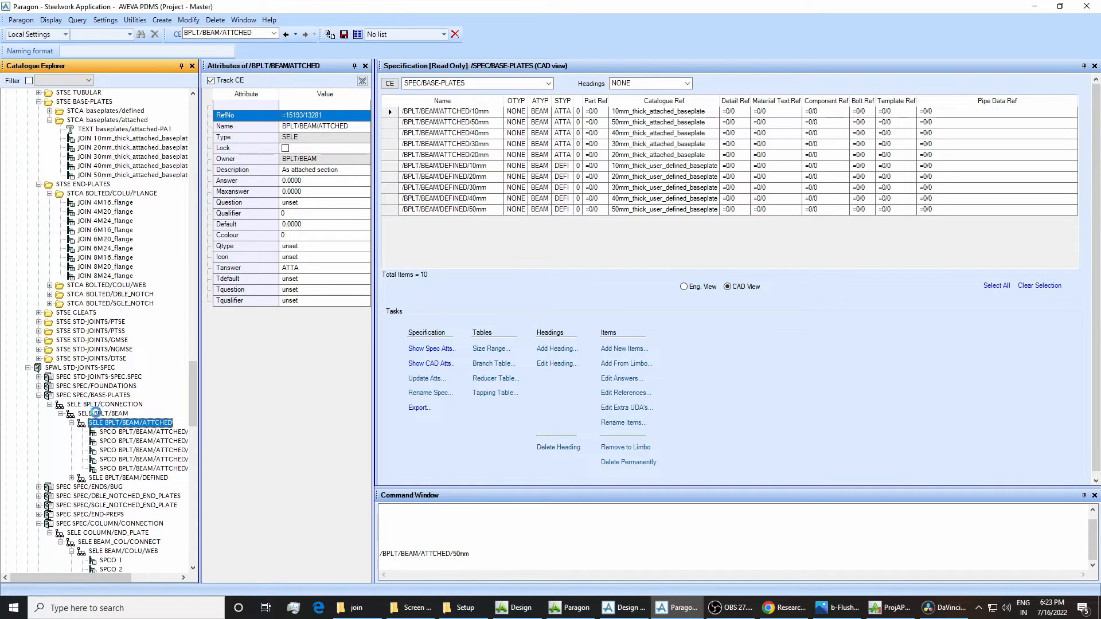
left_click(97, 413)
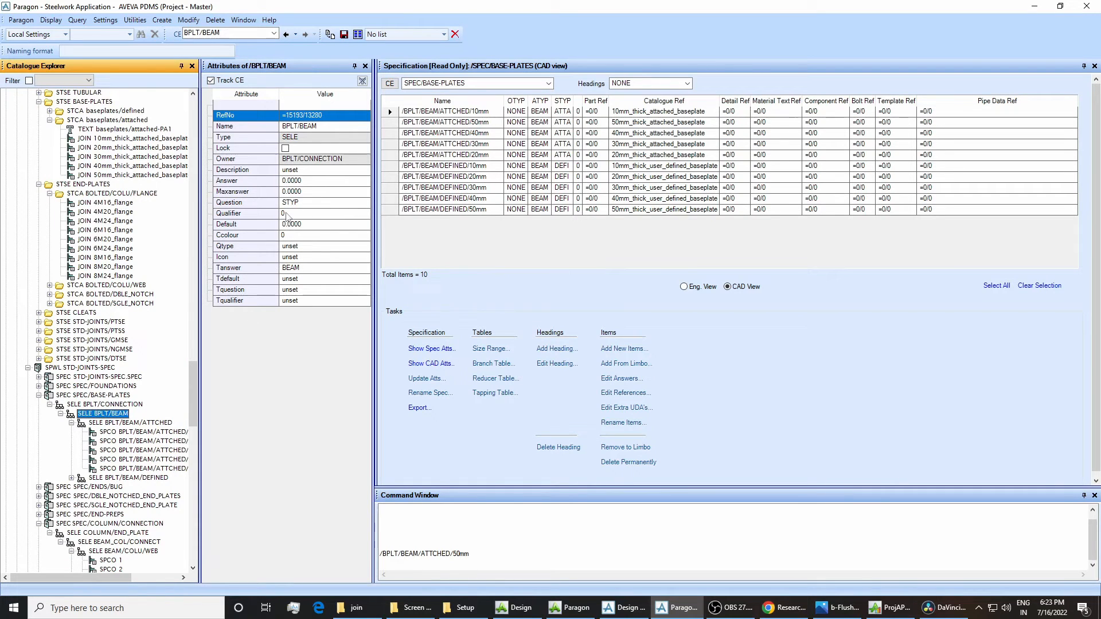
left_click(144, 423)
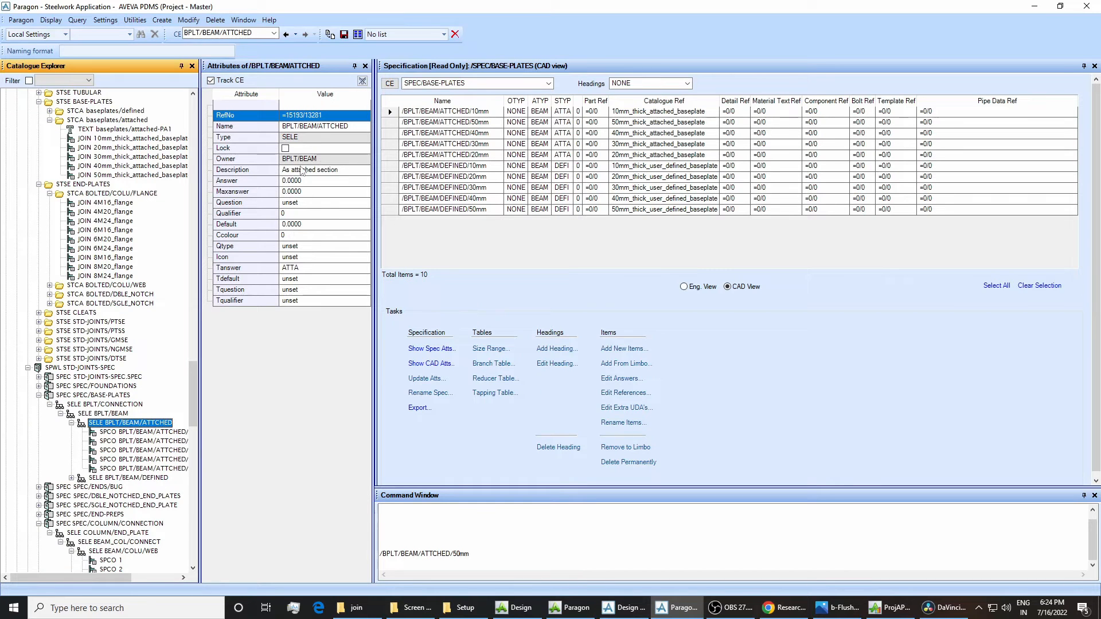
Review the attributes of SELE BPLT/BEAM and BPLT/BEAM/ATTCHED, comparing the attached selector's description with the Sub-Type in Design's joint specification.
left_click(112, 415)
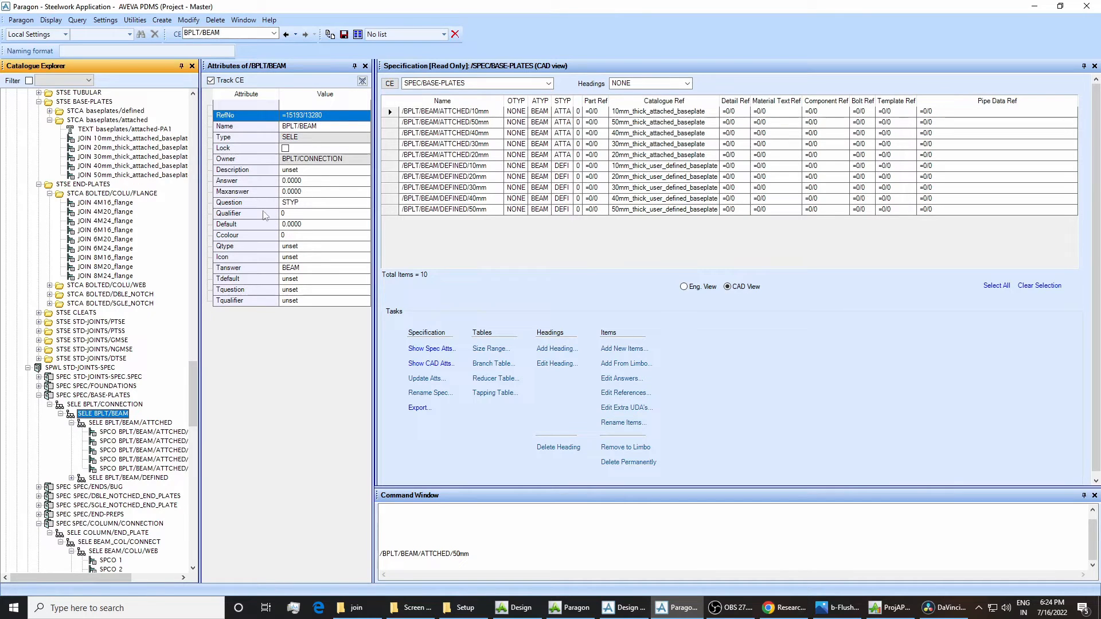
left_click(104, 423)
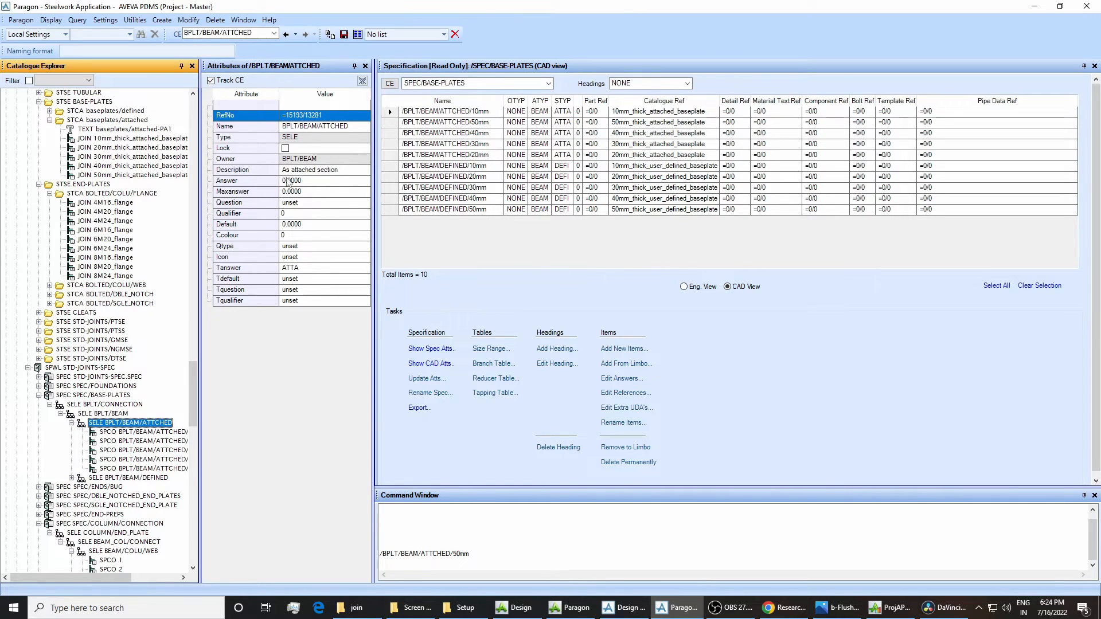
left_click(623, 607)
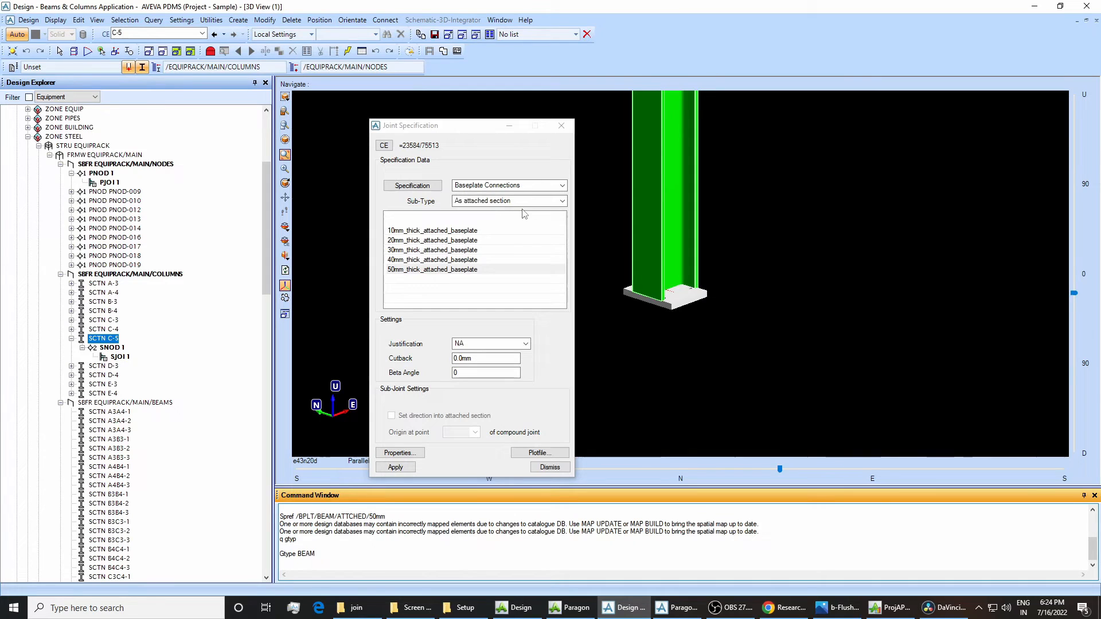
left_click(677, 607)
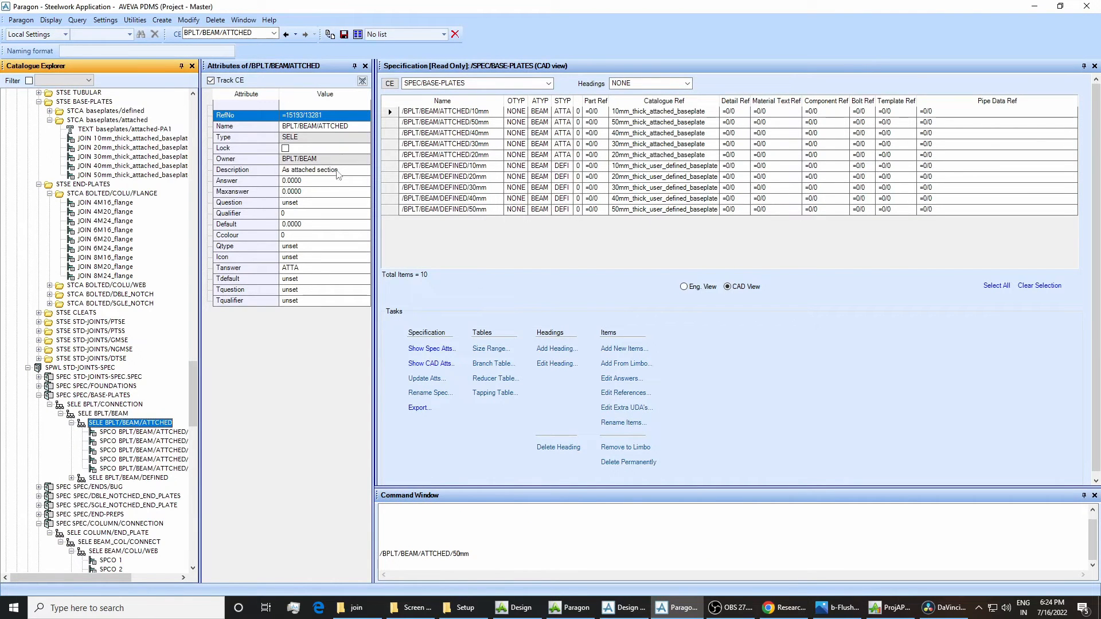
Switch to Design and go through the 10mm to 50mm thick attached baseplates listed under Baseplate Connections, As attached section.
left_click(628, 607)
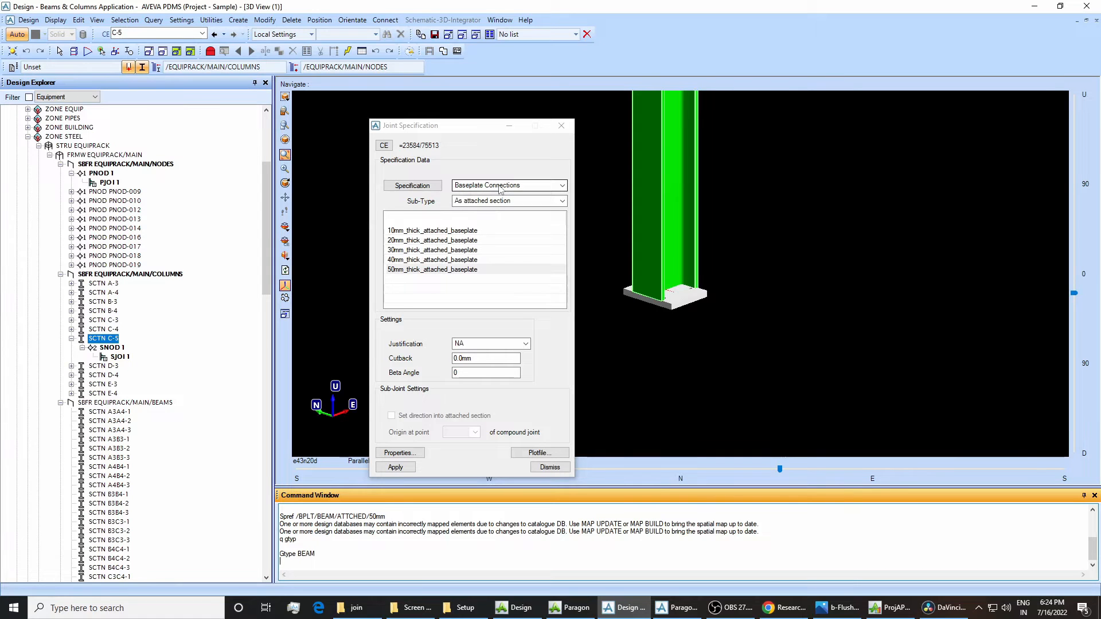
left_click(467, 234)
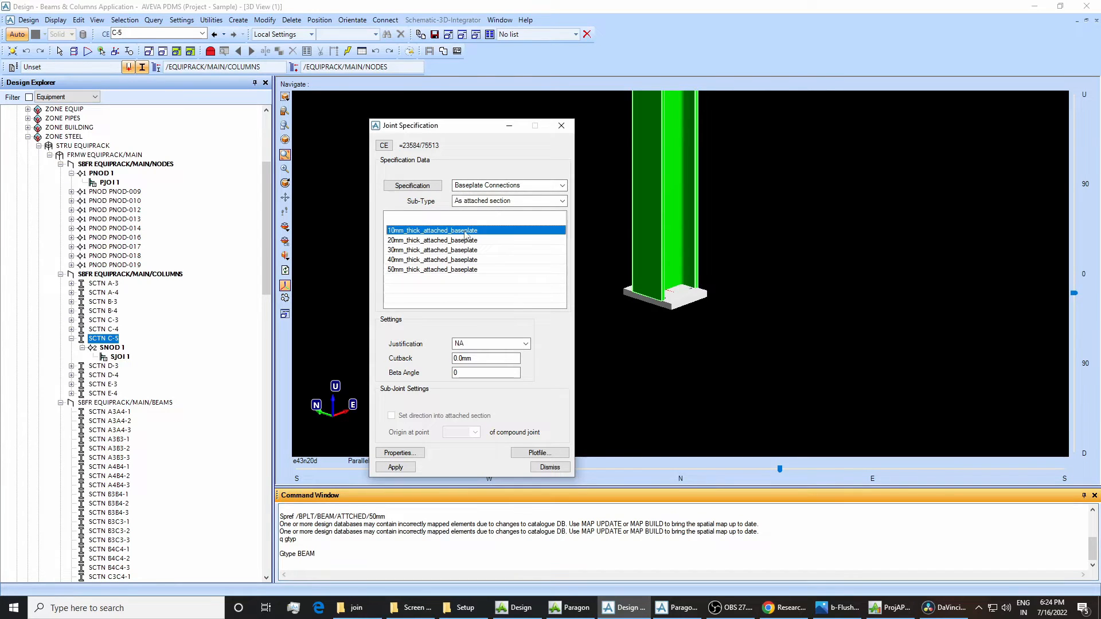
left_click(469, 261)
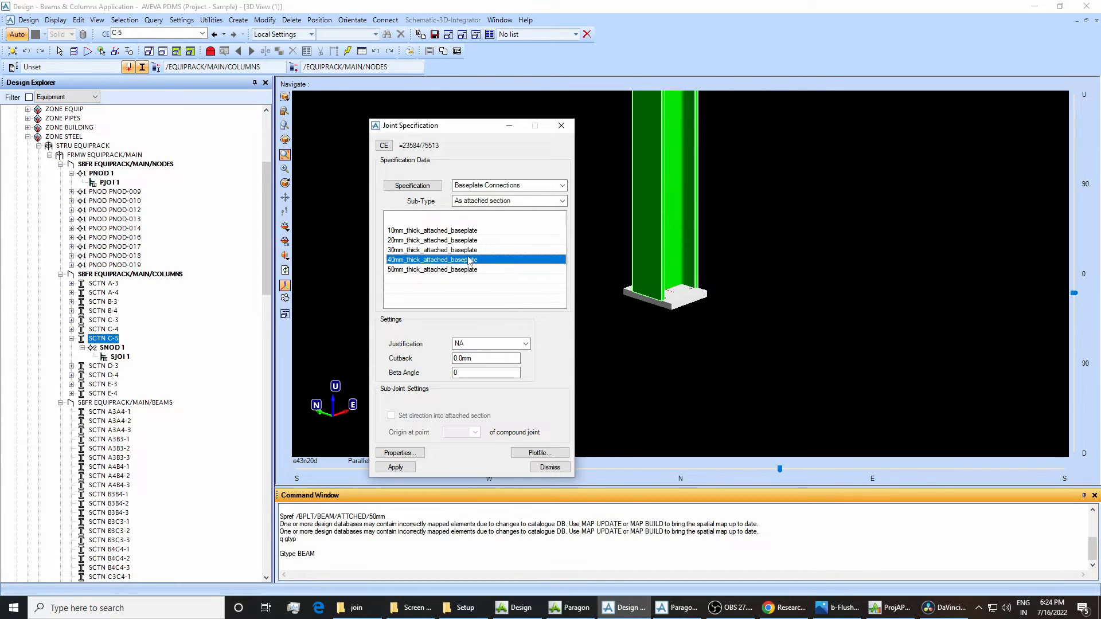
left_click(455, 232)
left_click(454, 249)
left_click(456, 272)
left_click(454, 231)
left_click(453, 241)
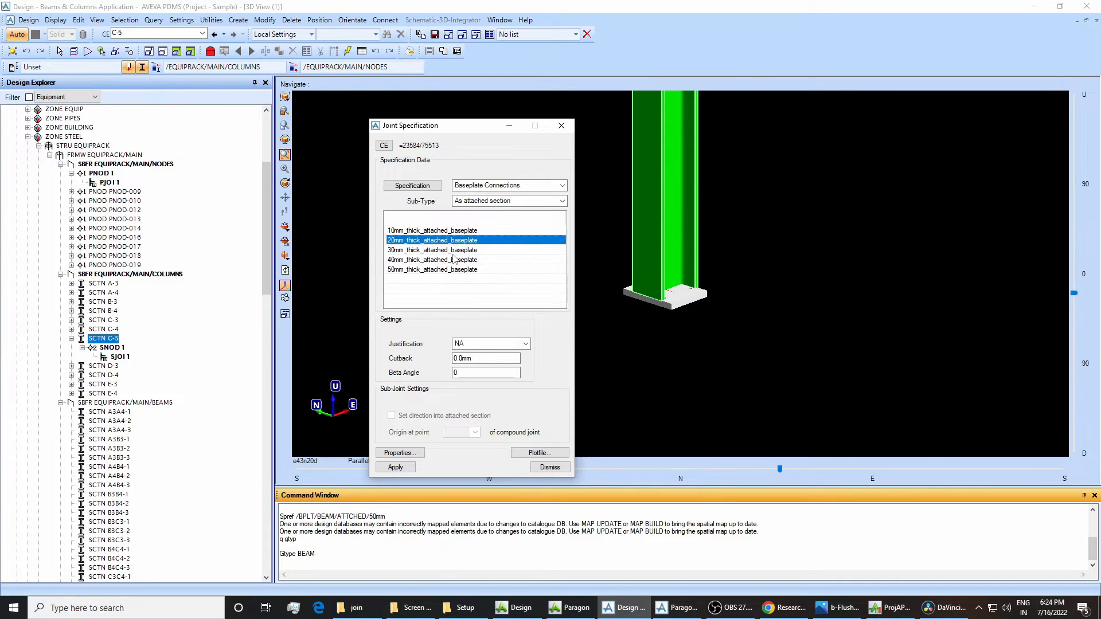
left_click(453, 253)
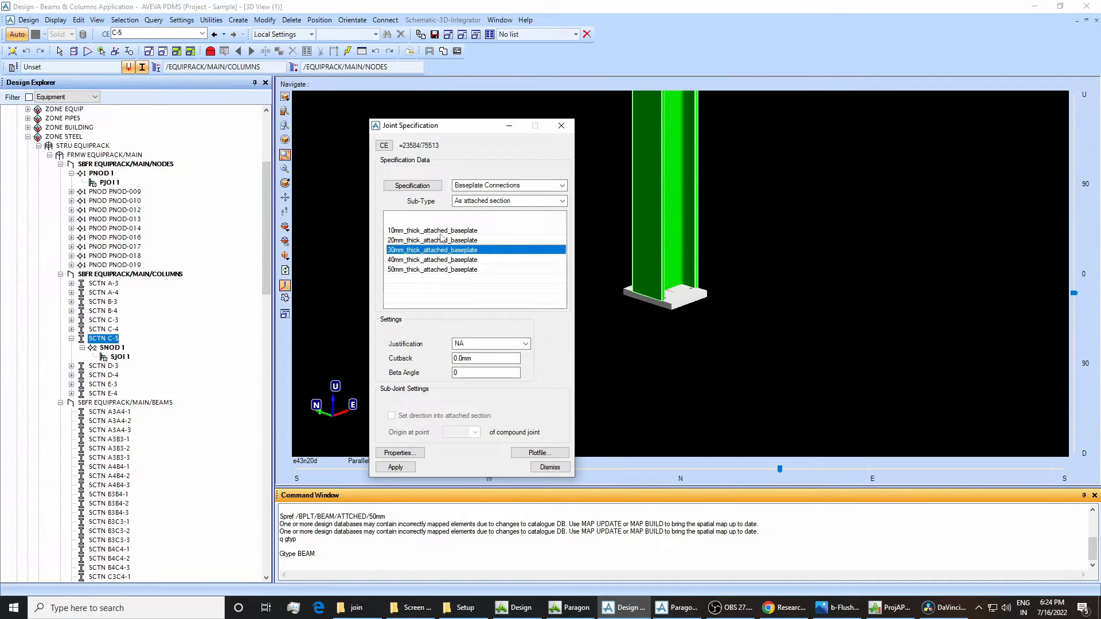
Switch to Paragon, show the attributes of SPCO BPLT/BEAM/ATTCHED/10mm and compare them with the baseplate list in Design.
left_click(675, 607)
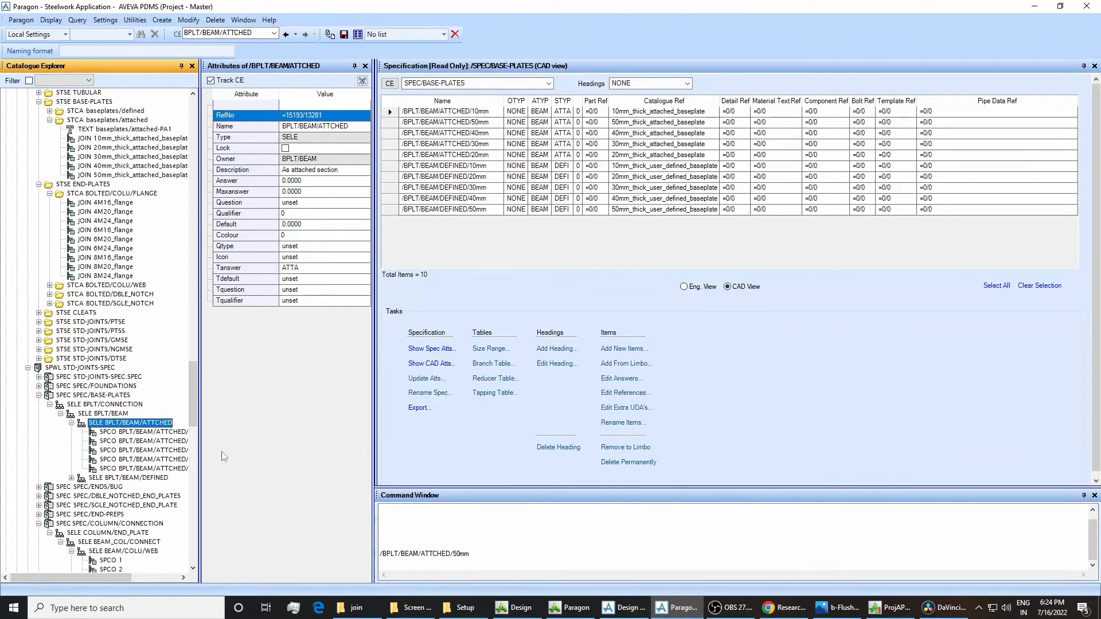
left_click(149, 432)
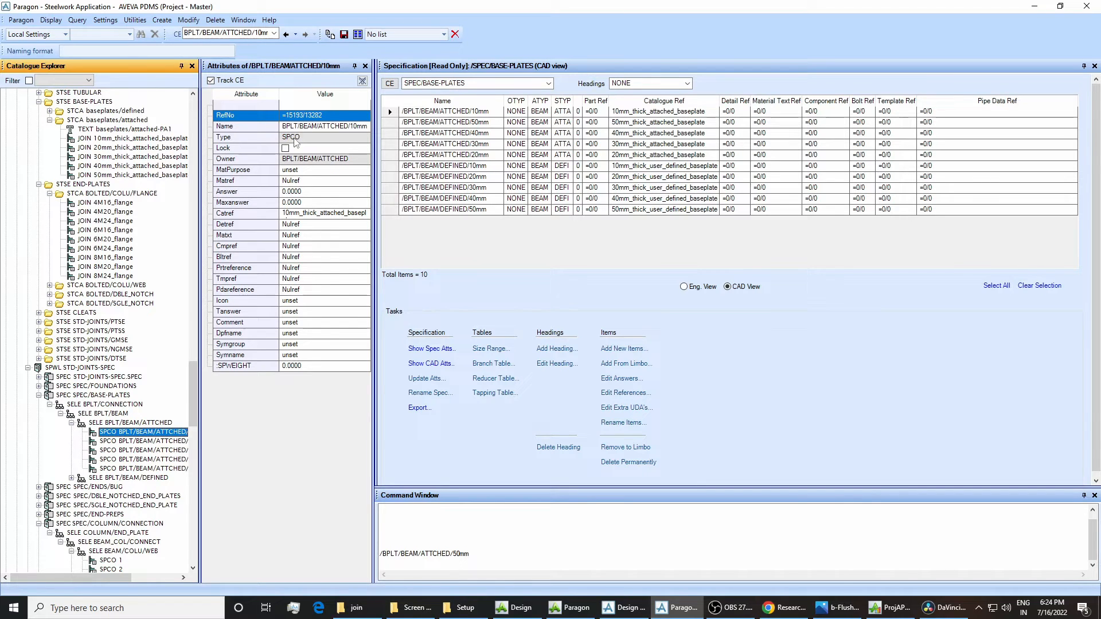
left_click(625, 608)
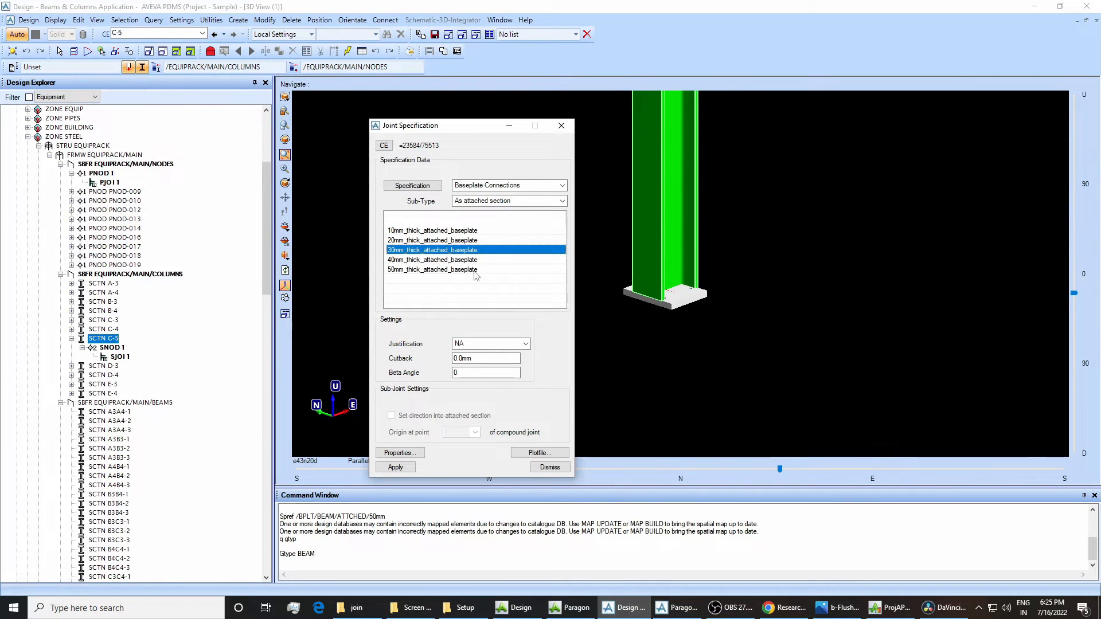
Switch to Paragon, copy the 10mm component's Catref value and navigate to /10mm_thick_attached_baseplate through the command window.
left_click(660, 608)
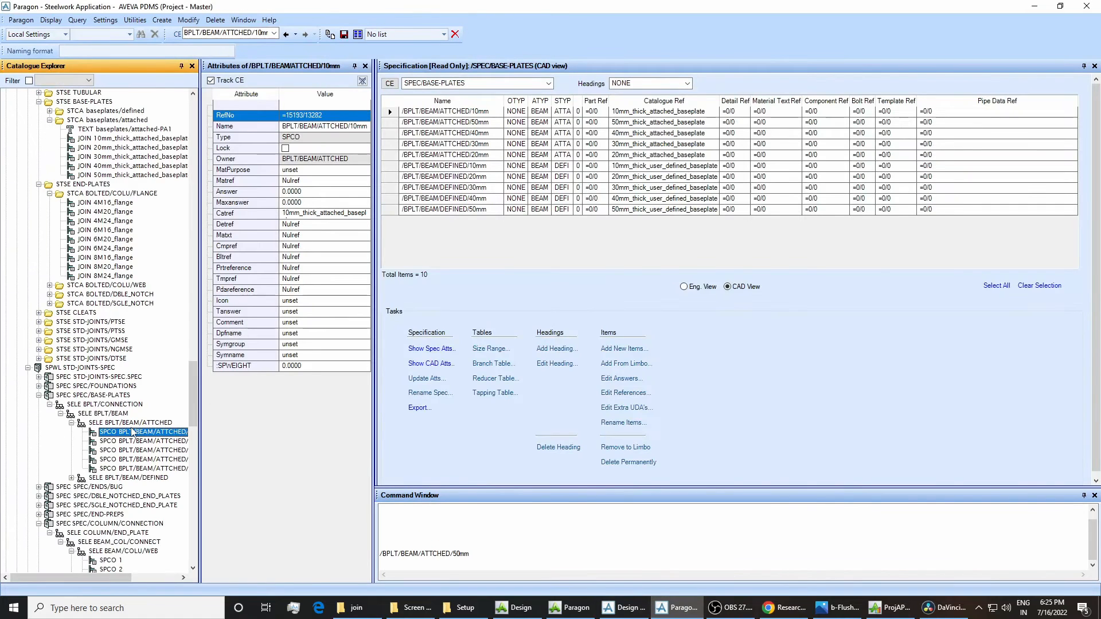
left_click(298, 216)
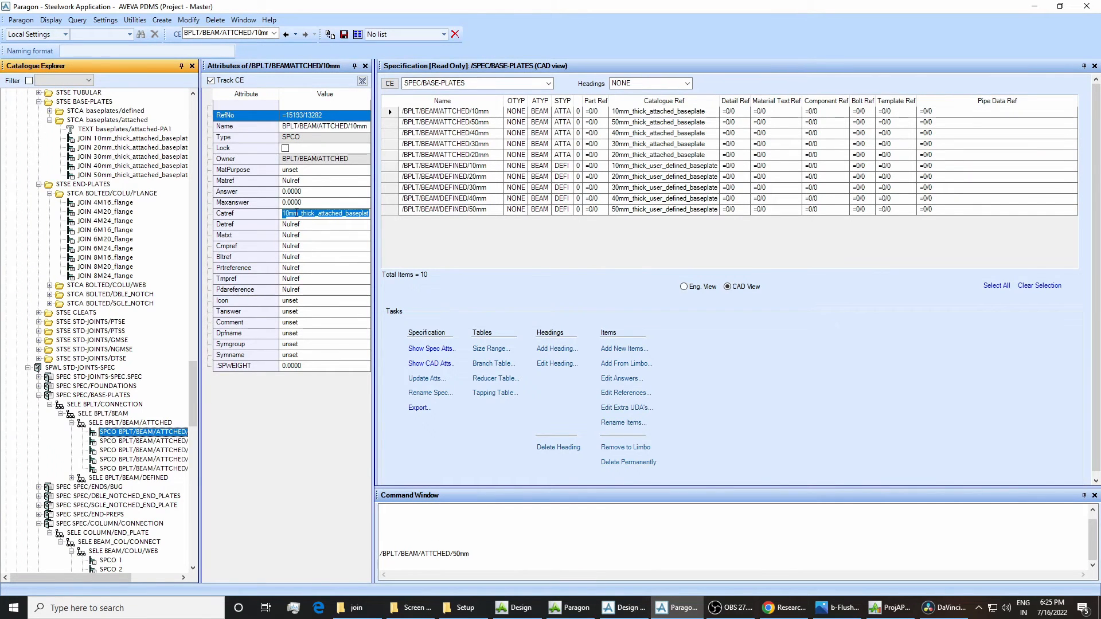
right_click(298, 217)
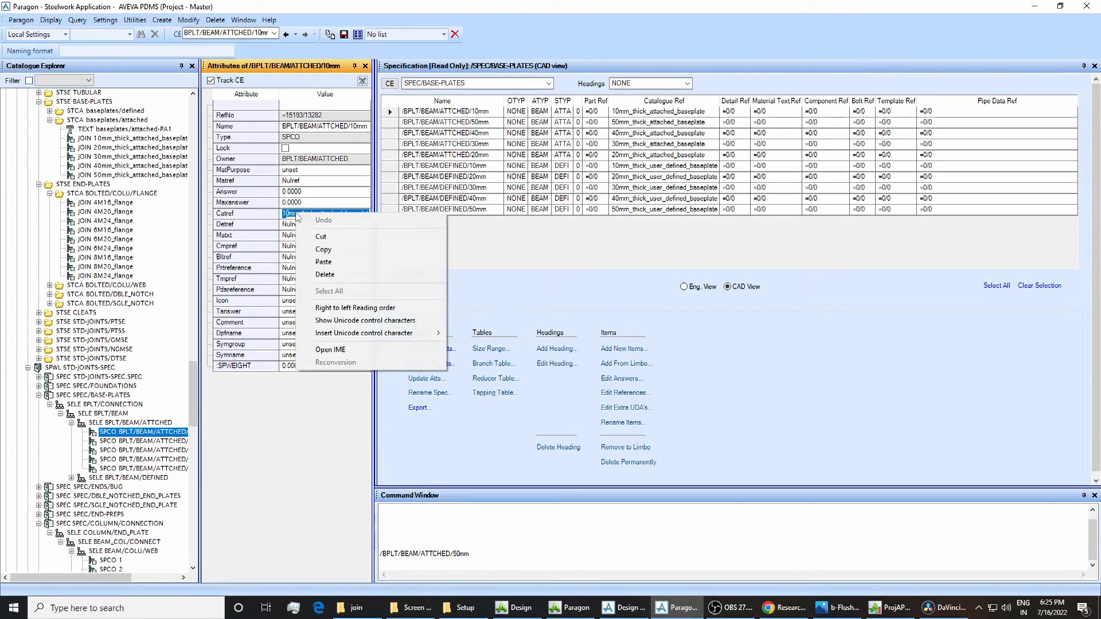
left_click(323, 249)
left_click(386, 564)
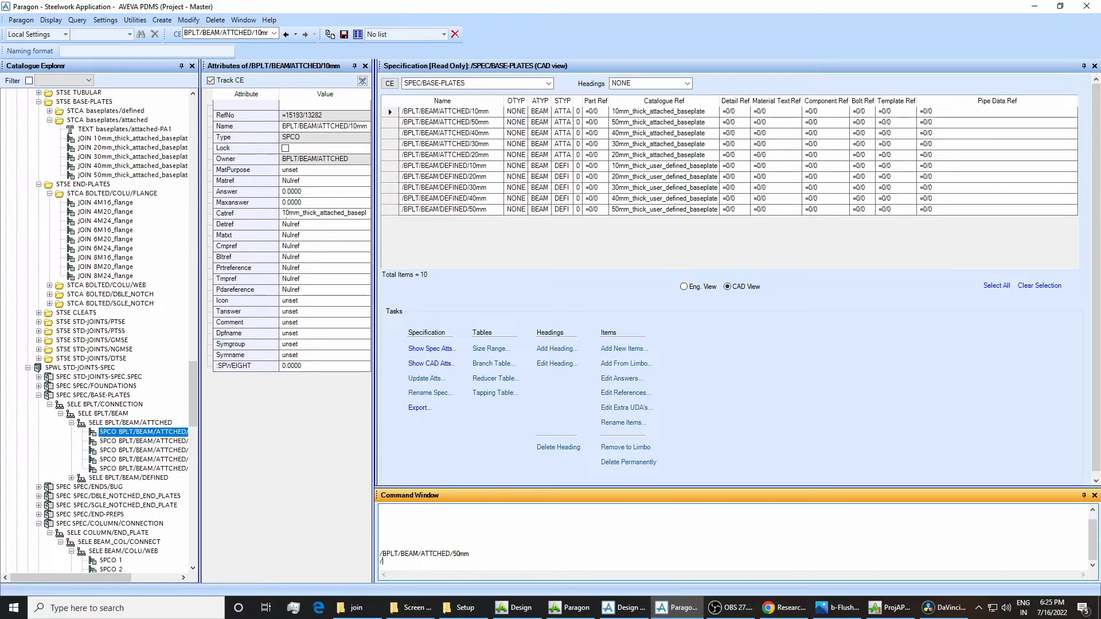
key("ctrl+v")
key("Return")
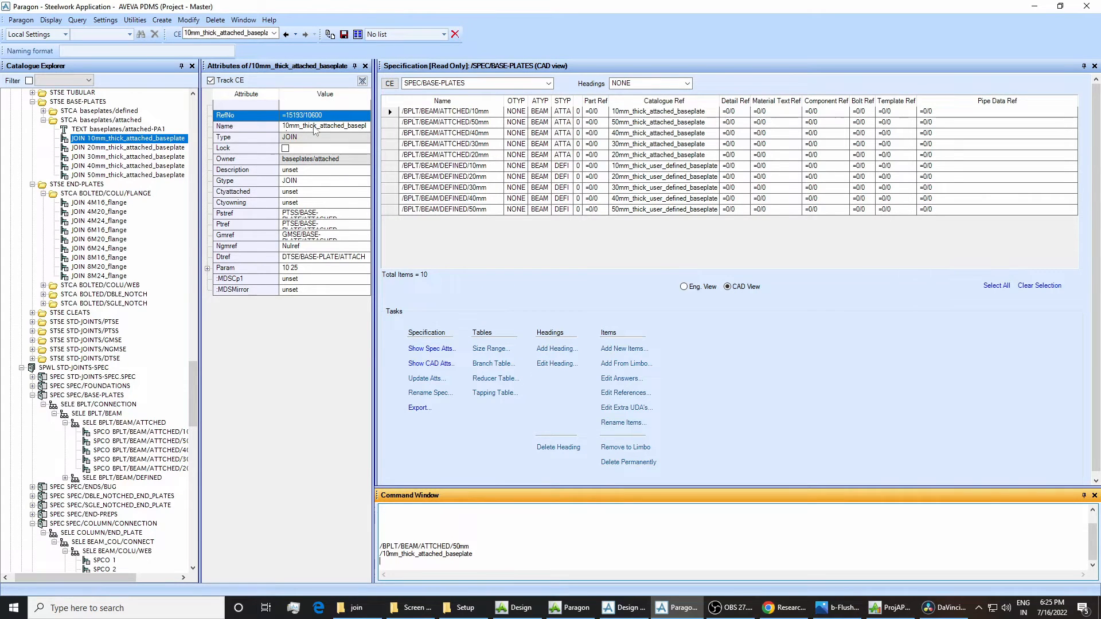
Switch to Design, dismiss the base plate's joint specification and examine the beam-to-column connection near the top of the column.
left_click(625, 607)
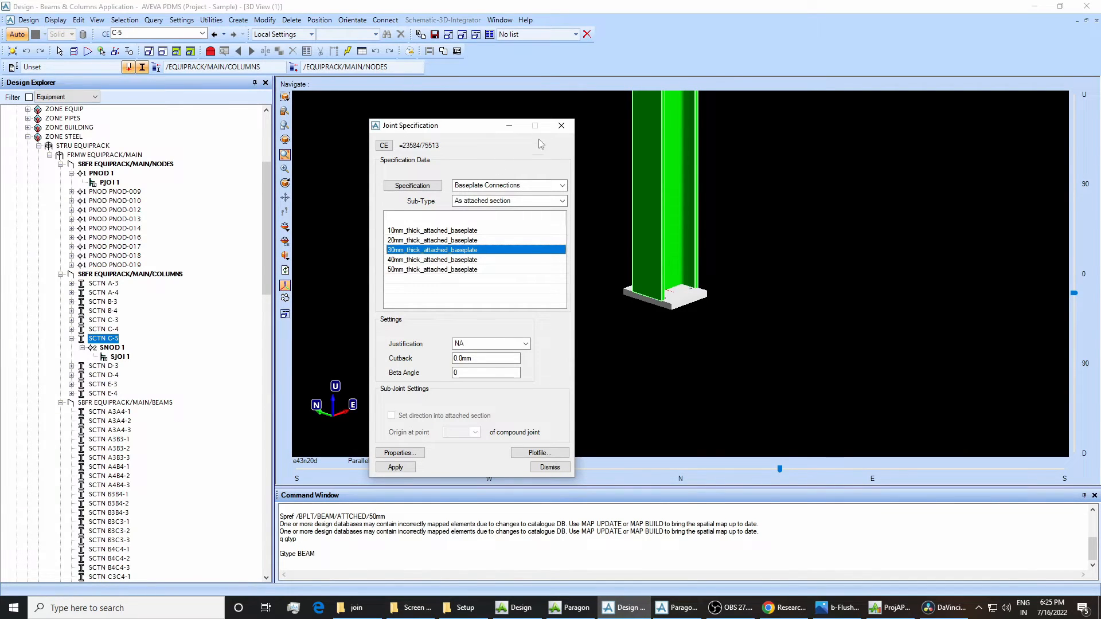
left_click(561, 124)
scroll(629, 182, "down", 3)
left_click_drag(603, 112, 718, 253)
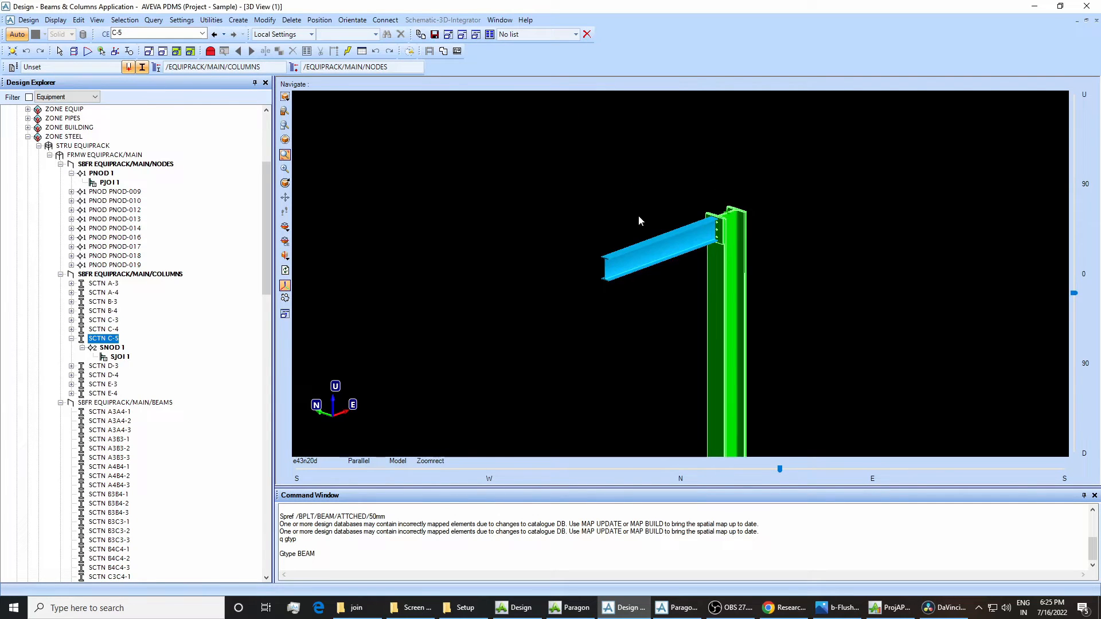
left_click_drag(564, 169, 814, 367)
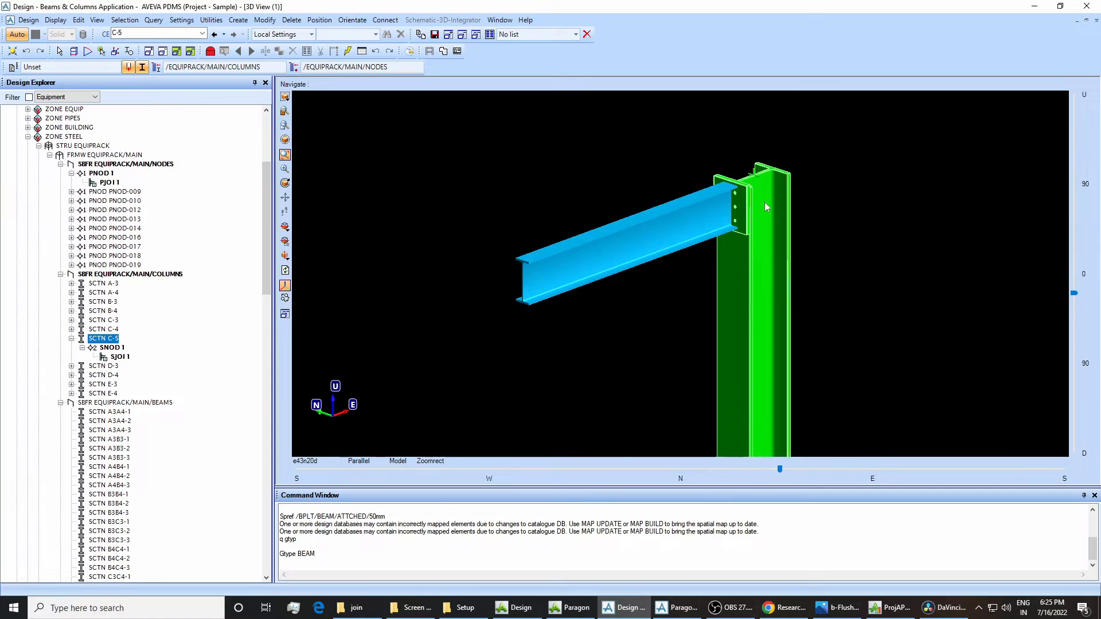
left_click_drag(517, 139, 908, 362)
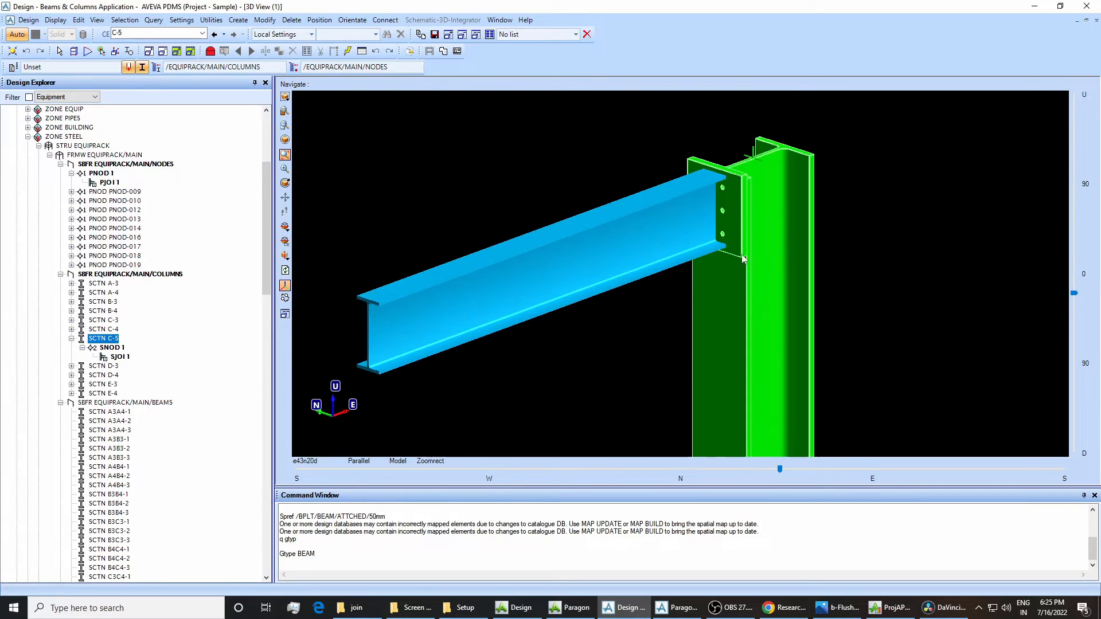
Select SJOI 1 under SNOD 1 of column C-5 and open its joint specification for modification.
left_click(727, 216)
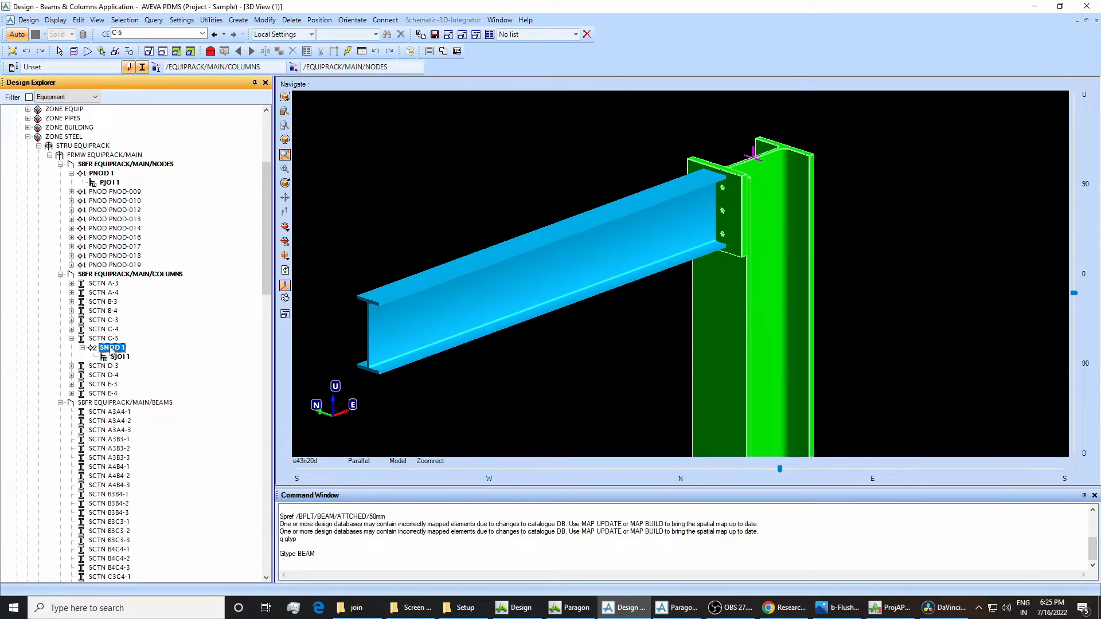
left_click(265, 21)
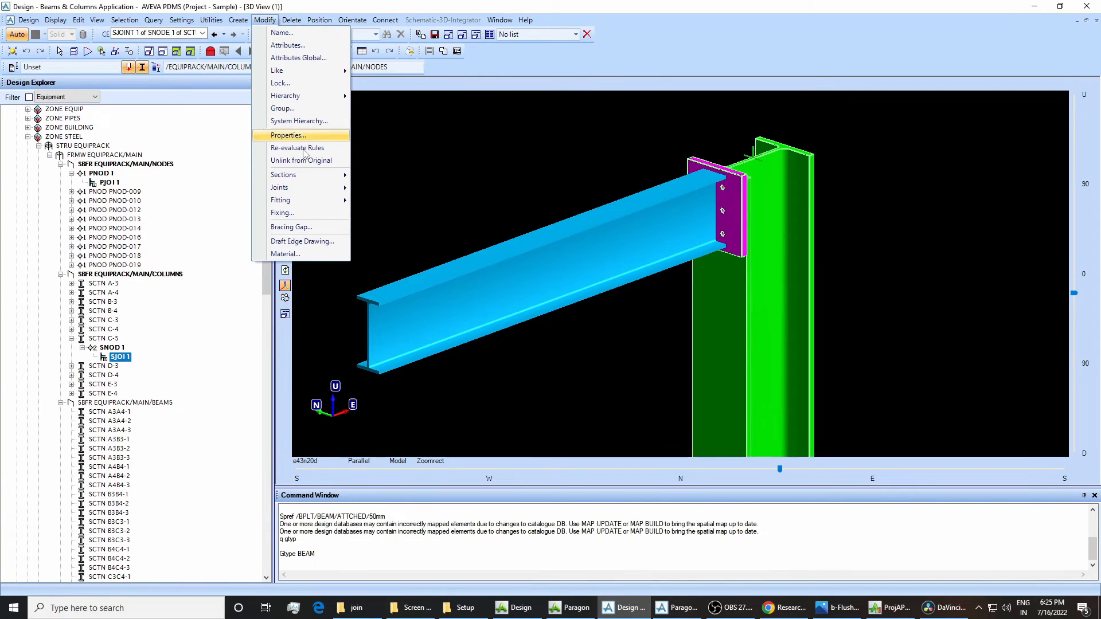
mouse_move(338, 189)
left_click(377, 188)
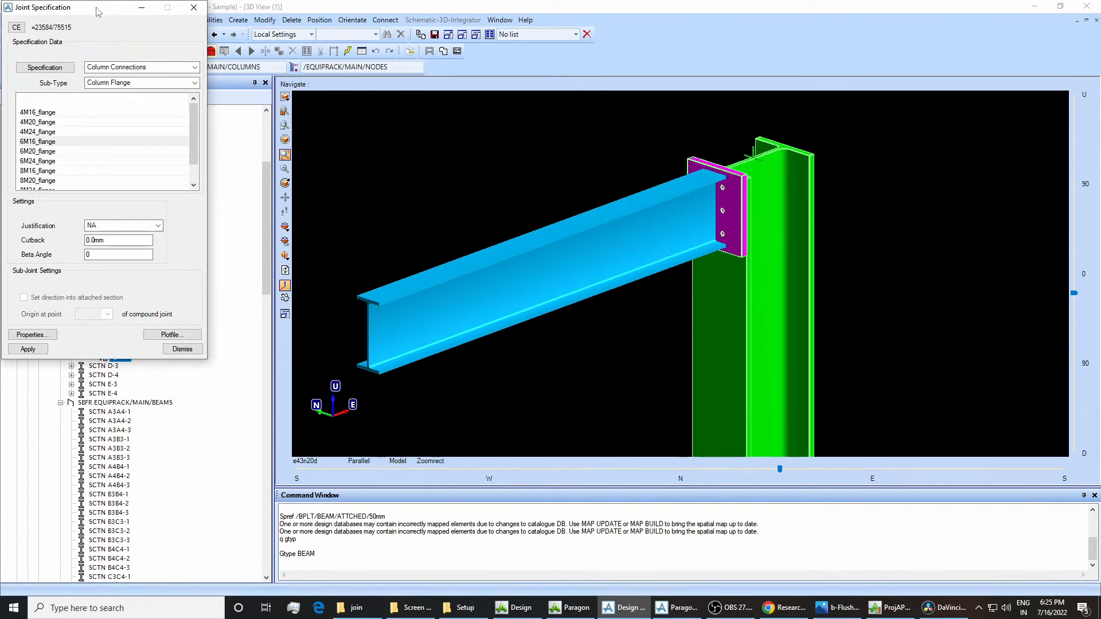
Query the joint's specification reference with "q spref" and copy the returned element name.
left_click(298, 563)
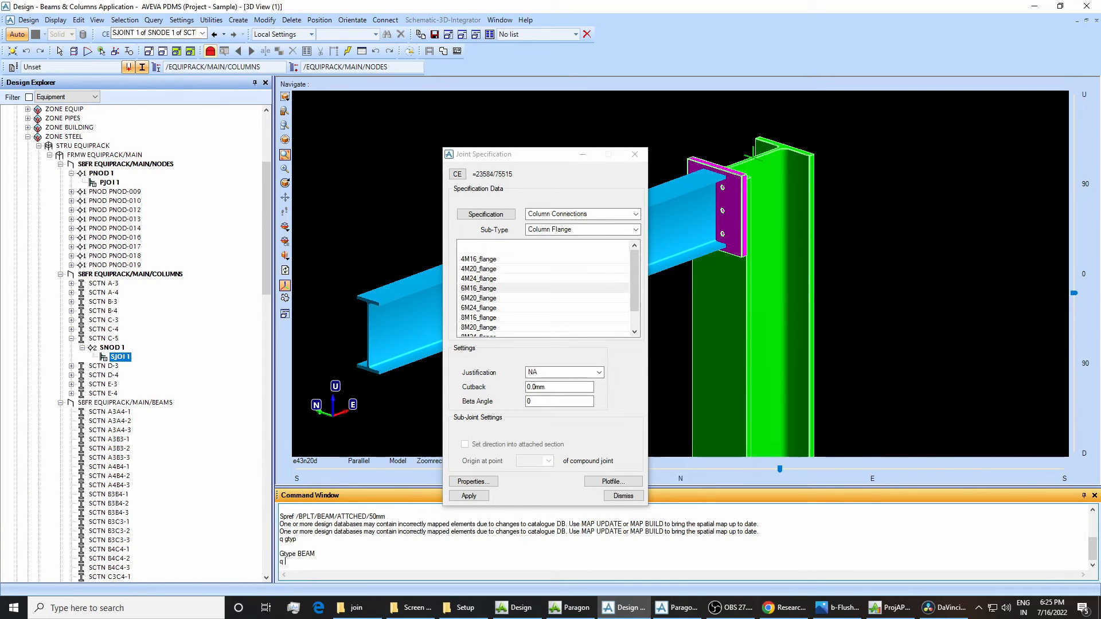
type("q spref")
key("Return")
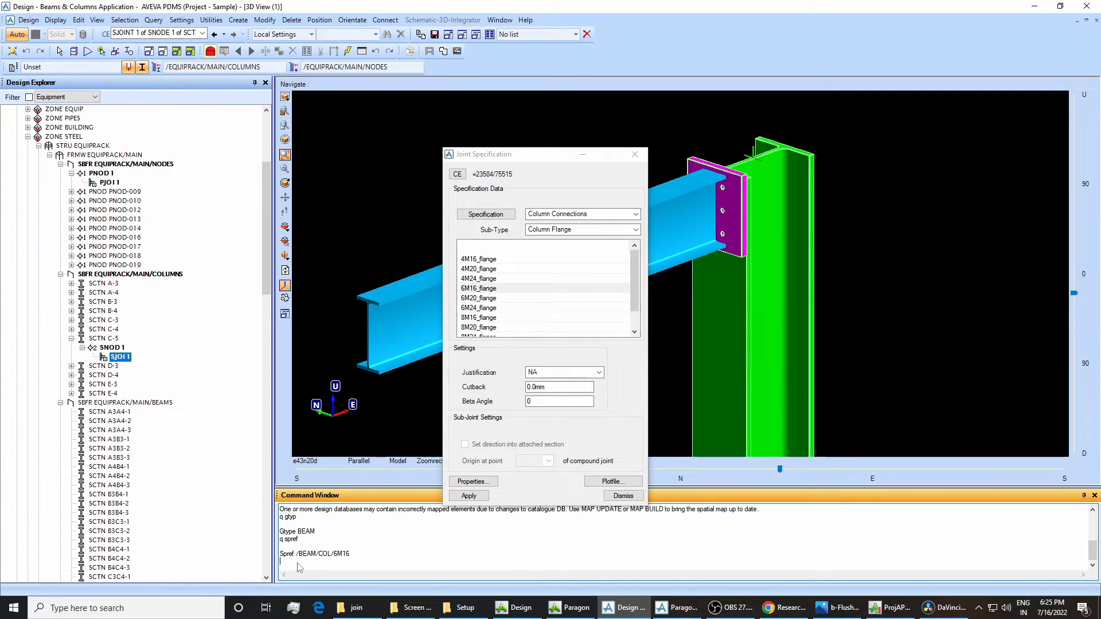
double_click(295, 554)
left_click_drag(351, 554, 297, 555)
right_click(298, 555)
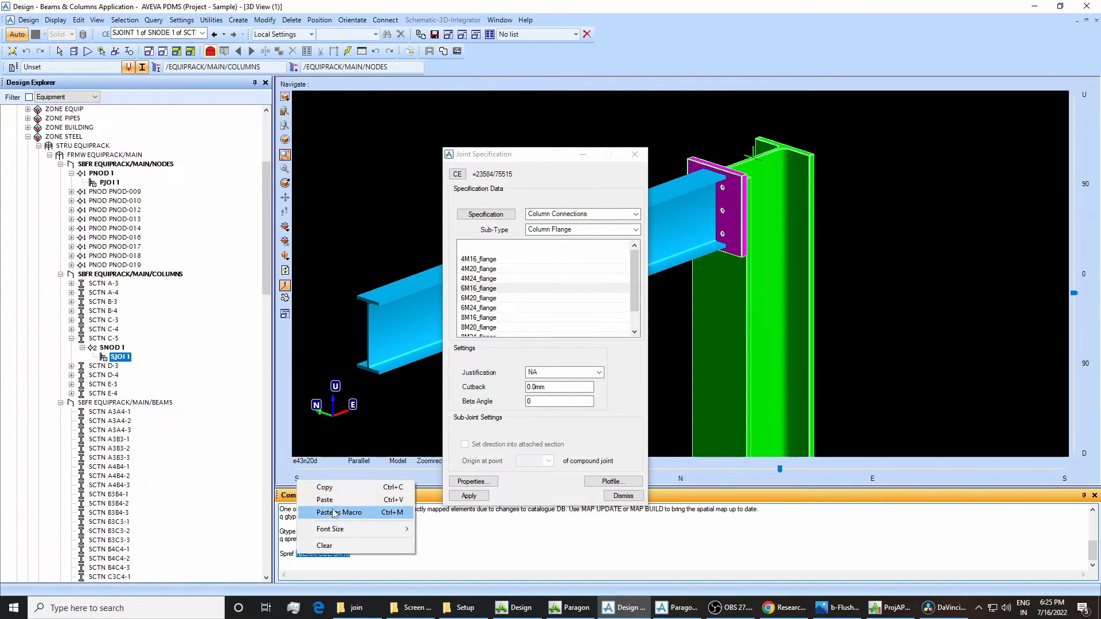
left_click(327, 488)
Switch to Paragon and navigate to the copied specification component /BEAM/COL/6M16 through the command window.
left_click(664, 612)
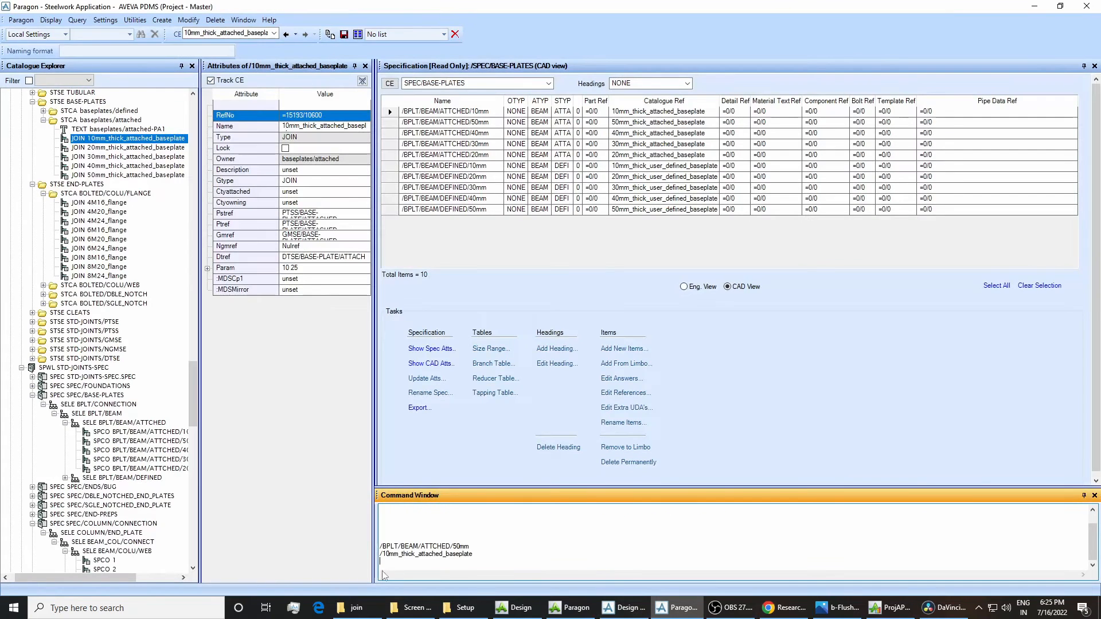
right_click(390, 493)
left_click(416, 511)
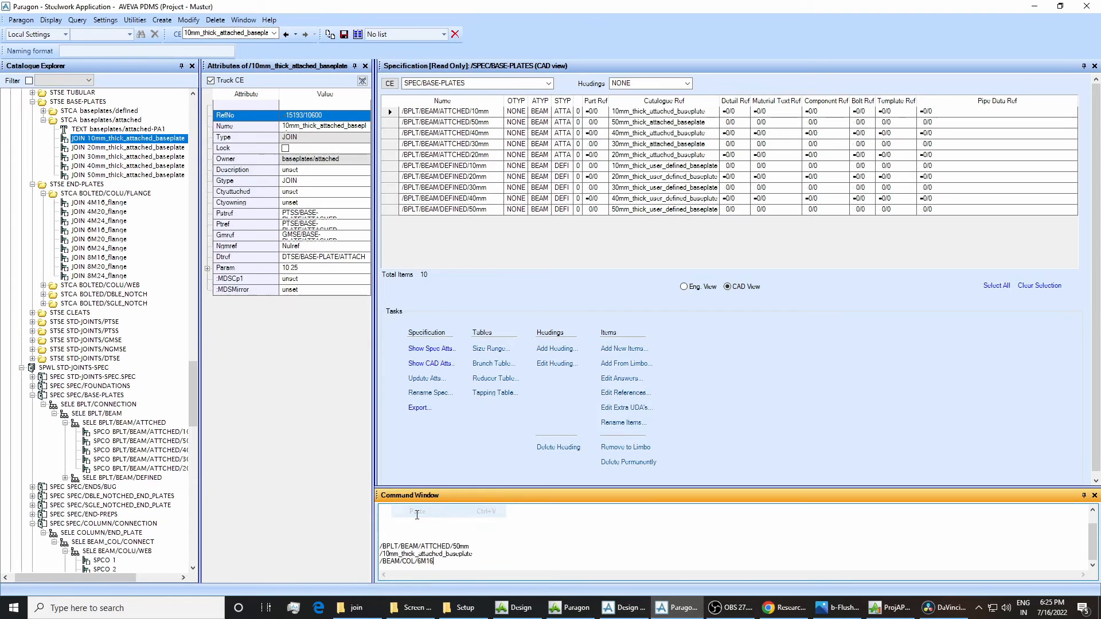
key("Return")
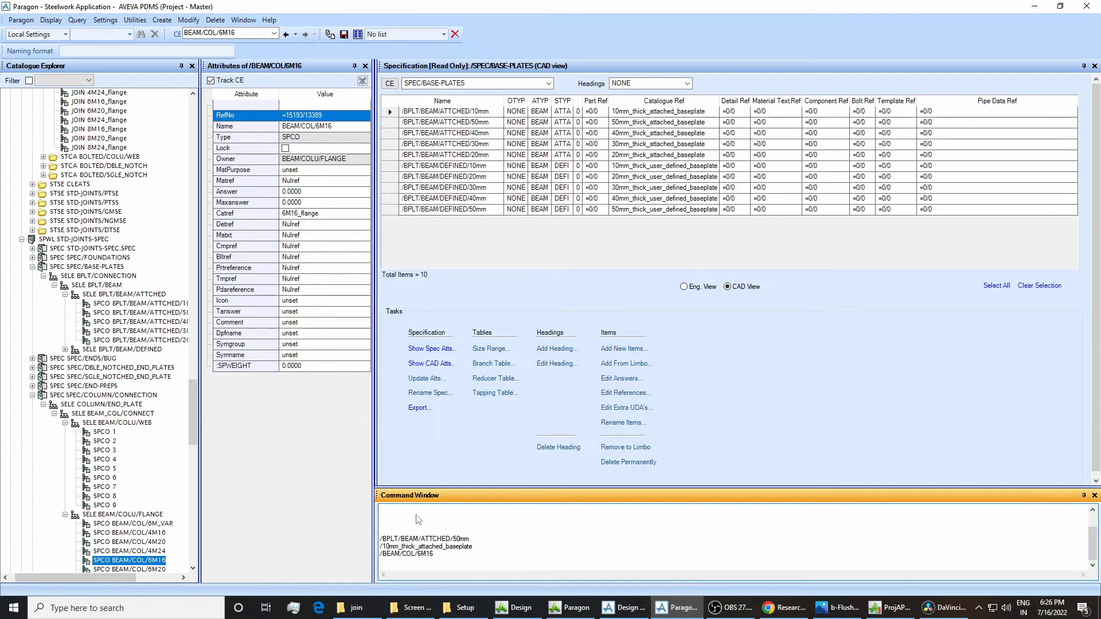
Load SPEC/COLUMN/CONNECTION into the specification view and compare its description and question attributes with the joint specification in Design.
left_click(135, 397)
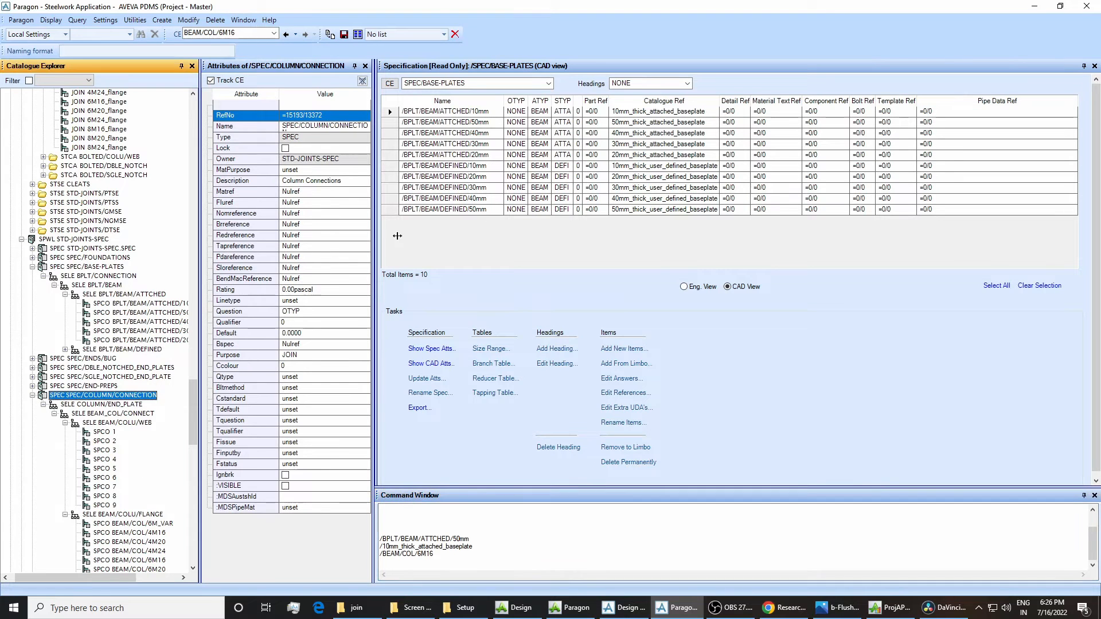
left_click(388, 82)
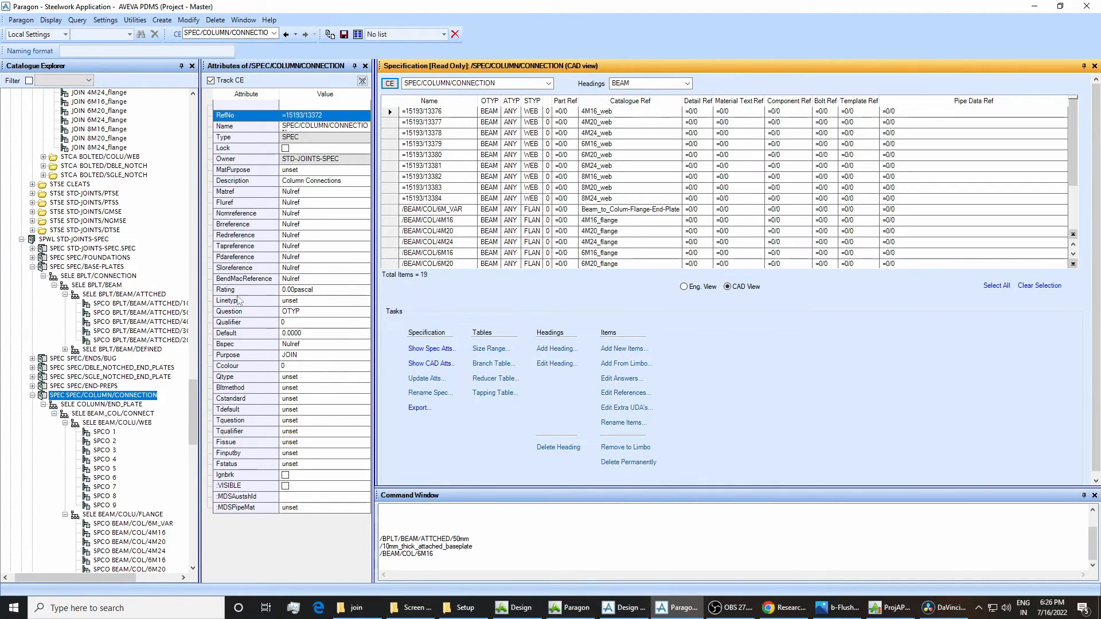
left_click(625, 608)
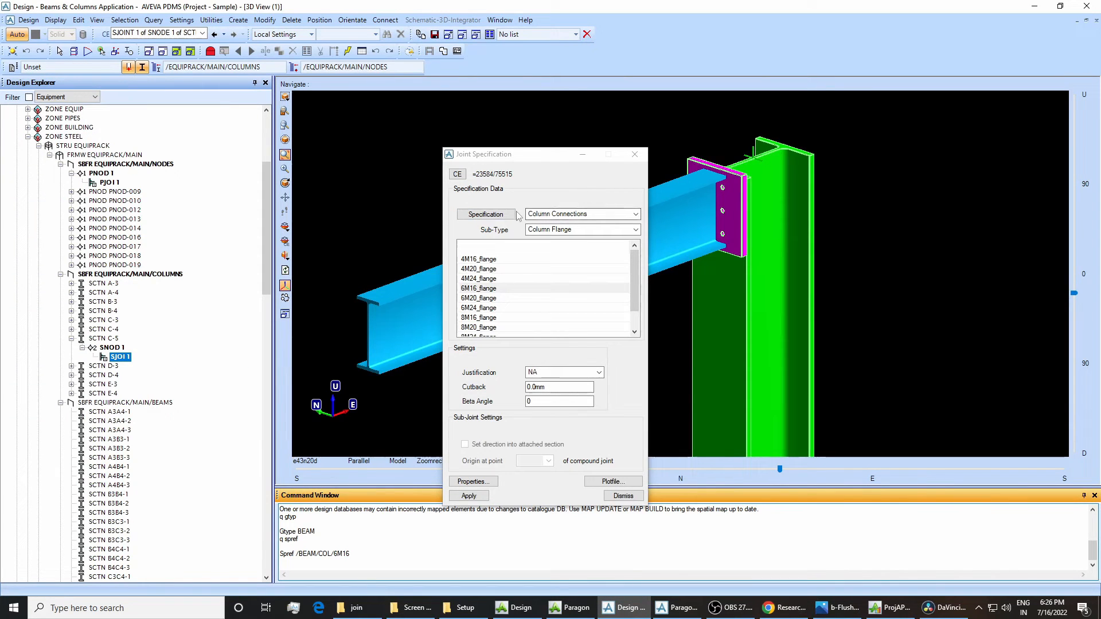
left_click(674, 611)
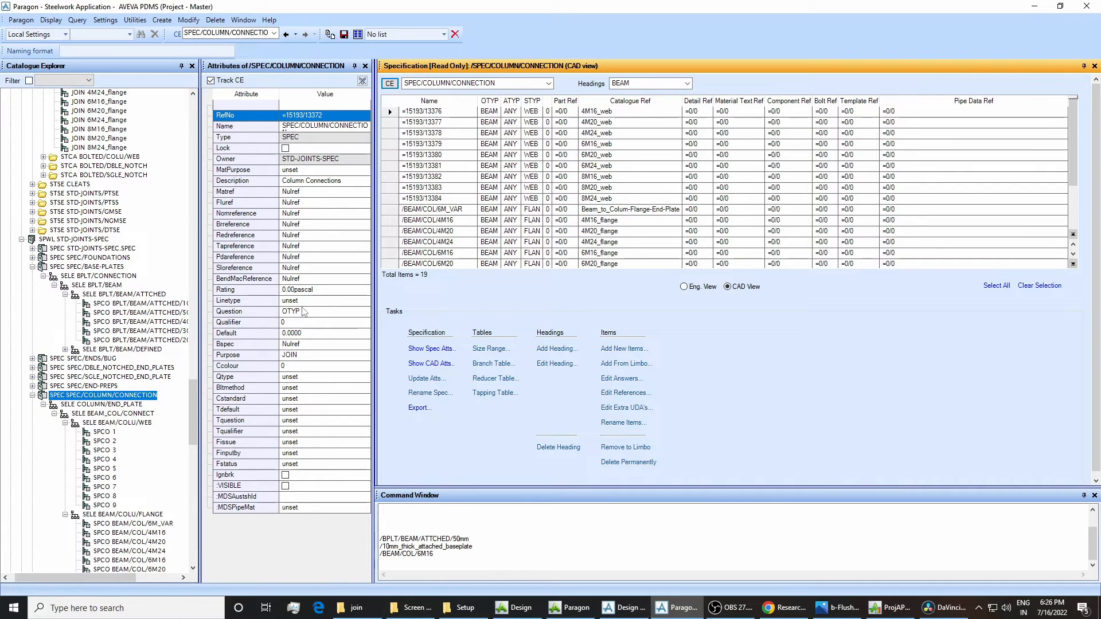
left_click(625, 608)
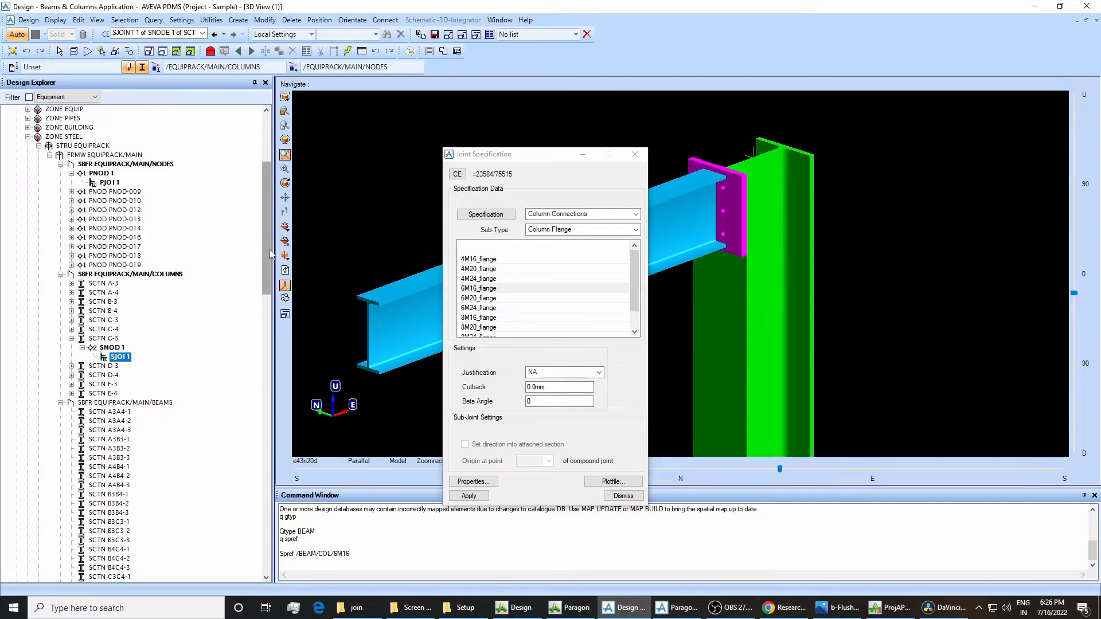
Select column C-5 in the model and query its generic type with "q gtyp".
left_click(384, 344)
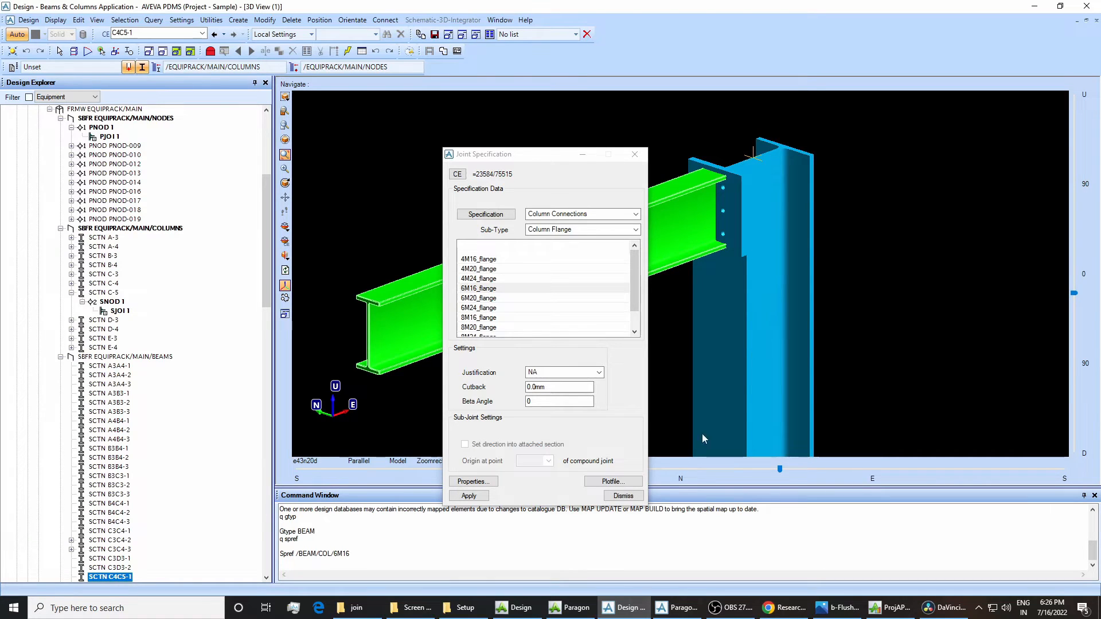
left_click(753, 275)
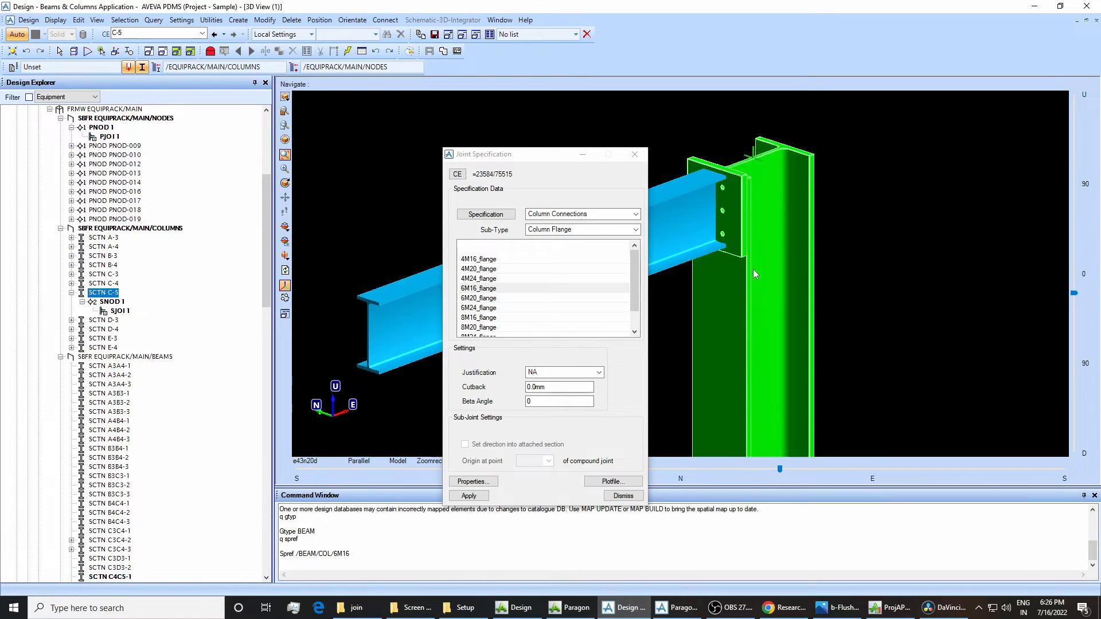
left_click(308, 512)
type("q gtyp")
key("Return")
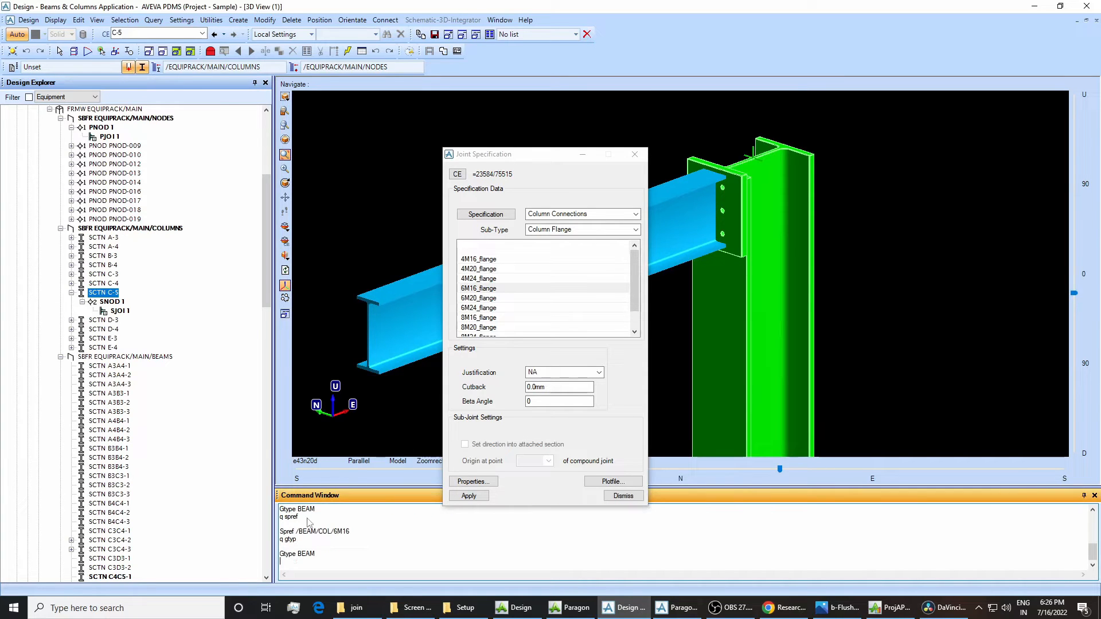
left_click_drag(298, 555, 314, 556)
Switch to Paragon, examine the question and Tanswer of the COLUMN/END_PLATE selector, and compare them with the column in Design.
left_click(677, 608)
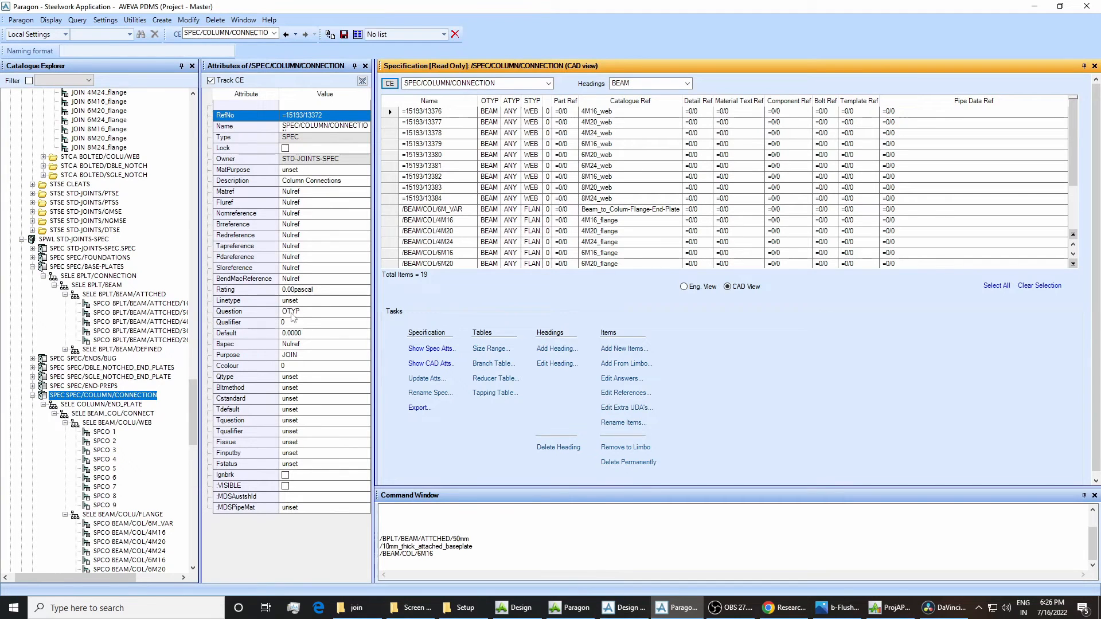
left_click(89, 405)
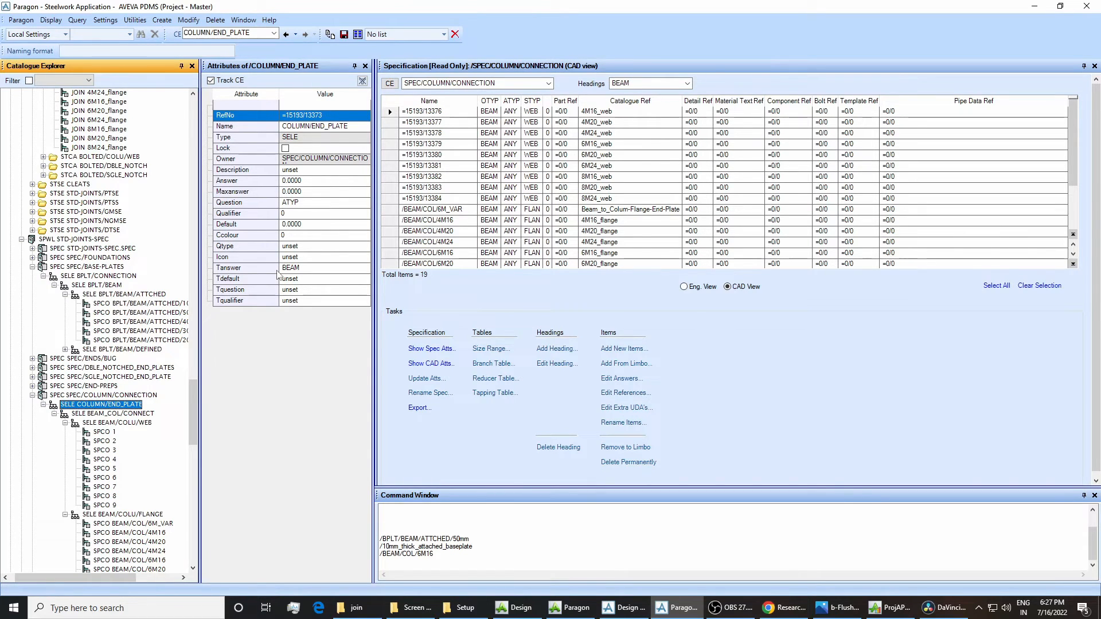
left_click(616, 607)
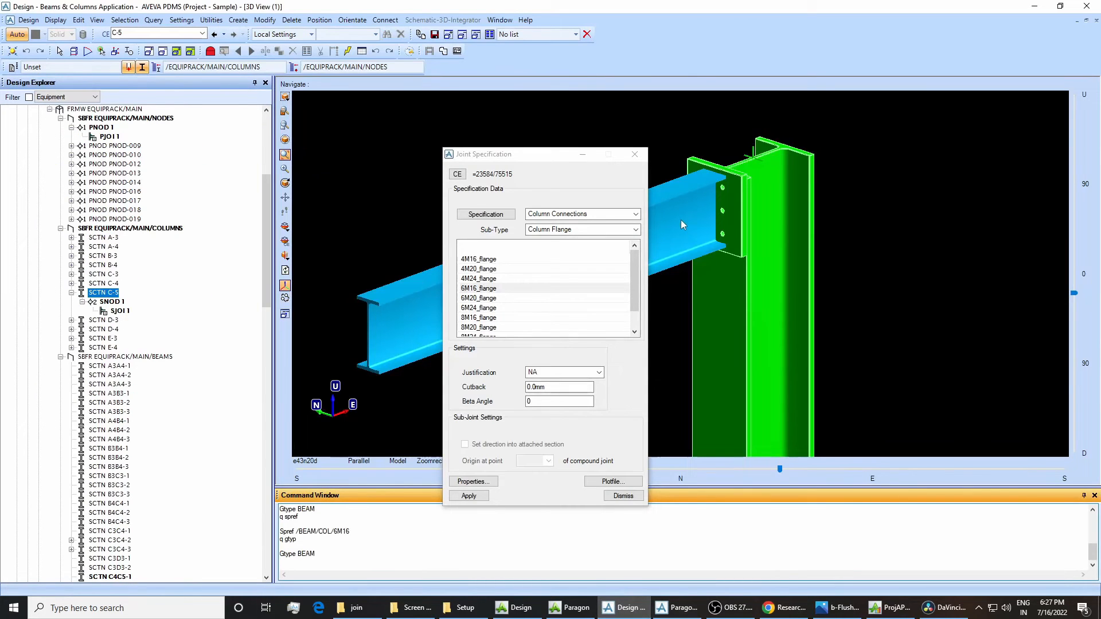
left_click(1033, 7)
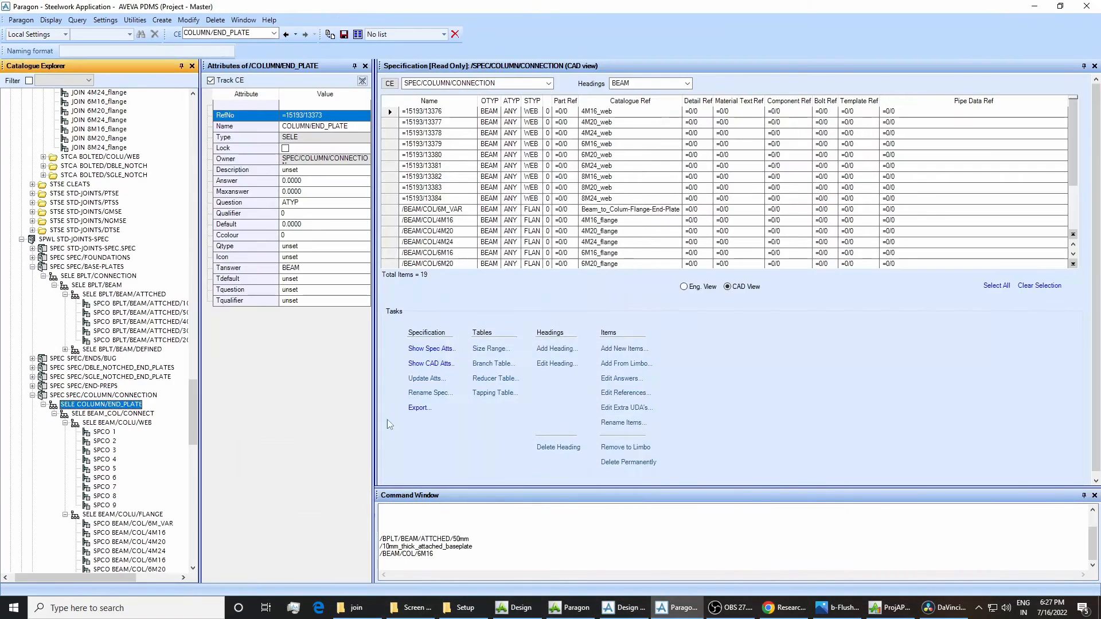
Examine the BEAM_COL/CONNECT selector's attributes in Paragon and compare its question with the joint specification's sub-type in Design.
left_click(109, 416)
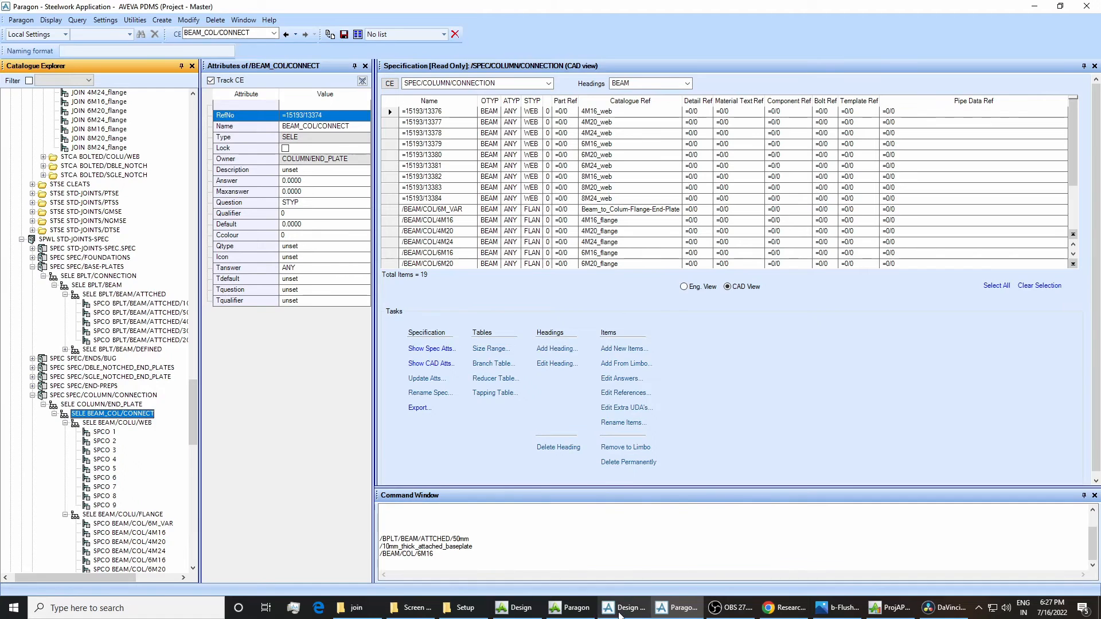
left_click(624, 608)
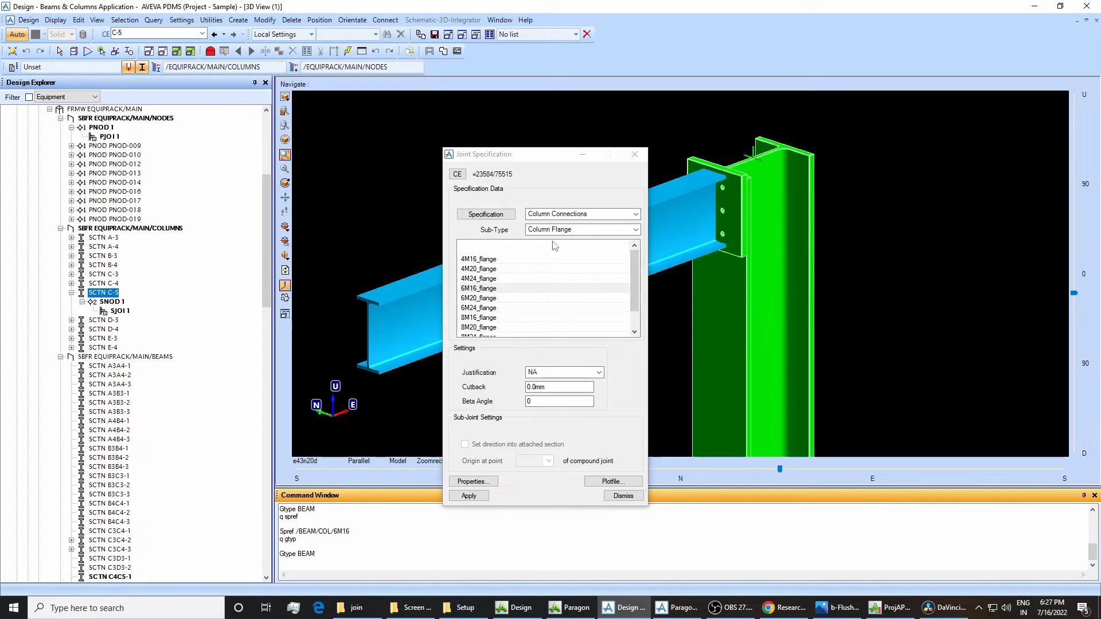
left_click(675, 603)
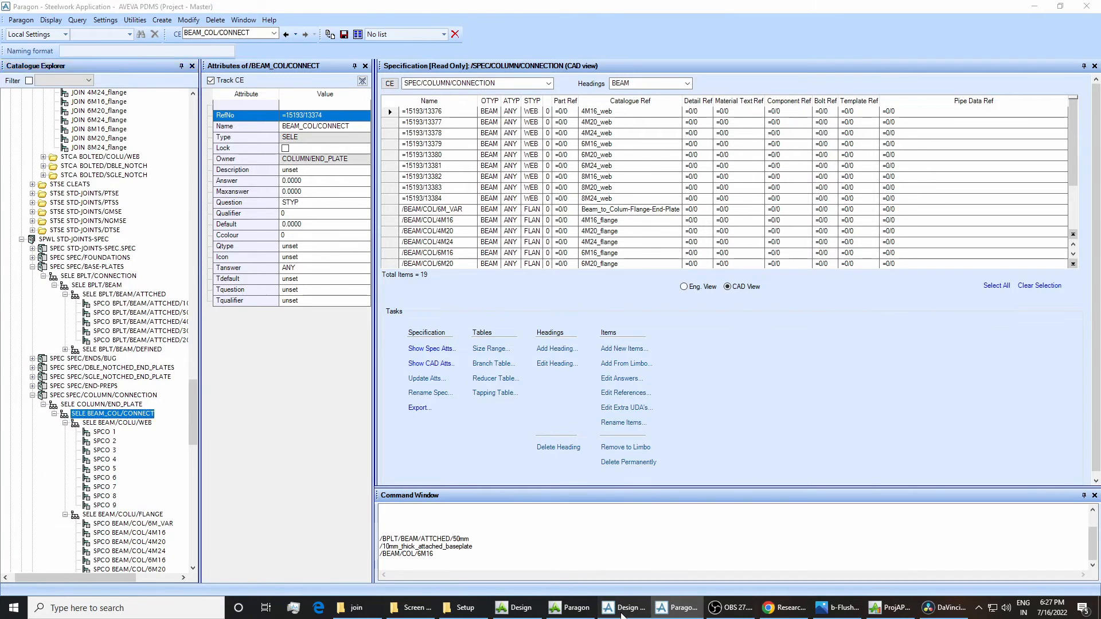
left_click(627, 607)
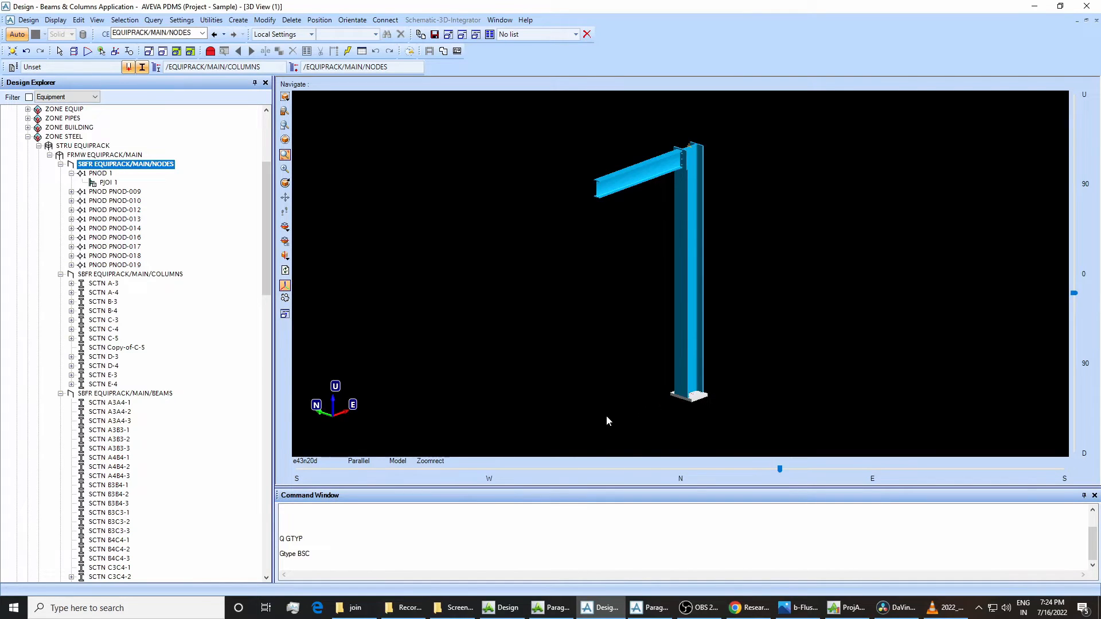
In Paragon, set the Tanswer of the BPLT/BEAM selector under SPEC/BASE-PLATES to BEAM and save the work.
left_click(649, 608)
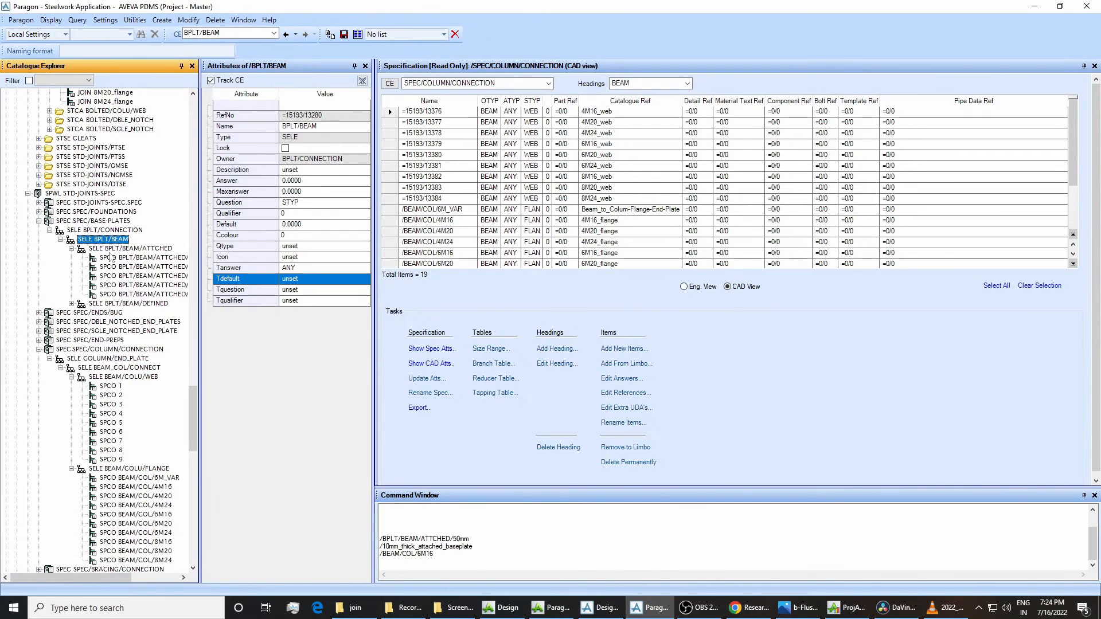
left_click(87, 231)
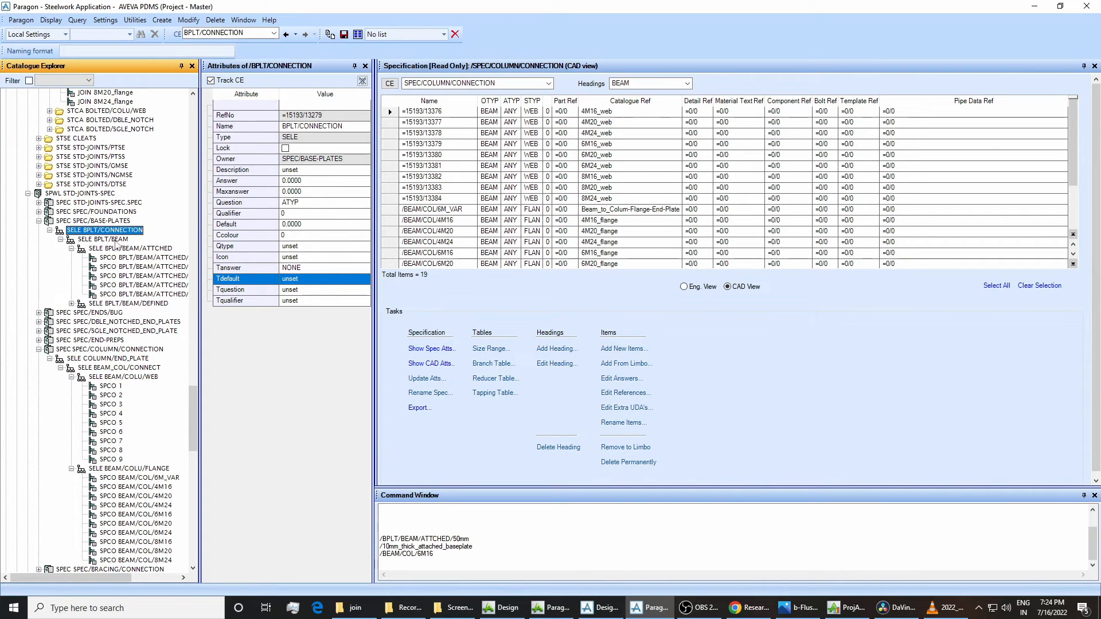
left_click(117, 241)
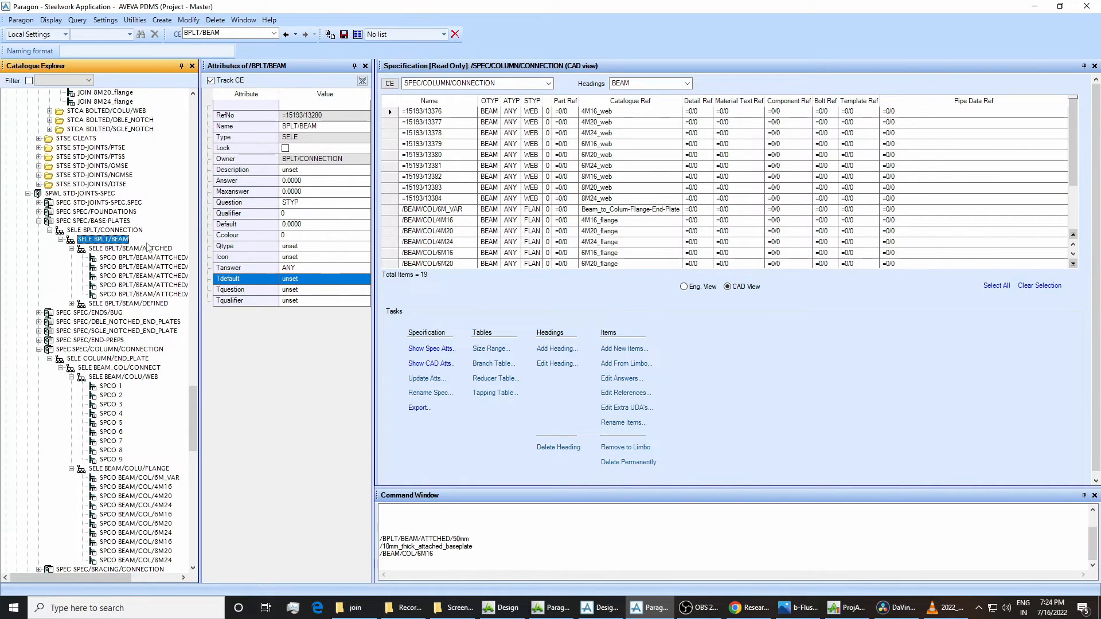
left_click(302, 267)
type("BEAM")
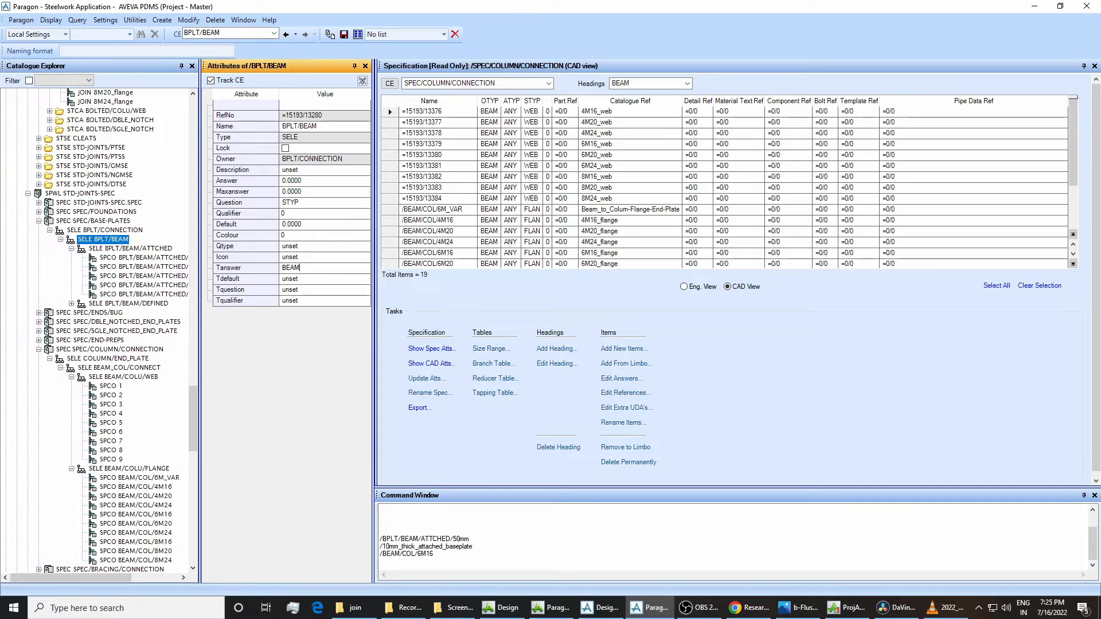
key("Return")
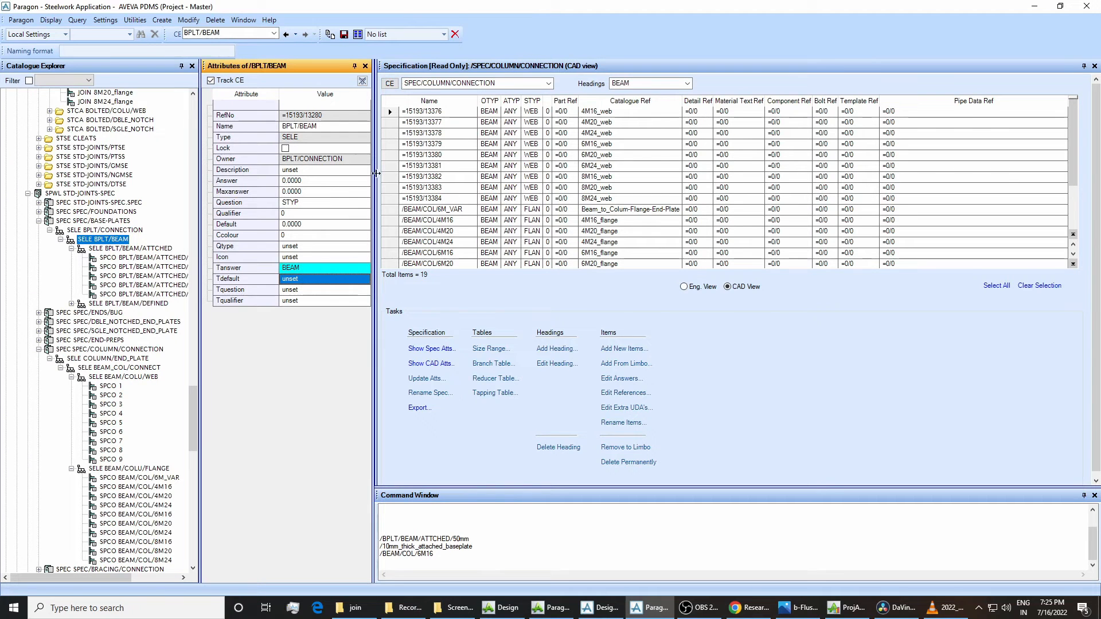
left_click(343, 35)
left_click(528, 315)
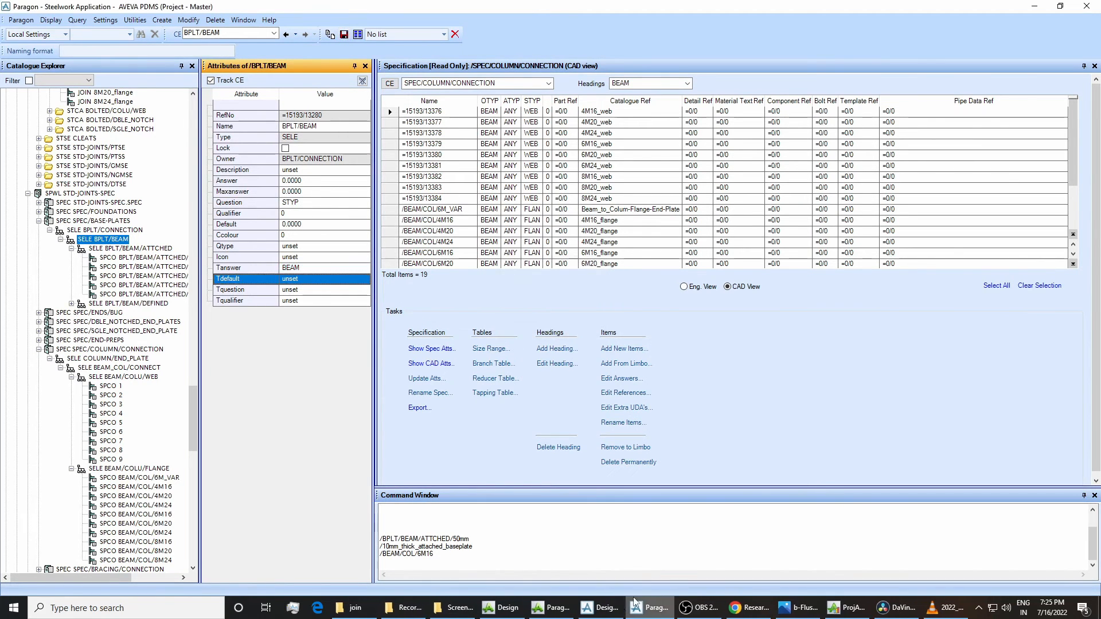
Switch to Design, refresh the session with the latest database changes, and save the work.
key("alt+Tab")
left_click(28, 20)
left_click(45, 45)
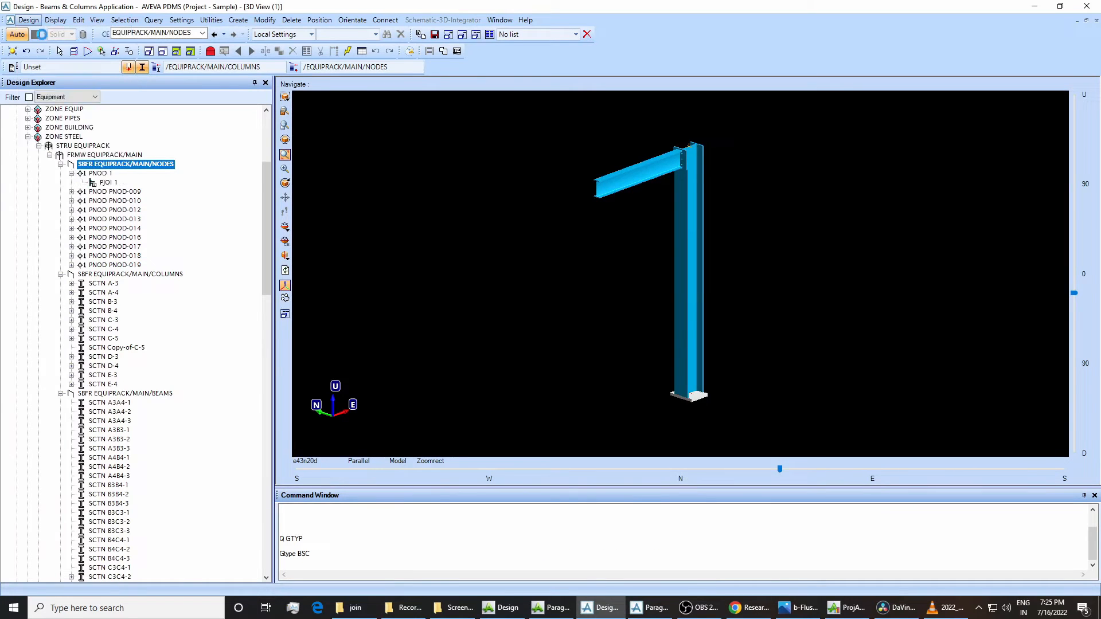
left_click(28, 20)
left_click(43, 34)
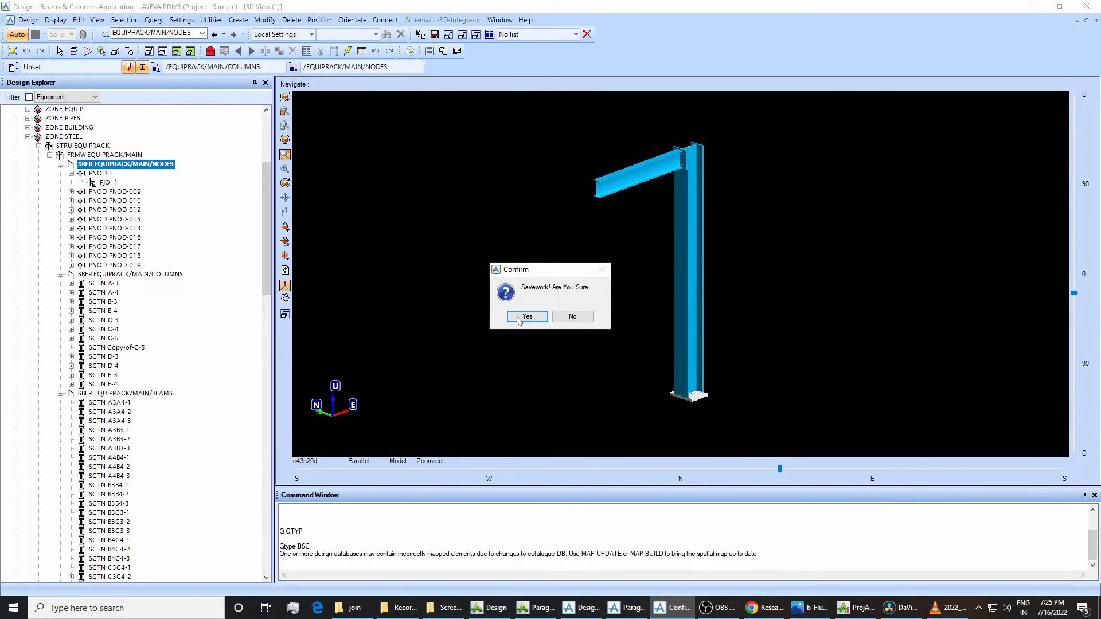
key("Return")
Try to open the joint specification from node PNOD 1 by identifying the lower end of column C-5.
left_click(686, 362)
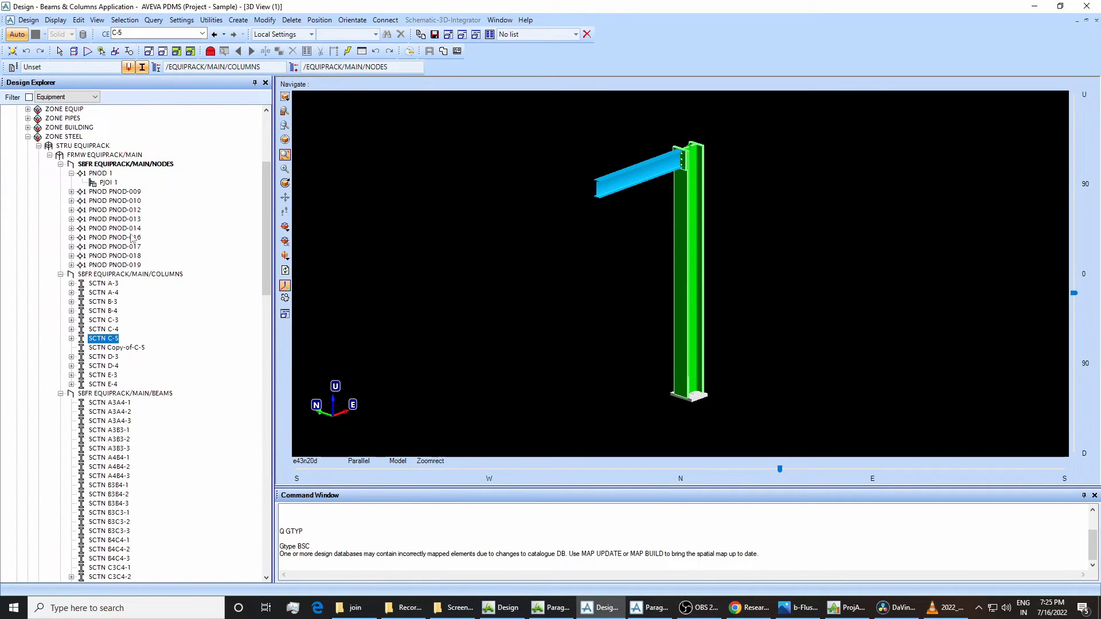
left_click(109, 173)
left_click(264, 20)
mouse_move(321, 188)
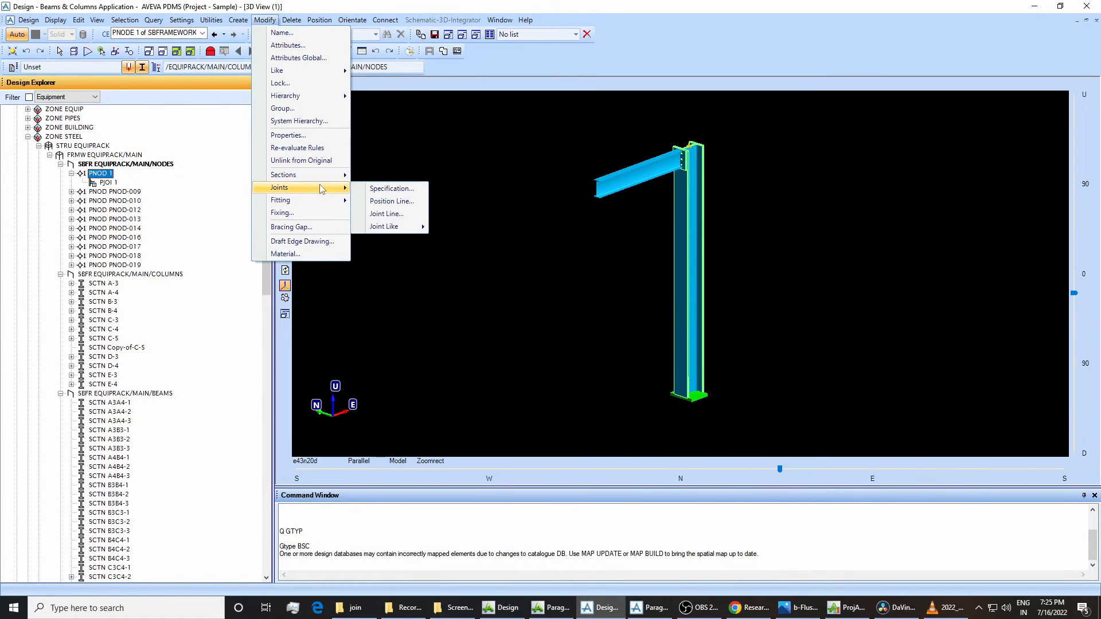
left_click(376, 188)
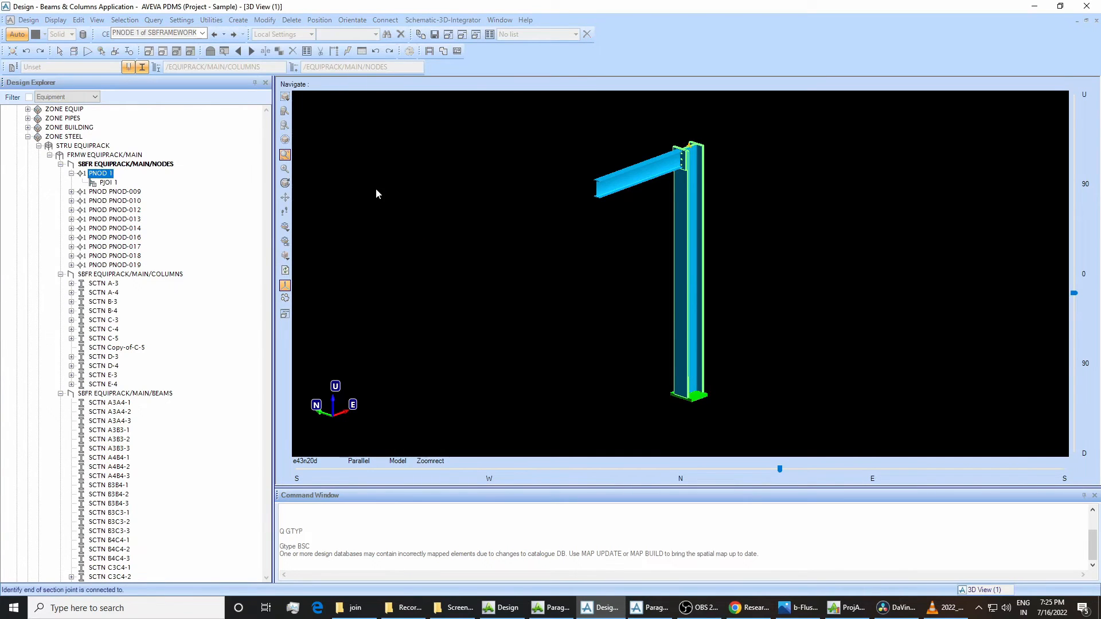
left_click(694, 376)
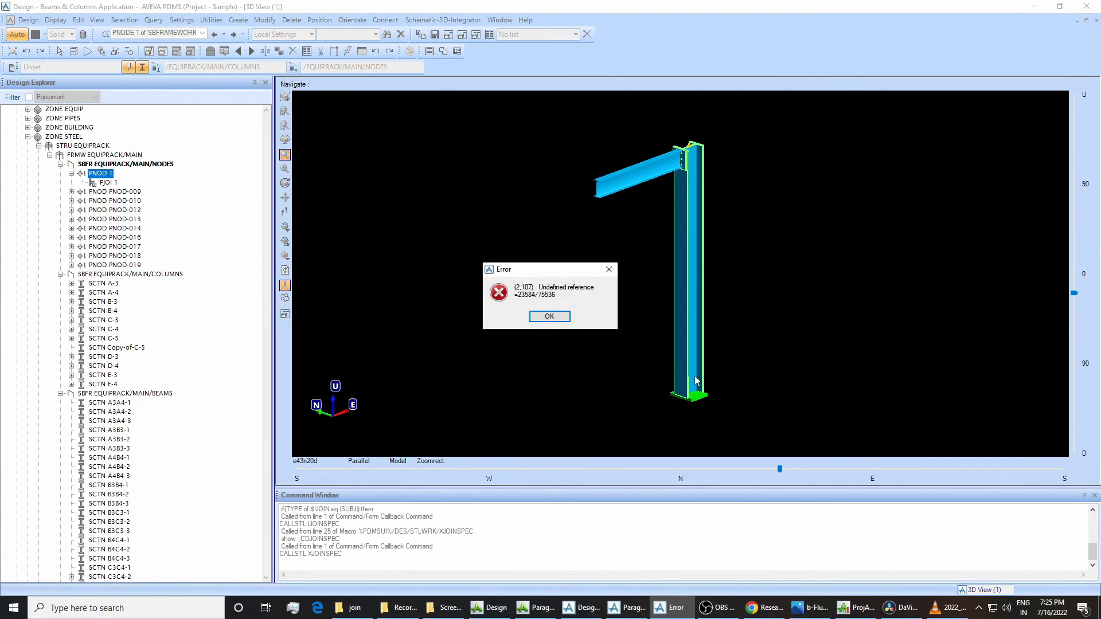
left_click(548, 316)
Open the joint specification of PJOI 1 under PNOD 1 for modification.
left_click(264, 20)
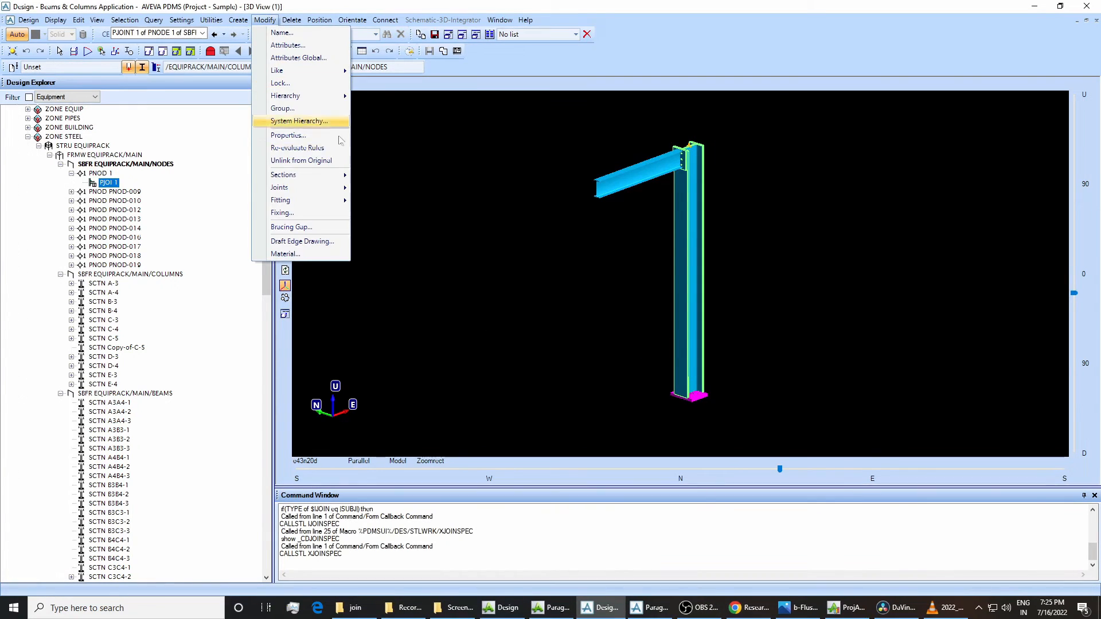
mouse_move(338, 189)
left_click(376, 188)
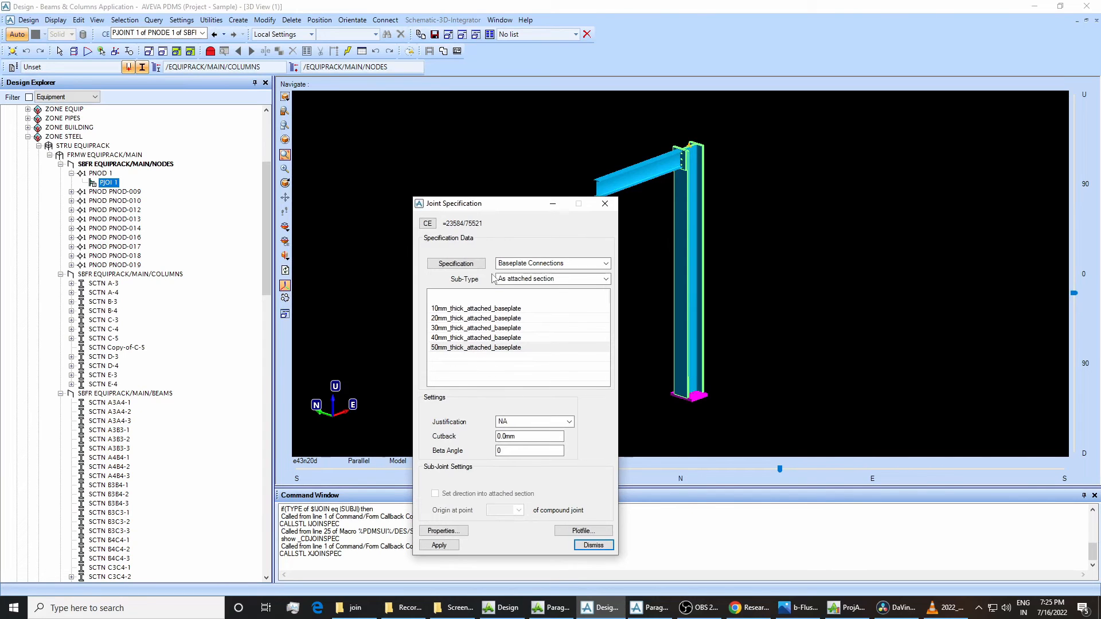
Check the Baseplate Connections options with sub-type As attached section, highlight 40mm_thick_attached_baseplate, and close the joint specification without applying.
left_click(514, 265)
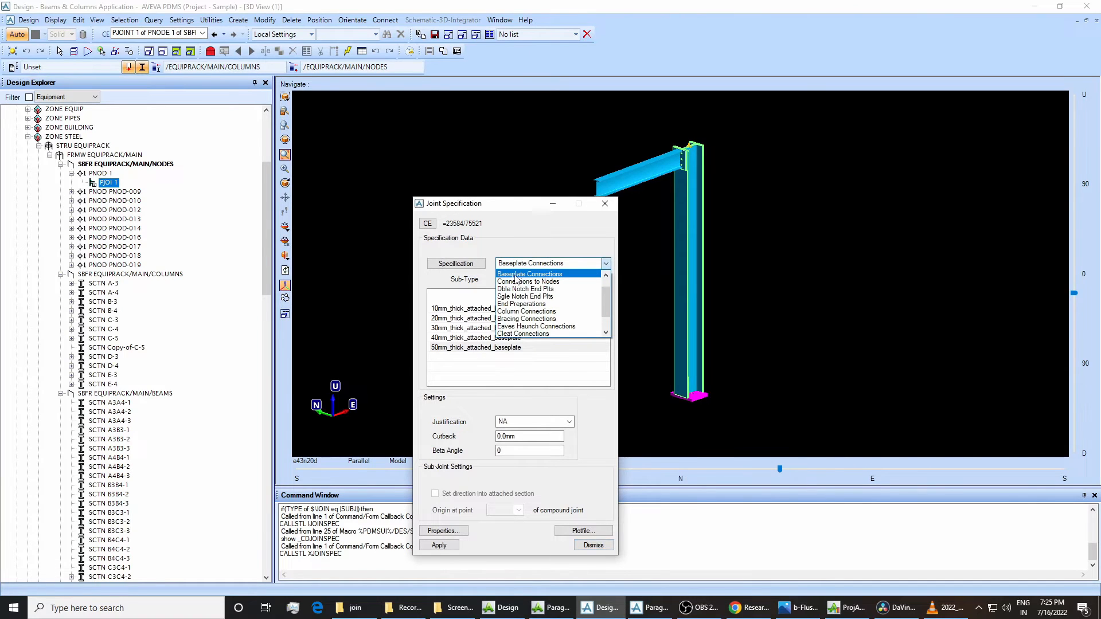
left_click(515, 274)
left_click(533, 279)
left_click(533, 286)
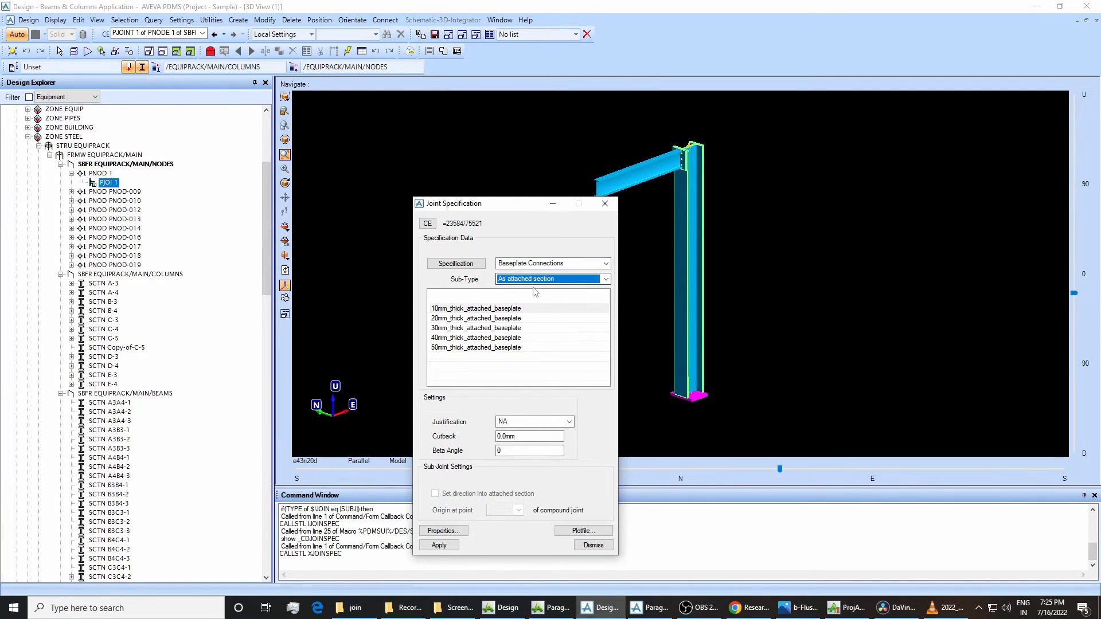
left_click(492, 337)
left_click(505, 327)
left_click(511, 338)
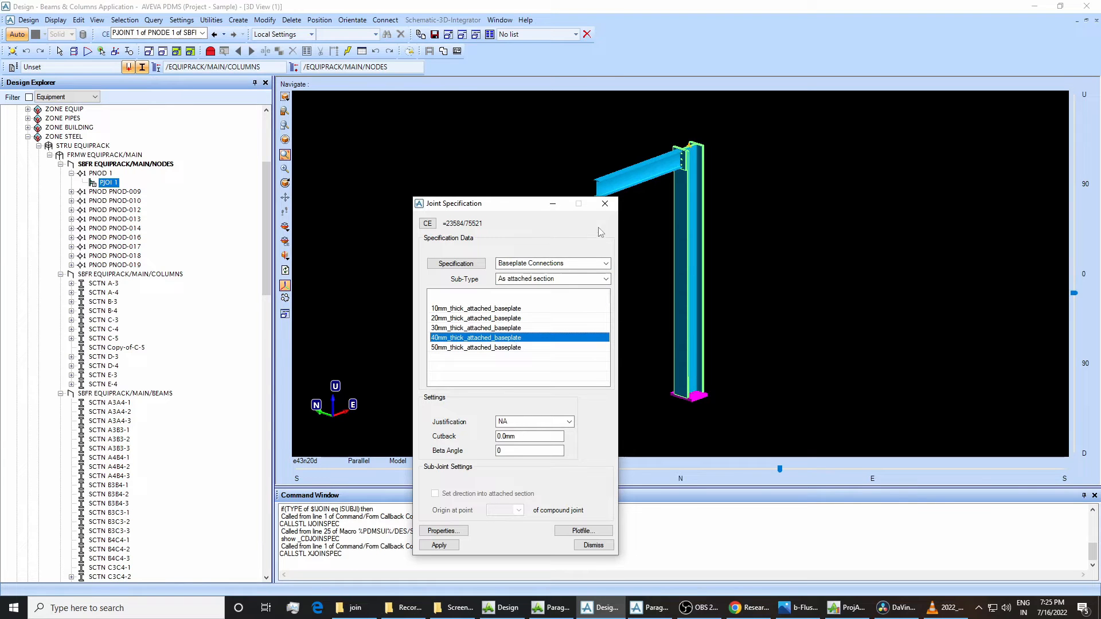
left_click(605, 202)
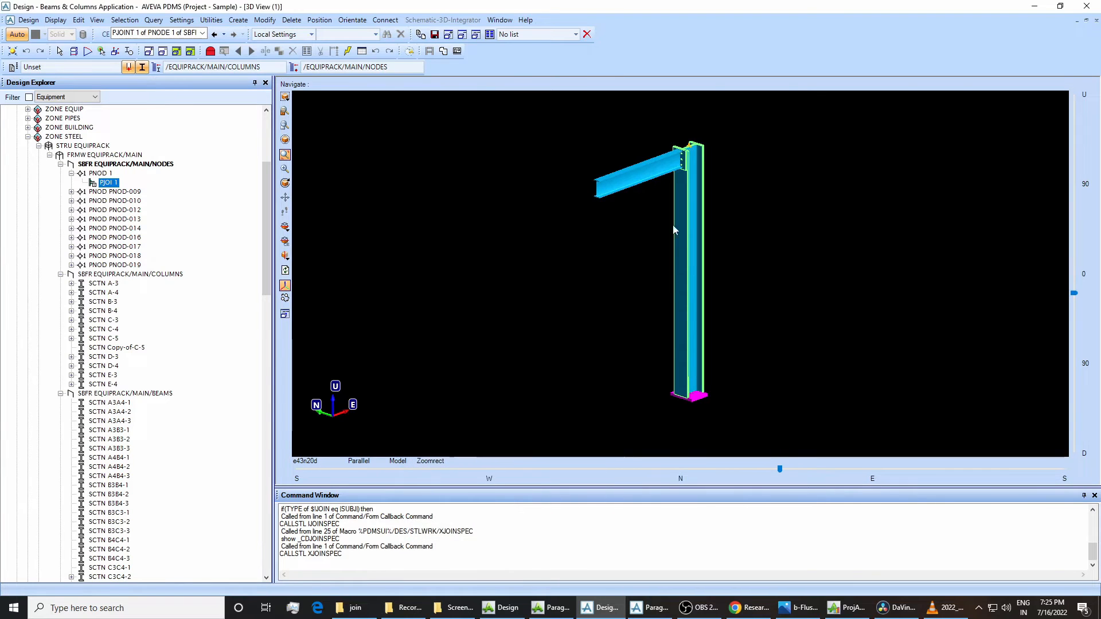
Clear the command window, query column C-5's generic type with "Q GTYP", and compare it with the BPLT/BEAM selector's Tanswer in Paragon.
right_click(393, 560)
left_click(435, 551)
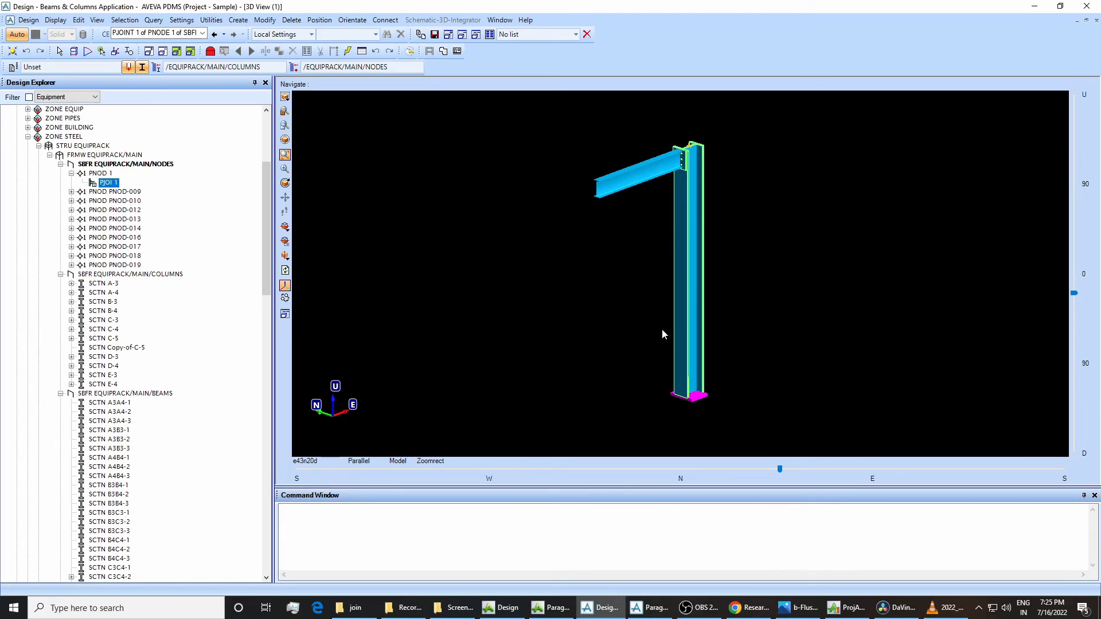
left_click(676, 322)
left_click(316, 556)
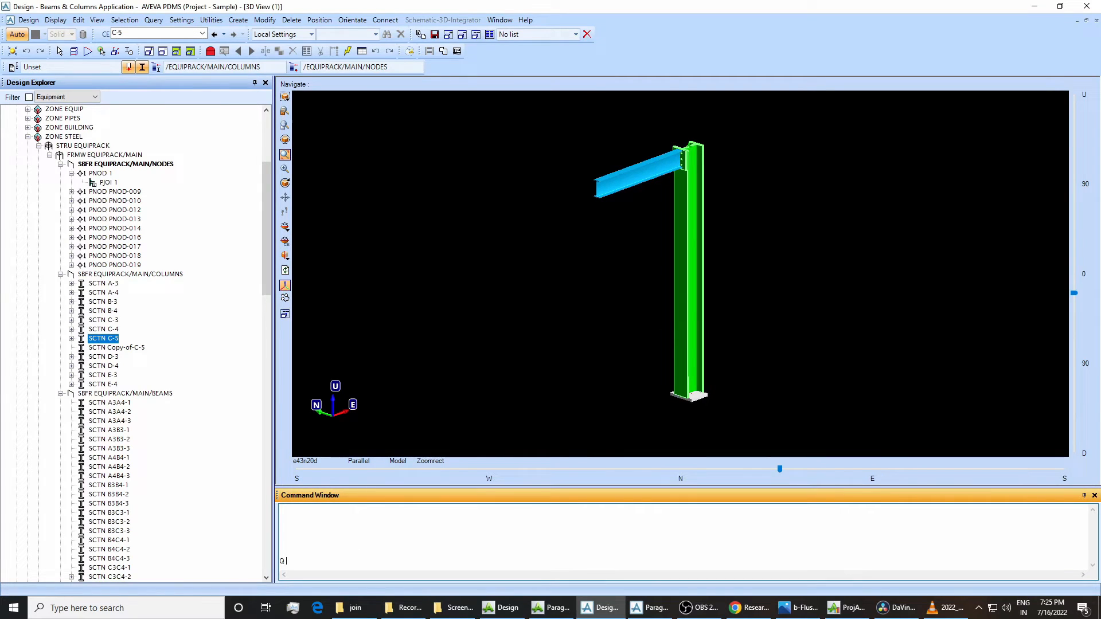
type("Q GTYP")
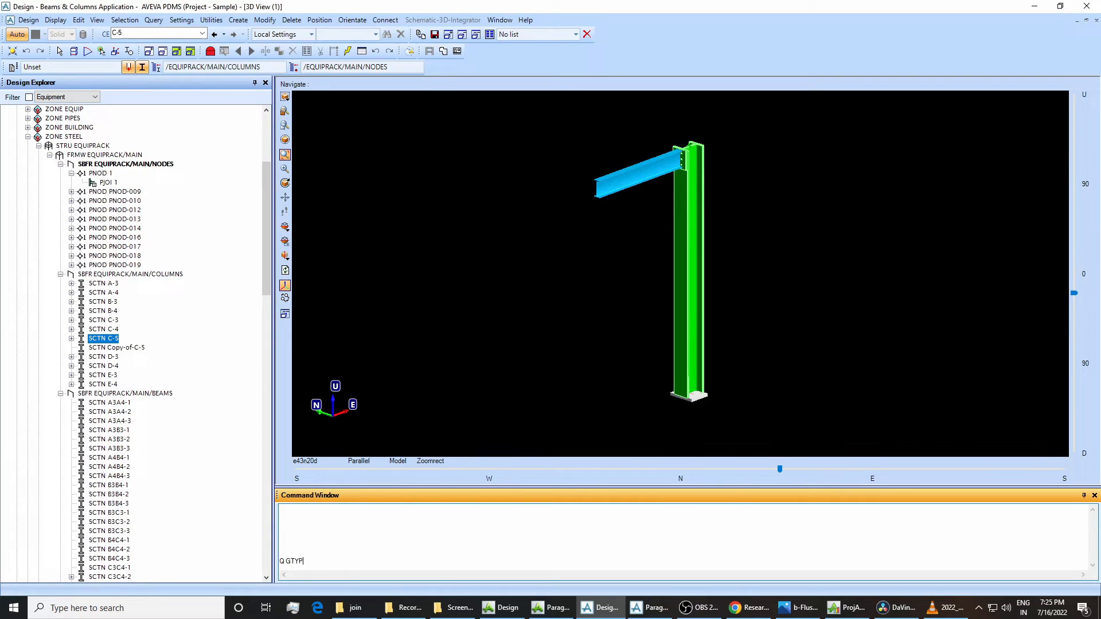
key("Return")
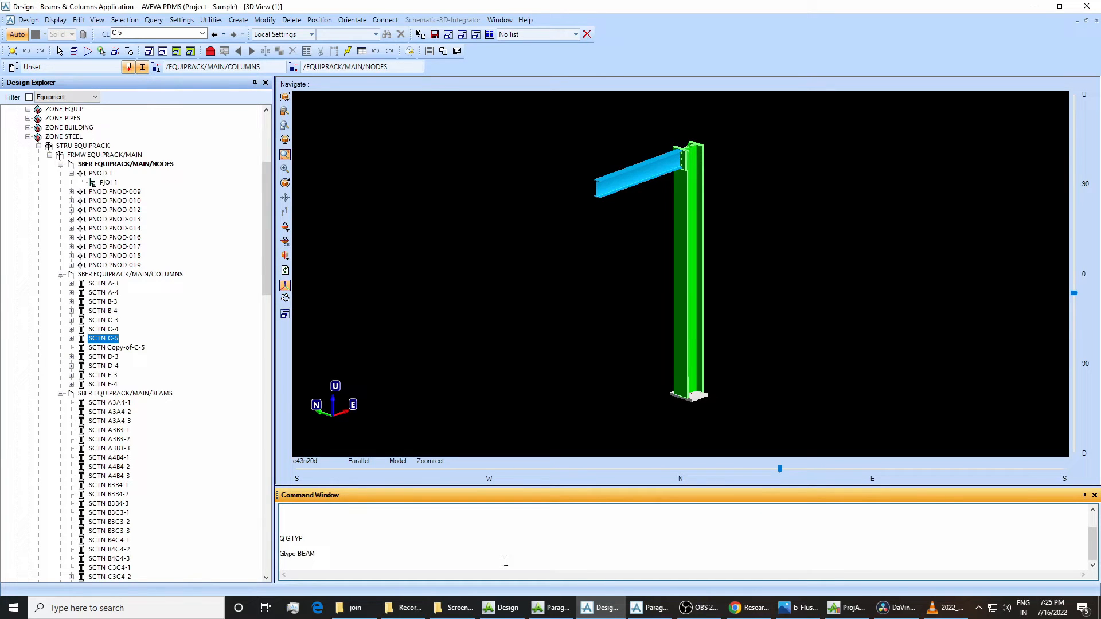
left_click(648, 608)
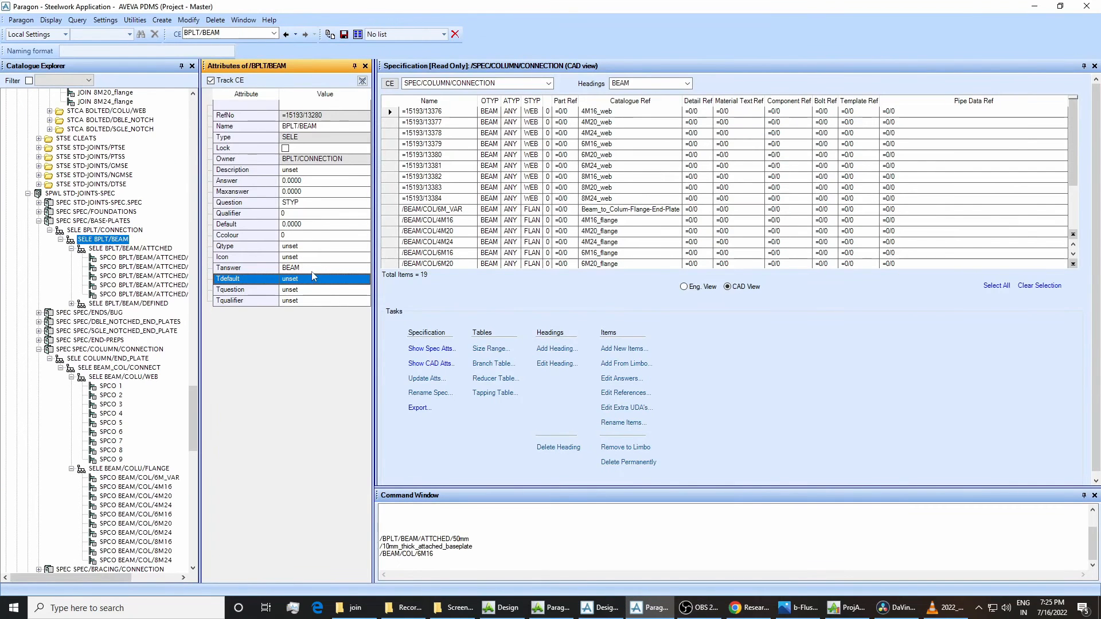
left_click(599, 608)
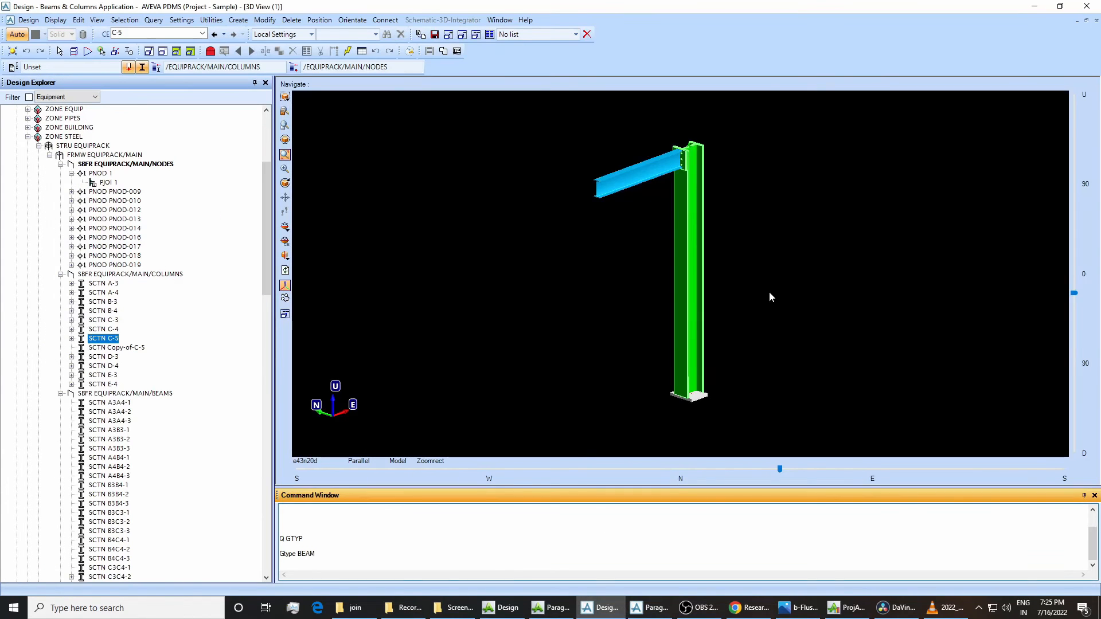
Add the column Copy-of-C-5 to the 3D view and select it there.
right_click(139, 348)
mouse_move(198, 357)
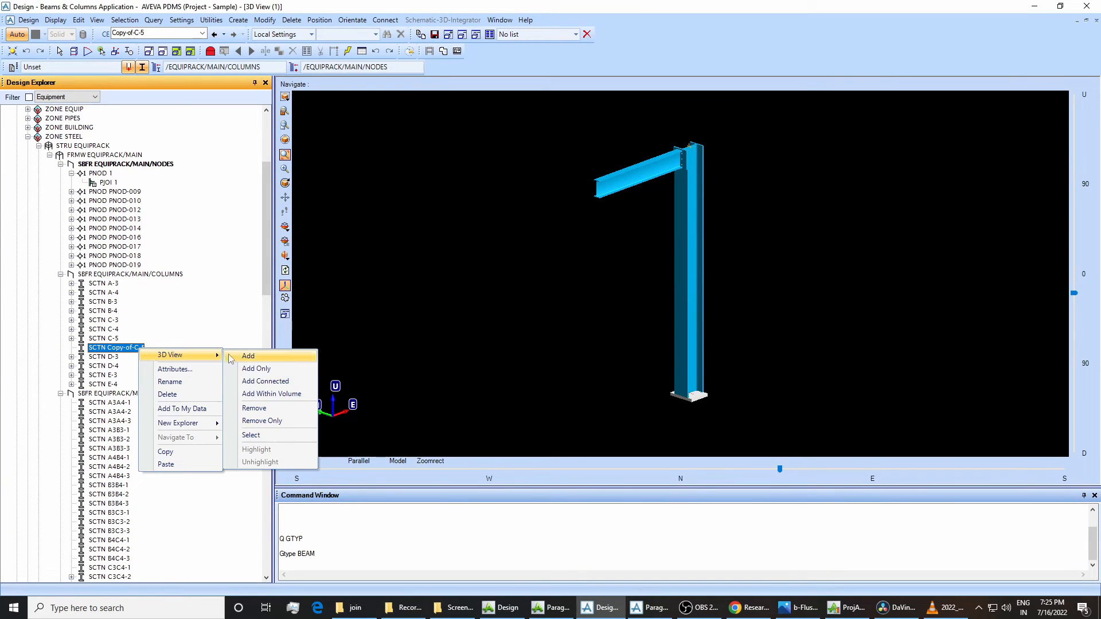
left_click(244, 357)
left_click(763, 178)
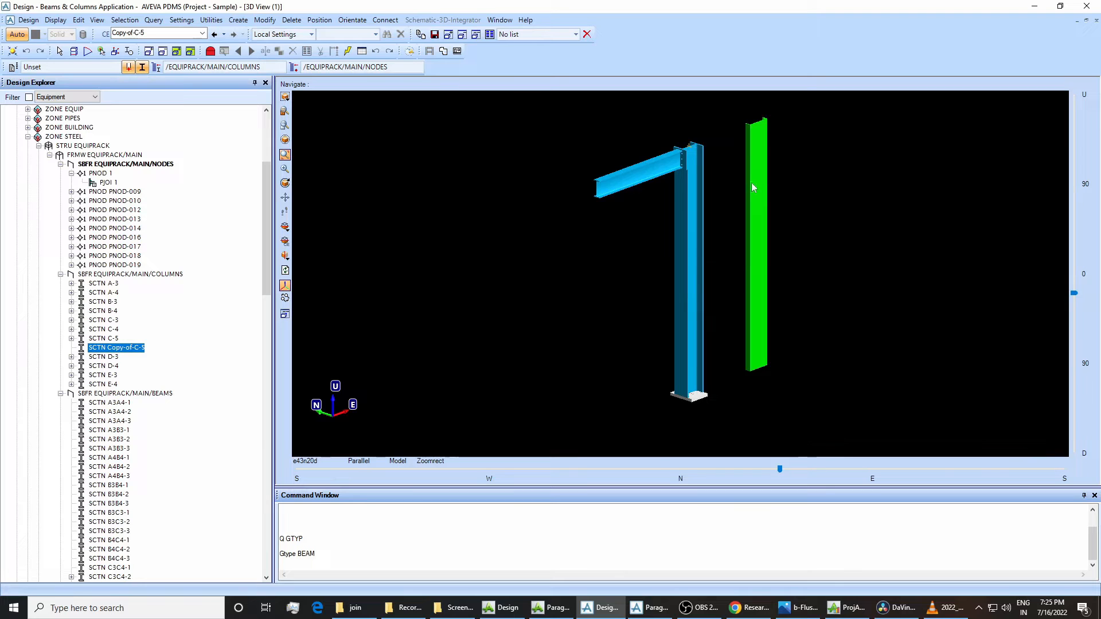
Query the generic type of column Copy-of-C-5 with "Q GTYP".
left_click(316, 537)
type("Q GTYP")
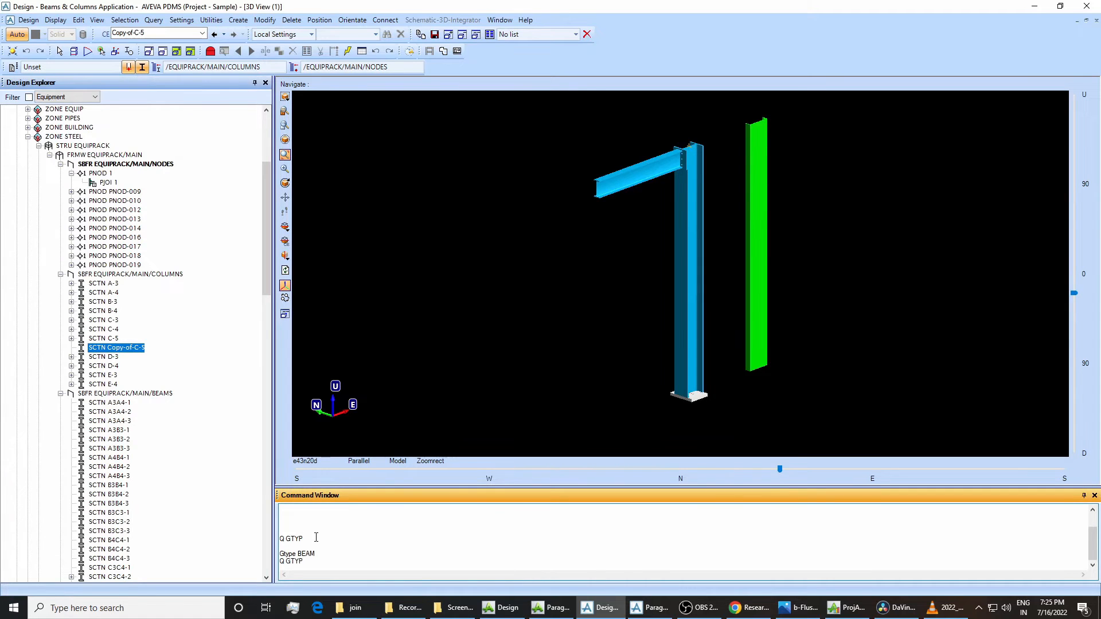
key("Return")
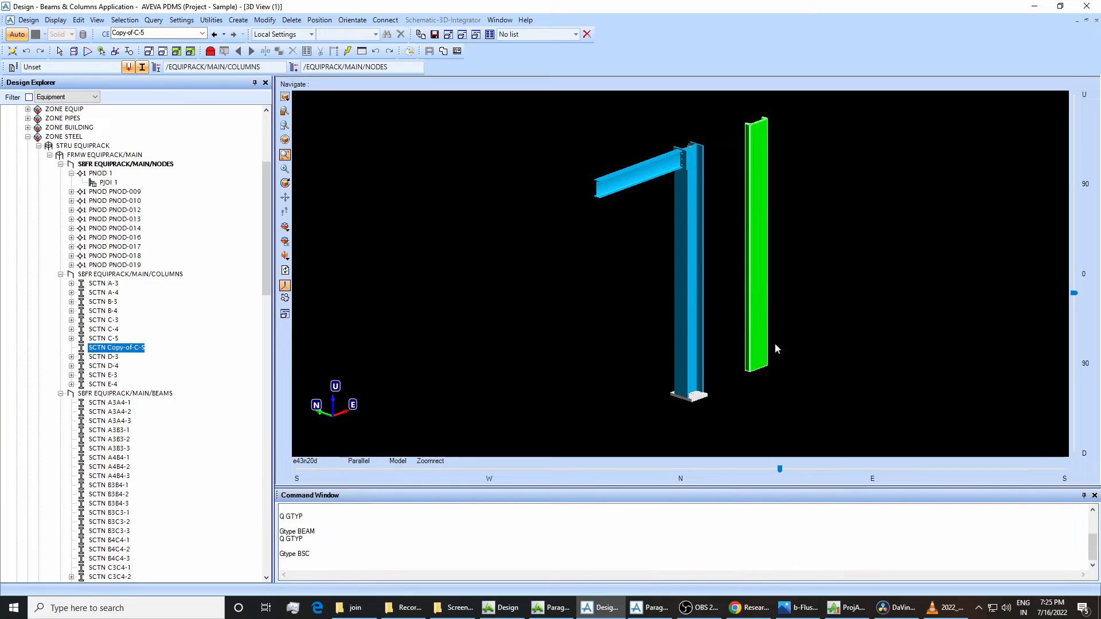
Open the joint specification for the lower end of column Copy-of-C-5 and move its dialog over the 3D view.
left_click(265, 20)
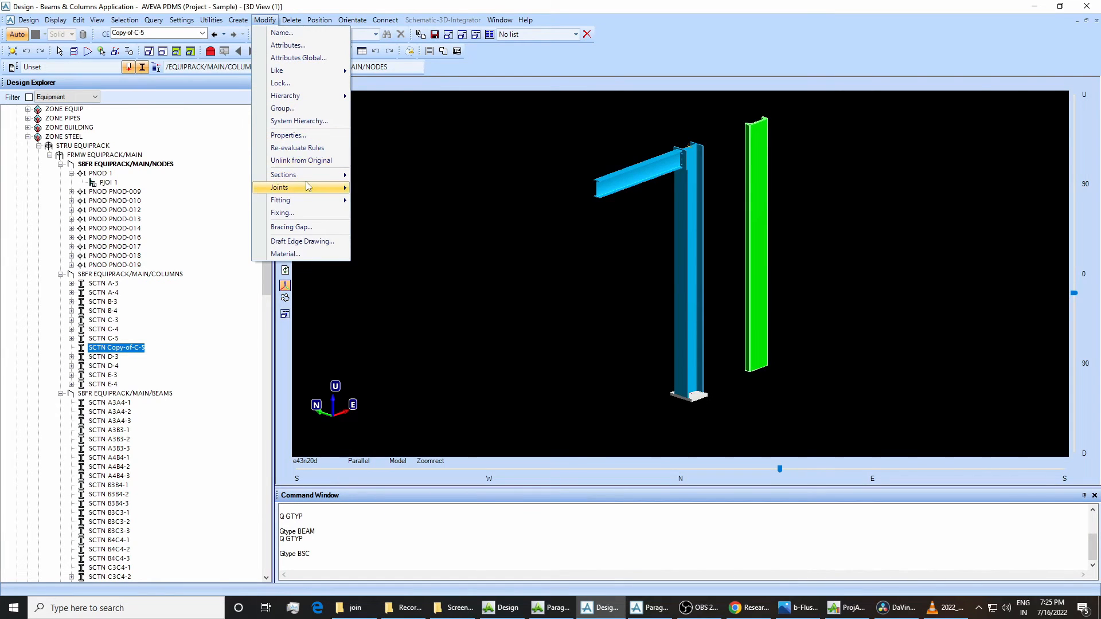
mouse_move(305, 187)
left_click(366, 190)
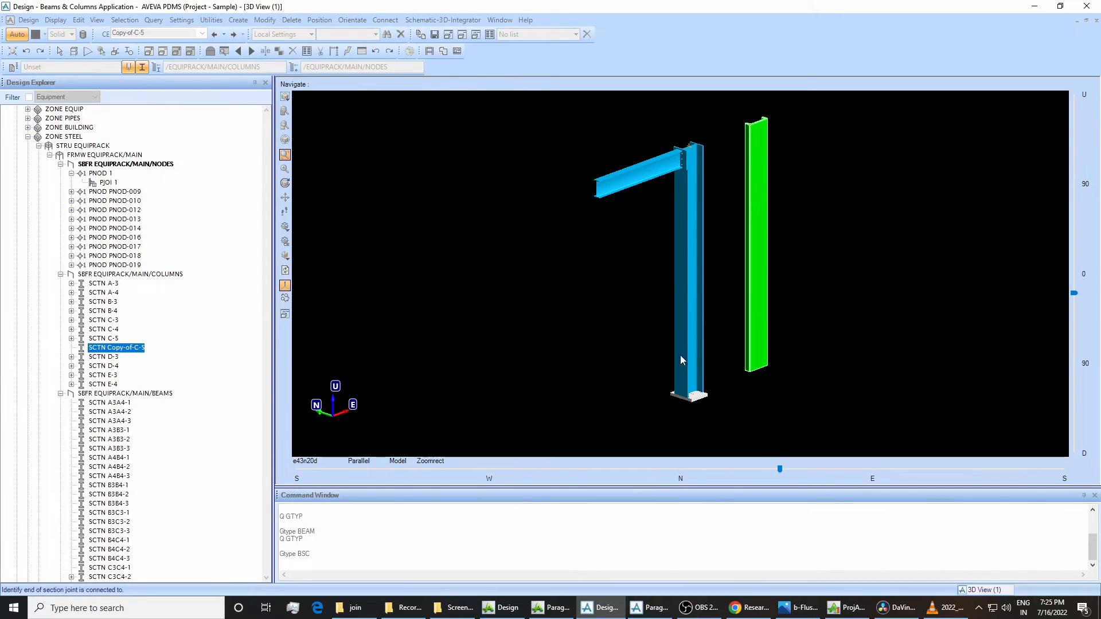
left_click(757, 372)
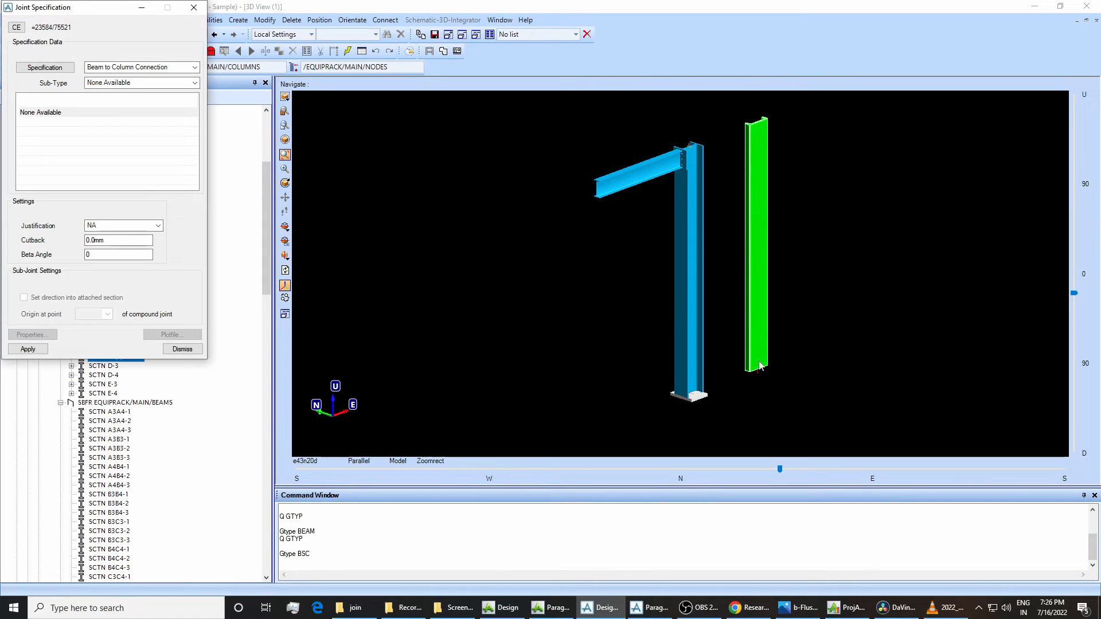
left_click_drag(102, 7, 477, 180)
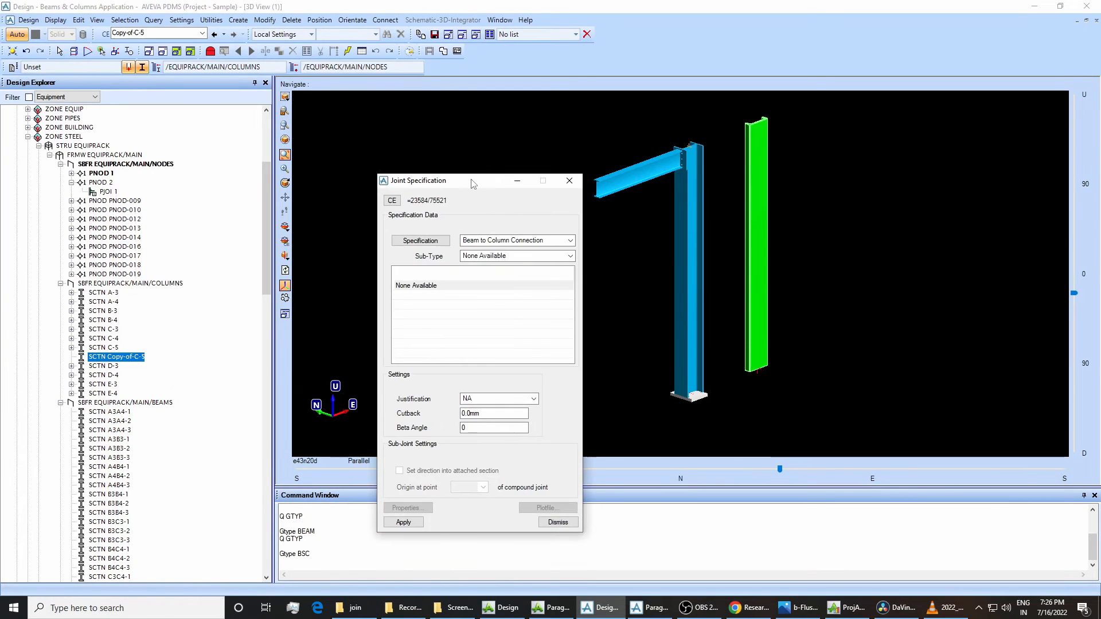
Choose Baseplate Connections as the specification for Copy-of-C-5's joint and check the available sub-types and joints.
left_click(488, 241)
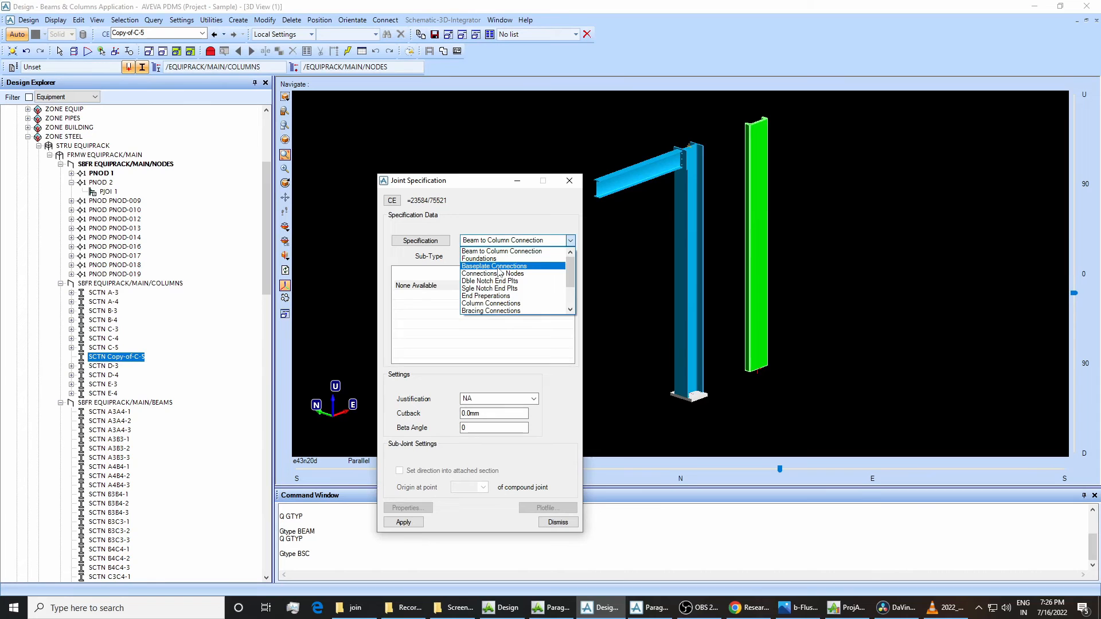
left_click(497, 268)
left_click(488, 256)
left_click(486, 263)
left_click(478, 286)
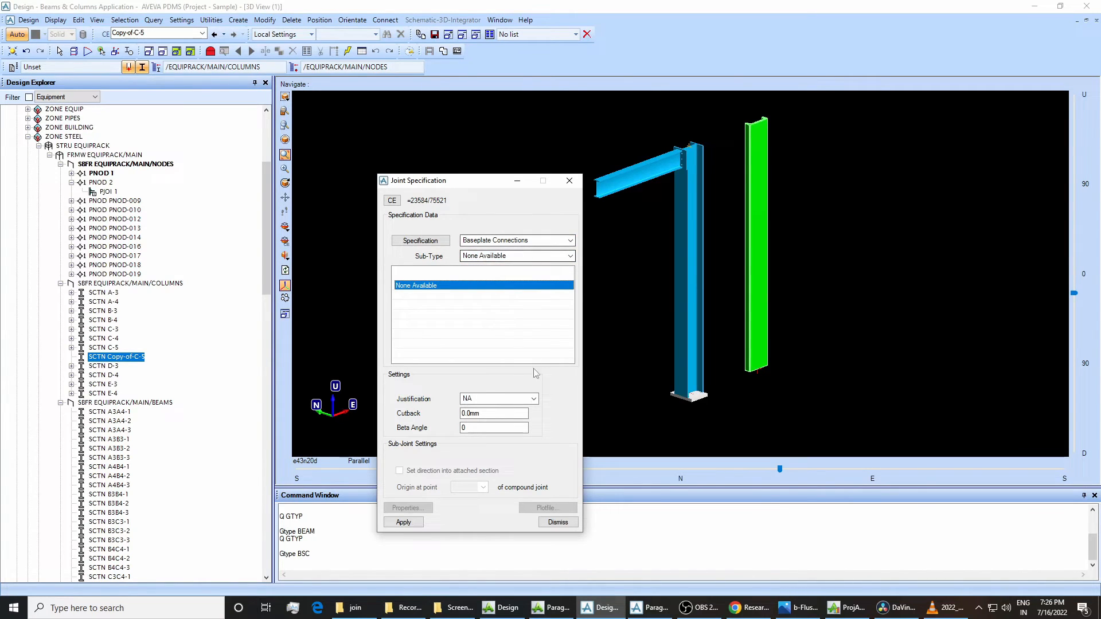
In Paragon, examine the attributes of SPEC/BASE-PLATES, BPLT/CONNECTION and BPLT/BEAM, and return to Design to compare them with the joint options.
left_click(648, 608)
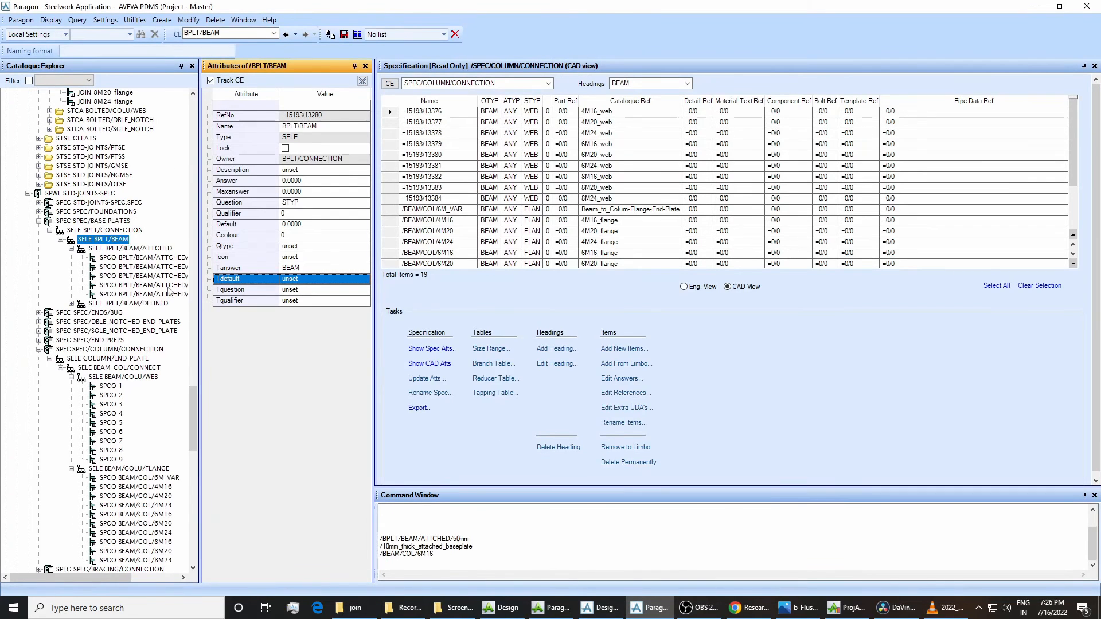
left_click(109, 222)
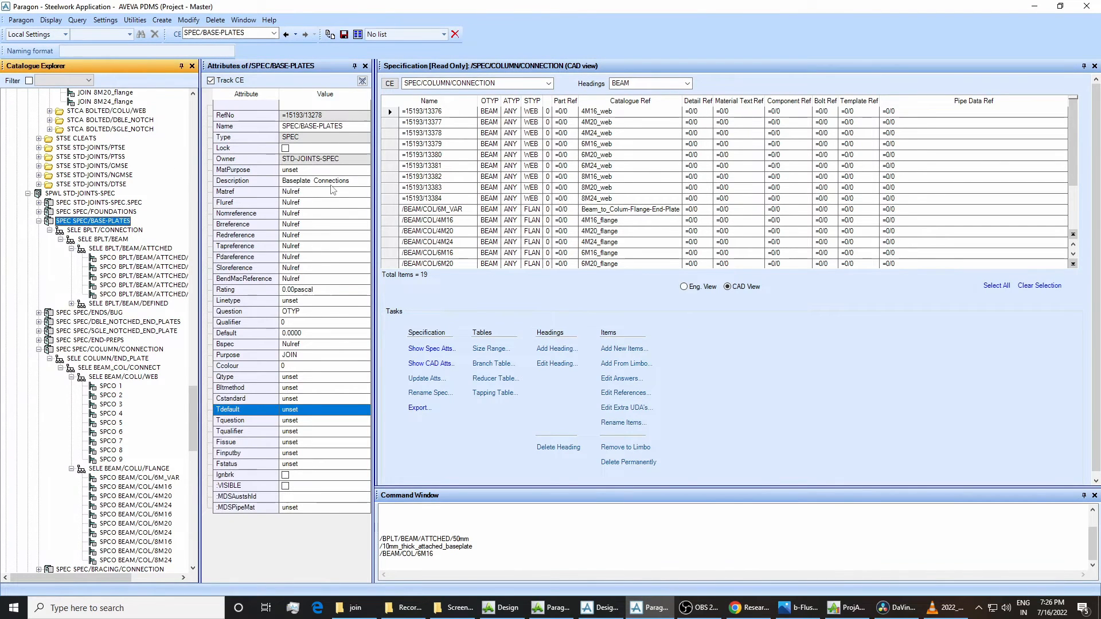
key("Down")
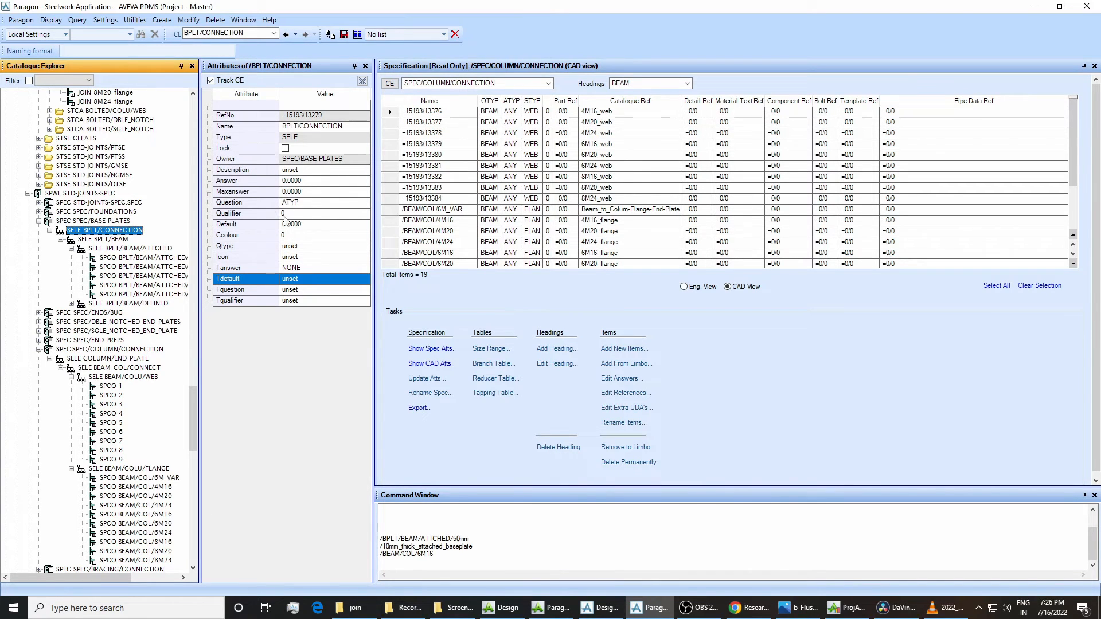
left_click(126, 240)
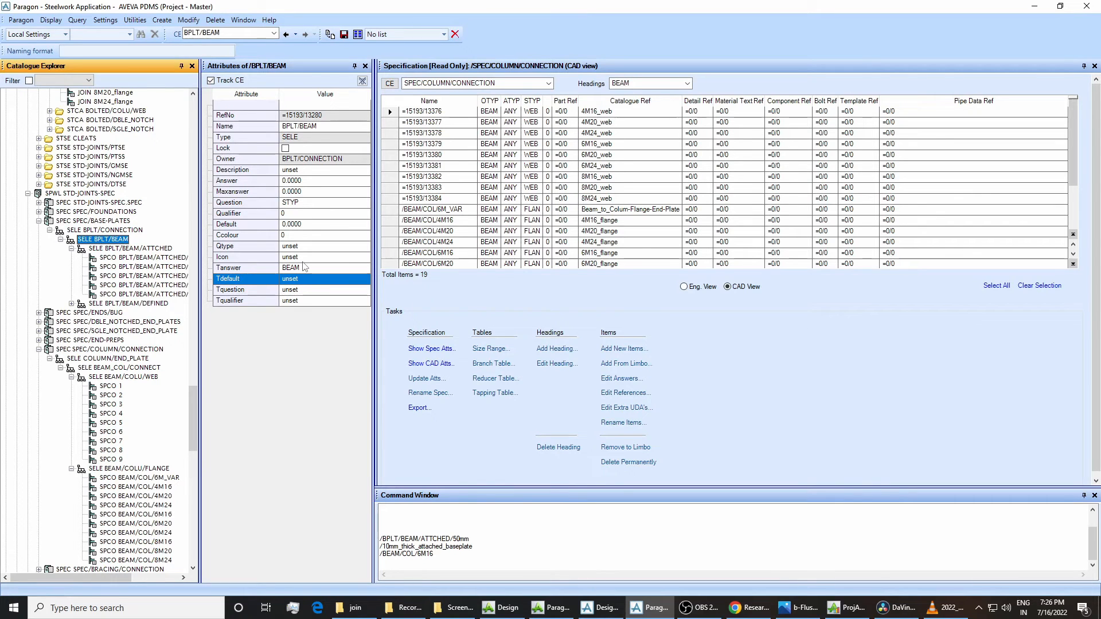
left_click(599, 608)
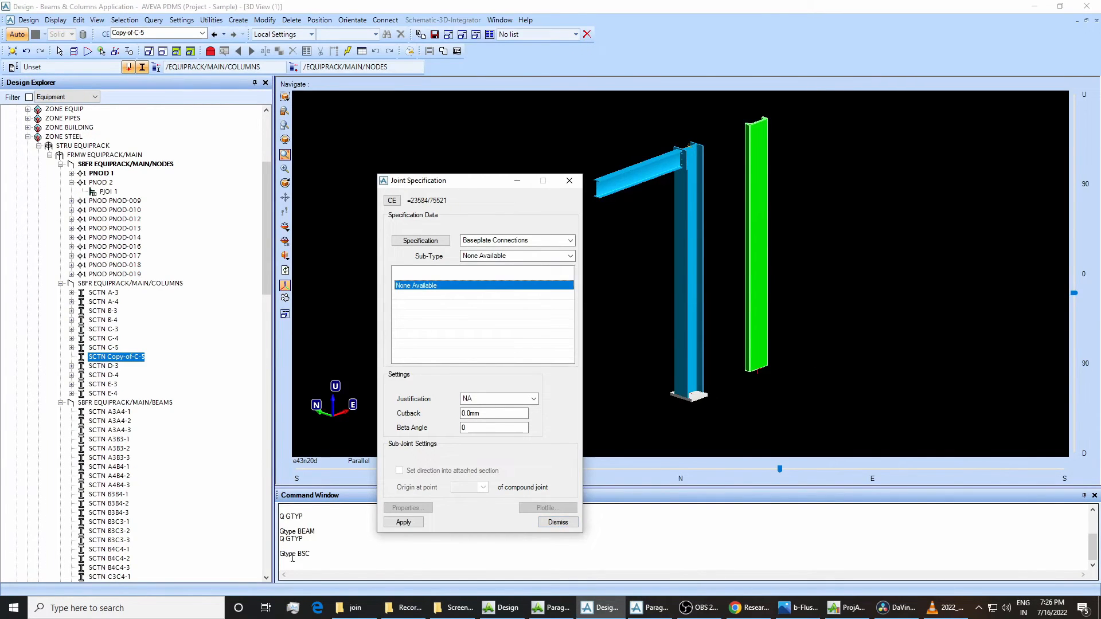
Switch between Paragon and Design to compare BPLT/CONNECTION's Question and BPLT/BEAM's Tanswer with the generic type of Copy-of-C-5.
left_click(645, 608)
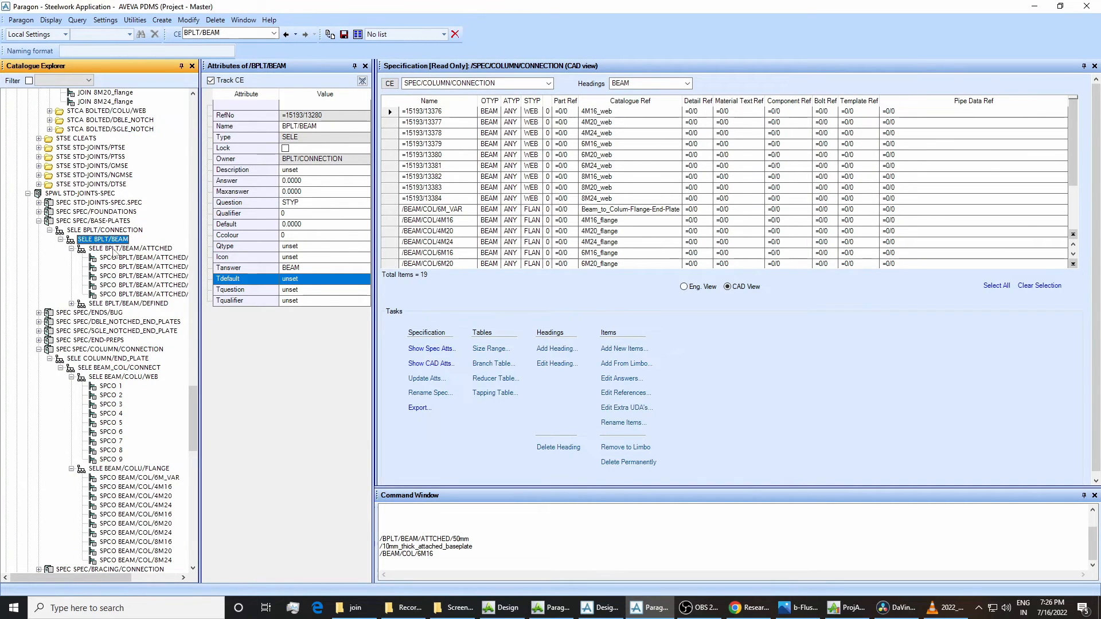
left_click(90, 231)
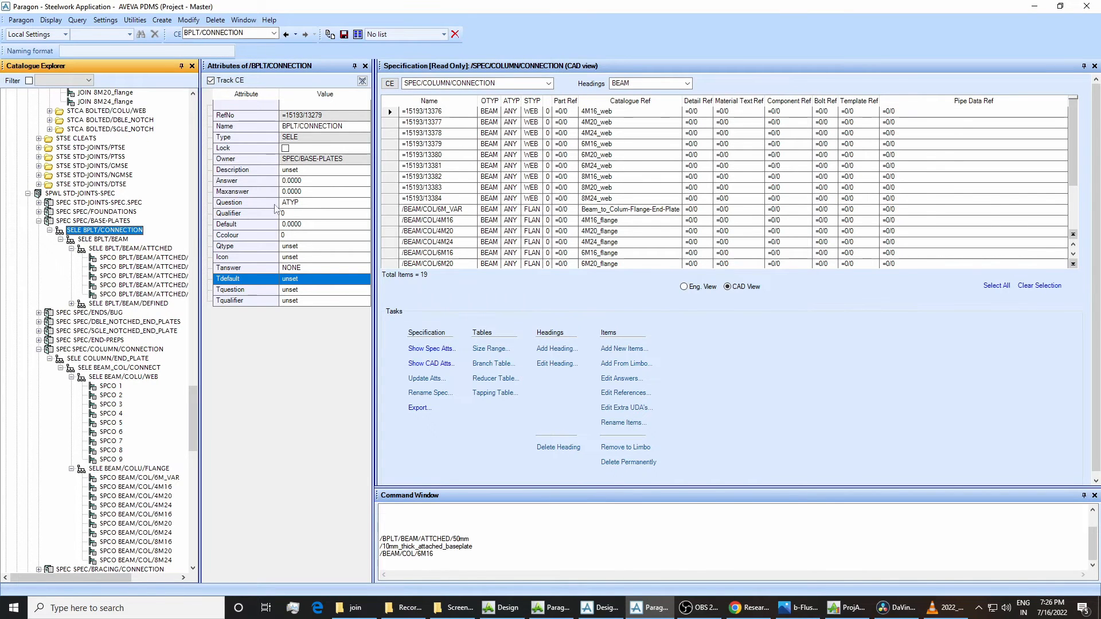
key("Down")
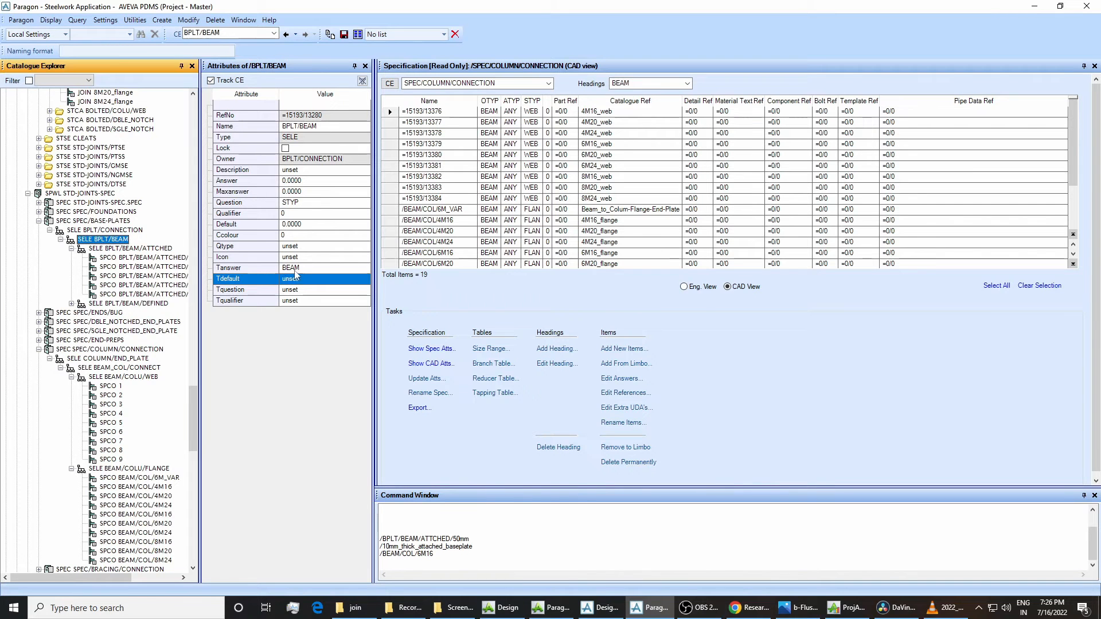
left_click(599, 609)
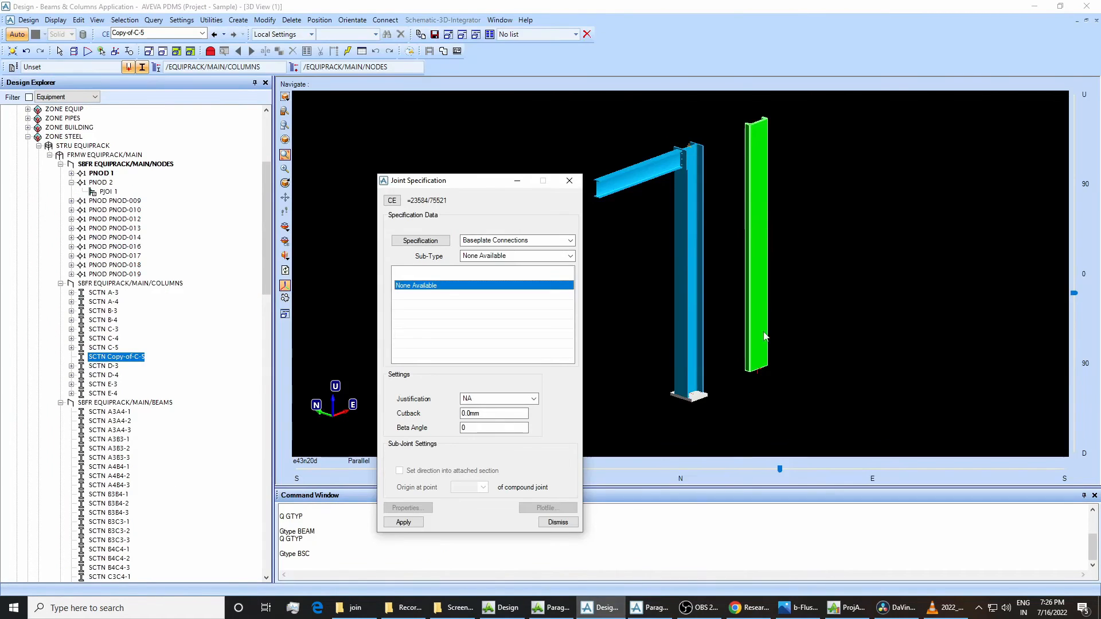
left_click(651, 607)
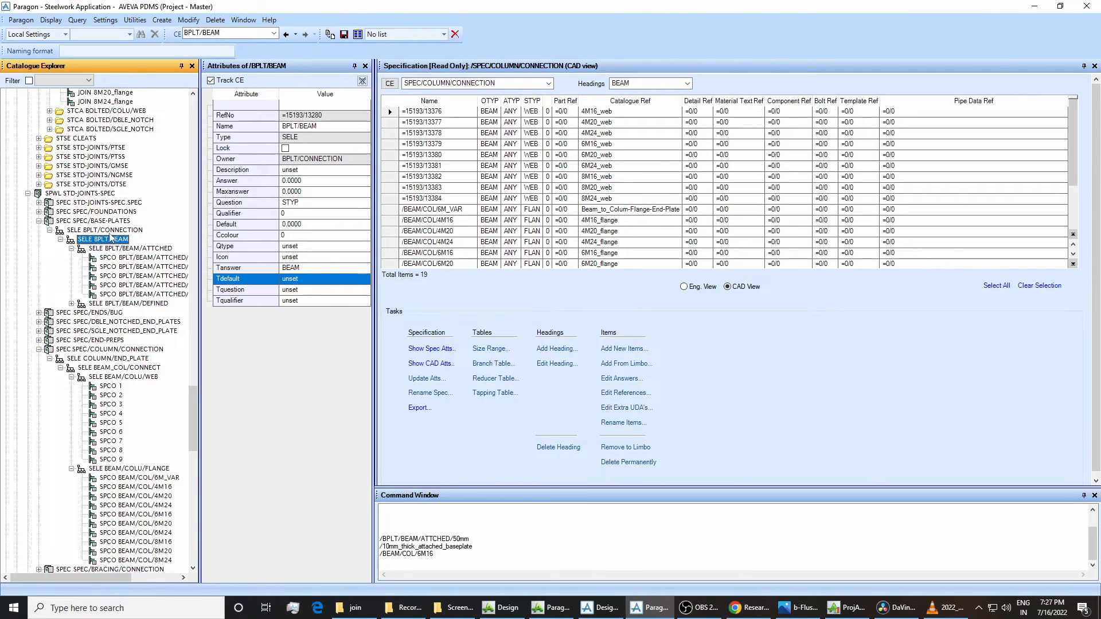
left_click(109, 230)
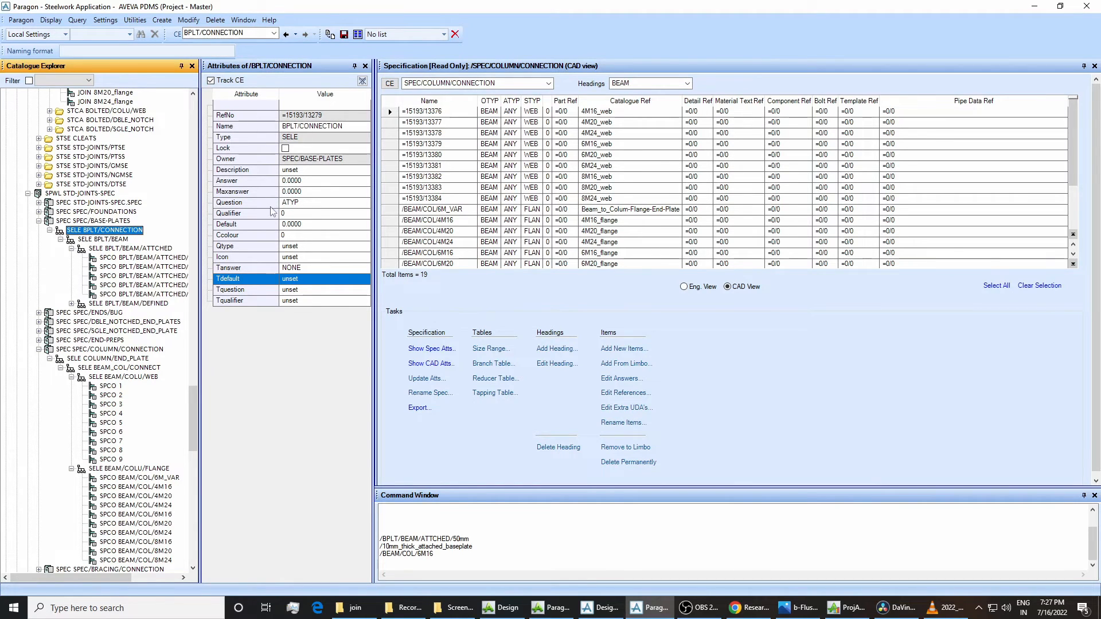
left_click(115, 240)
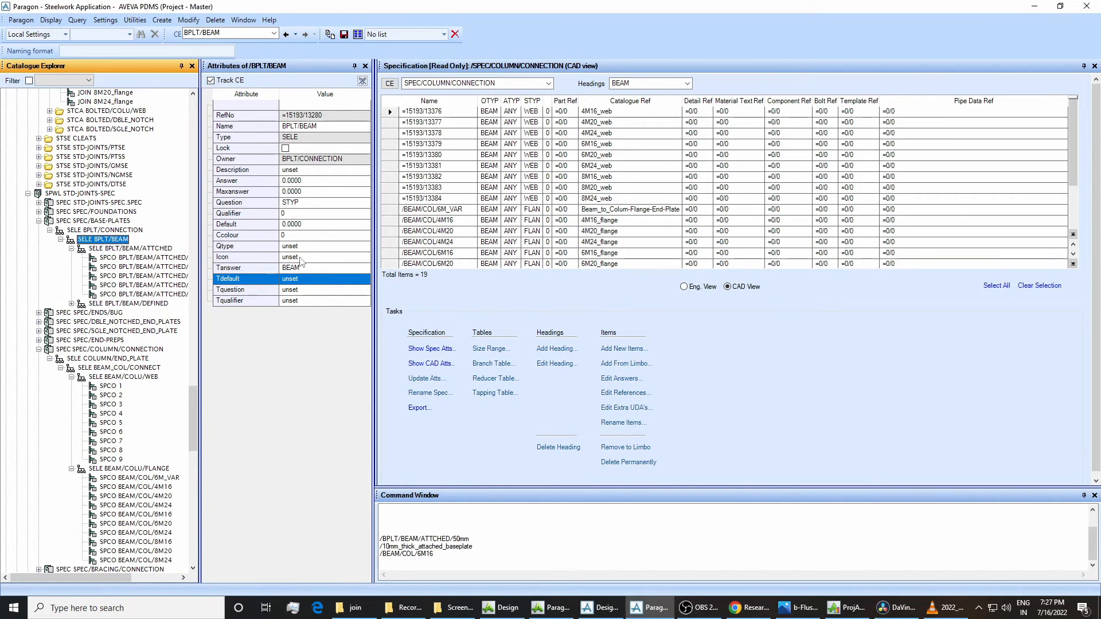
left_click(599, 607)
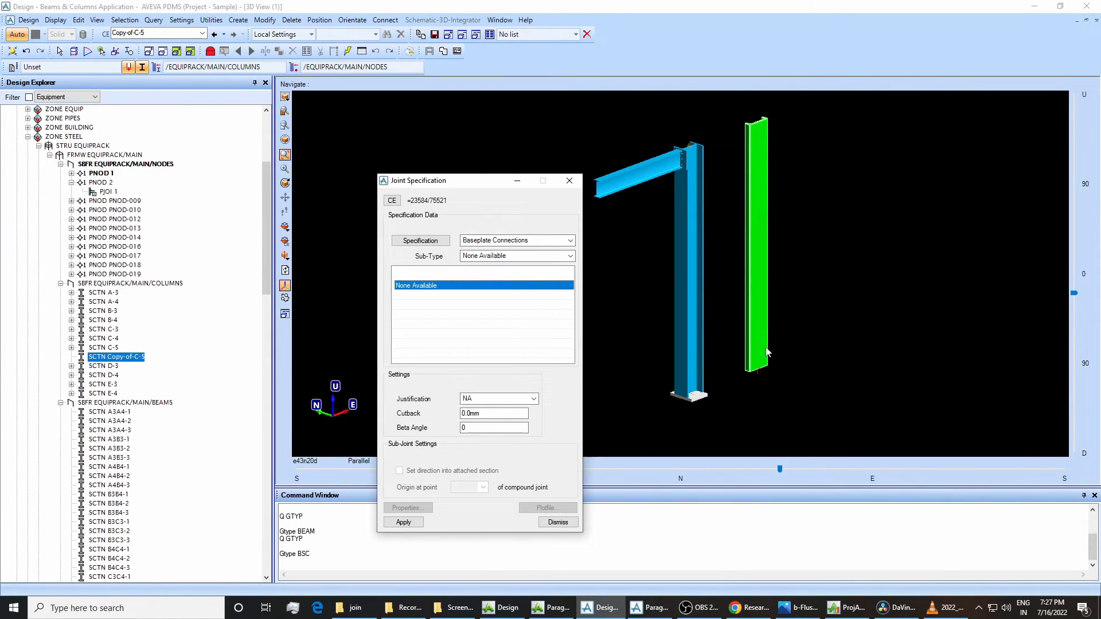
left_click(648, 608)
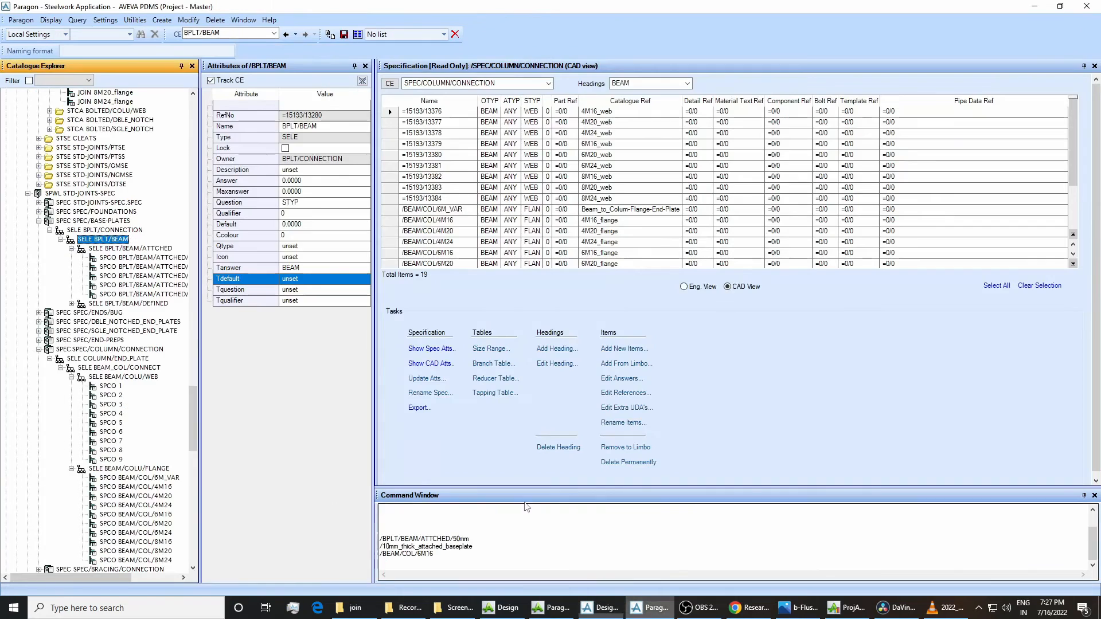
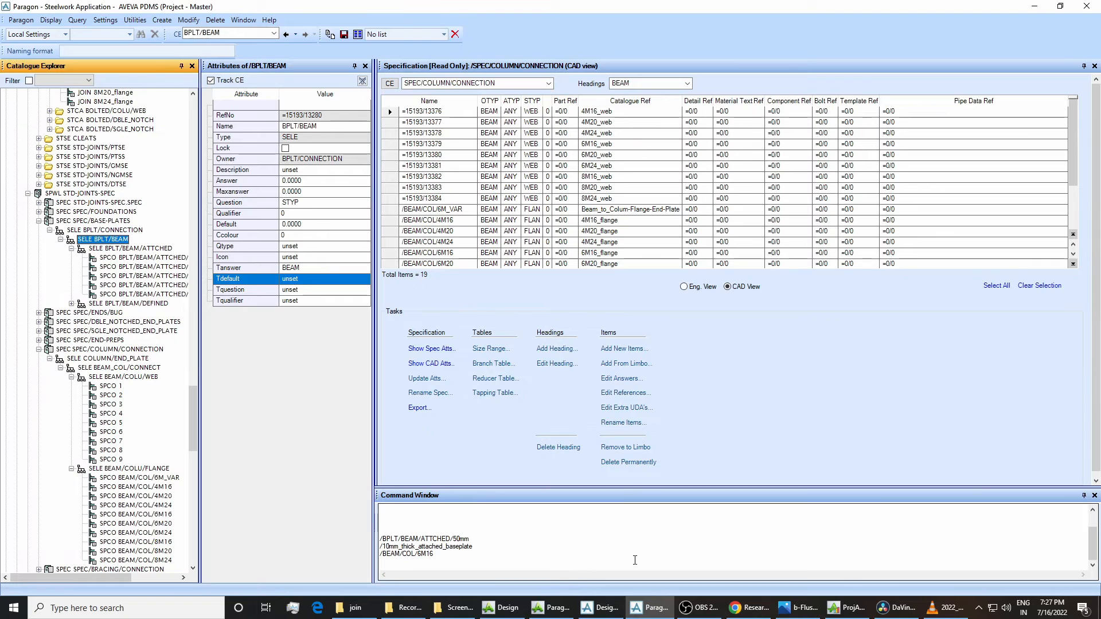
Switch to Design, dismiss the joint specification and delete the node PNOD 1 from EQUIPRACK/MAIN/NODES.
key("alt+Tab")
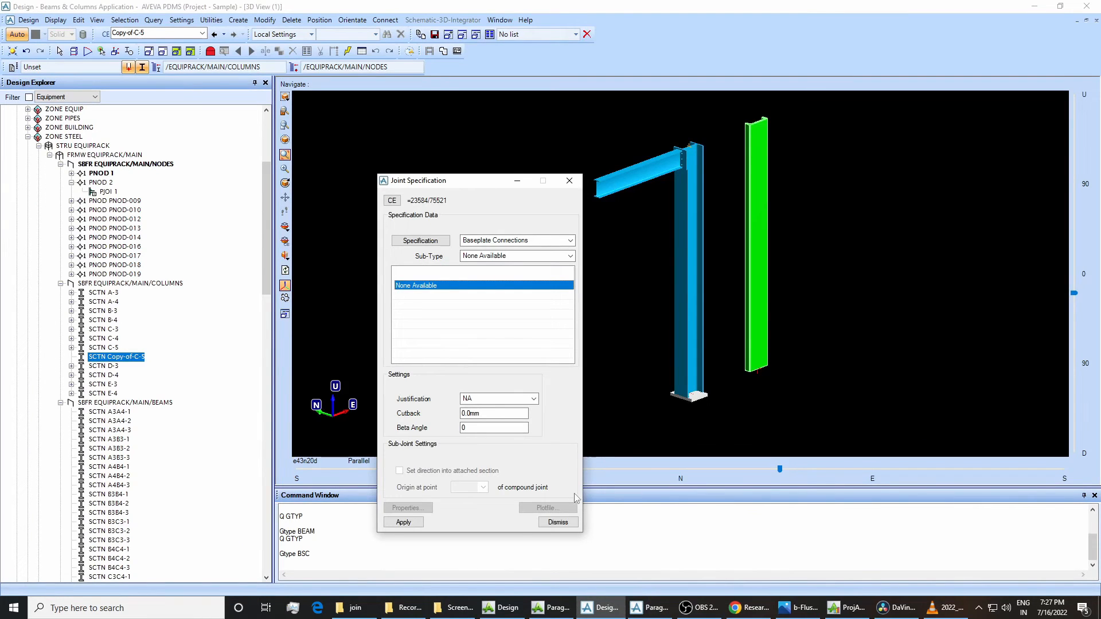
left_click(558, 522)
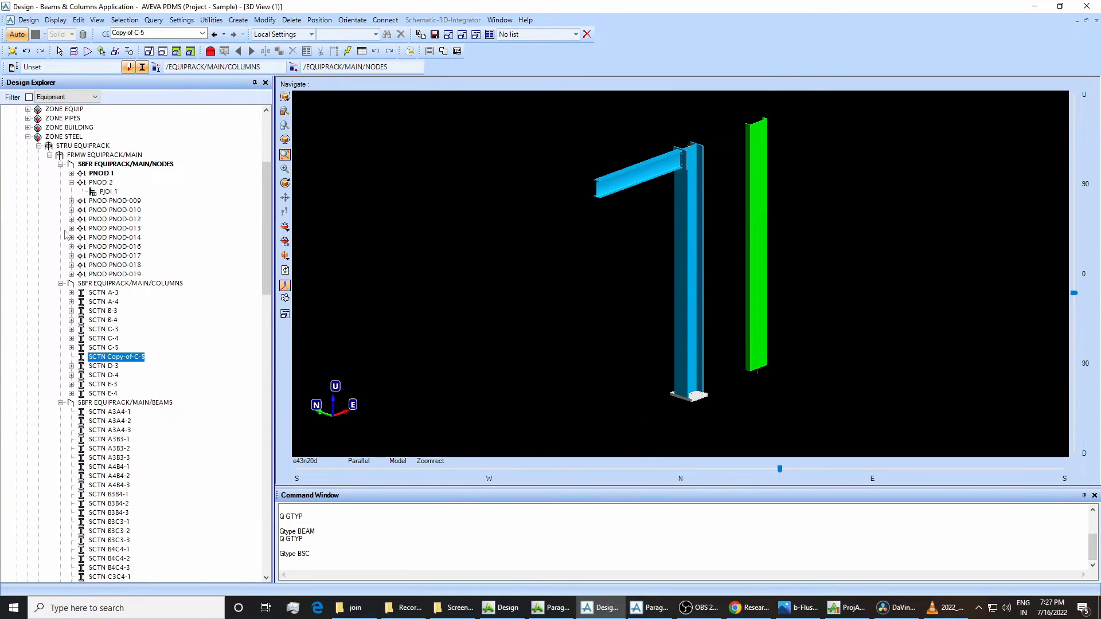
right_click(91, 174)
left_click(113, 222)
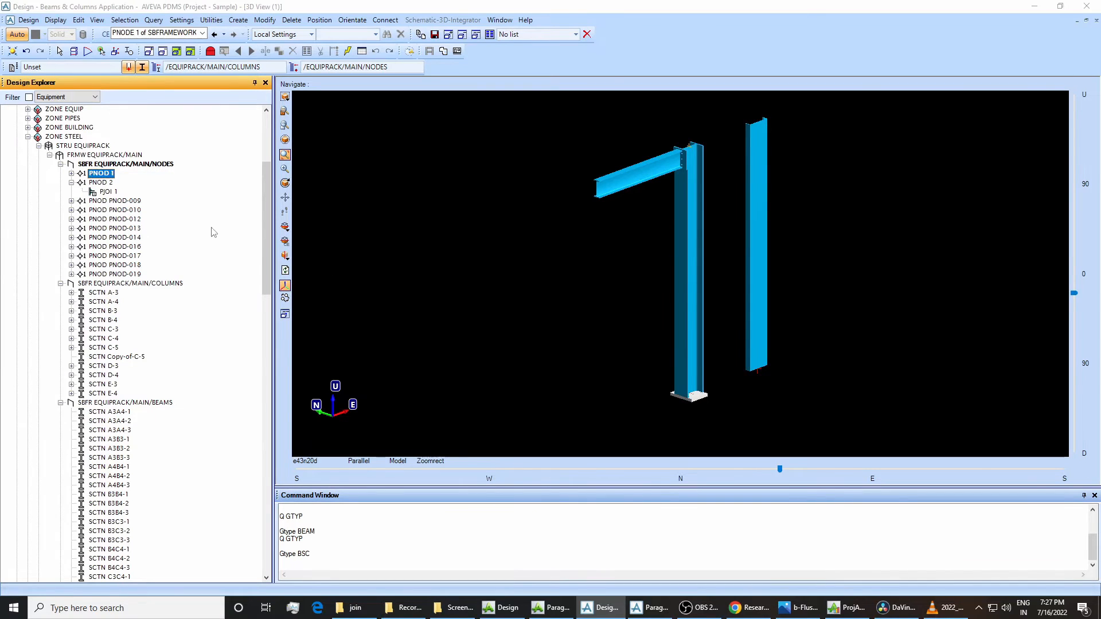
left_click(523, 315)
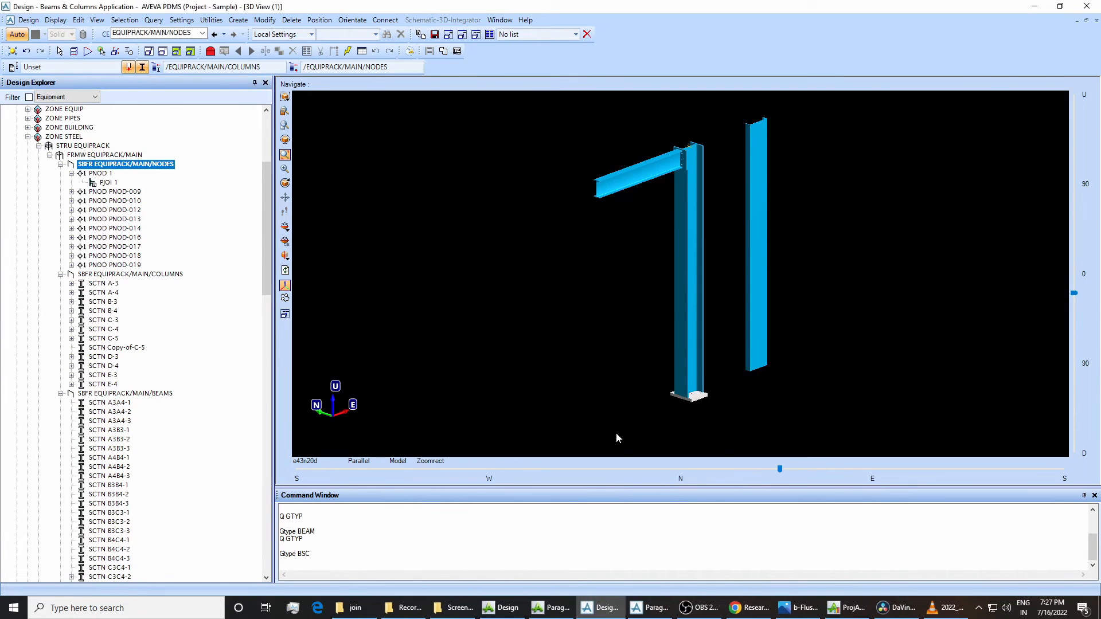
In Paragon, set the Tanswer of the BPLT/BEAM selector to ANY and save the work.
left_click(649, 607)
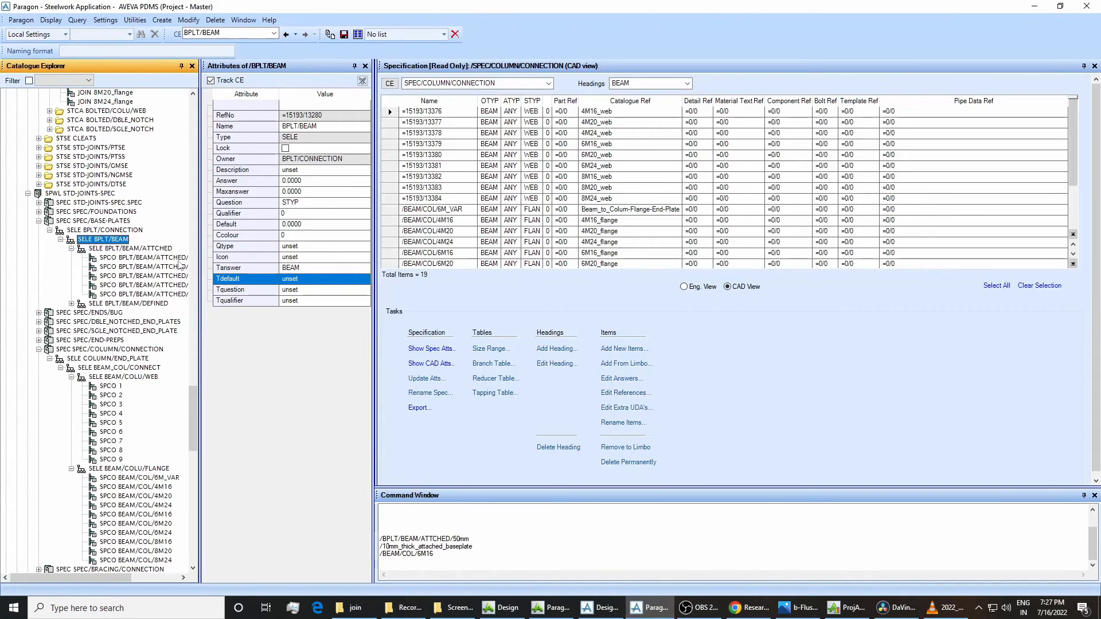
left_click(88, 230)
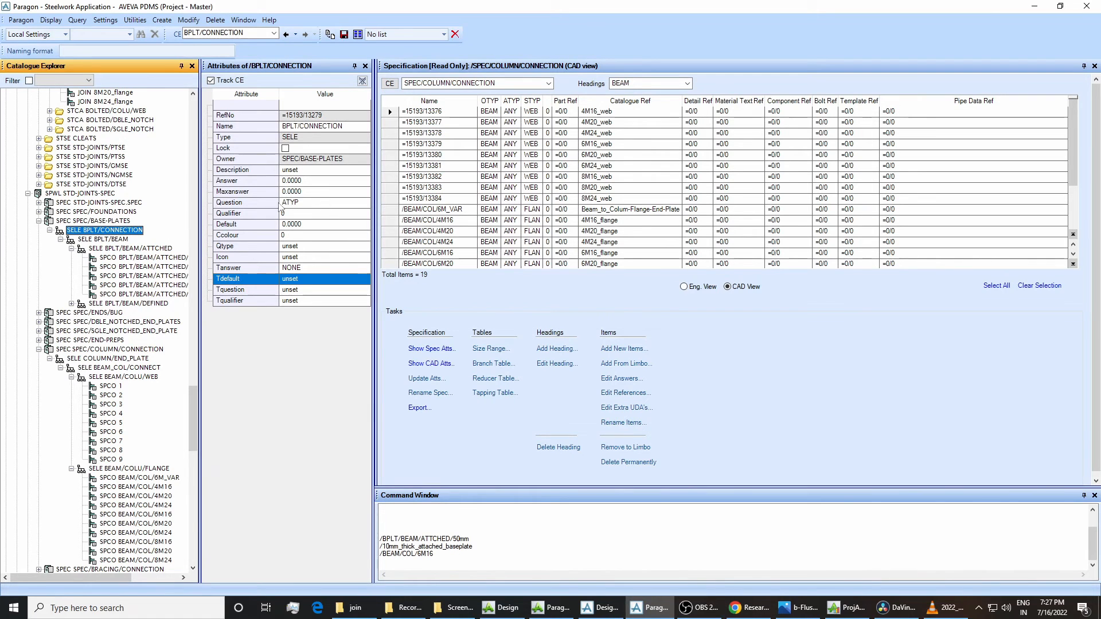
left_click(122, 240)
left_click(289, 268)
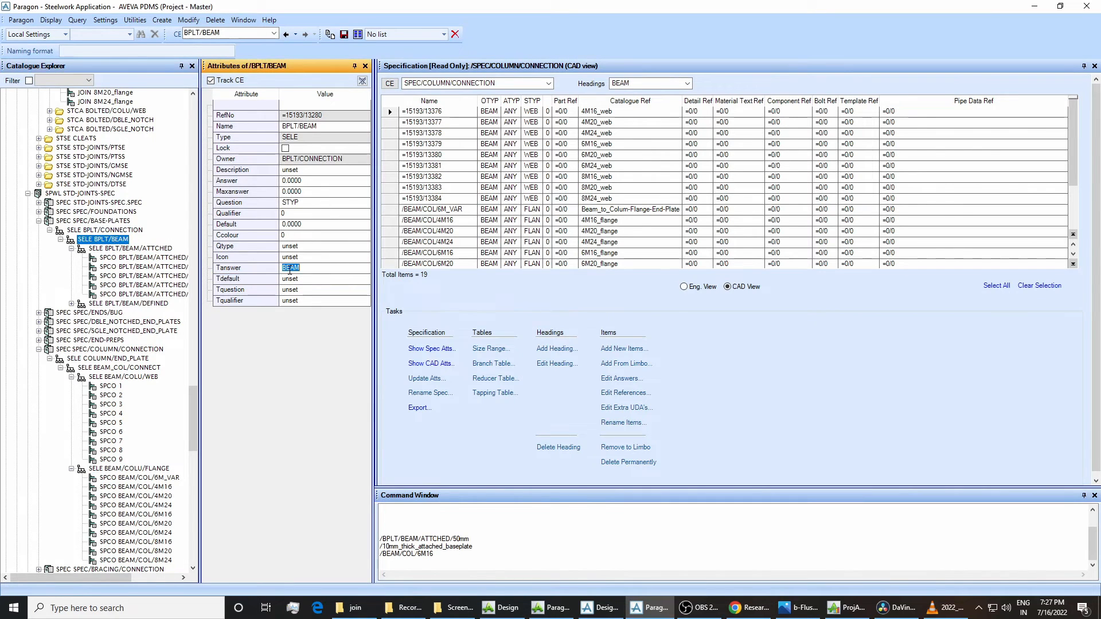
type("ANY")
key("Return")
left_click(343, 34)
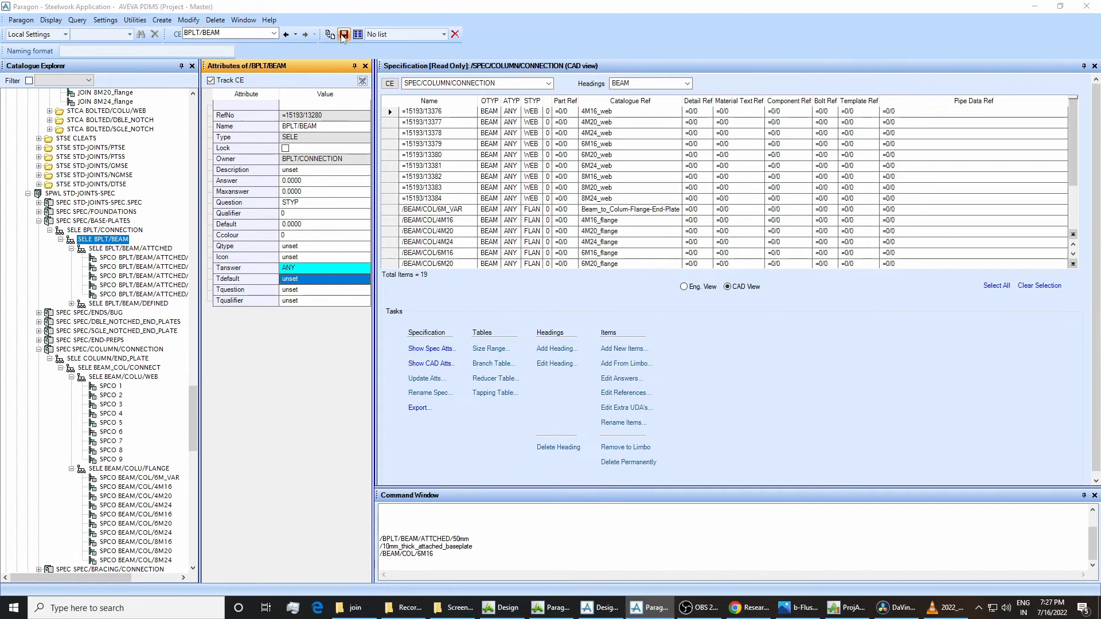
left_click(517, 316)
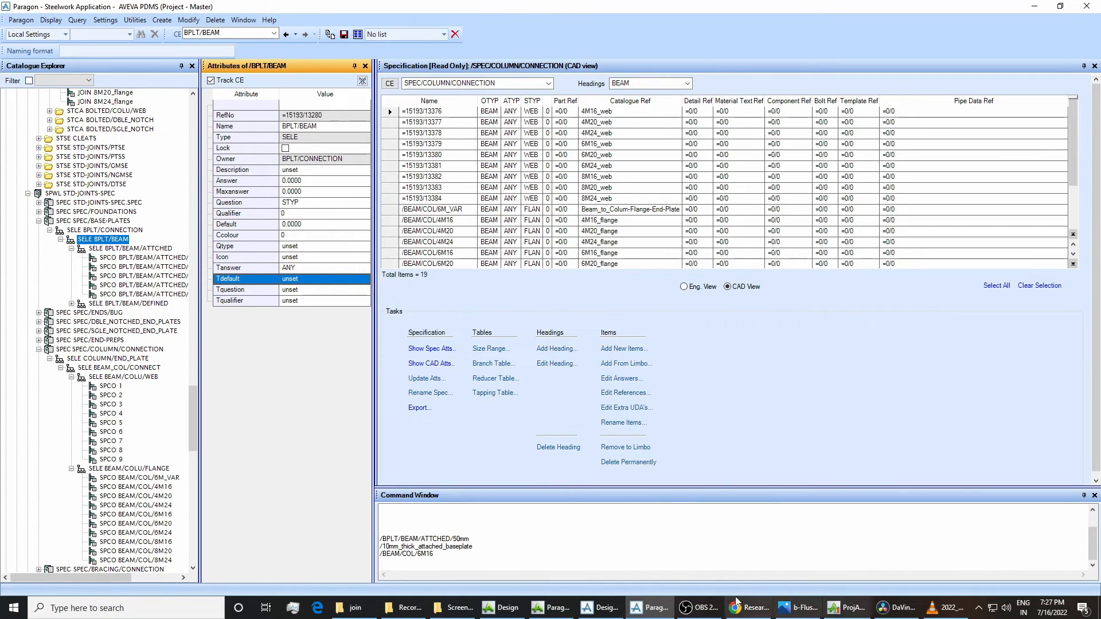
Back in Design, try Baseplate Connections as the joint specification at the lower end of Copy-of-C-5, and close the dialog.
left_click(599, 608)
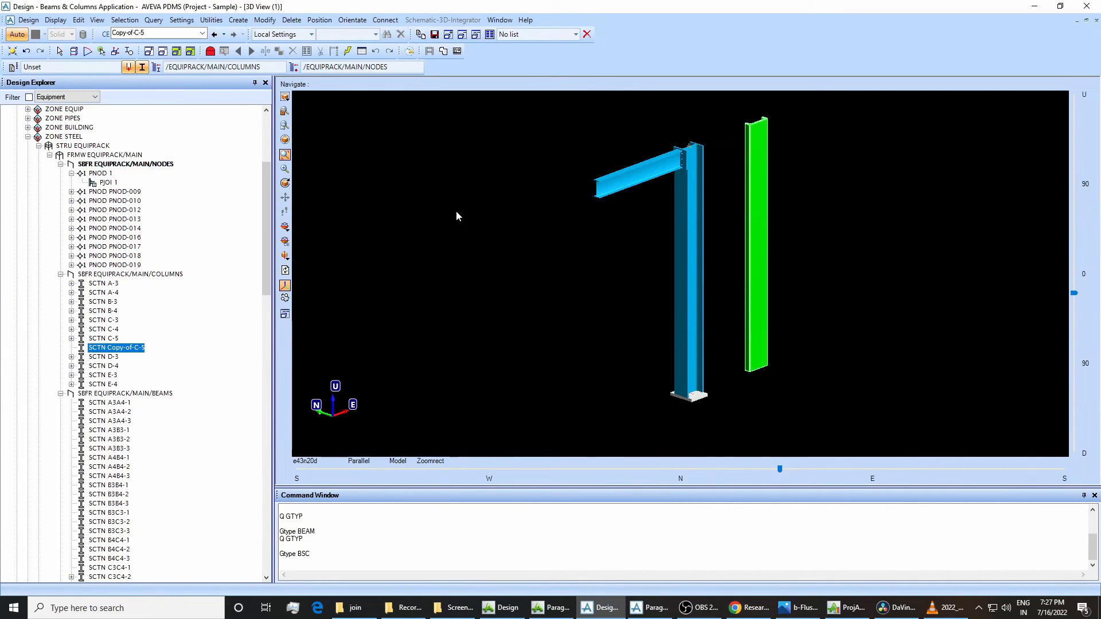
left_click(264, 20)
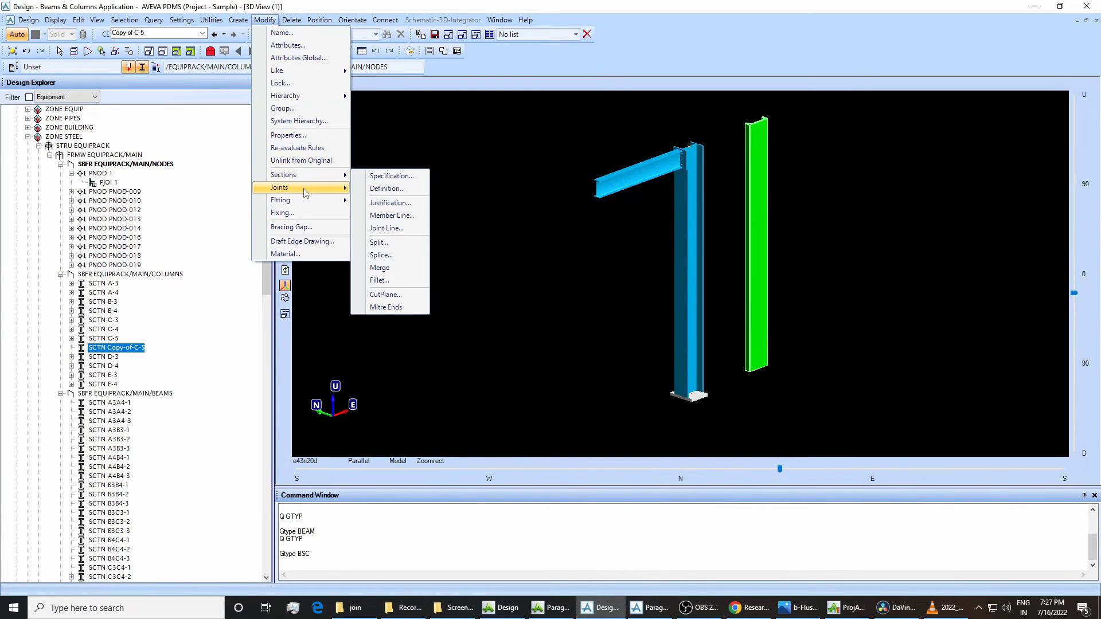
mouse_move(302, 187)
left_click(378, 188)
left_click(751, 357)
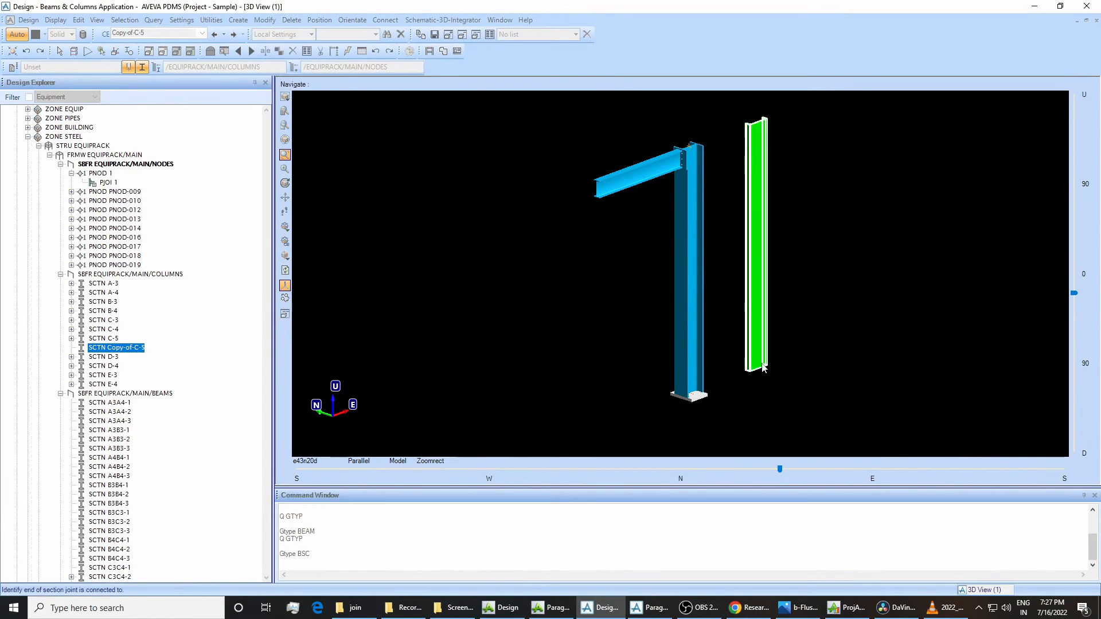
left_click(110, 67)
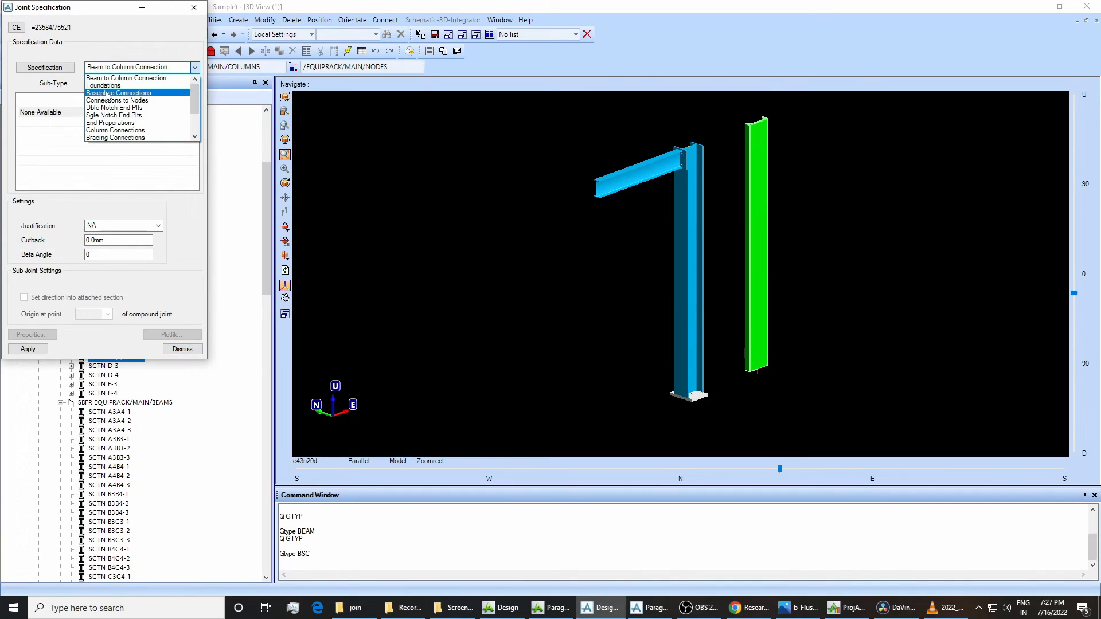
left_click(117, 93)
left_click(194, 7)
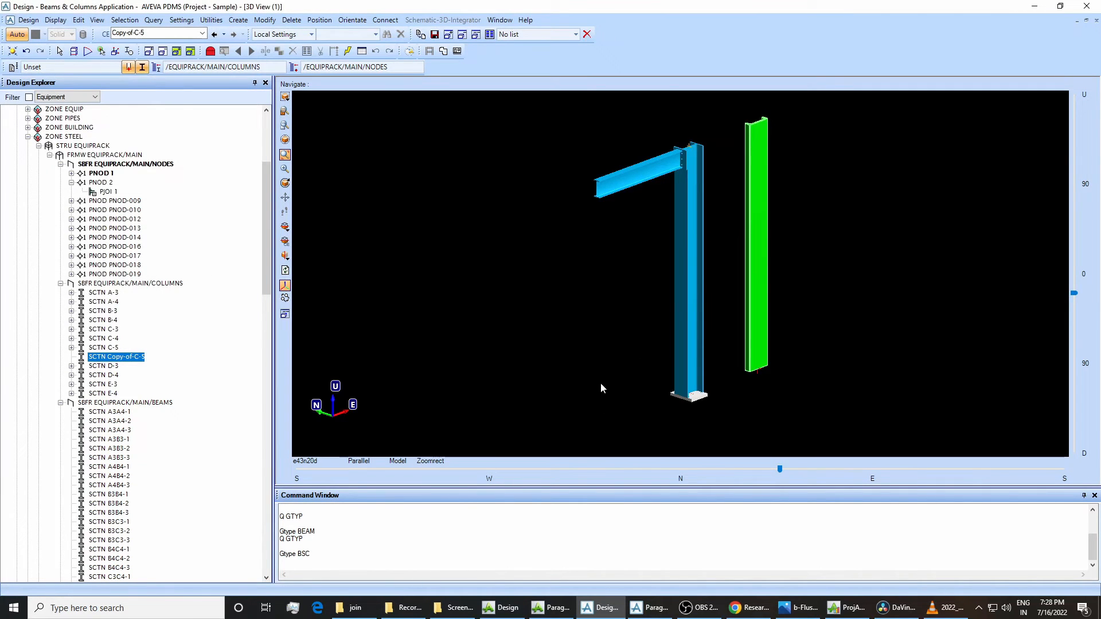
Delete the trial node PNOD 1 from EQUIPRACK/MAIN/NODES.
left_click(100, 173)
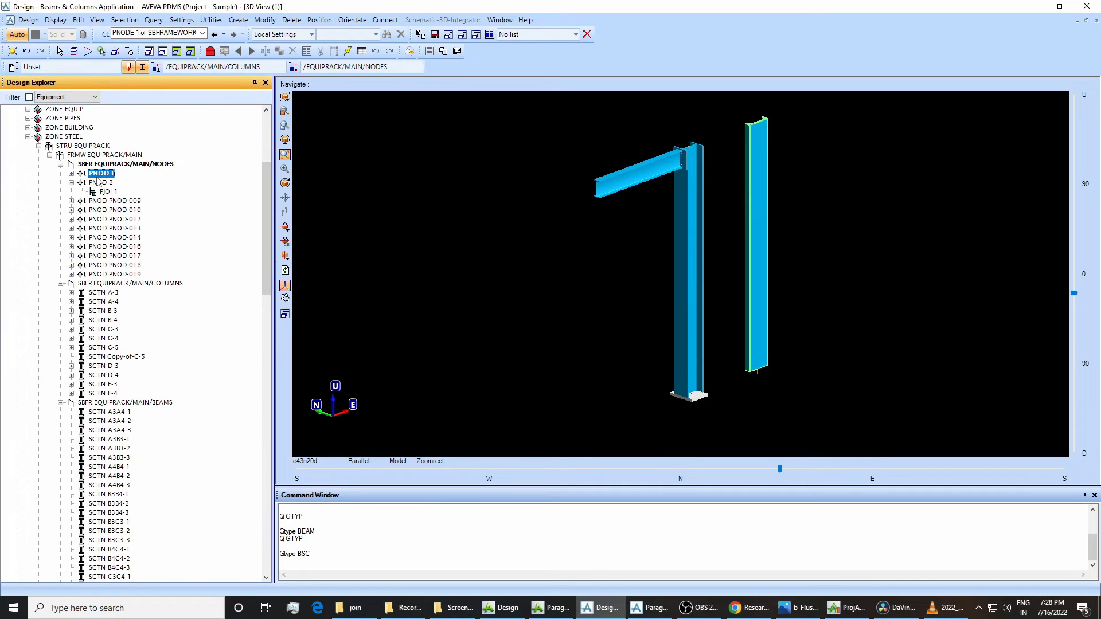
right_click(100, 173)
left_click(115, 223)
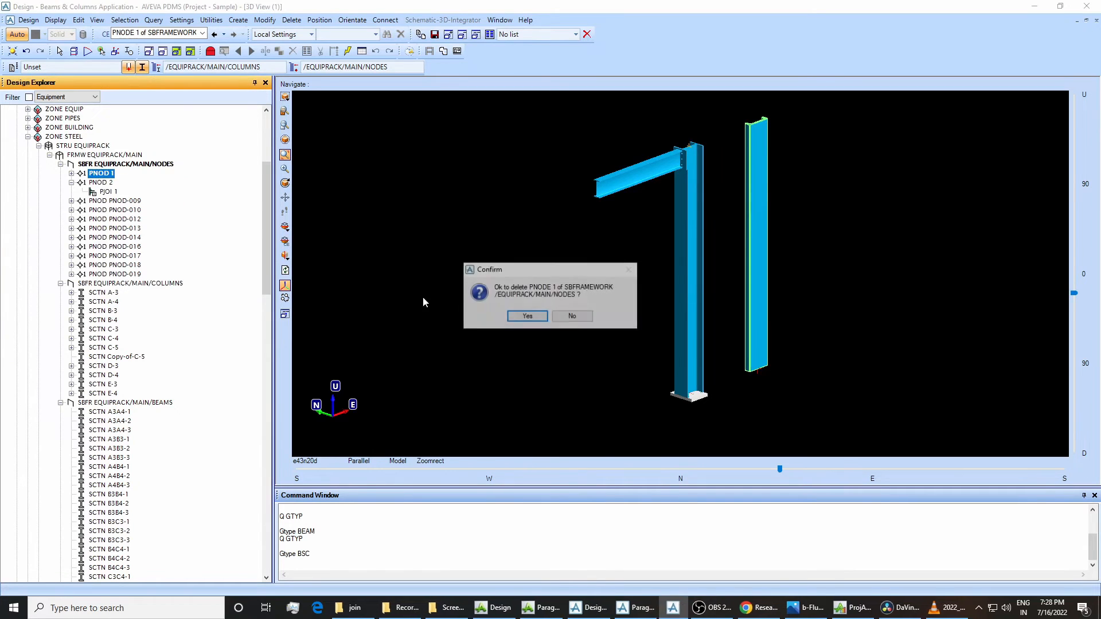
left_click(527, 315)
Get work to load the catalogue changes into the design session, and save the design work.
left_click(29, 20)
left_click(38, 46)
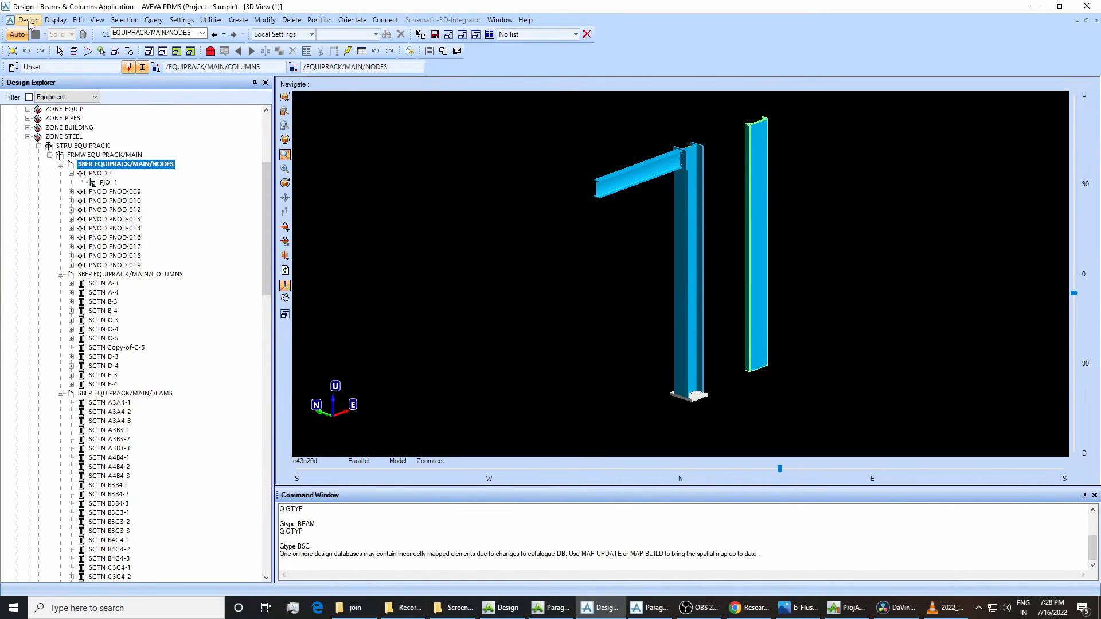
left_click(29, 20)
left_click(50, 33)
left_click(525, 316)
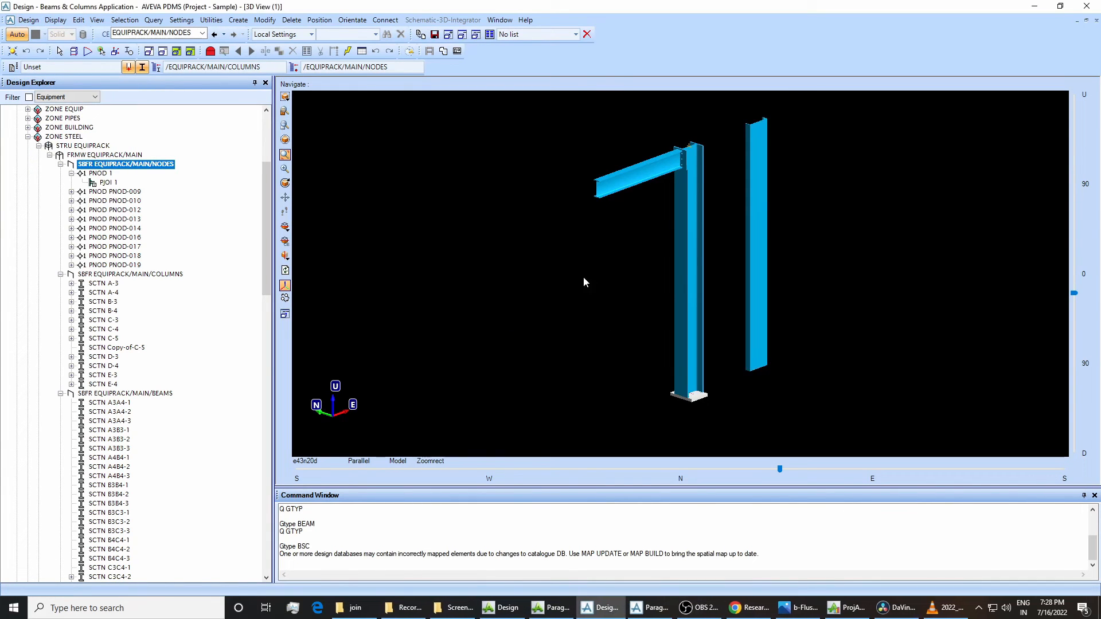
Open the joint specification for the lower end of Copy-of-C-5 and choose Baseplate Connections.
left_click(264, 20)
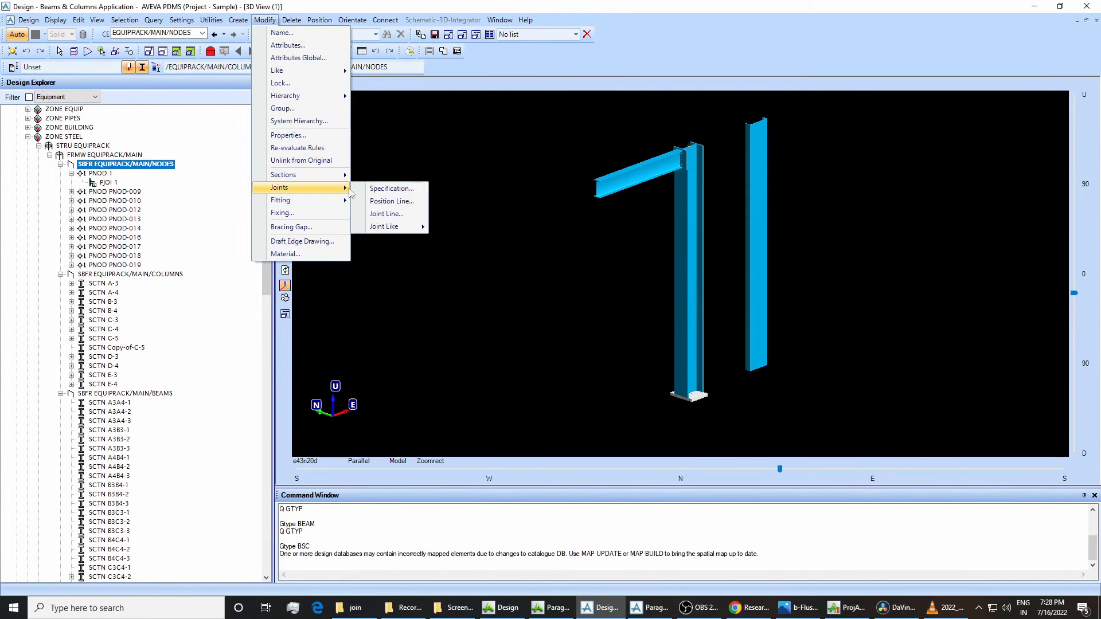
left_click(377, 186)
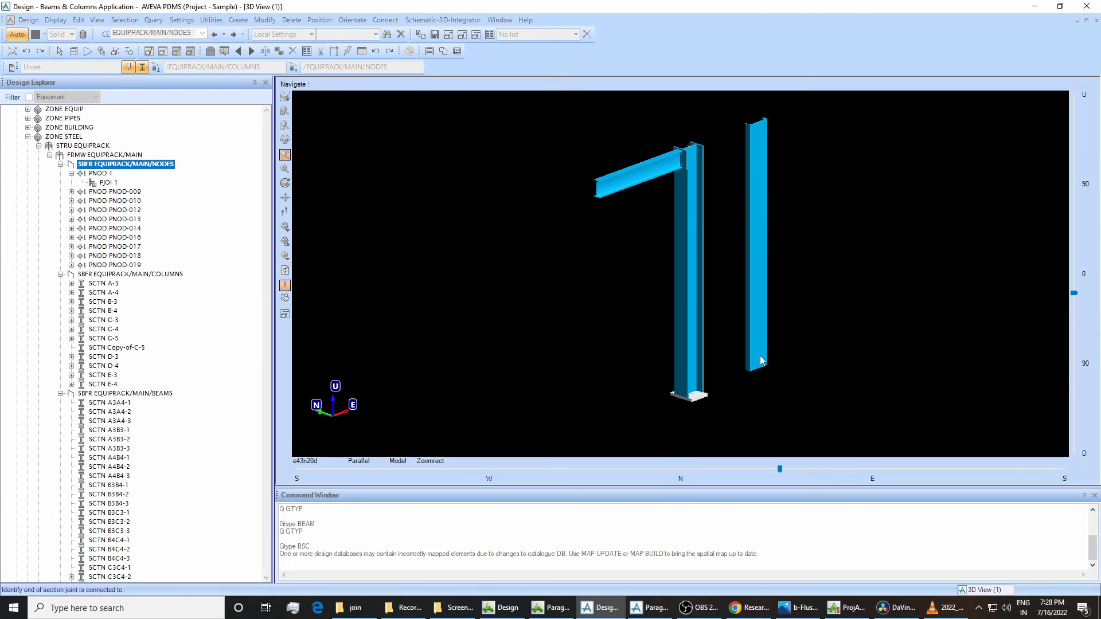
left_click(760, 361)
left_click(109, 68)
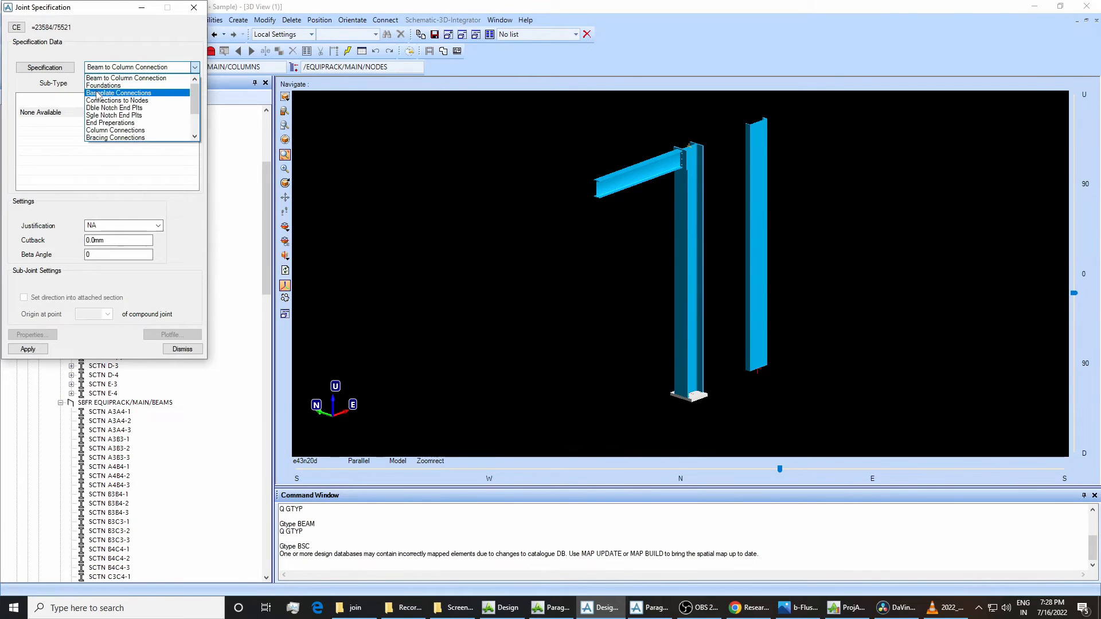
left_click(110, 84)
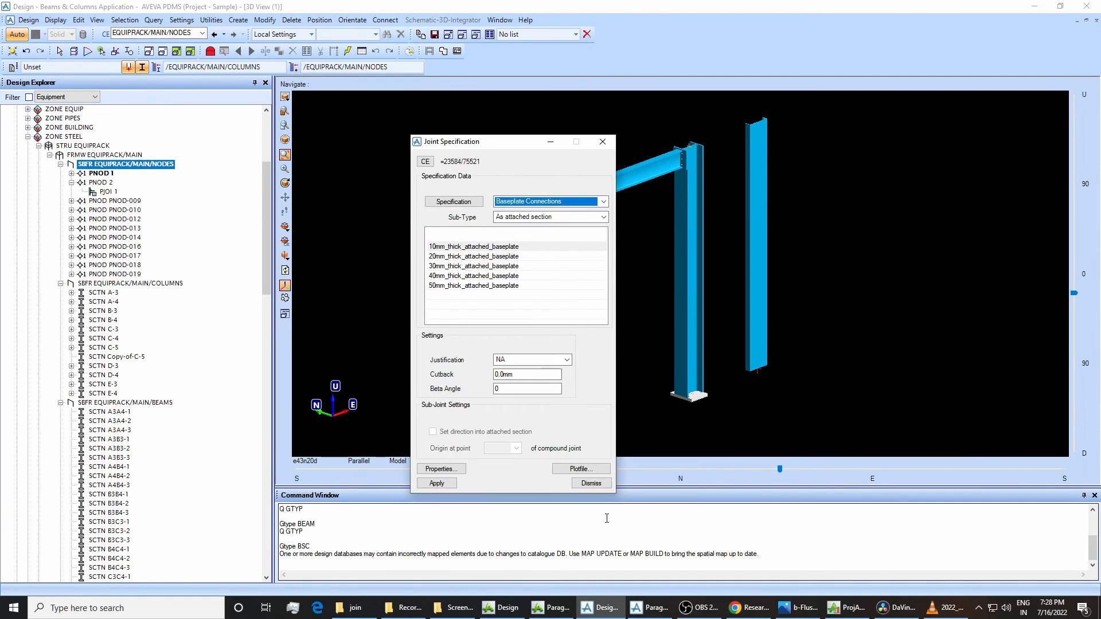
Switch to Paragon to compare the Question and Tanswer attributes of BPLT/CONNECTION and BPLT/BEAM, and return to Design.
left_click(648, 608)
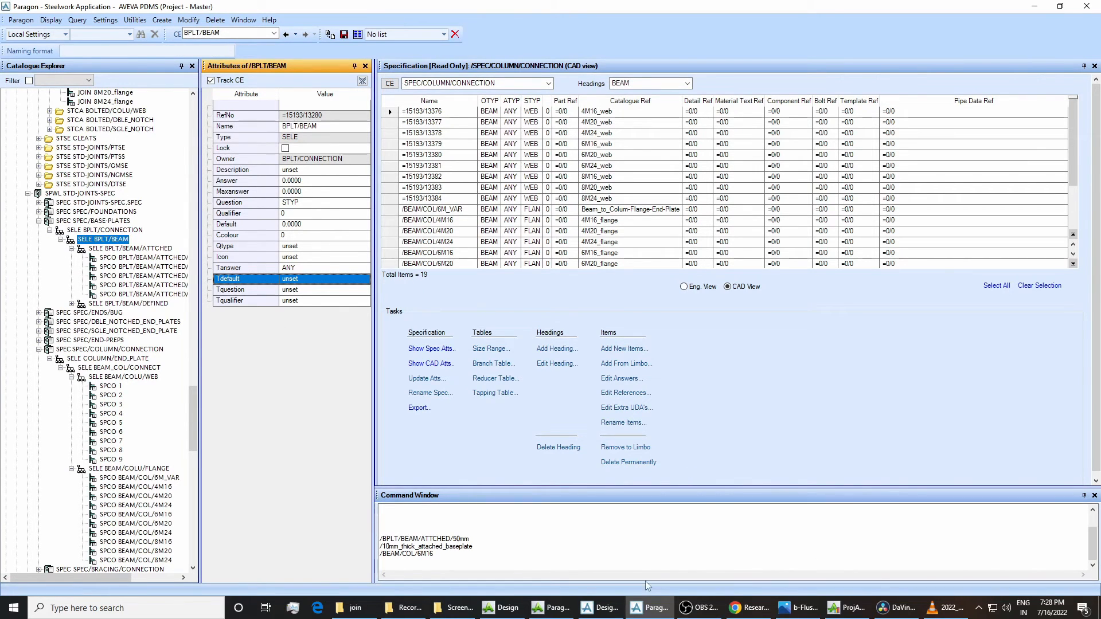
mouse_move(602, 612)
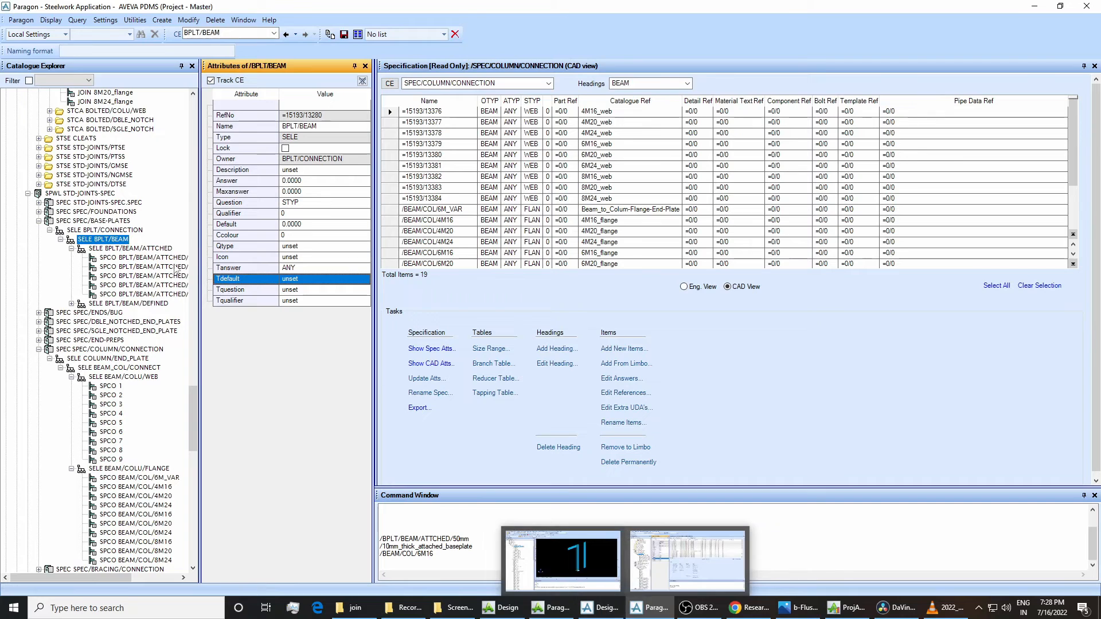
left_click(115, 230)
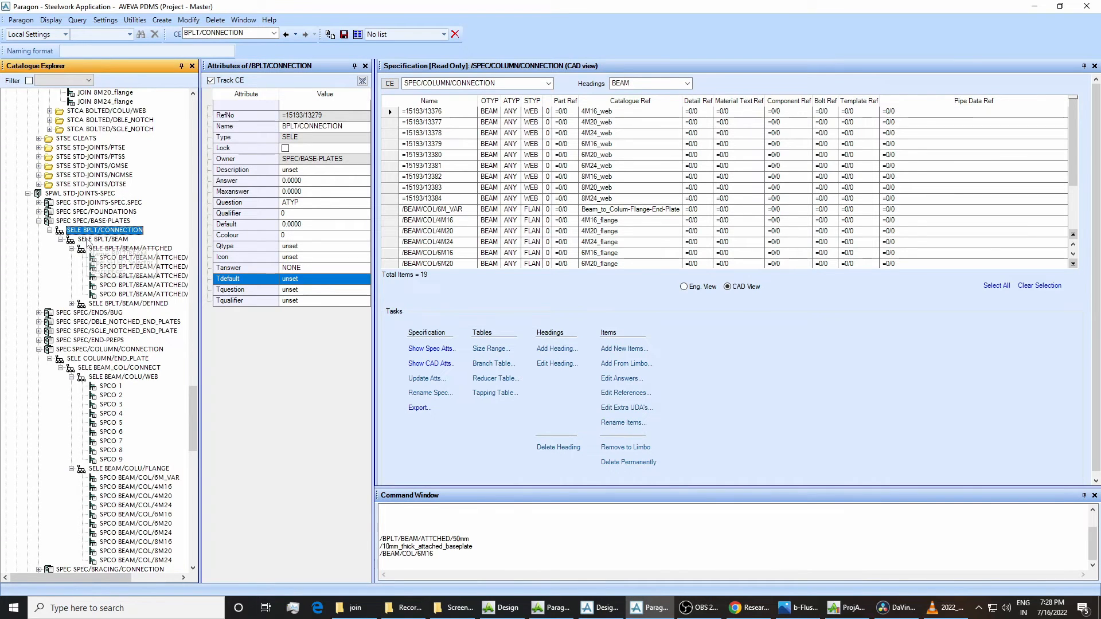
left_click(89, 240)
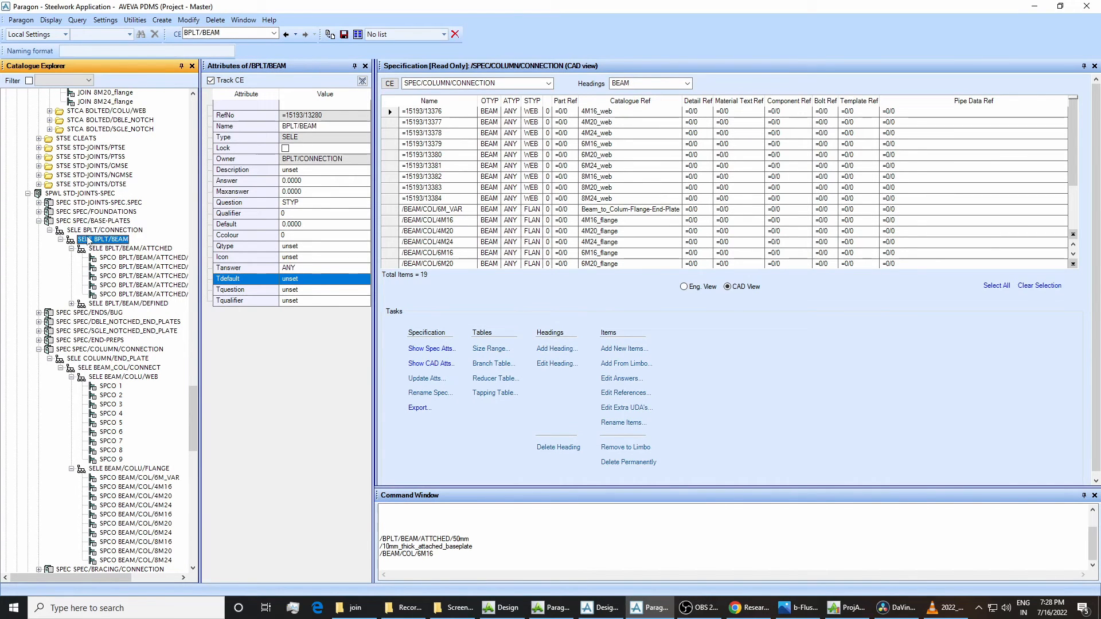
left_click(84, 233)
left_click(96, 240)
left_click(599, 608)
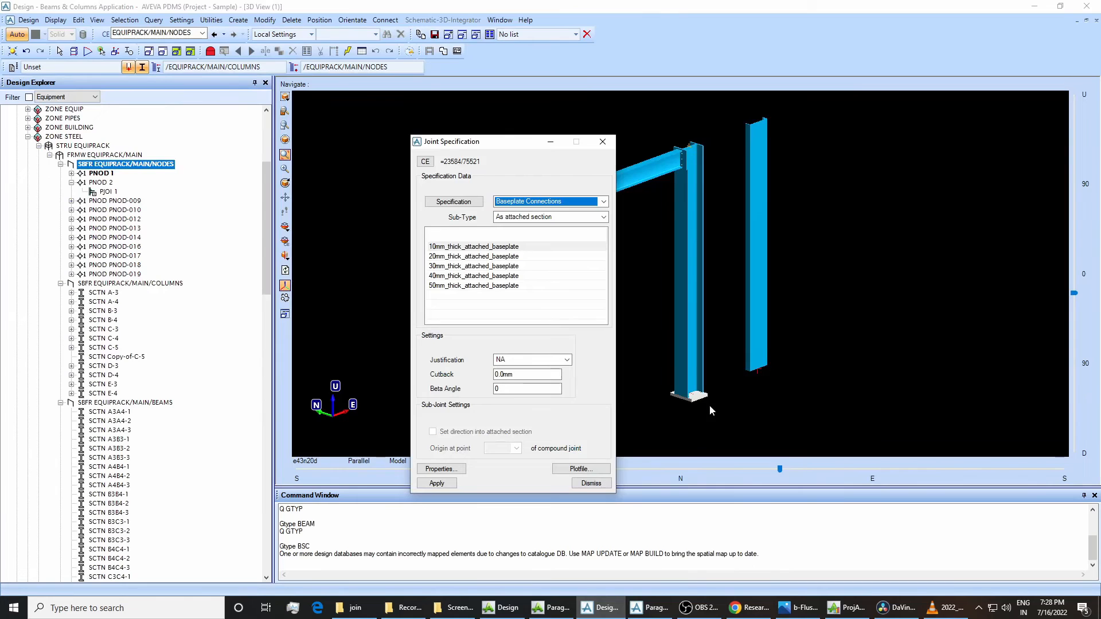
Apply the 30mm_thick_attached_baseplate joint to the lower end of Copy-of-C-5 and dismiss the specification dialog.
left_click(501, 266)
left_click(436, 483)
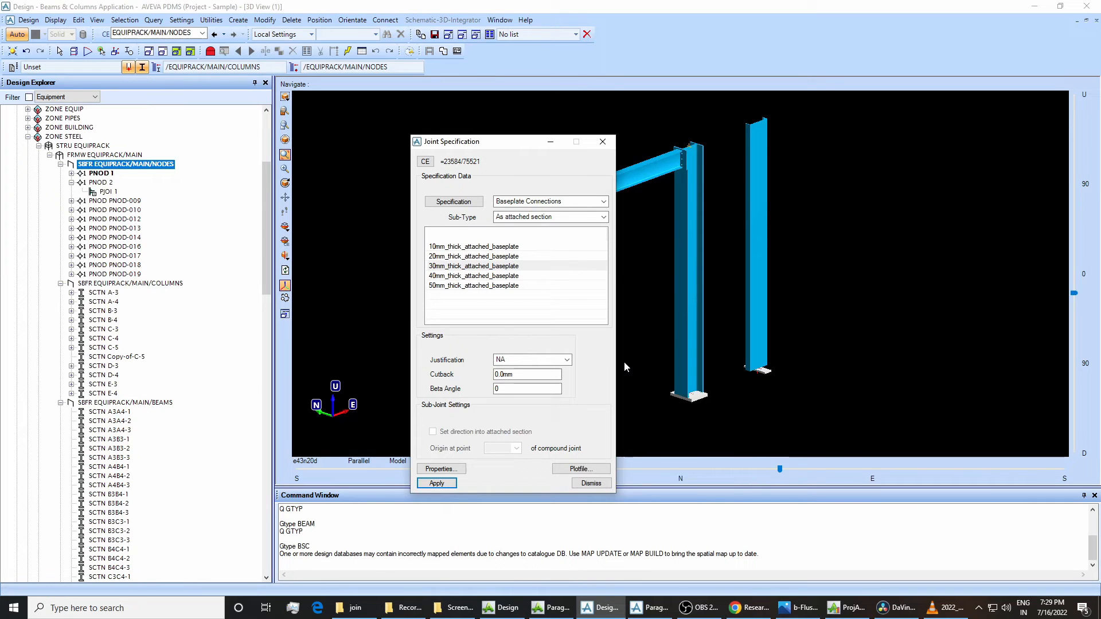
left_click(591, 484)
Delete node PNOD 1 to remove the base plate from the lower end of Copy-of-C-5.
right_click(103, 173)
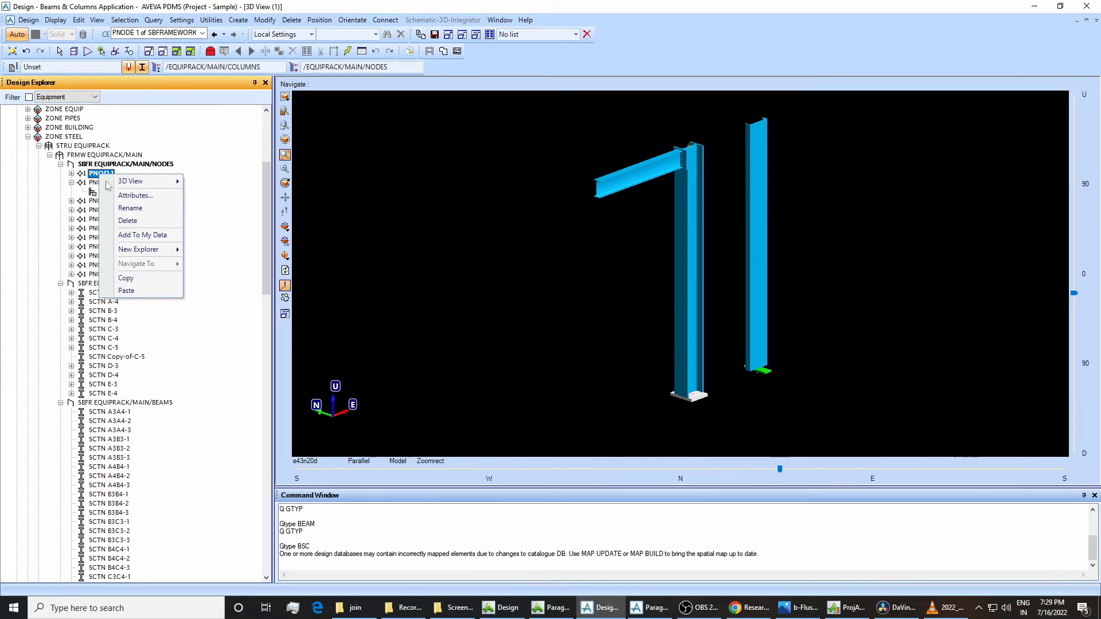
left_click(128, 221)
left_click(528, 320)
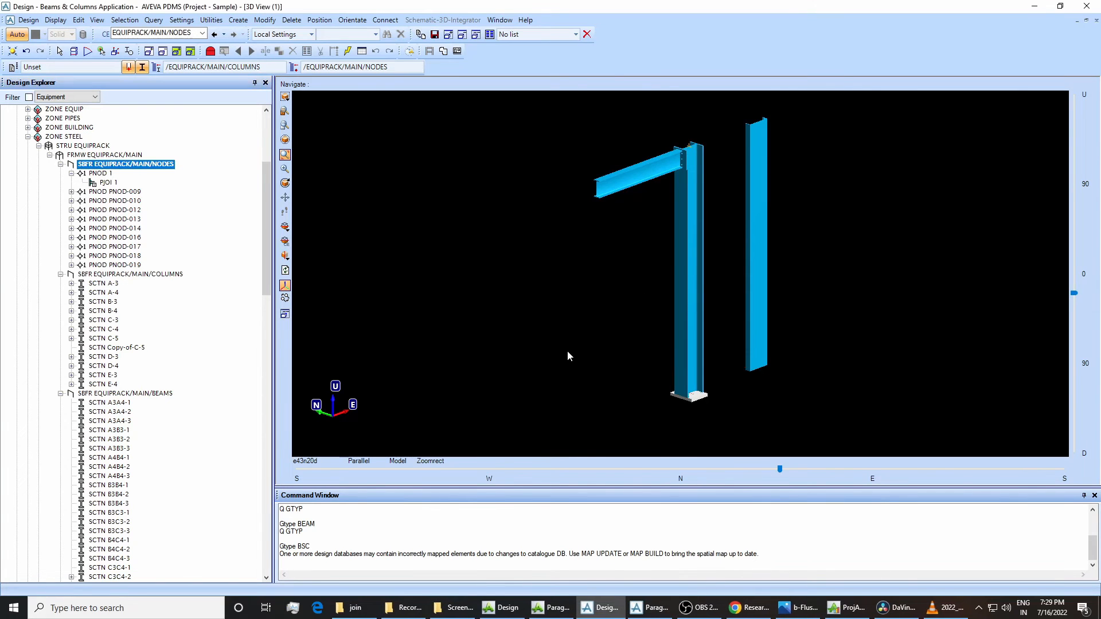
In Paragon, set BPLT/BEAM's Tanswer to BEAM, save the work and switch to Design.
left_click(647, 607)
left_click(297, 267)
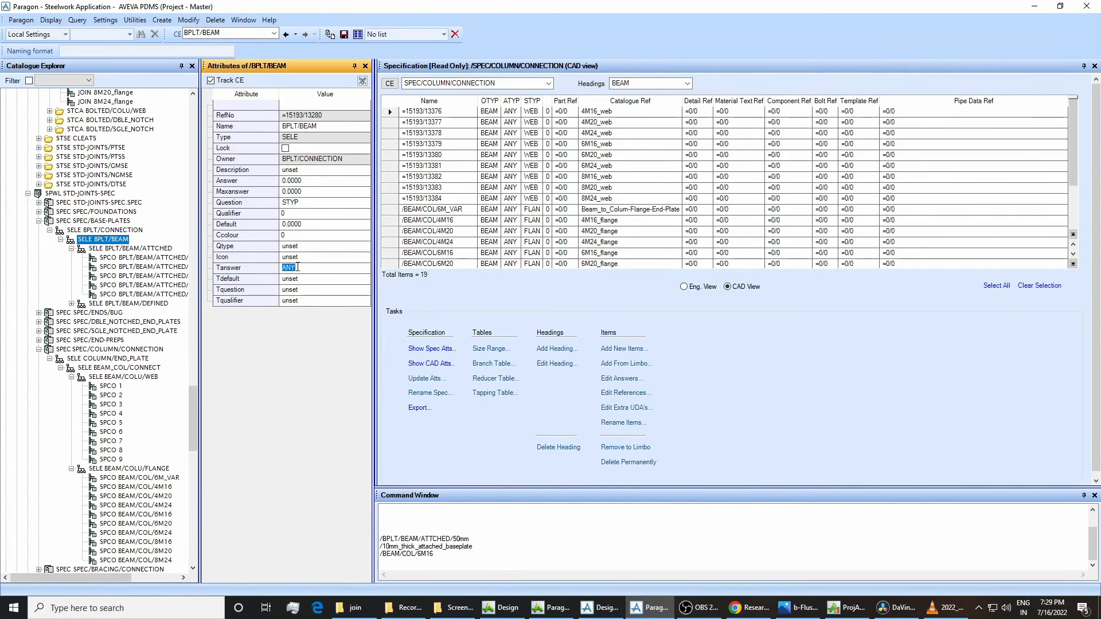
type("BEAM")
key("Return")
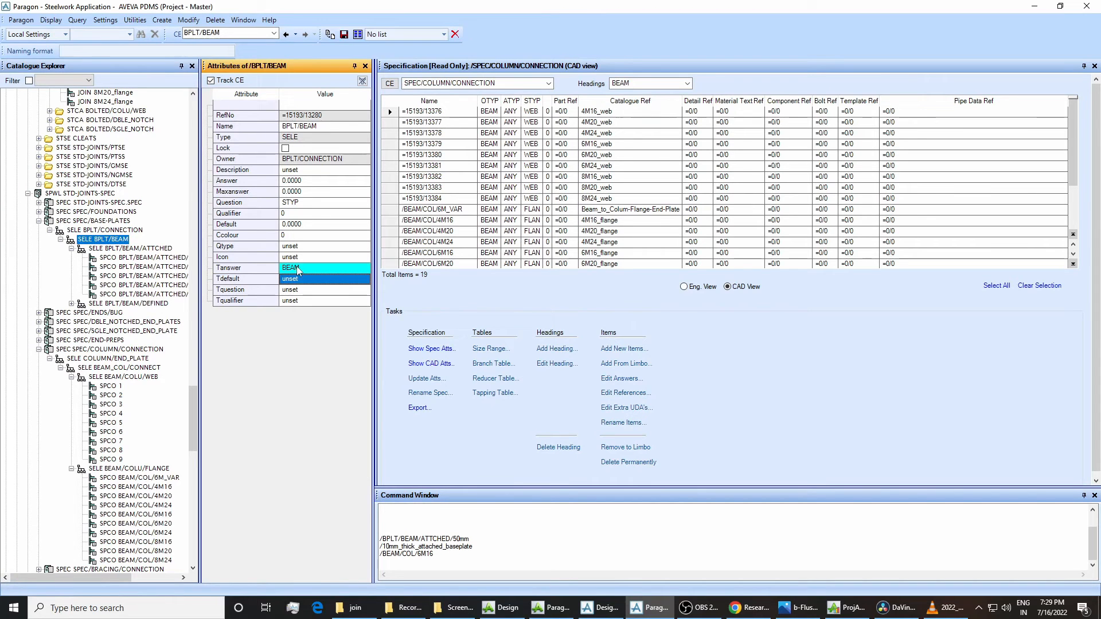
left_click(343, 34)
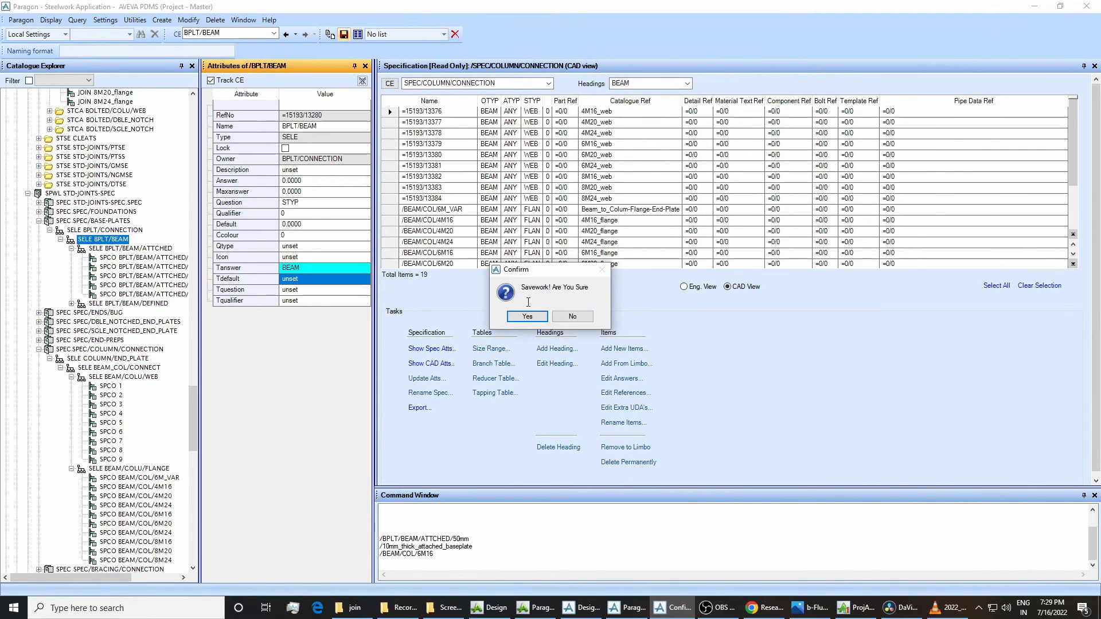
left_click(528, 315)
left_click(604, 613)
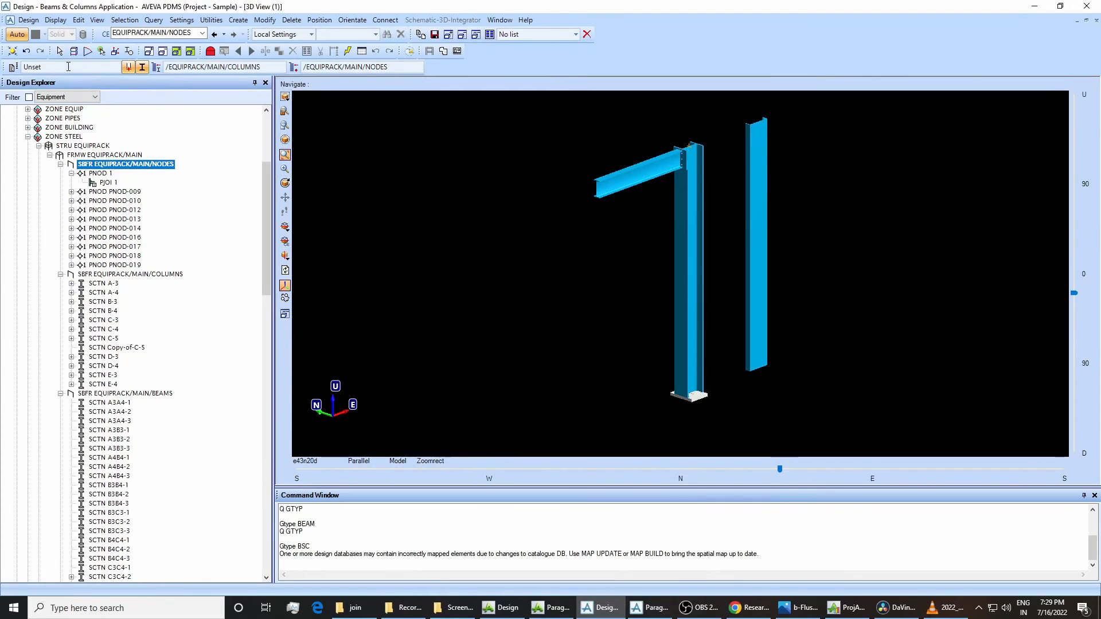
Get the latest database changes, then open the joint specification for Copy-of-C-5's lower end and choose Baseplate Connections.
left_click(32, 21)
left_click(31, 45)
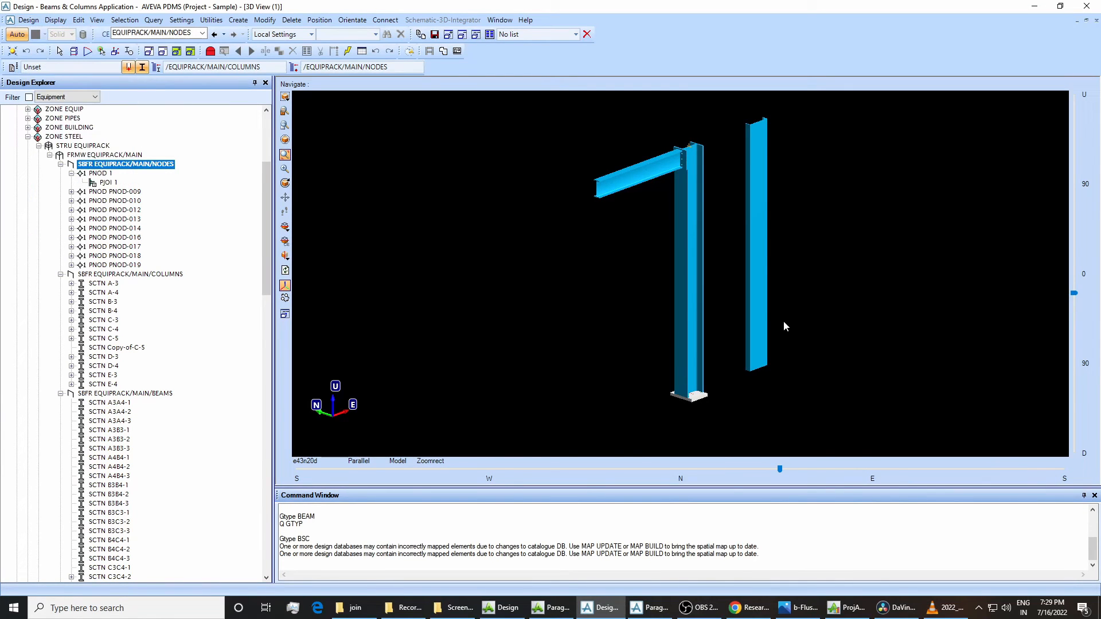
left_click(751, 290)
left_click(263, 20)
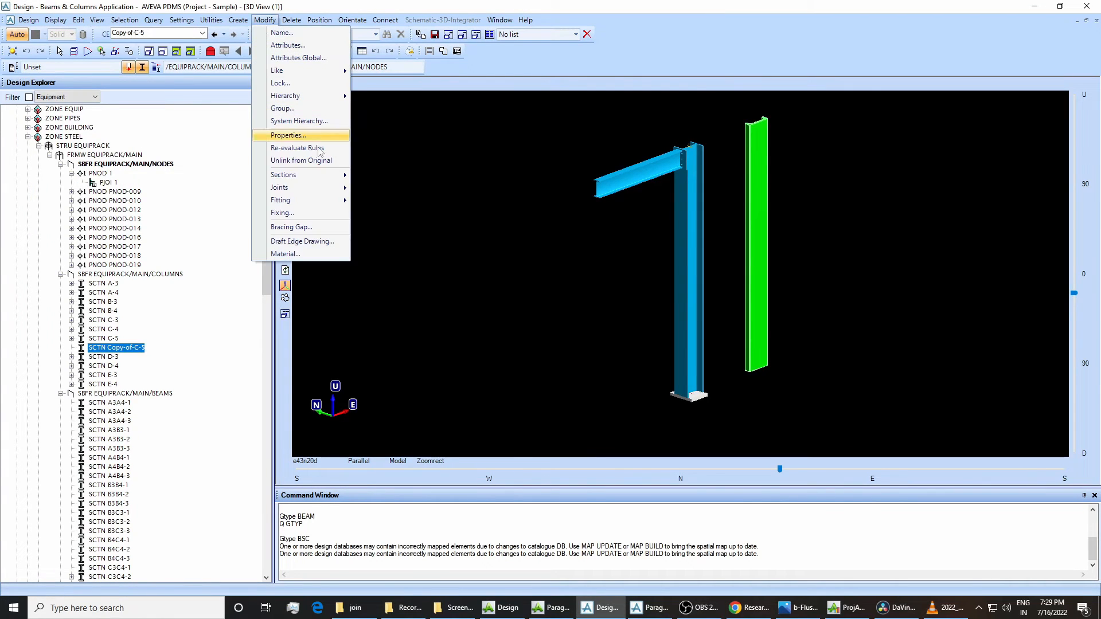
left_click(381, 188)
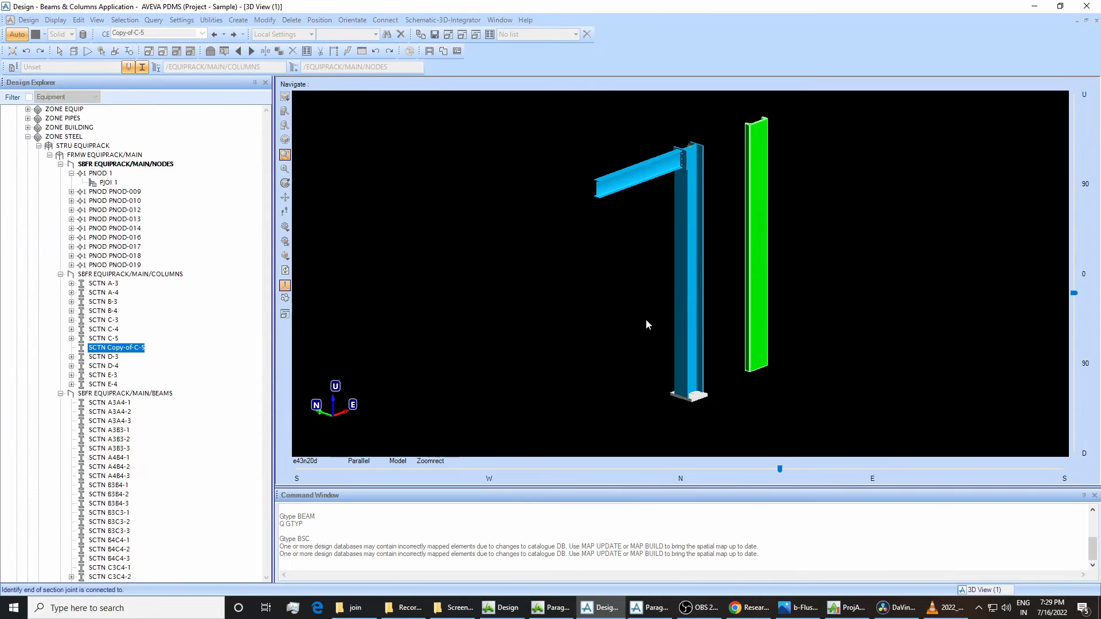
left_click(756, 370)
left_click(100, 71)
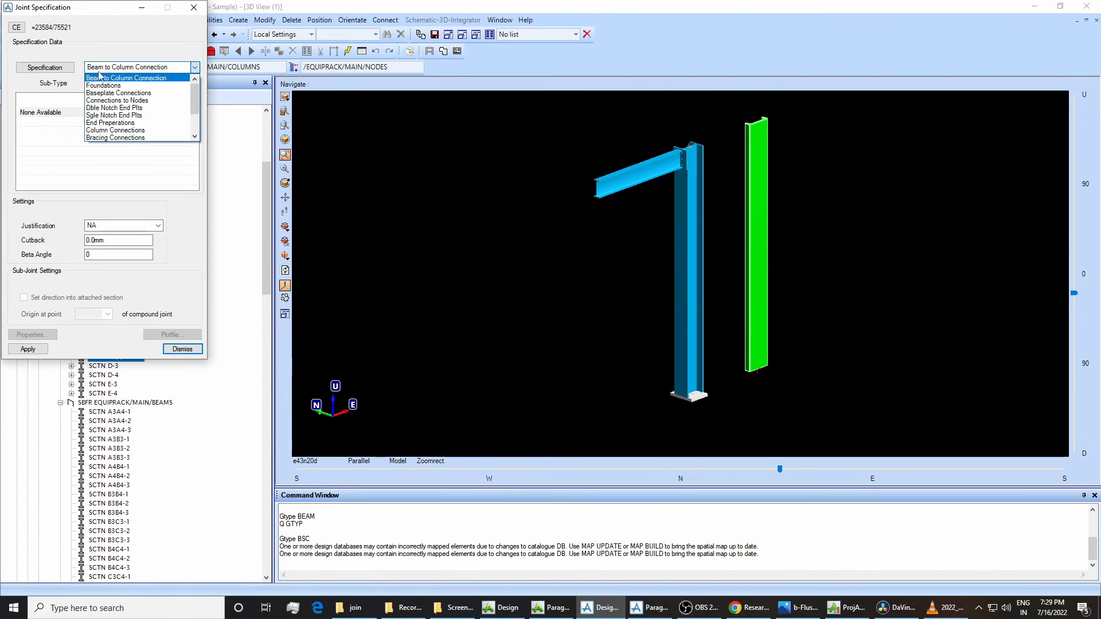
left_click(110, 101)
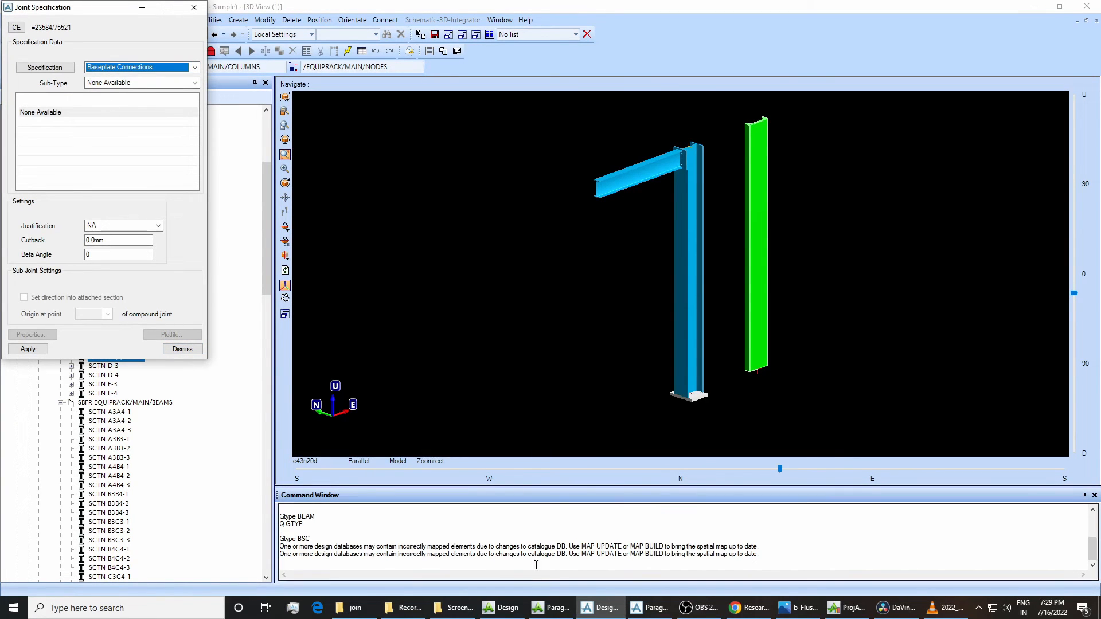
Compare the Question and Tanswer attributes of BPLT/CONNECTION and BPLT/BEAM in Paragon with the Baseplate Connections choices offered in Design.
left_click(647, 607)
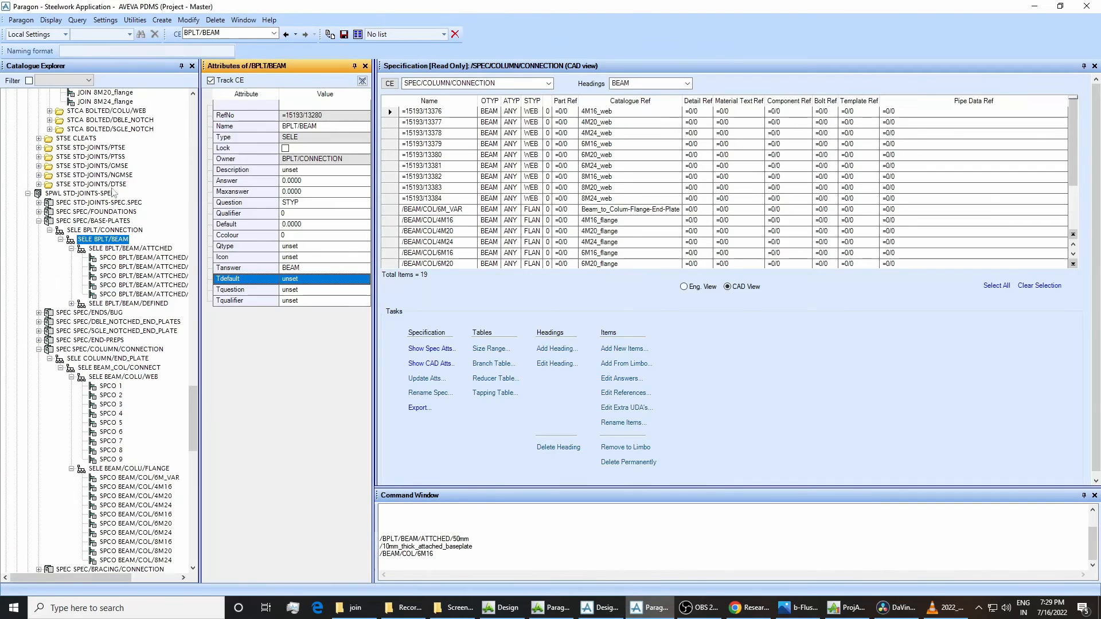
left_click(73, 221)
left_click(83, 231)
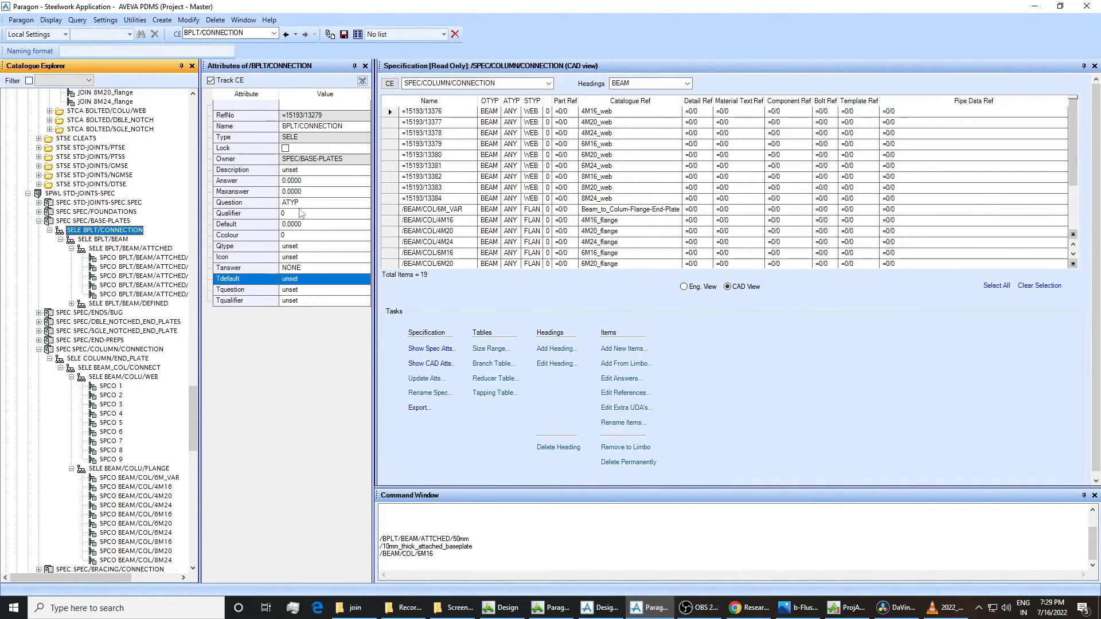
left_click(106, 240)
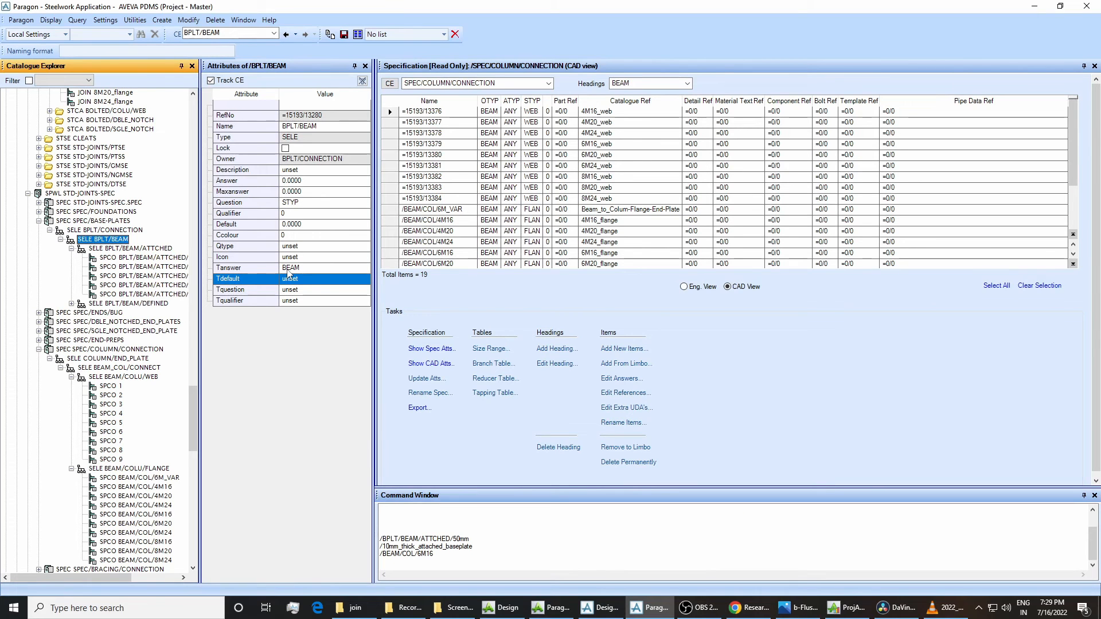
left_click(598, 606)
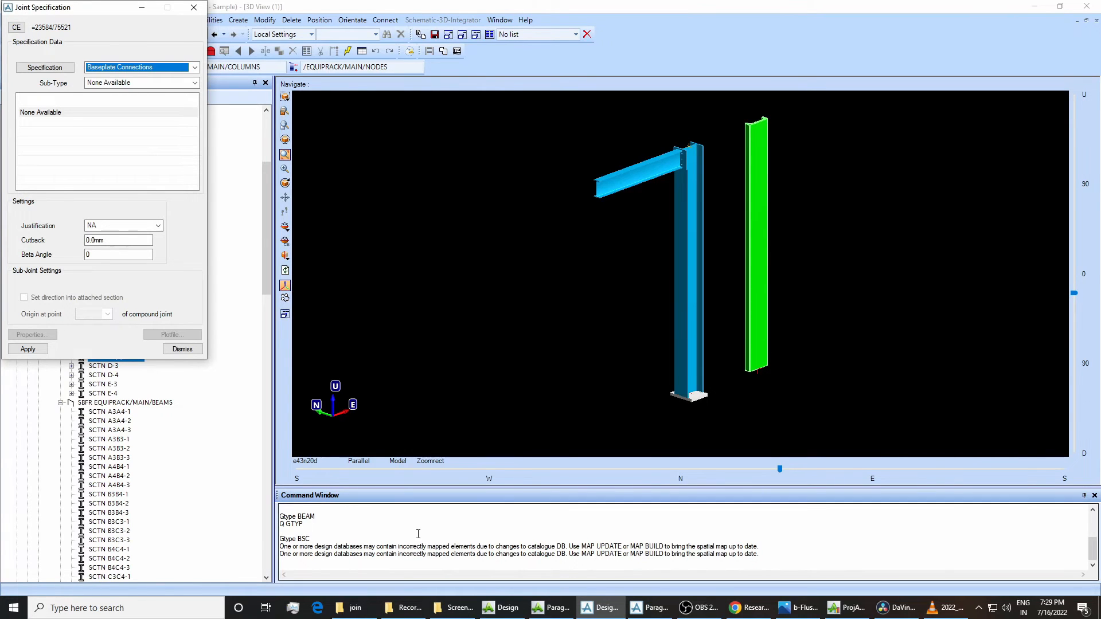
left_click(653, 607)
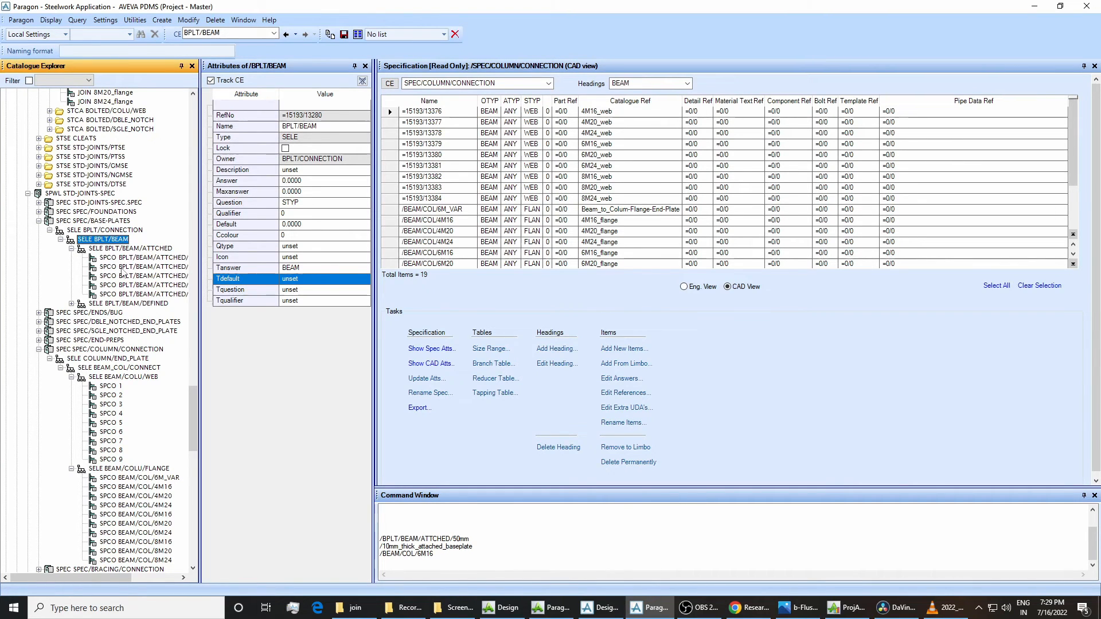
left_click(599, 608)
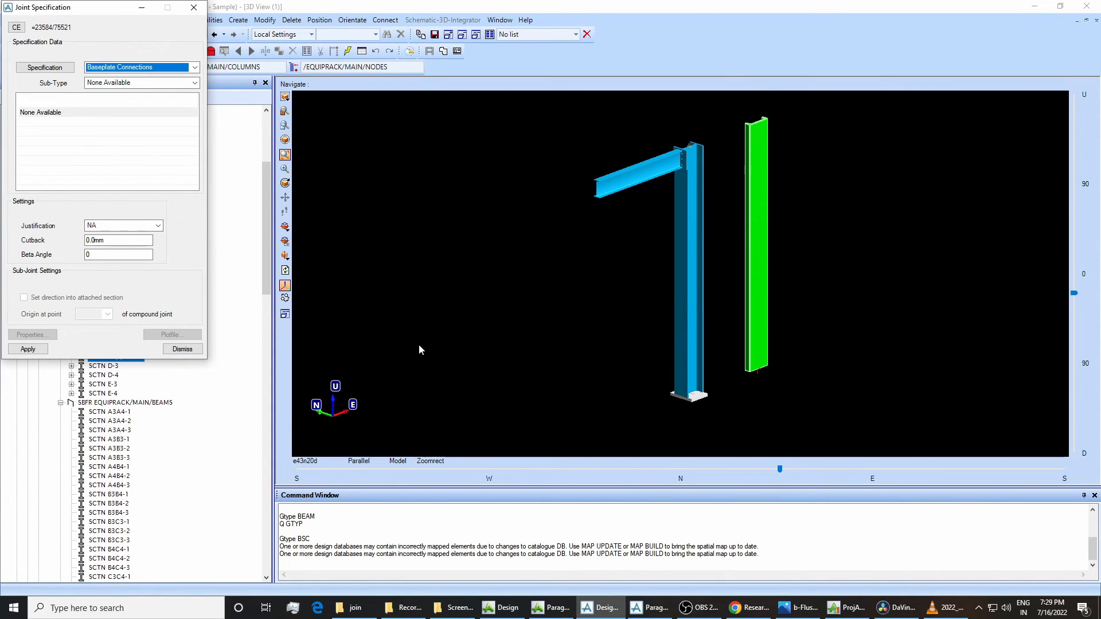
left_click(647, 608)
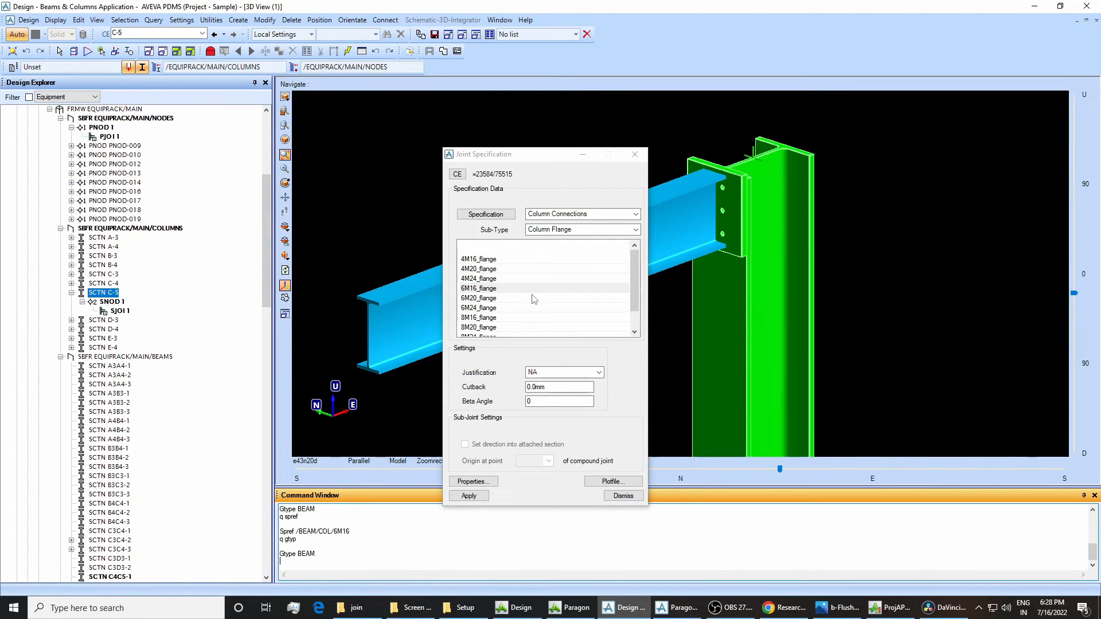
In Paragon, compare the Description, Question and Tanswer attributes of BEAM_COL/CONNECT, BEAM/COLU/WEB and BEAM/COLU/FLANGE.
left_click(676, 608)
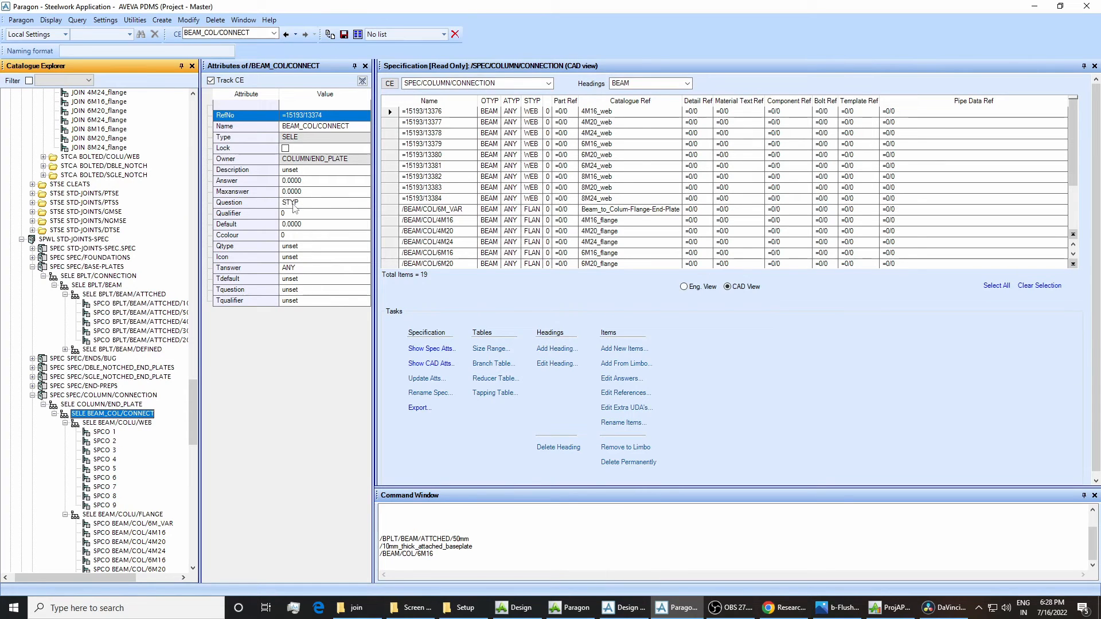
left_click(134, 423)
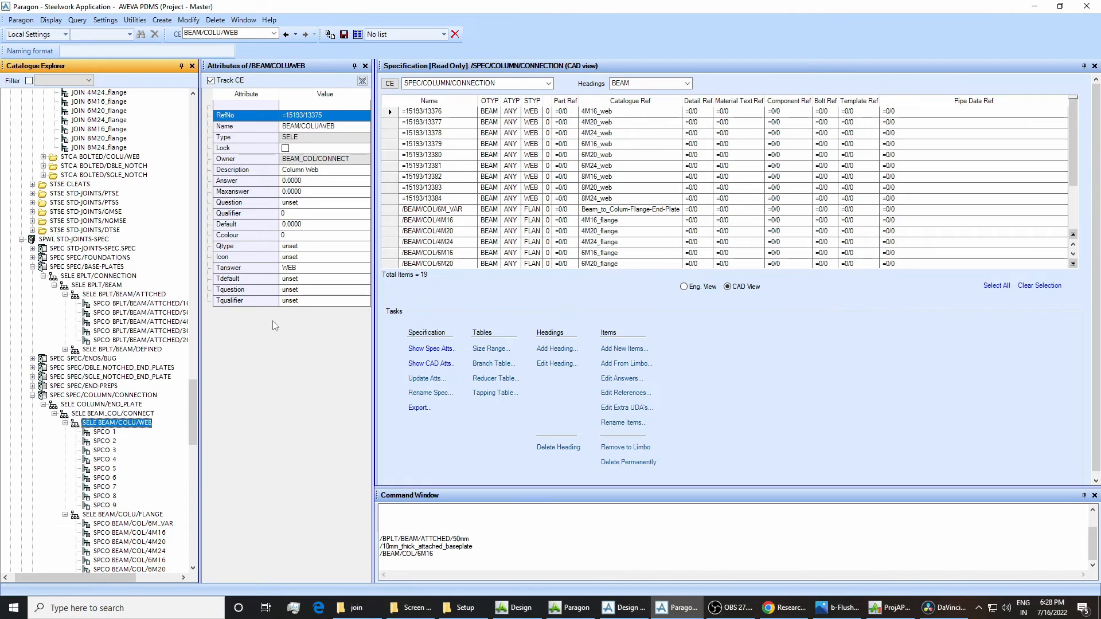
left_click(135, 515)
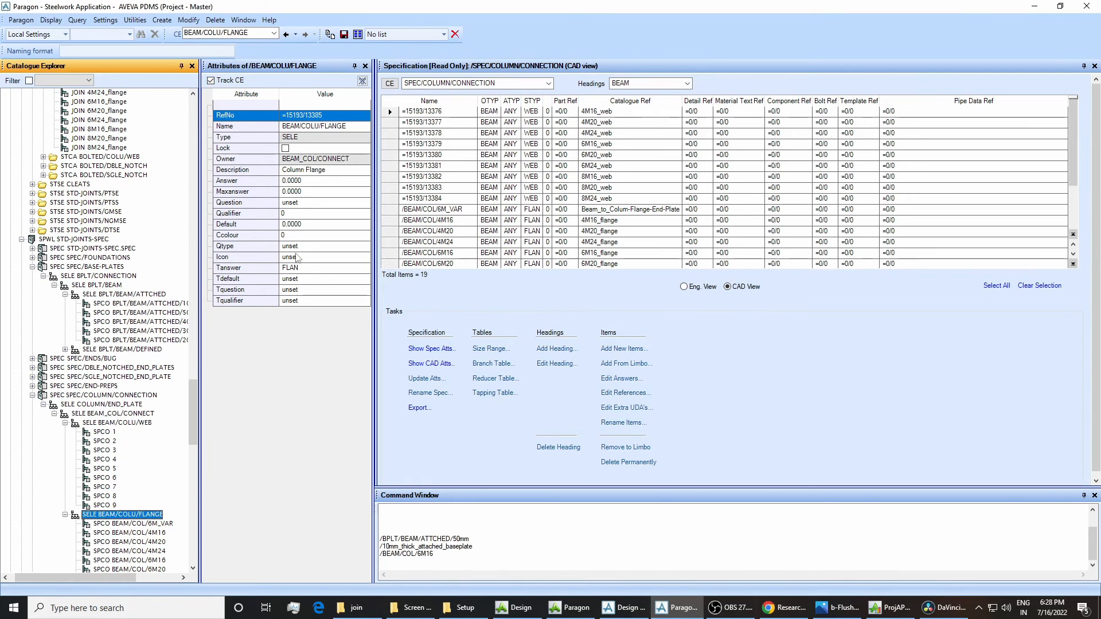
left_click(143, 424)
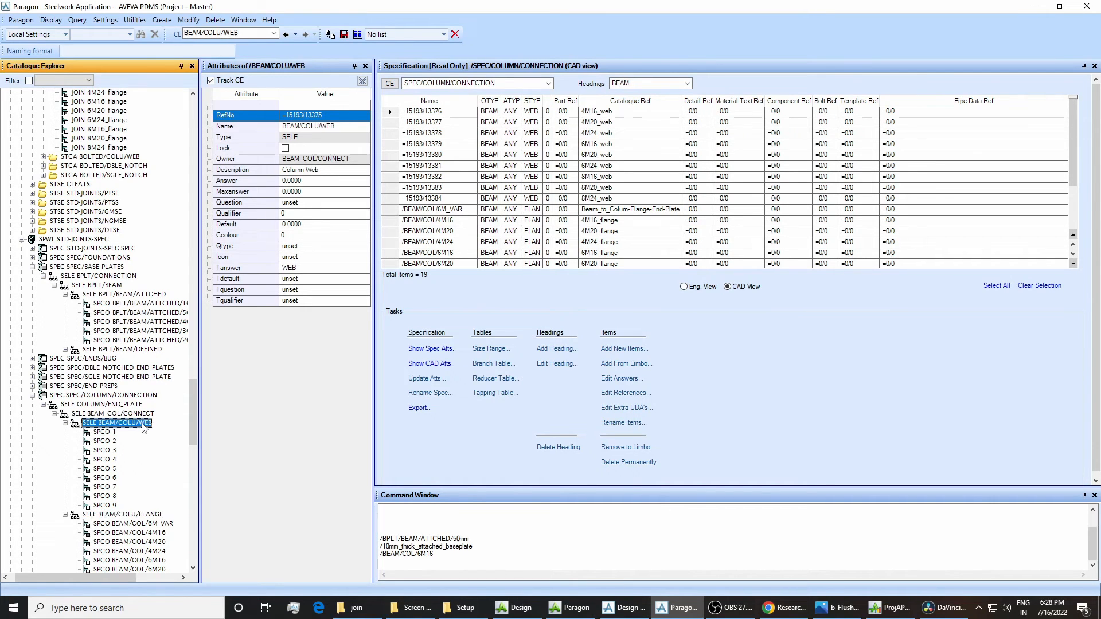
left_click(149, 515)
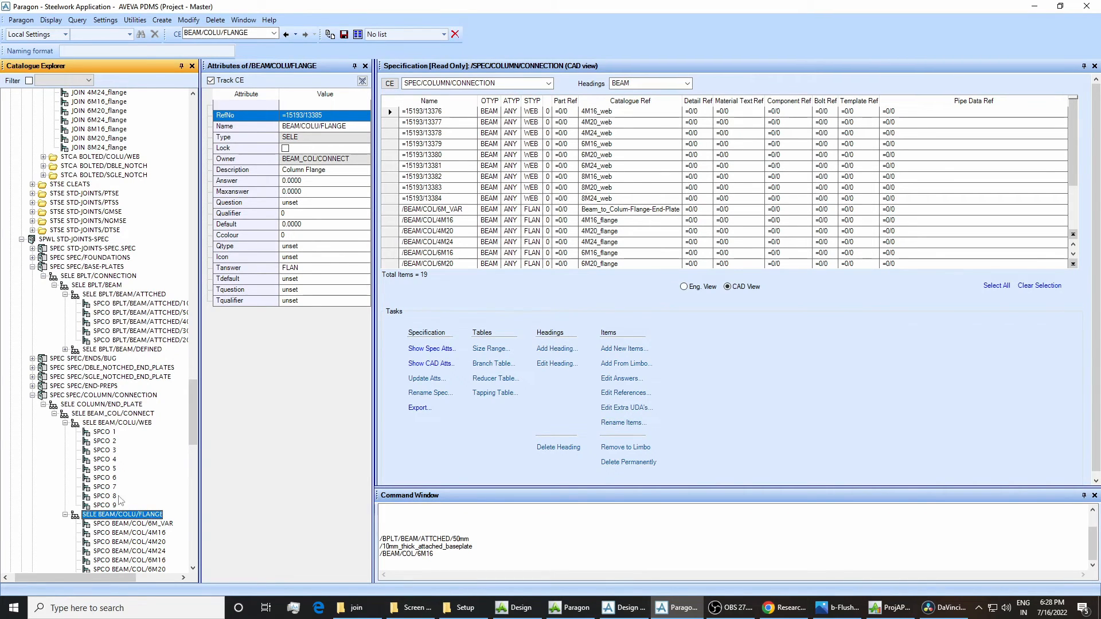
left_click(106, 414)
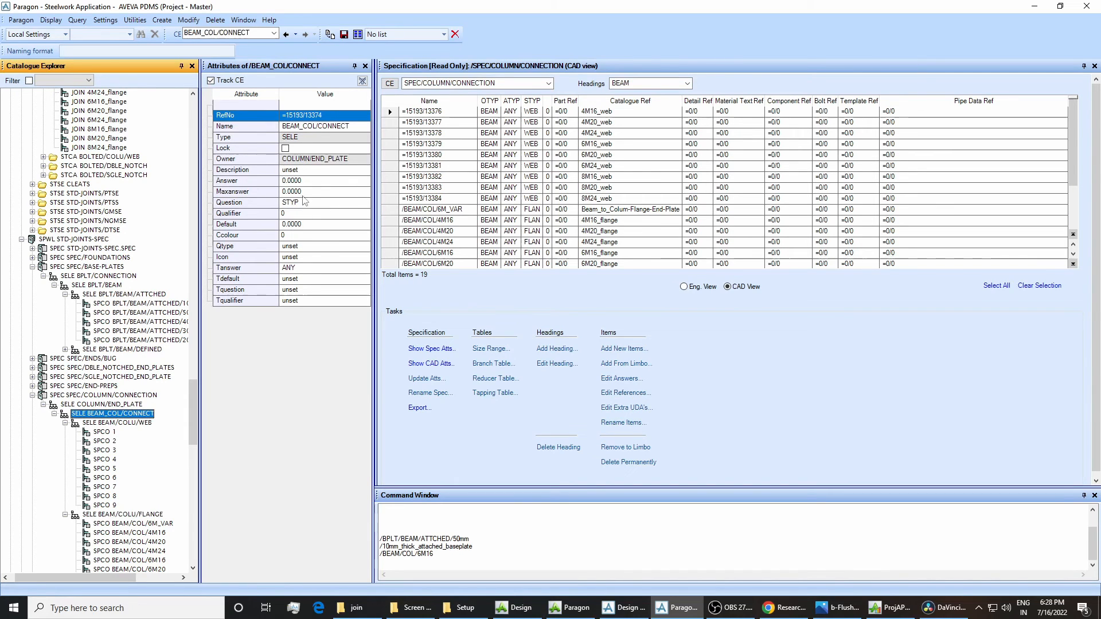
left_click(153, 514)
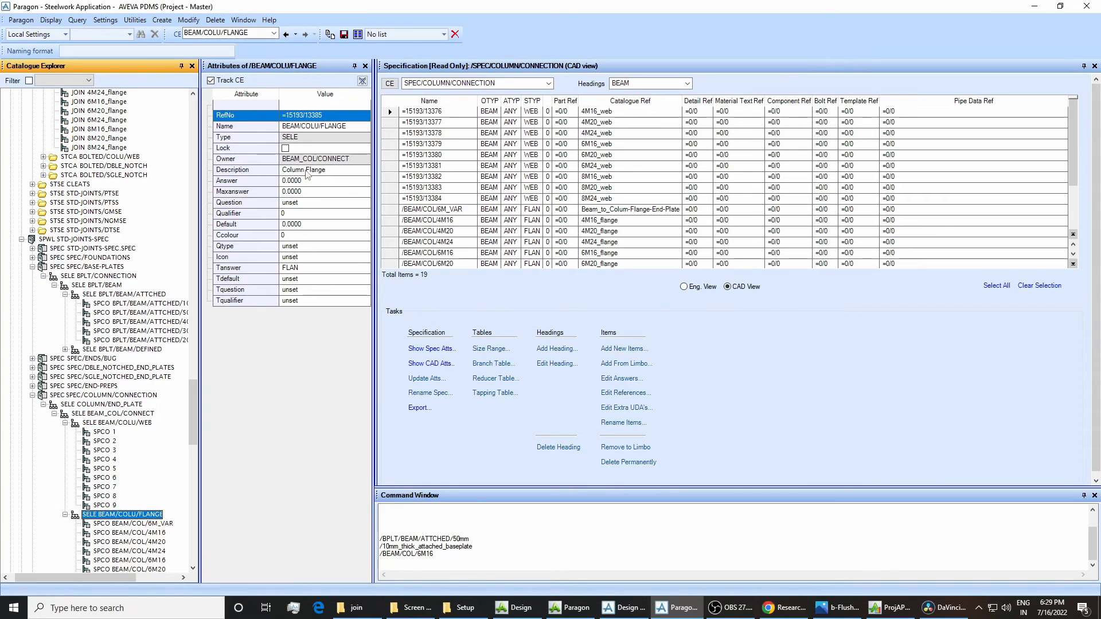
Return to Design and look through the Column Flange joints listed in the specification for column C-5.
left_click(631, 607)
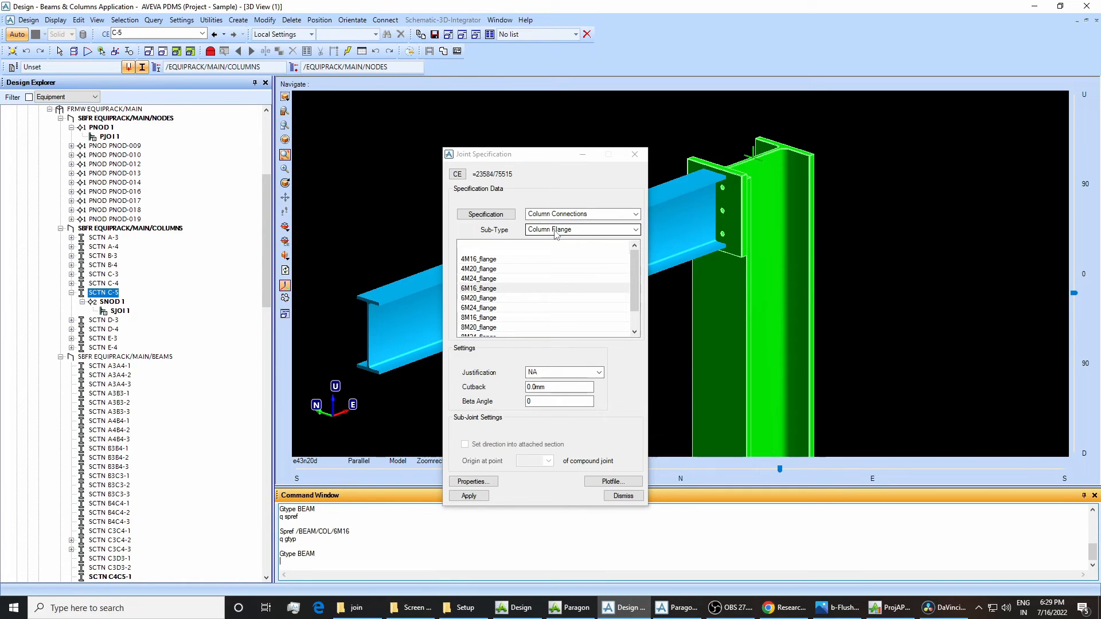
left_click(514, 271)
left_click(510, 310)
left_click(508, 326)
left_click(505, 288)
left_click(503, 324)
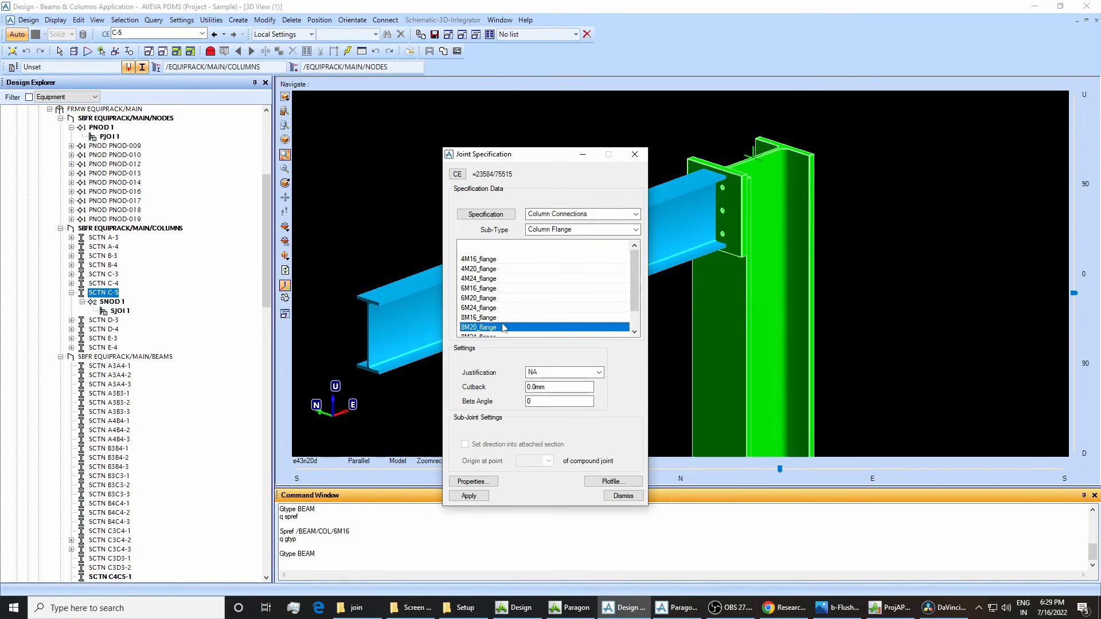
left_click(502, 289)
left_click(504, 308)
Switch to Paragon and examine the Catref attributes of the flange components BEAM/COL/6M24 and BEAM/COL/6M16.
left_click(676, 608)
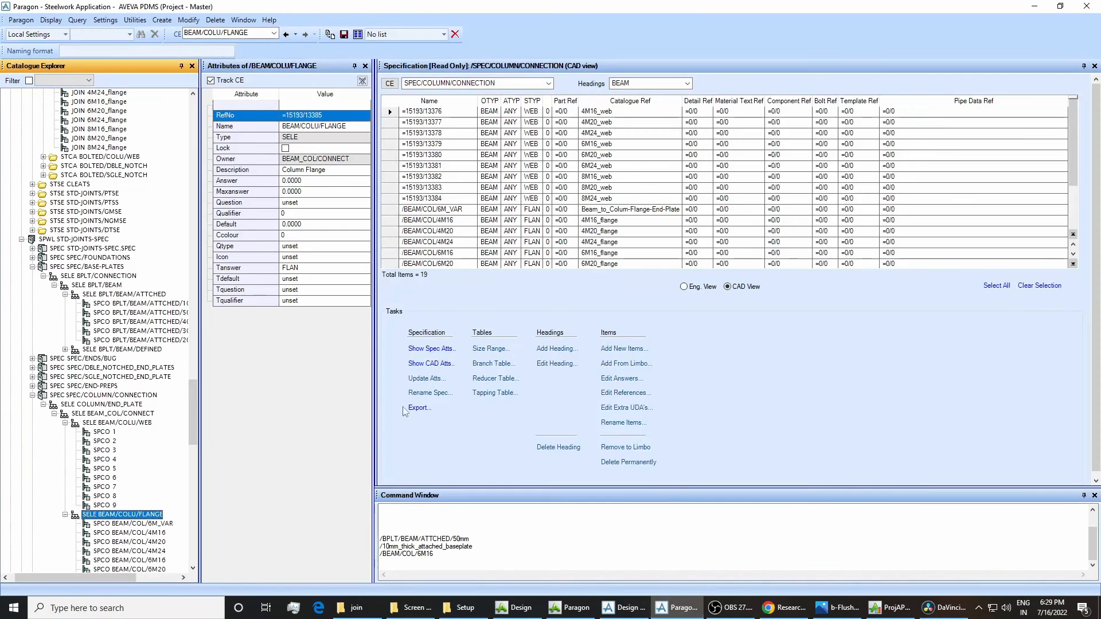
scroll(150, 533, "down", 1)
left_click(145, 542)
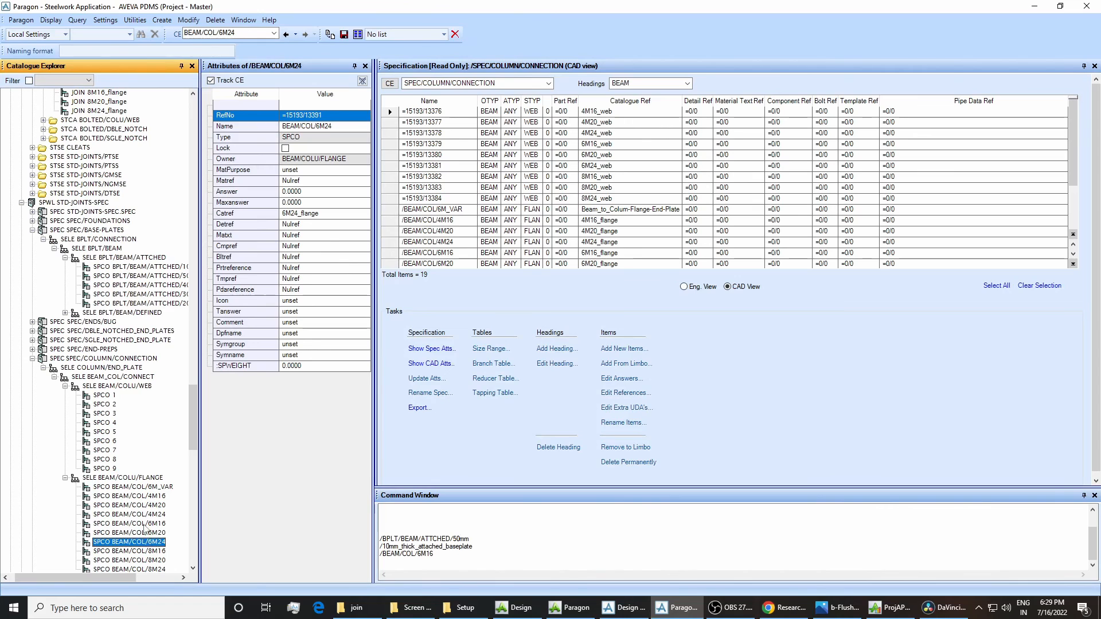
left_click(132, 523)
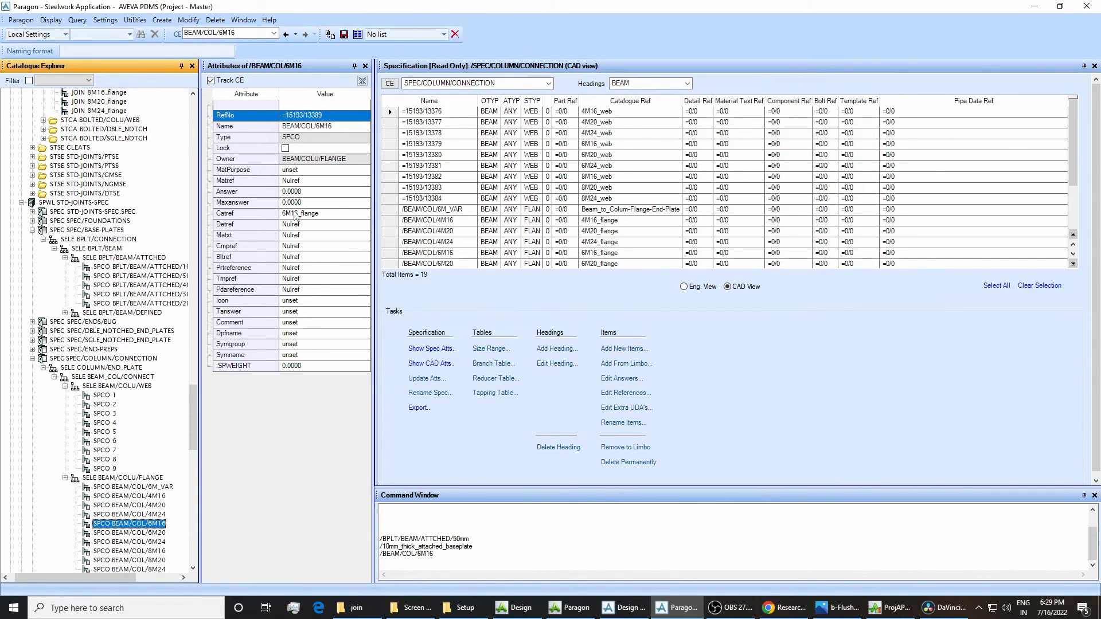
Back in Design, review the Column Flange joint choices again and close the joint specification without applying any change.
left_click(614, 605)
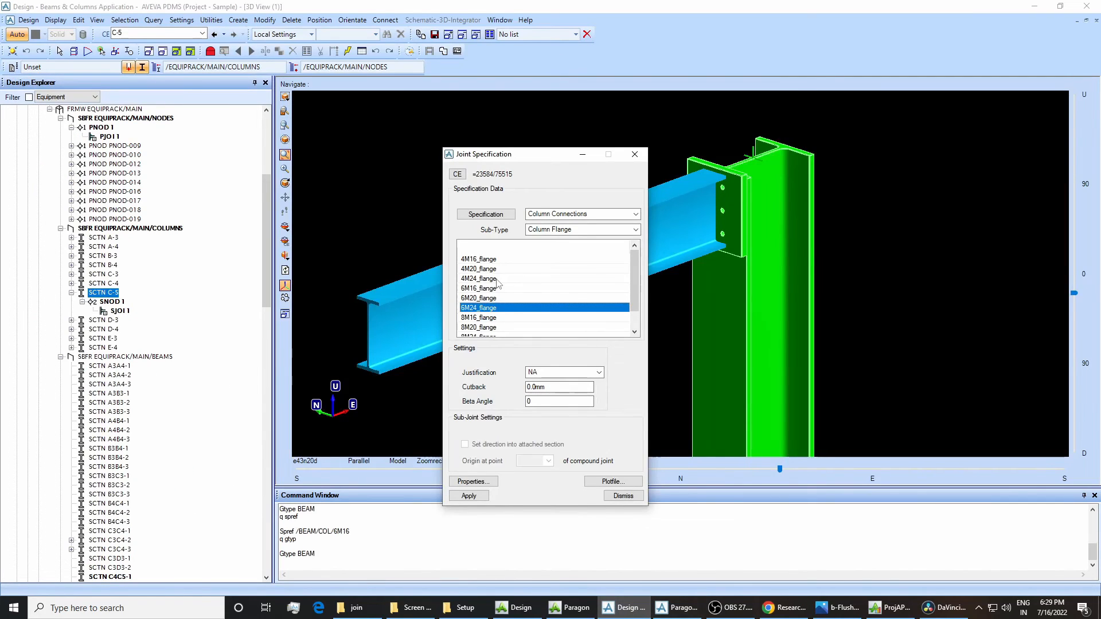
left_click(485, 292)
left_click(487, 317)
left_click(488, 280)
left_click(492, 298)
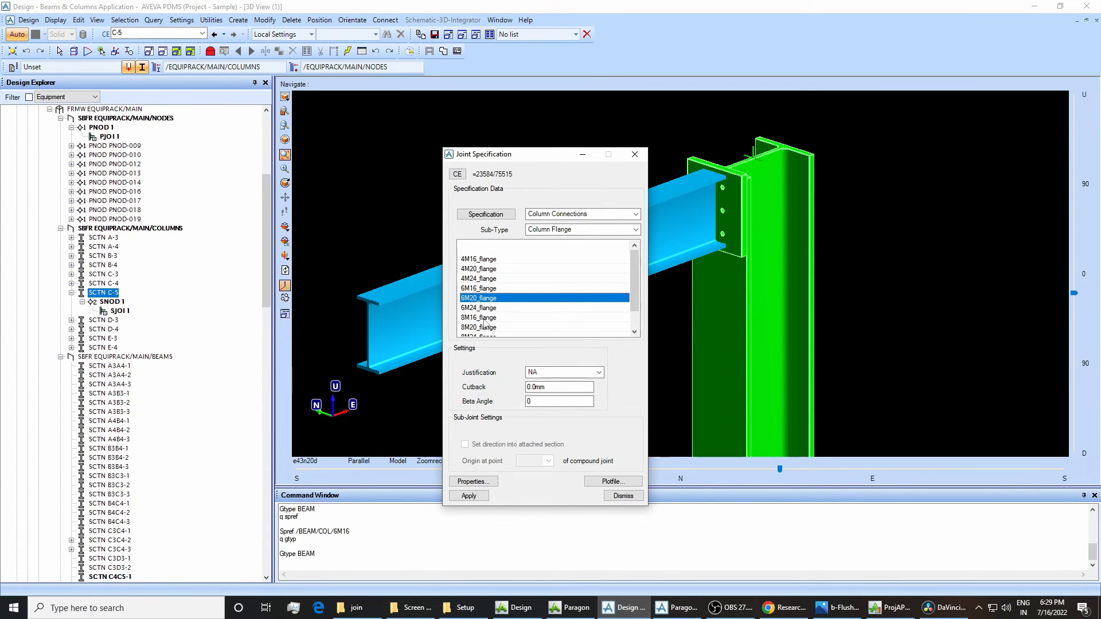
left_click(494, 317)
left_click(486, 270)
left_click(484, 301)
left_click(635, 154)
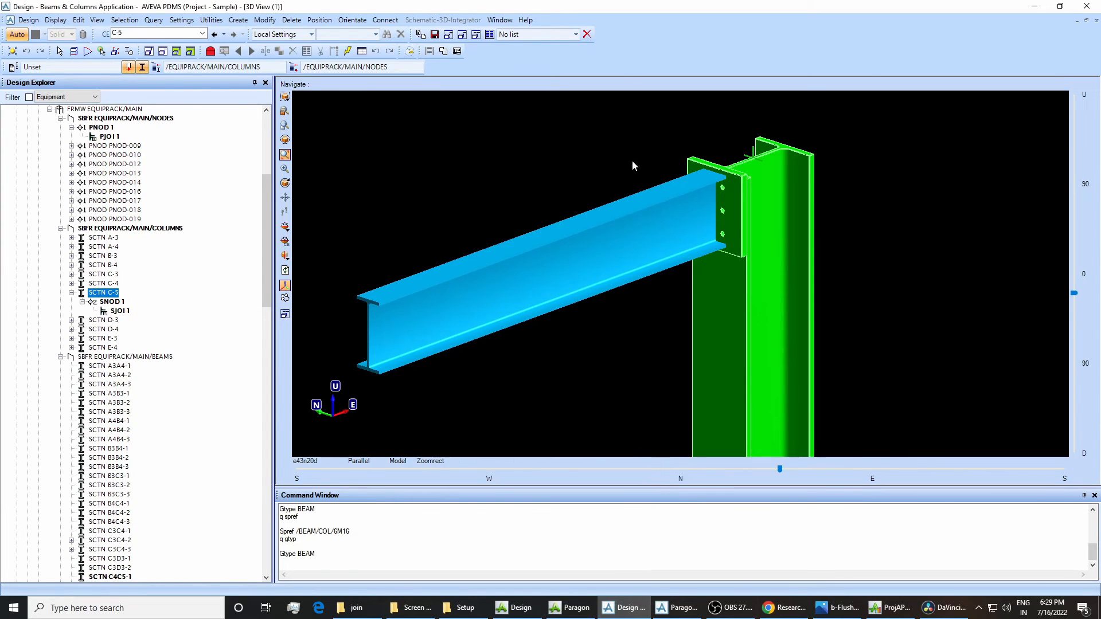
Switch to Paragon and recheck the Description and Tanswer attributes of the BEAM/COLU/FLANGE and BEAM/COLU/WEB selectors.
left_click(678, 607)
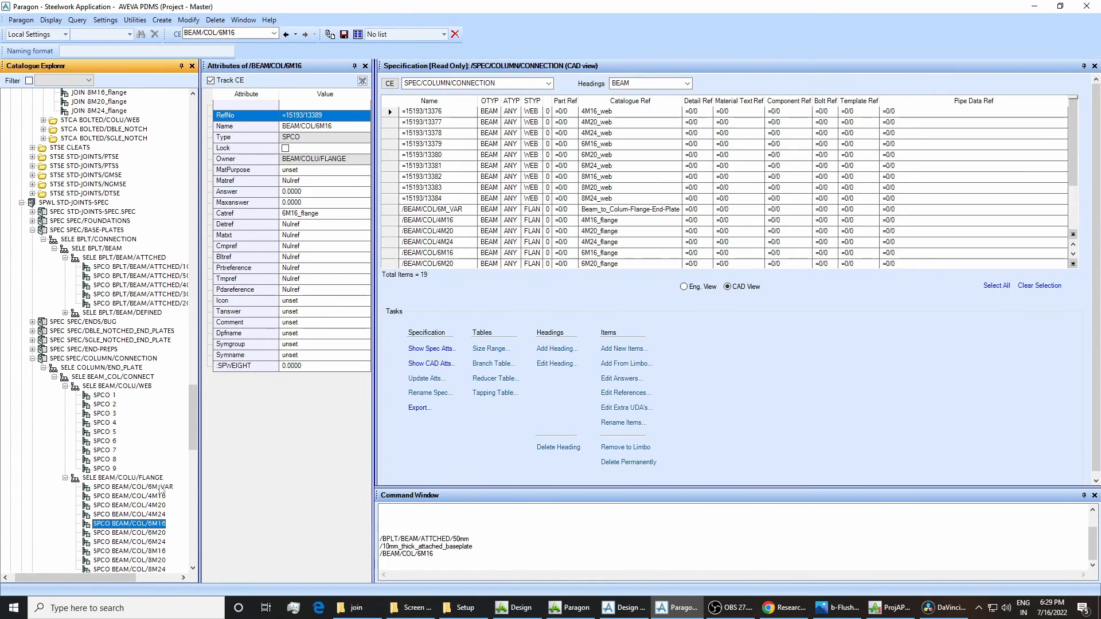
left_click(140, 478)
left_click(111, 386)
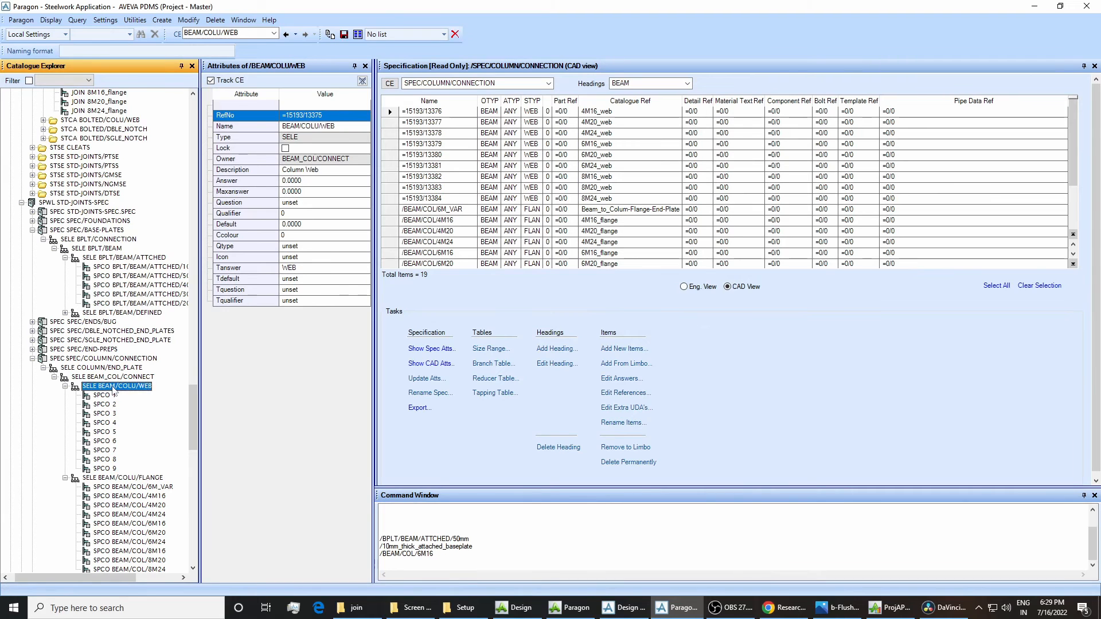
left_click(151, 477)
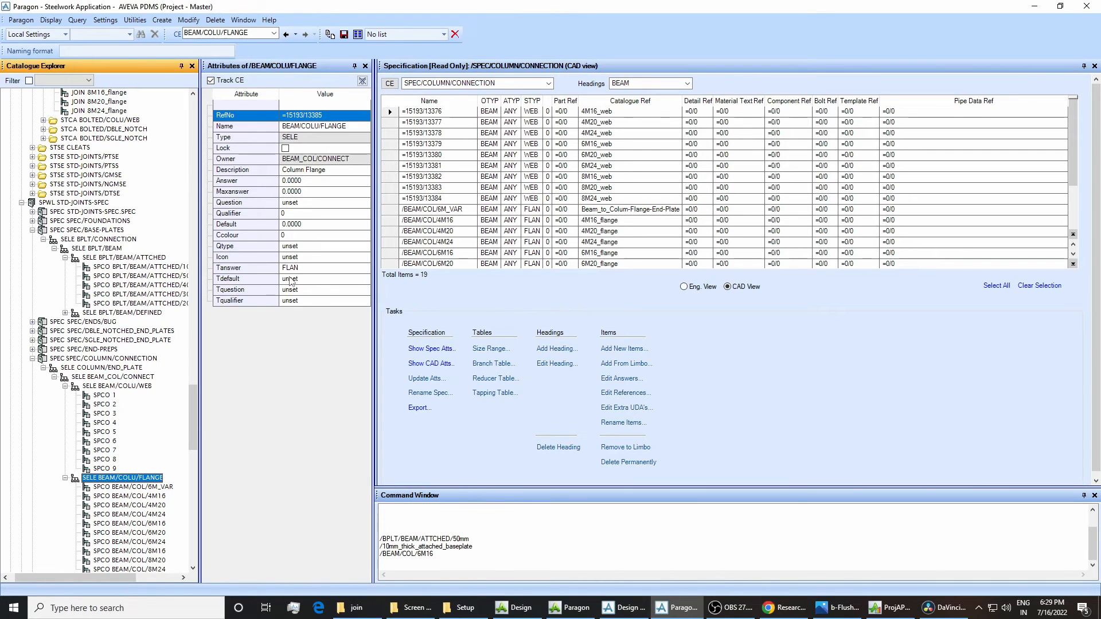
left_click(145, 387)
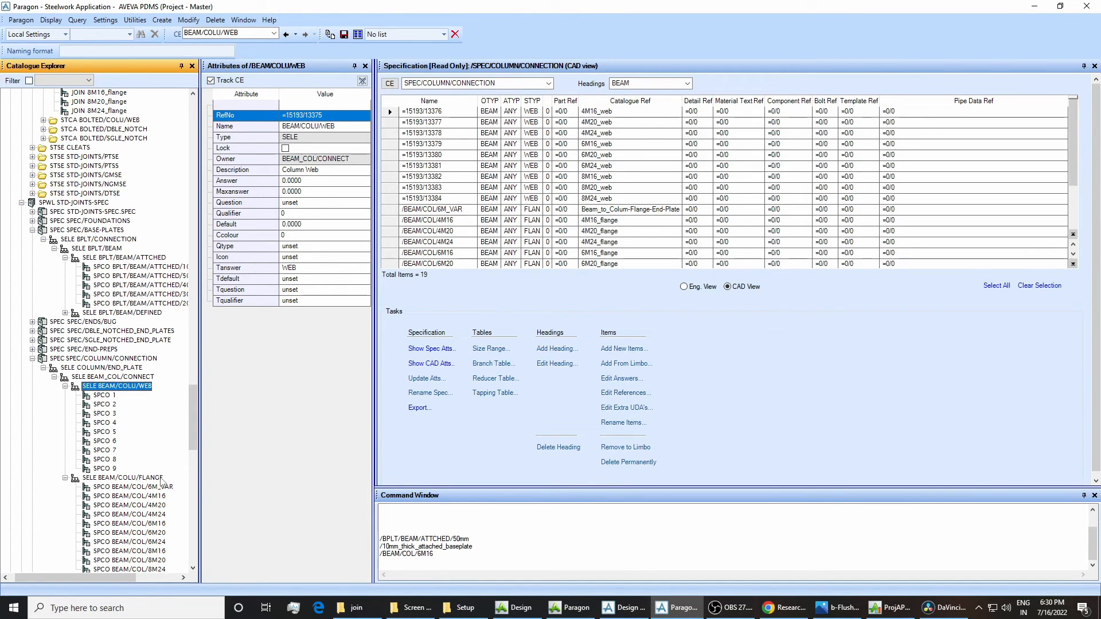
Return to Design, select the secondary joint SJOI 1 under column C-5 and open its joint specification.
left_click(623, 608)
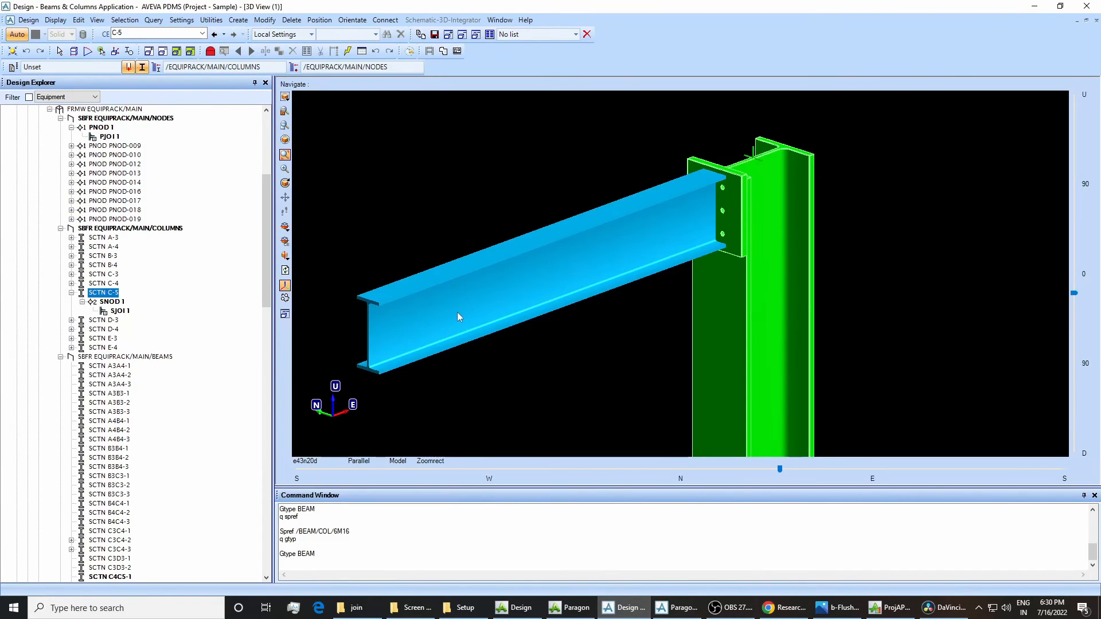
left_click(120, 311)
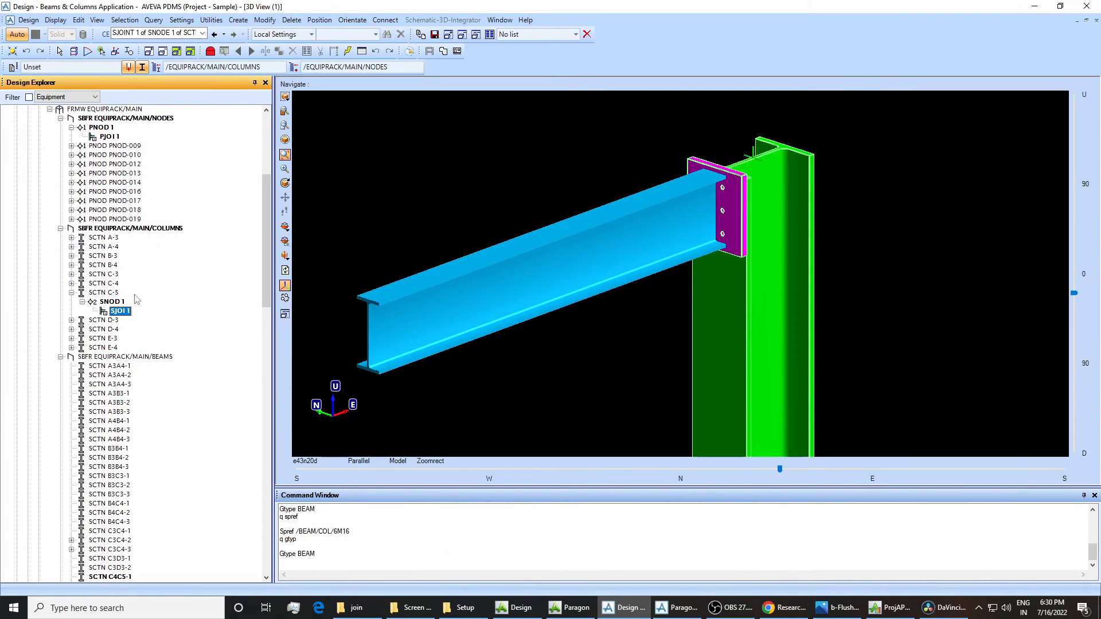
left_click(263, 19)
mouse_move(312, 189)
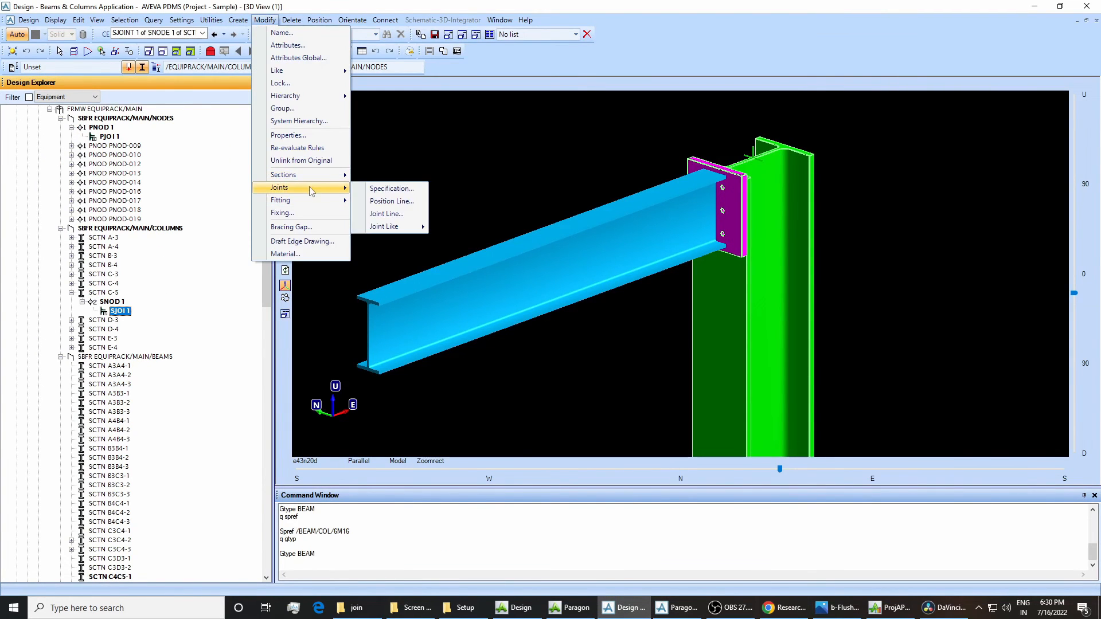
left_click(362, 189)
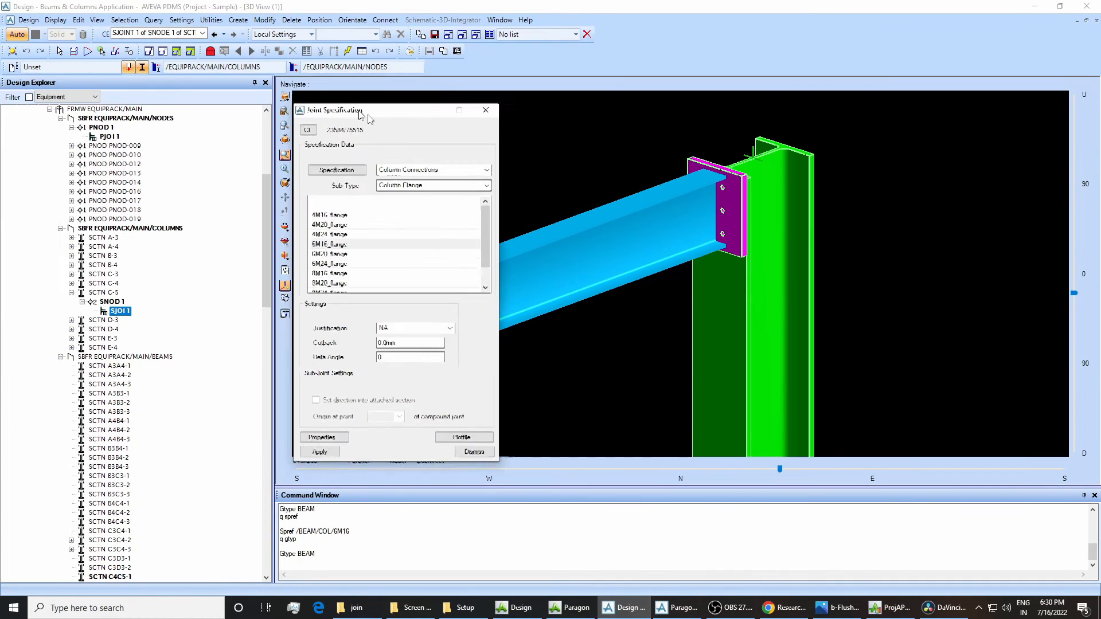
Review the joint specification's sub-type choices and switch to Paragon to compare the Tanswer attributes of the BEAM/COLU/FLANGE and BEAM/COLU/WEB selectors.
left_click(443, 192)
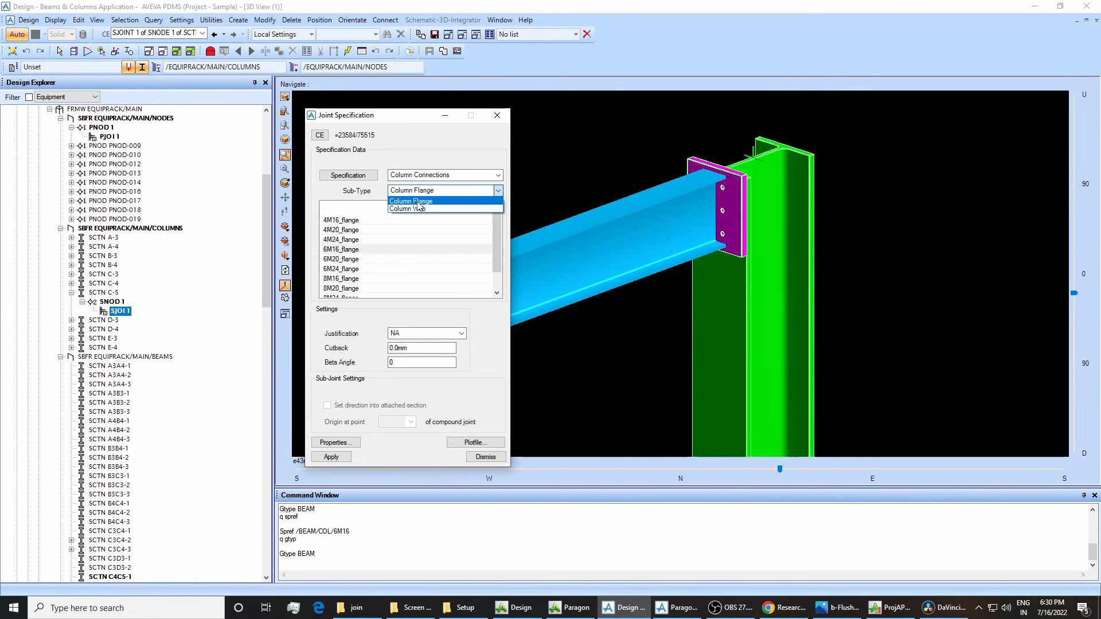
left_click(417, 201)
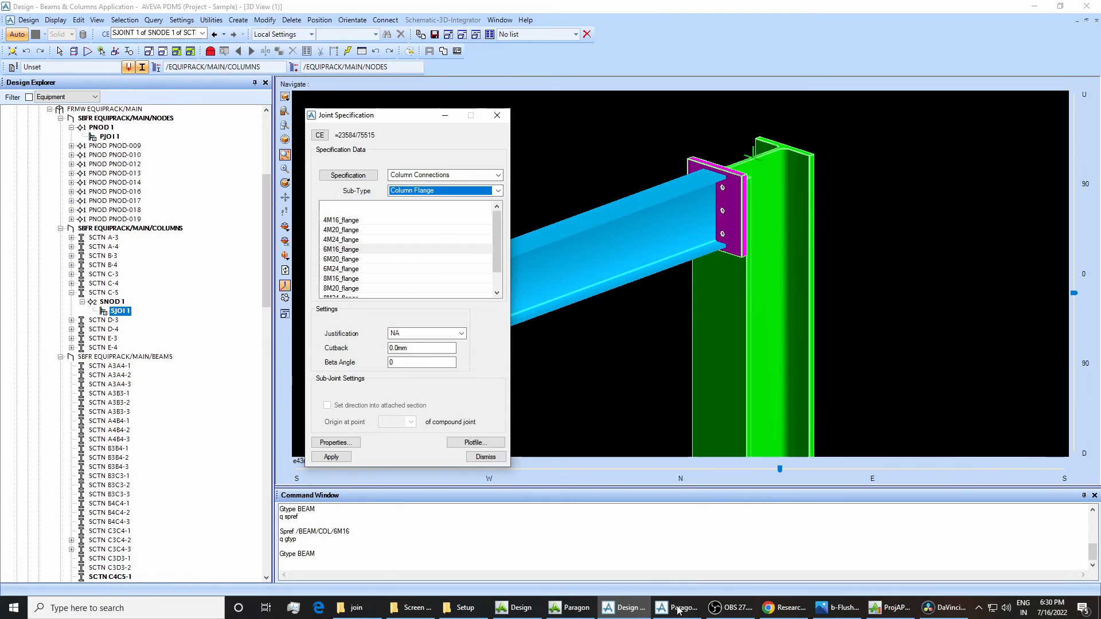
key("alt+Tab")
left_click(153, 478)
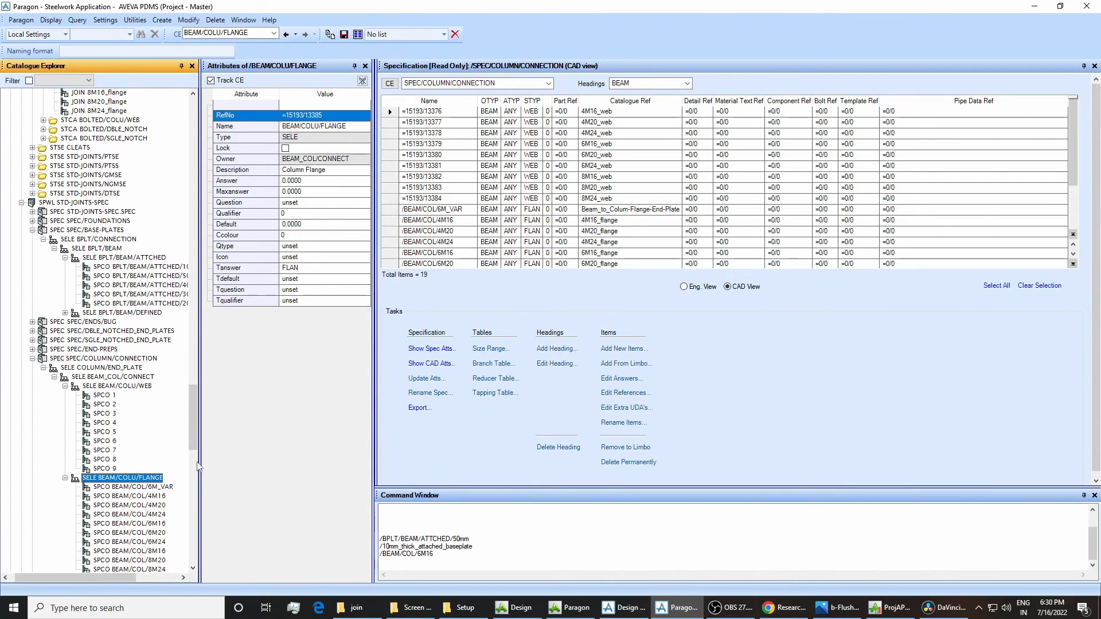
left_click(147, 388)
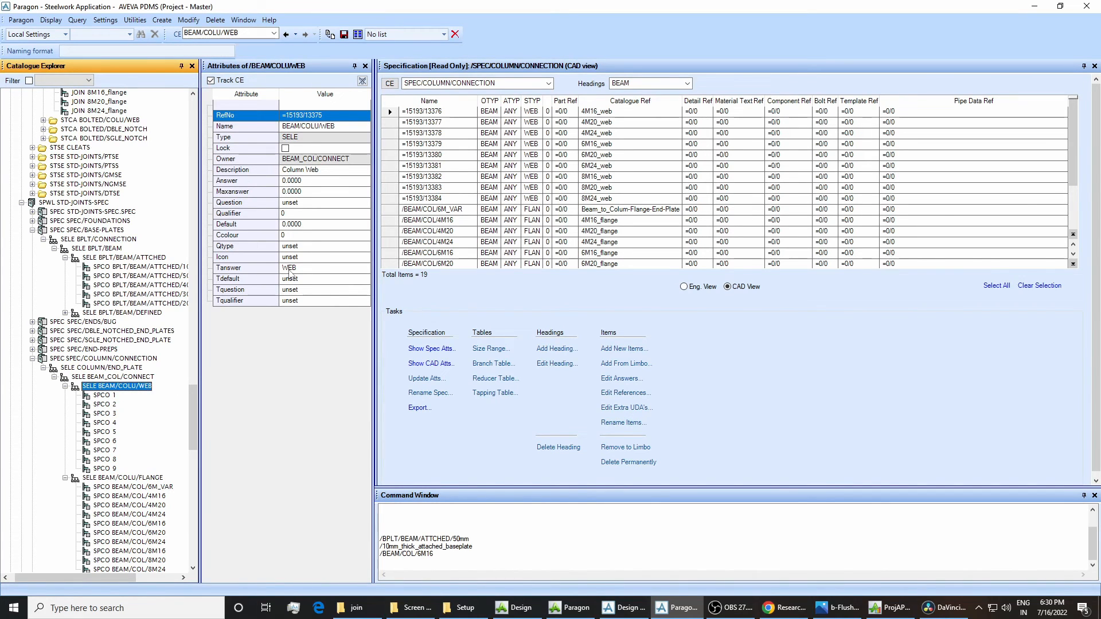
left_click(148, 478)
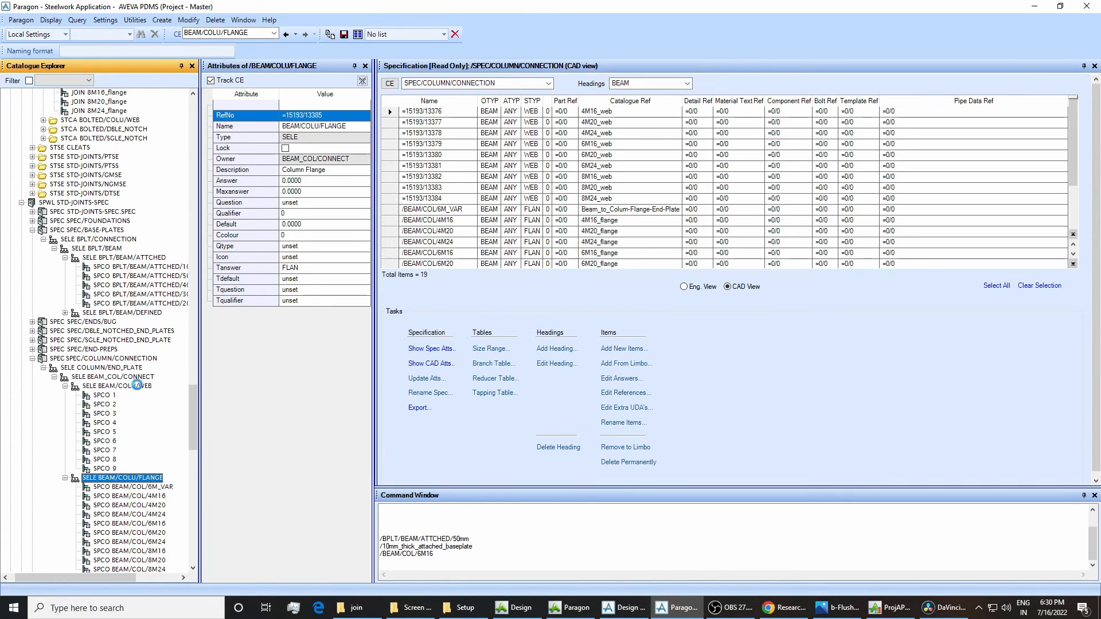
Set the Tanswer attribute of the BEAM/COLU/WEB selector to AA.
left_click(136, 385)
left_click(293, 267)
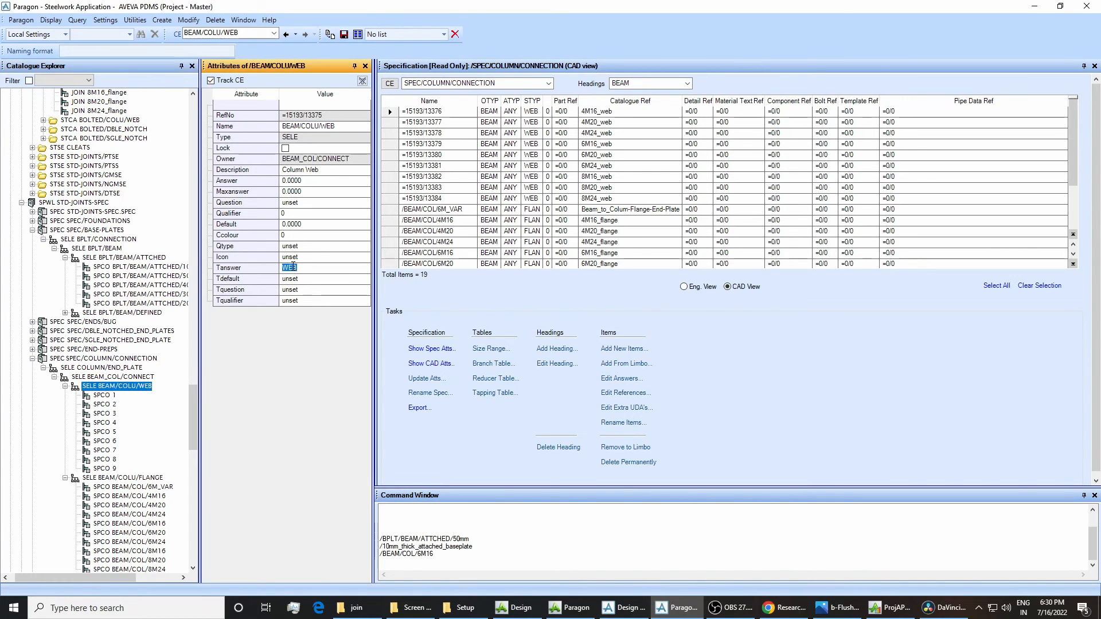
type("AA")
key("Return")
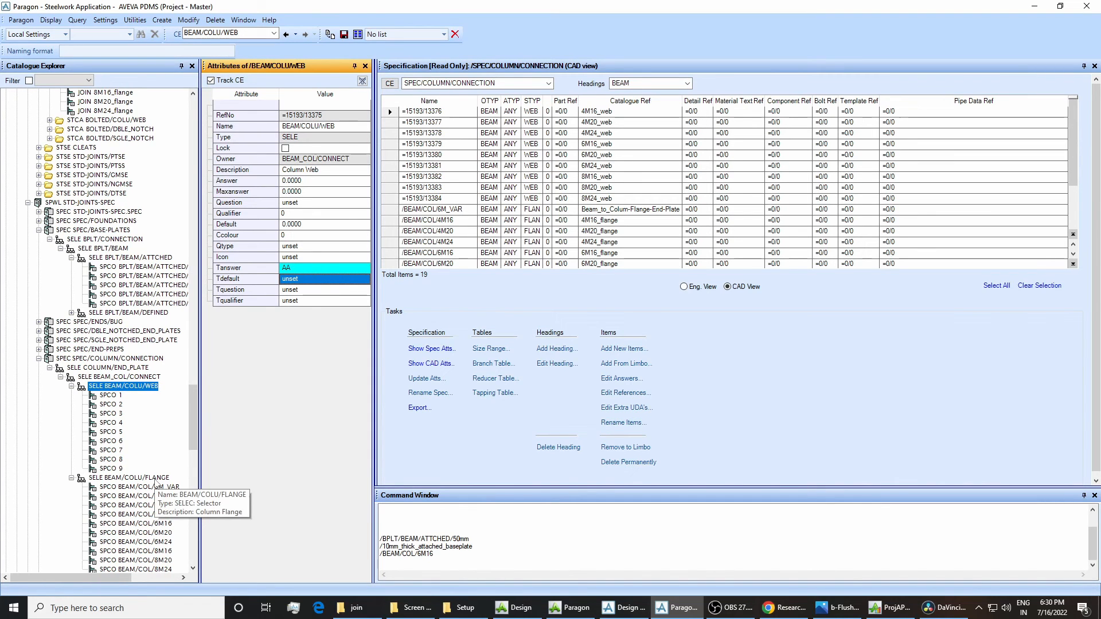
Switch to Design and check the order of the sub-types offered in the joint specification.
left_click(623, 607)
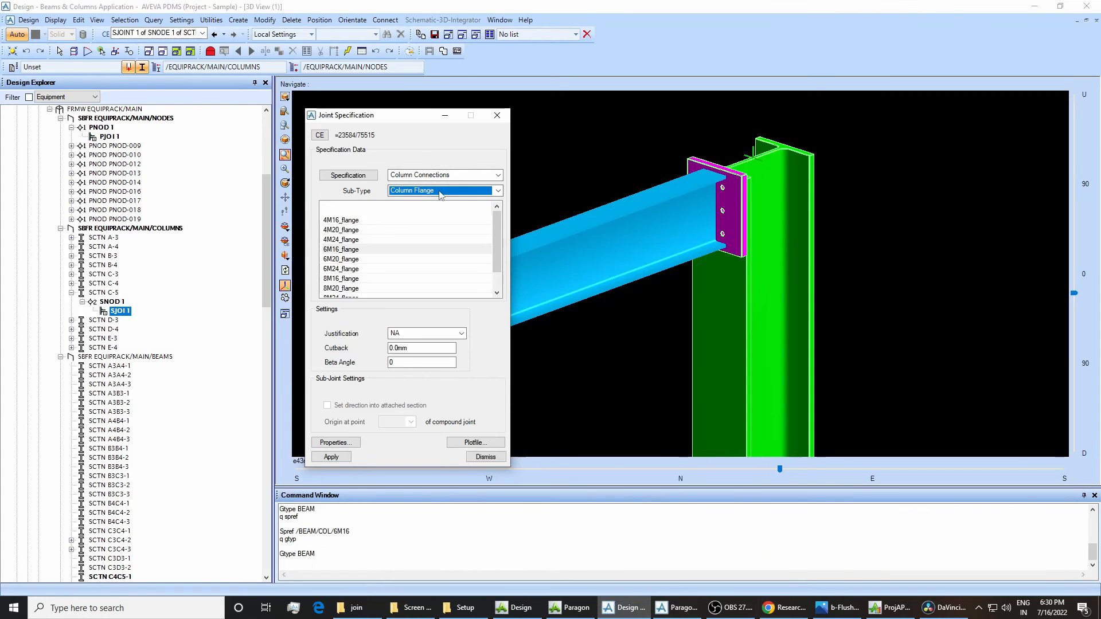
left_click(441, 190)
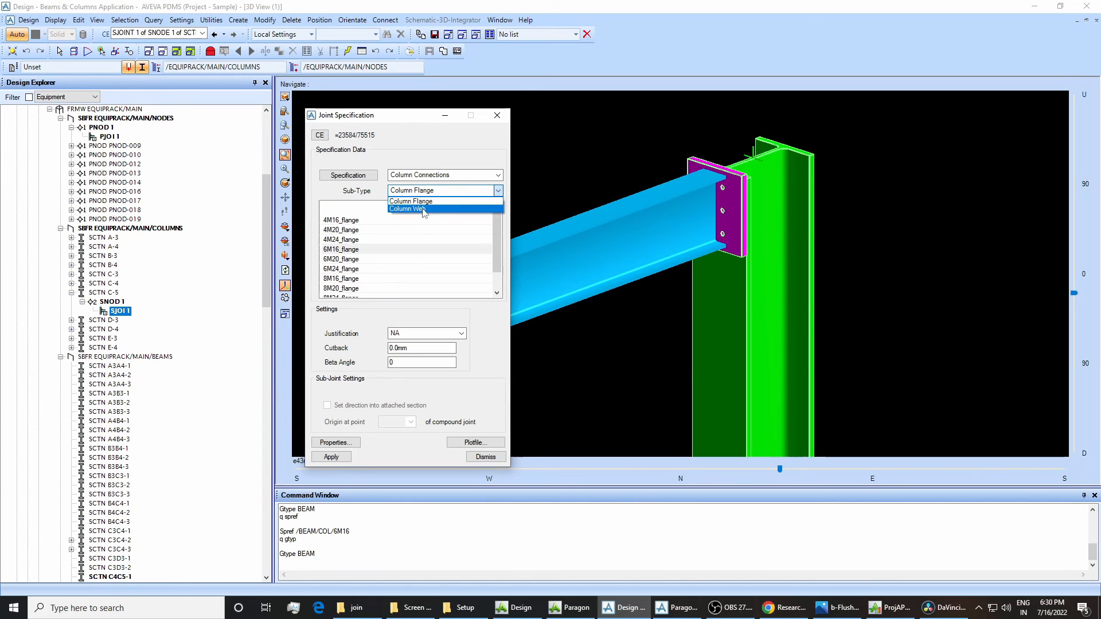
left_click(426, 151)
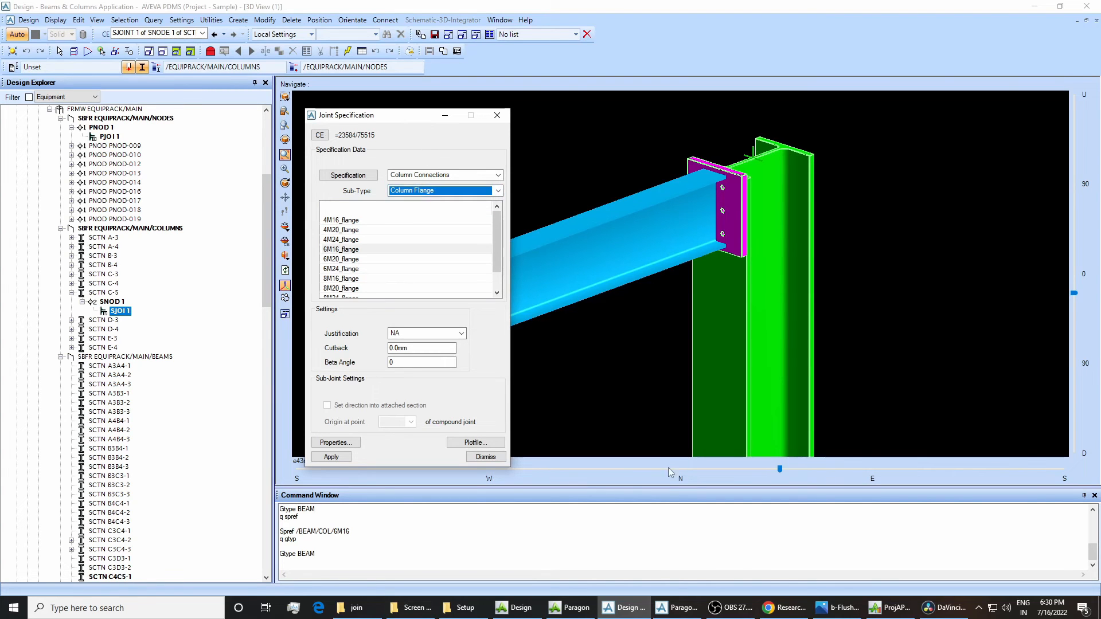
Return to Paragon and save the work with the AA answer on the BEAM/COLU/WEB selector.
left_click(674, 607)
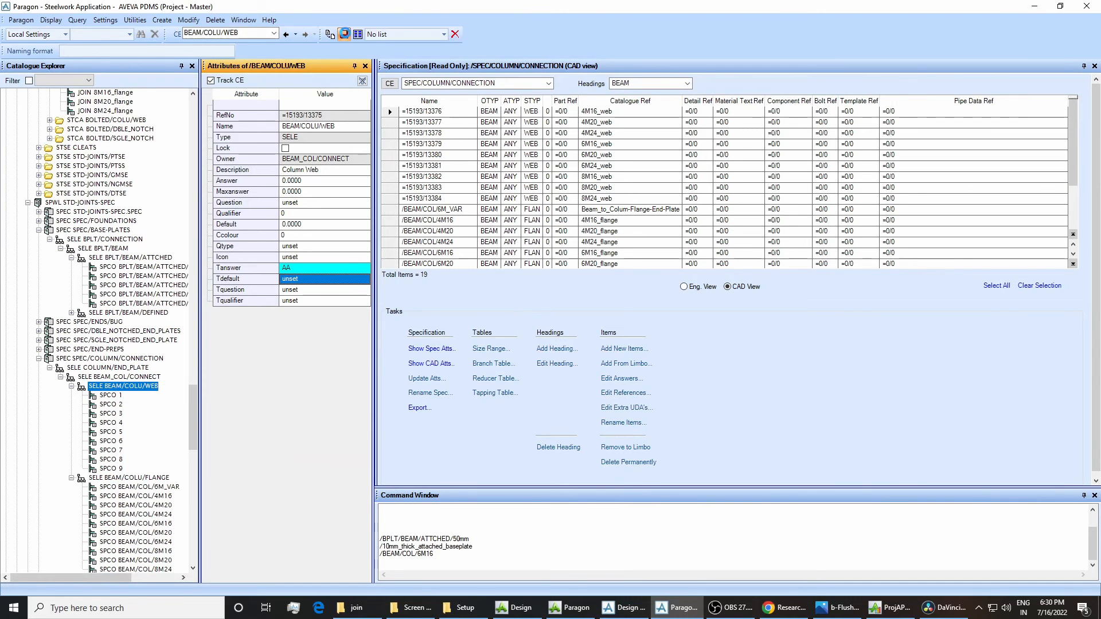
left_click(344, 34)
left_click(527, 316)
Switch to Design, close the joint specification, and bring the session up to date with Get Work and Save Work.
left_click(624, 608)
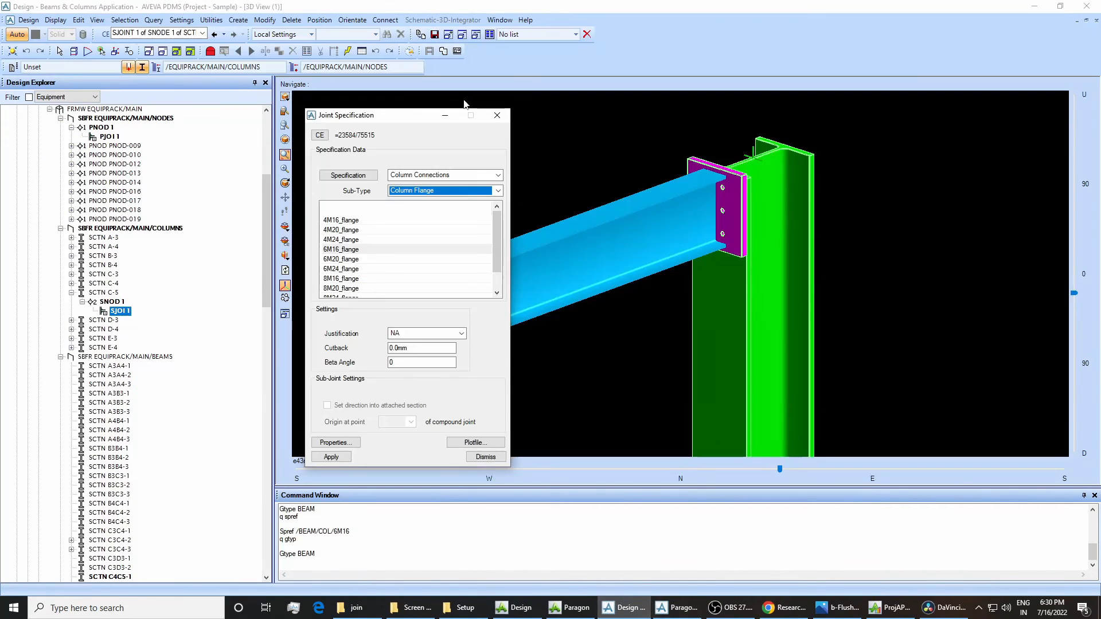
left_click(491, 118)
left_click(26, 20)
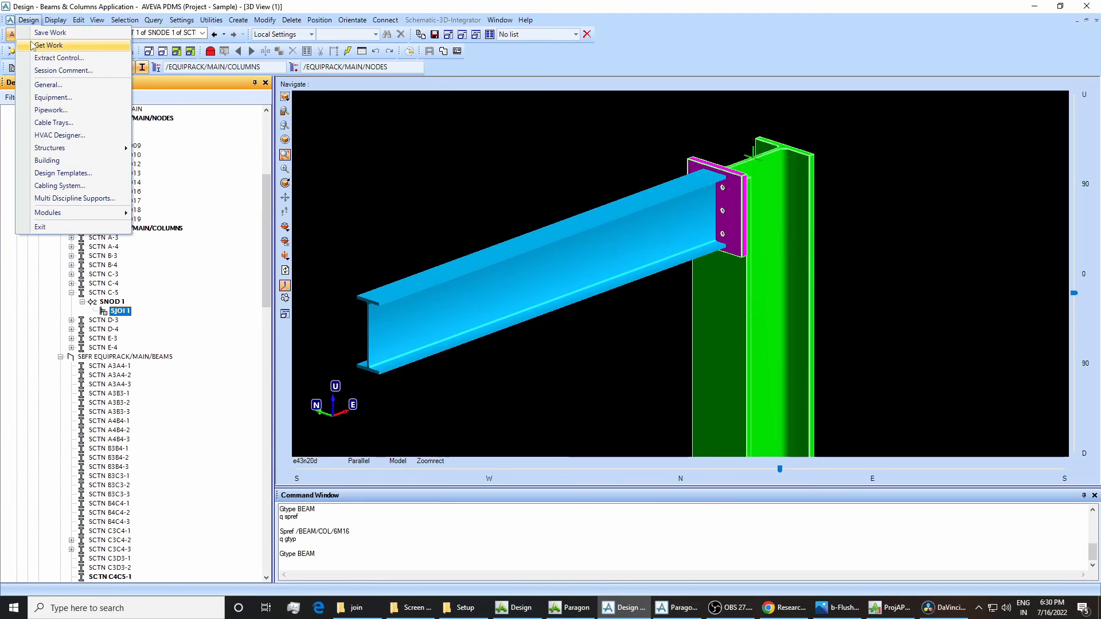
left_click(50, 33)
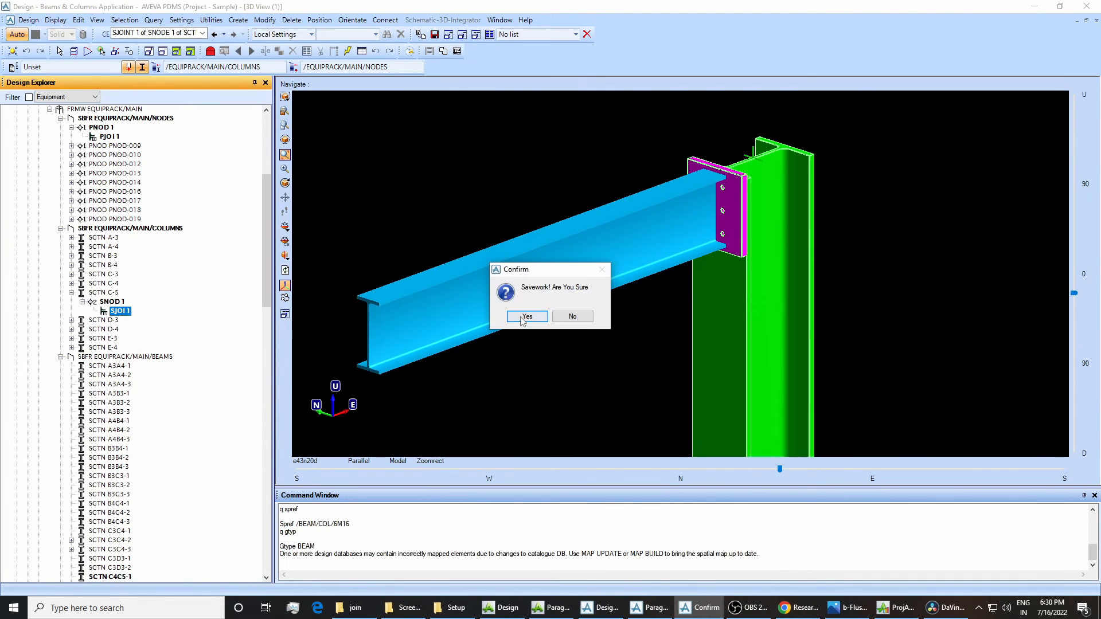
left_click(524, 315)
Reopen the joint specification of secondary joint SJOI 1 and recheck the order of its sub-types.
left_click(265, 20)
mouse_move(287, 182)
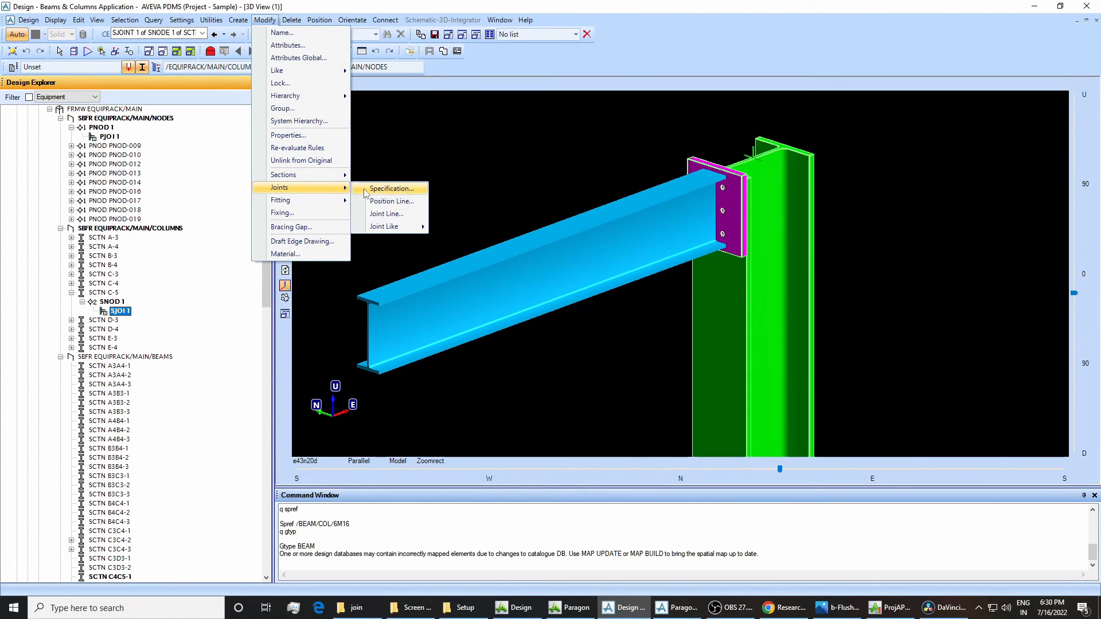
left_click(384, 189)
left_click(129, 83)
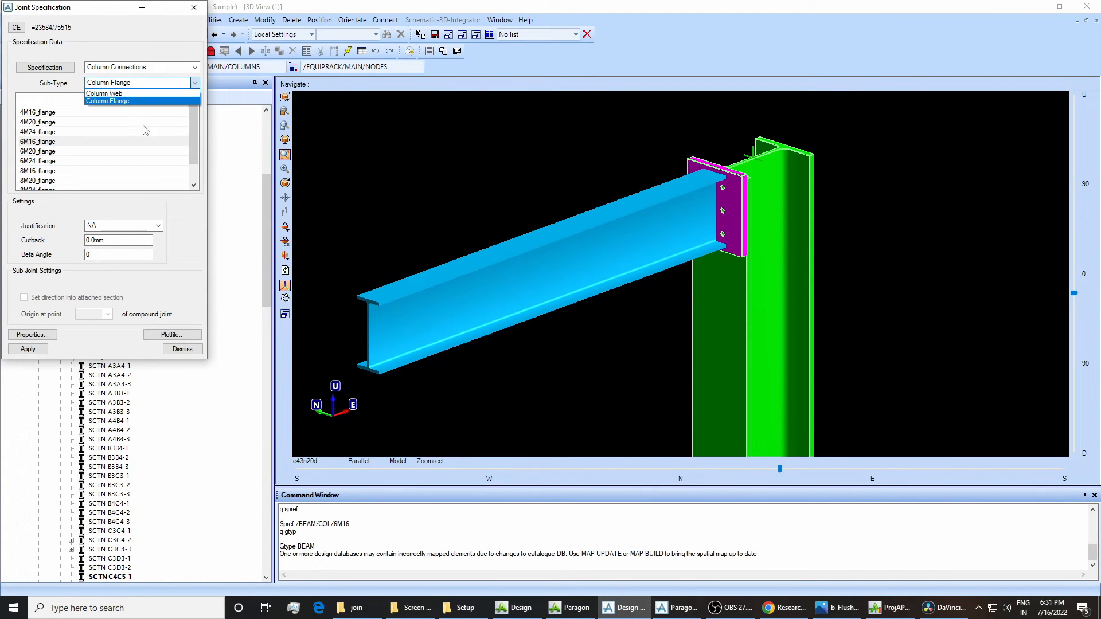
Switch to Paragon, set the Tanswer of the BEAM/COLU/WEB selector to WEB, and save the work.
left_click(676, 607)
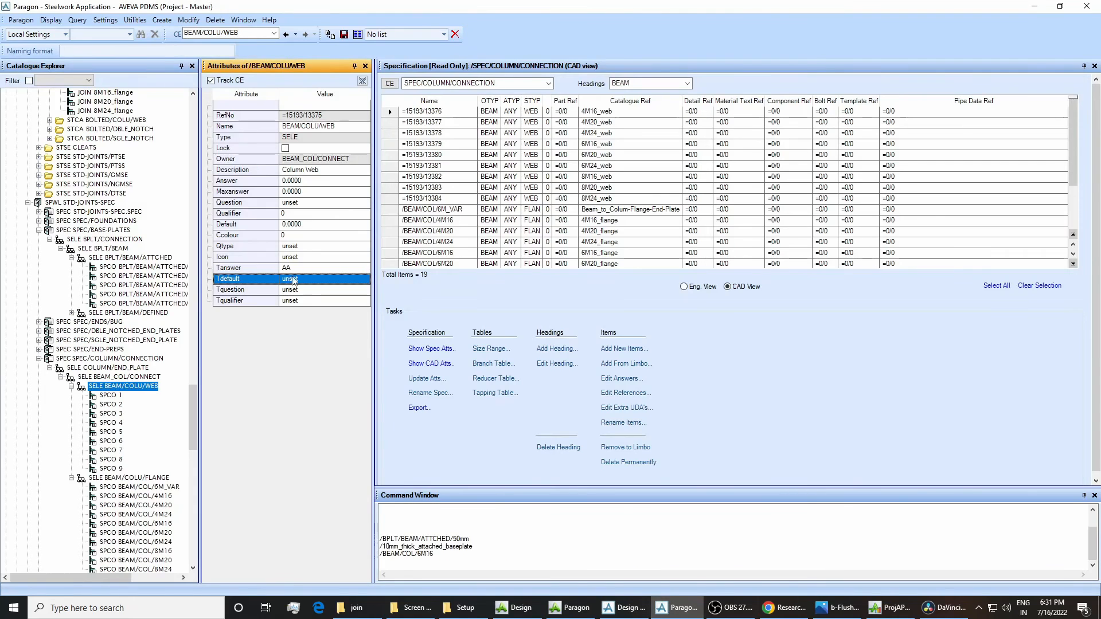
left_click(168, 475)
left_click(148, 388)
left_click(292, 269)
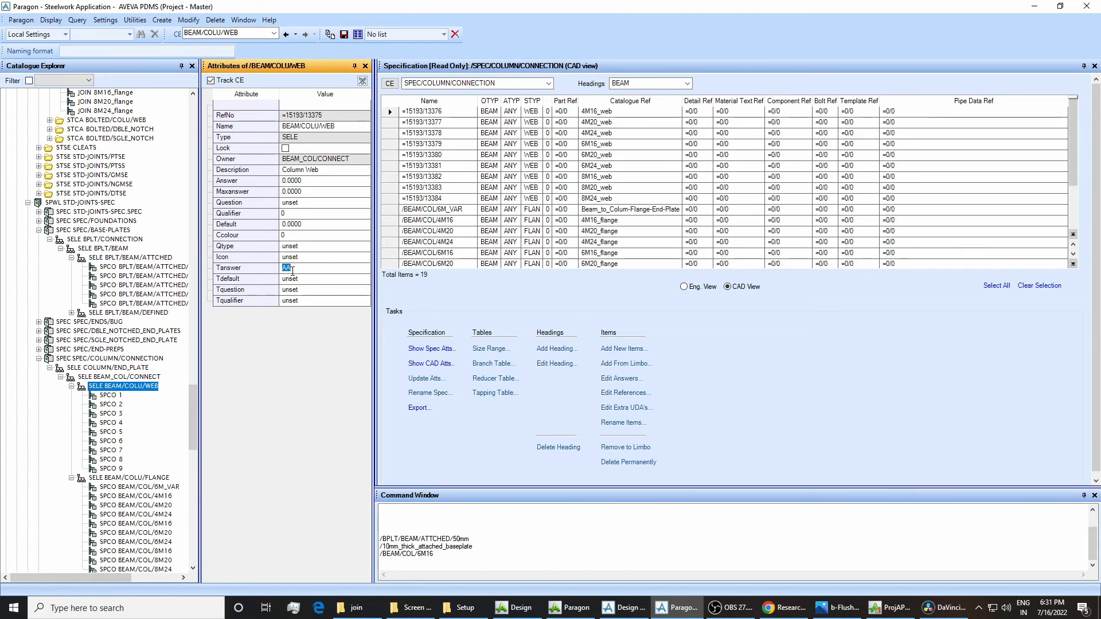
type("WEB")
key("Return")
left_click(344, 34)
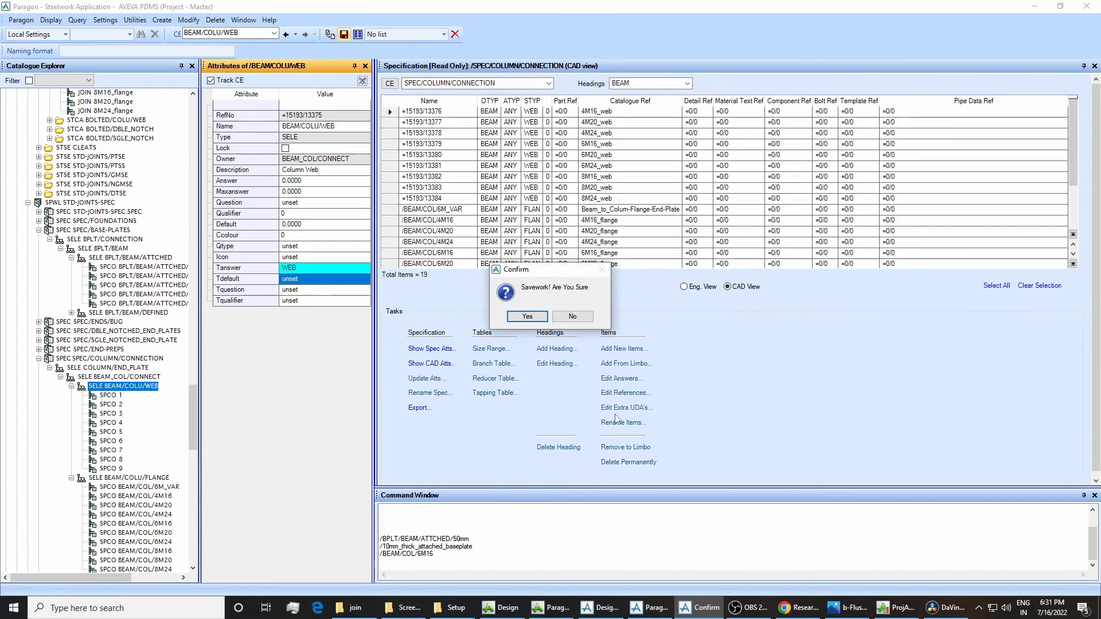
left_click(527, 316)
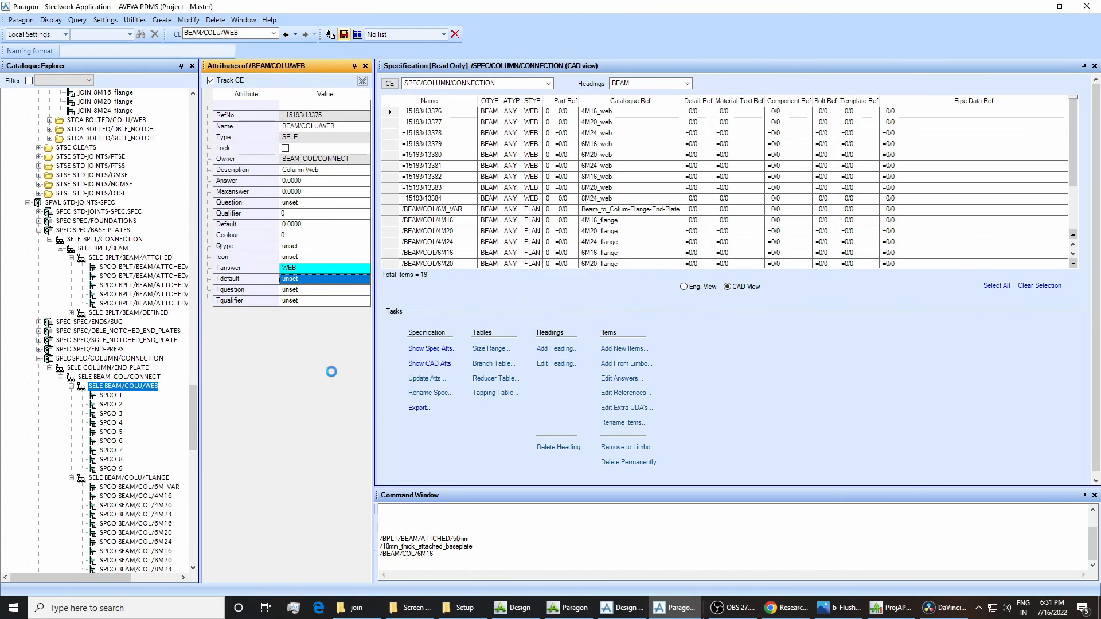
Examine the attributes of SPCO 4 and SPEC/COLUMN/CONNECTION, comparing the latter's Description and Question with Design's joint specification.
left_click(107, 422)
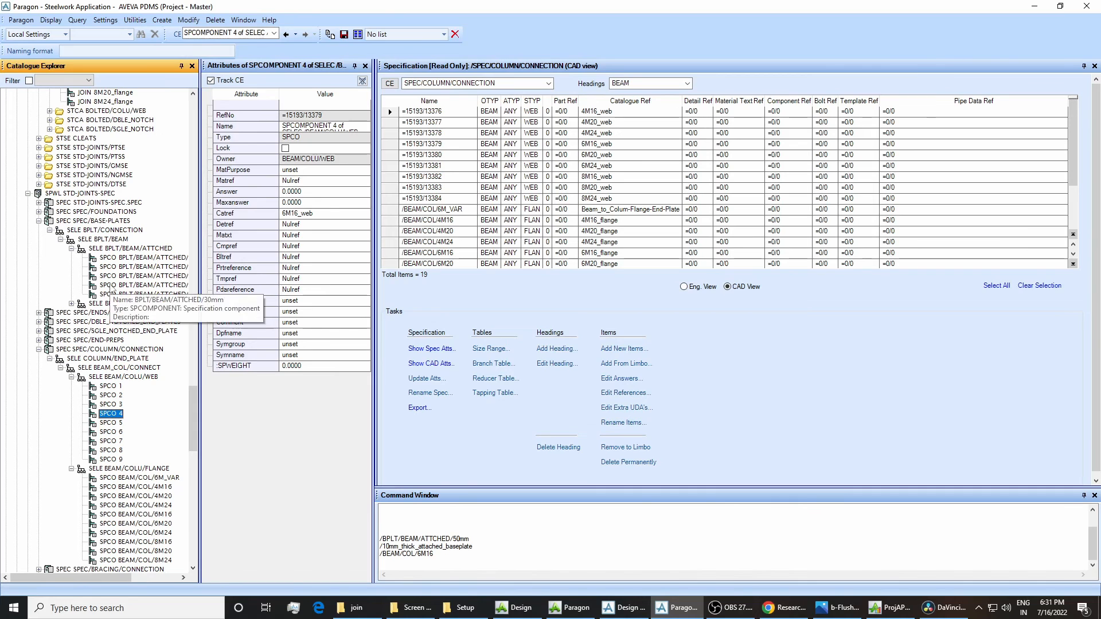
left_click(66, 351)
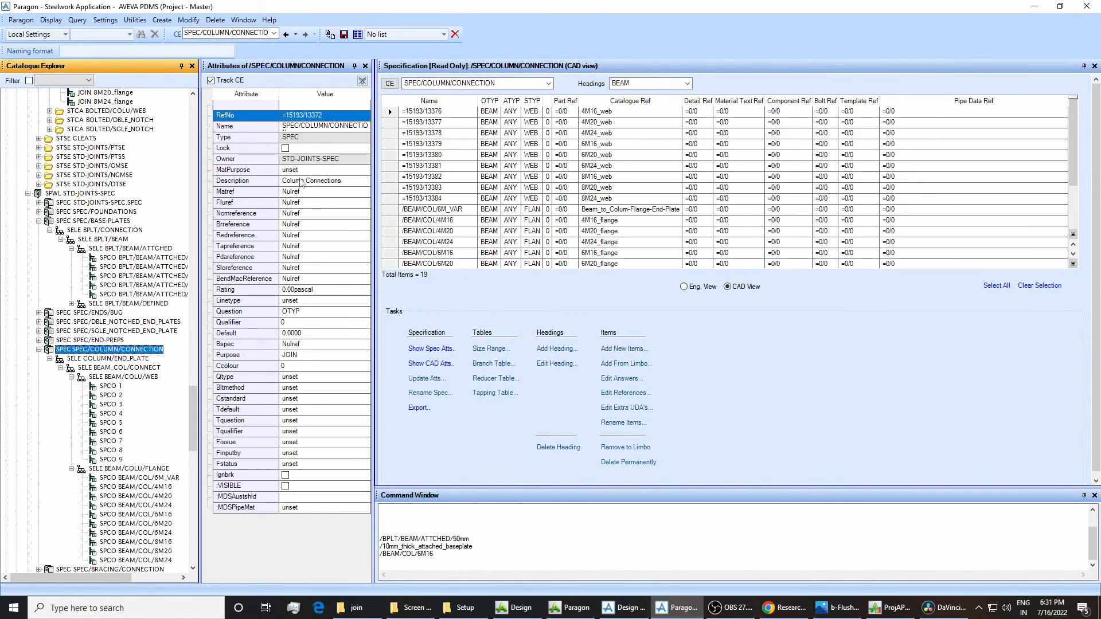
left_click(625, 608)
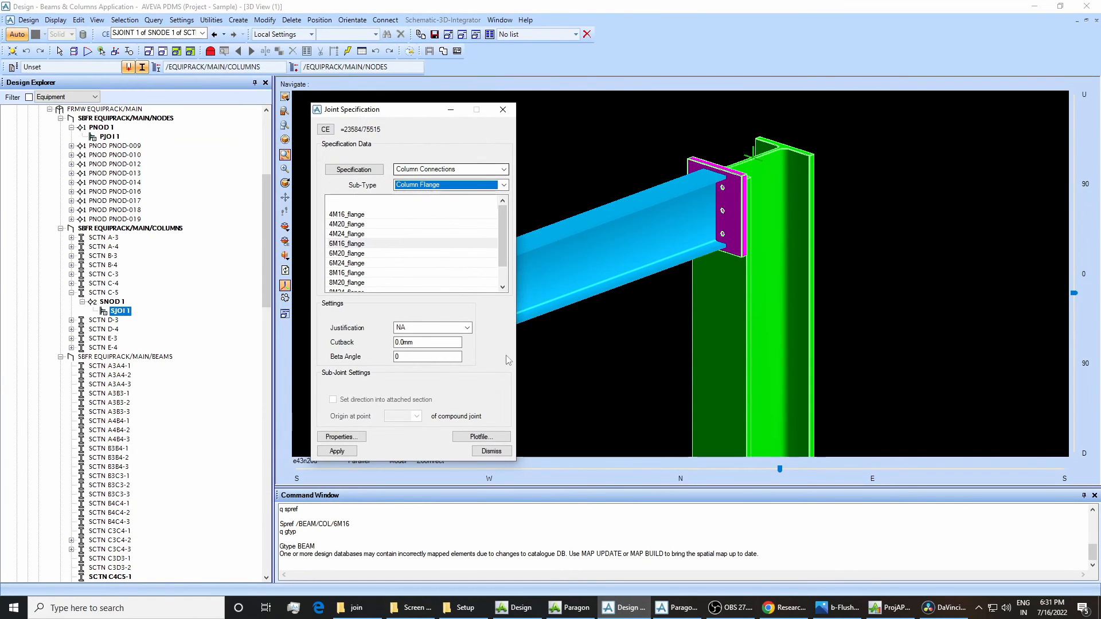
left_click(677, 608)
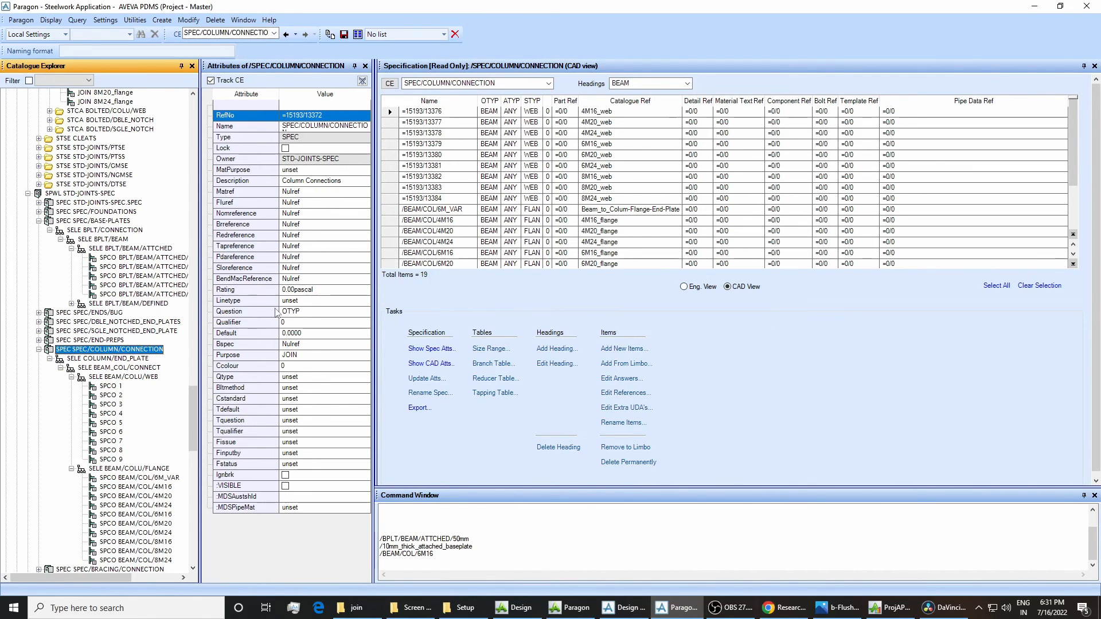
In Design, inspect the beam-to-column connection by selecting column C-5 and beam C4C5-1 as the owning and attached sections.
left_click(623, 608)
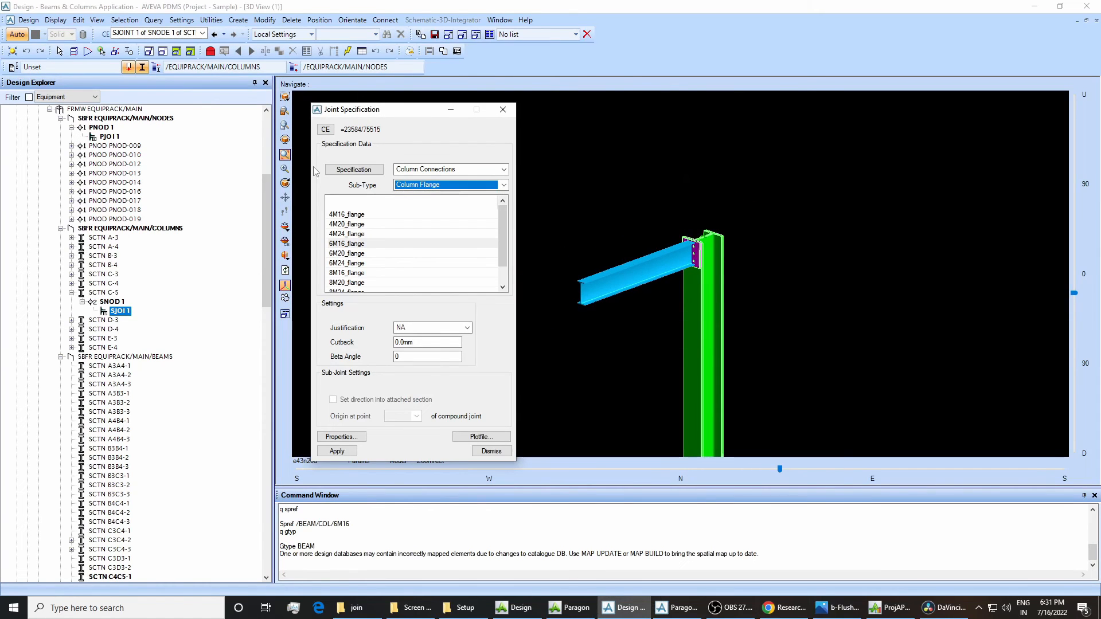
scroll(619, 281, "down", 1)
scroll(618, 281, "down", 1)
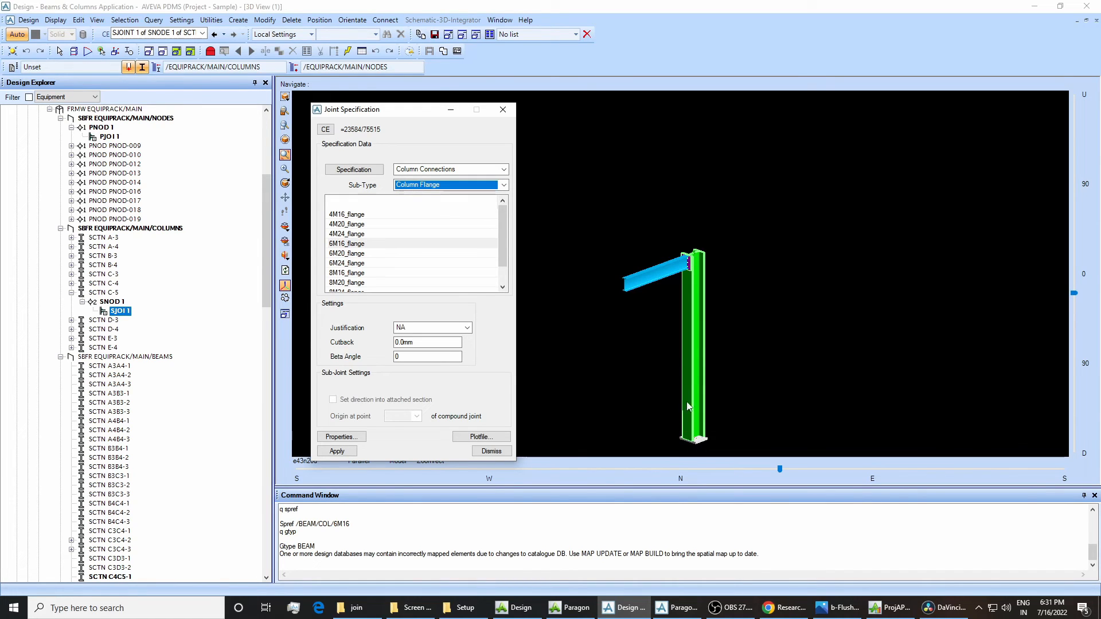
left_click_drag(634, 221, 737, 326)
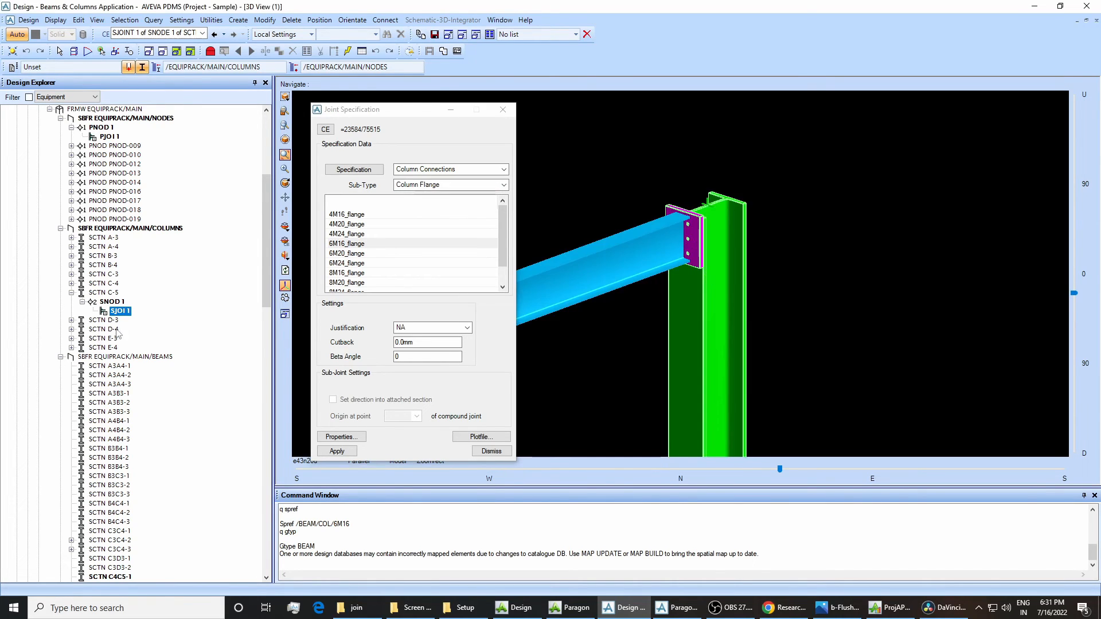
left_click(98, 293)
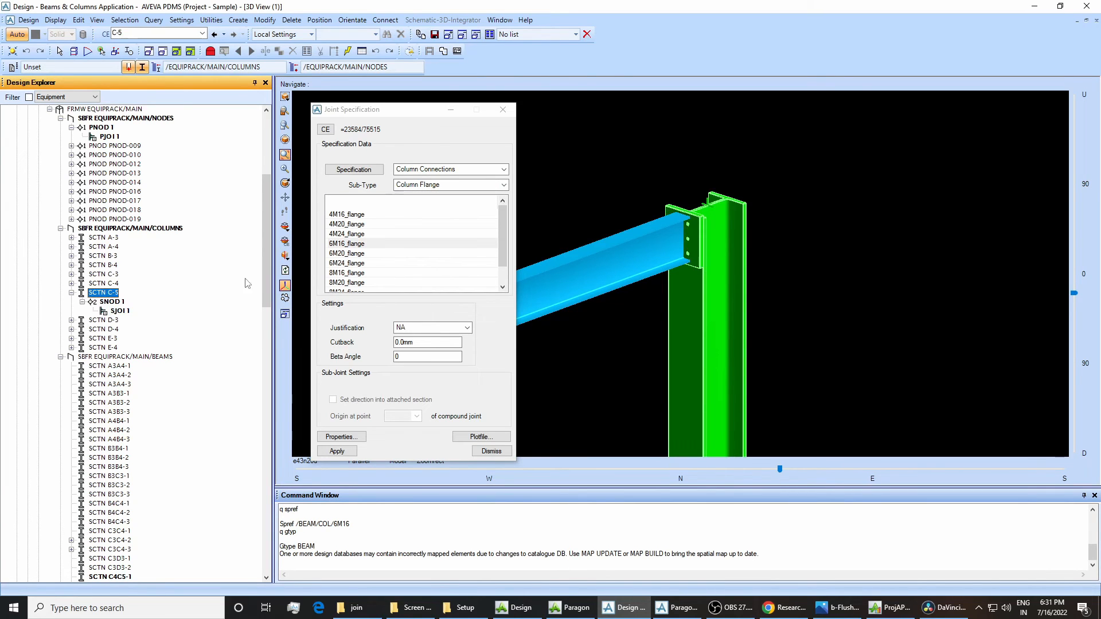
left_click_drag(263, 291, 263, 353)
left_click(122, 339)
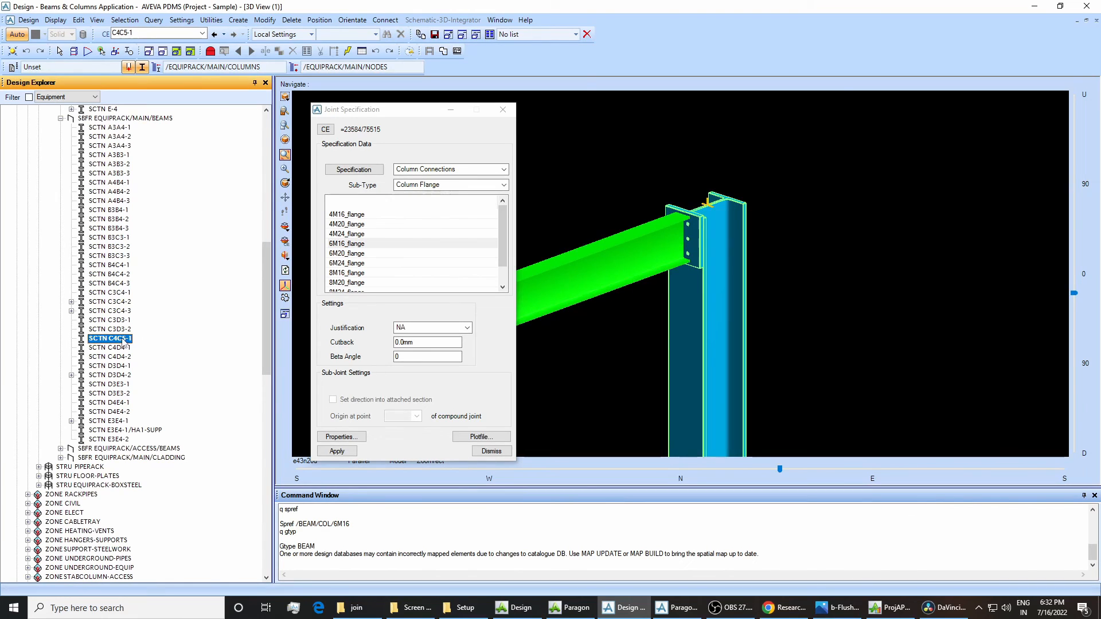
scroll(627, 268, "down", 5)
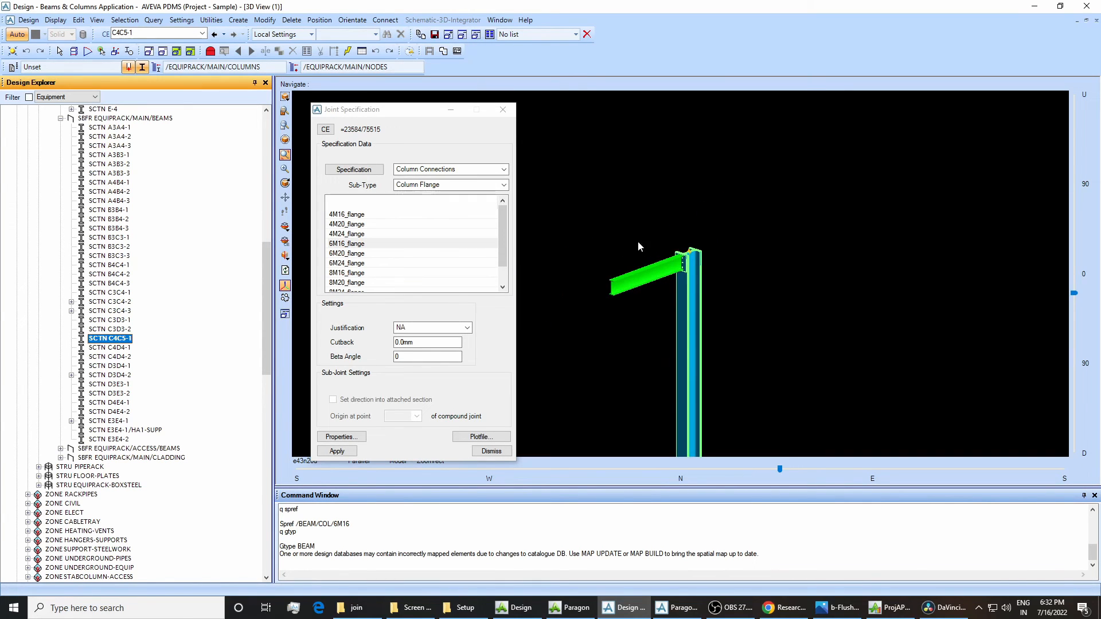
Switch to Paragon and trace the Question and Tanswer attributes through the COLUMN/END_PLATE, BEAM_COL/CONNECT and BEAM/COLU/FLANGE selectors.
left_click(677, 608)
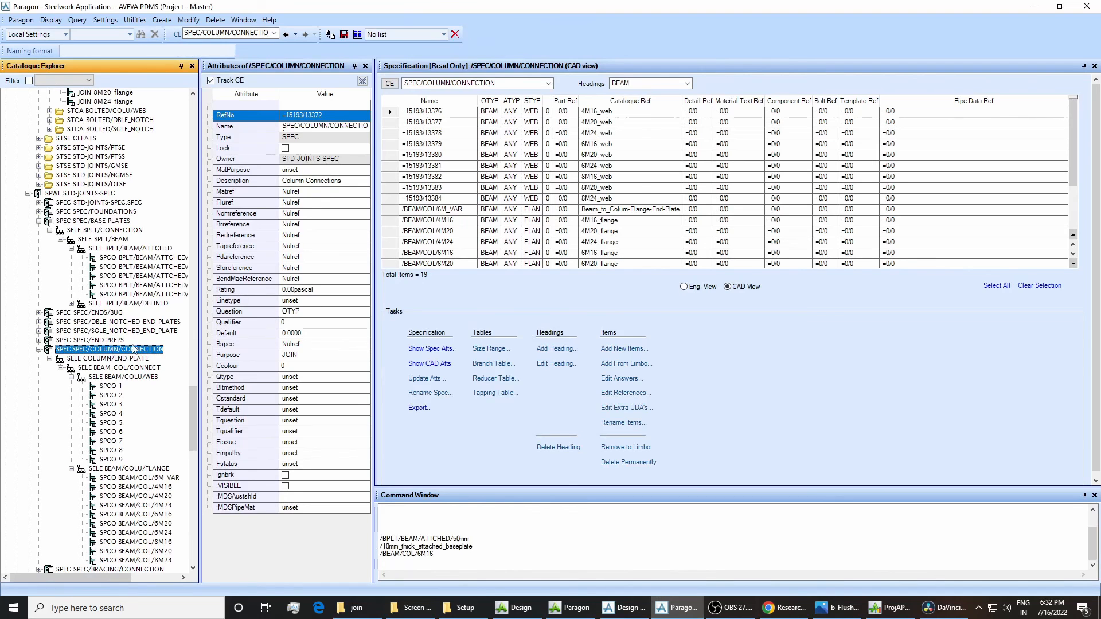
left_click(95, 360)
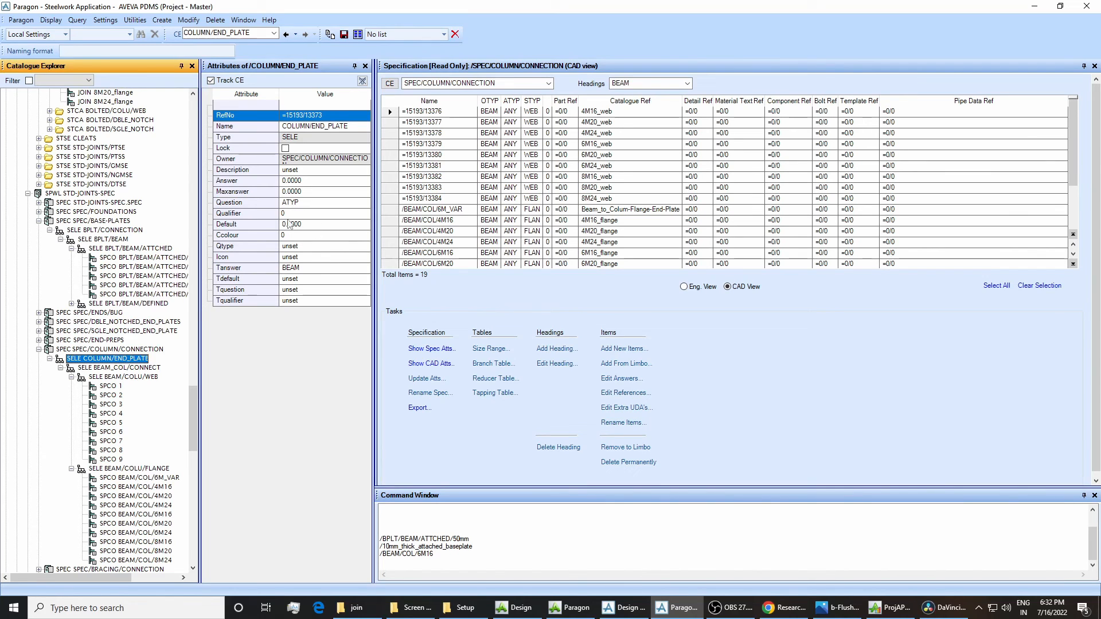
left_click(141, 369)
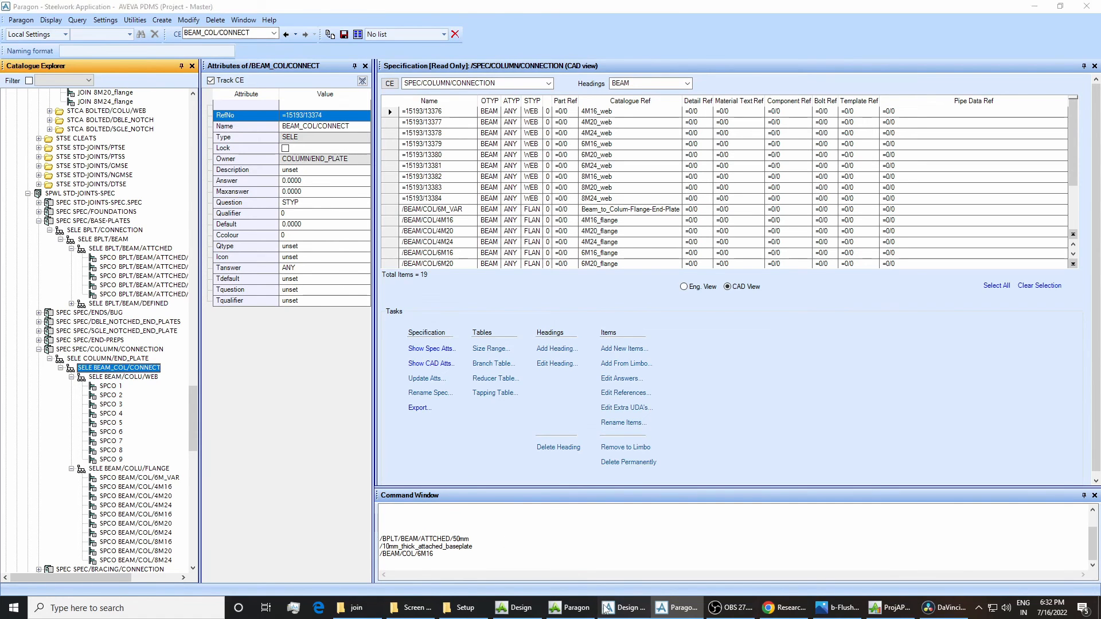
left_click(625, 608)
left_click(676, 608)
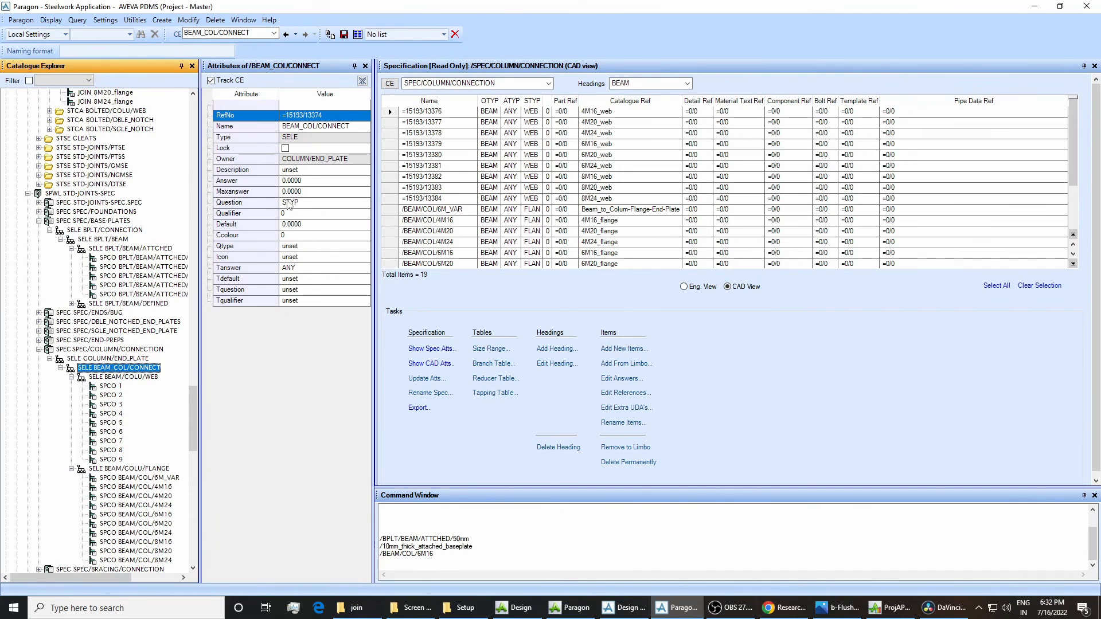
left_click(156, 469)
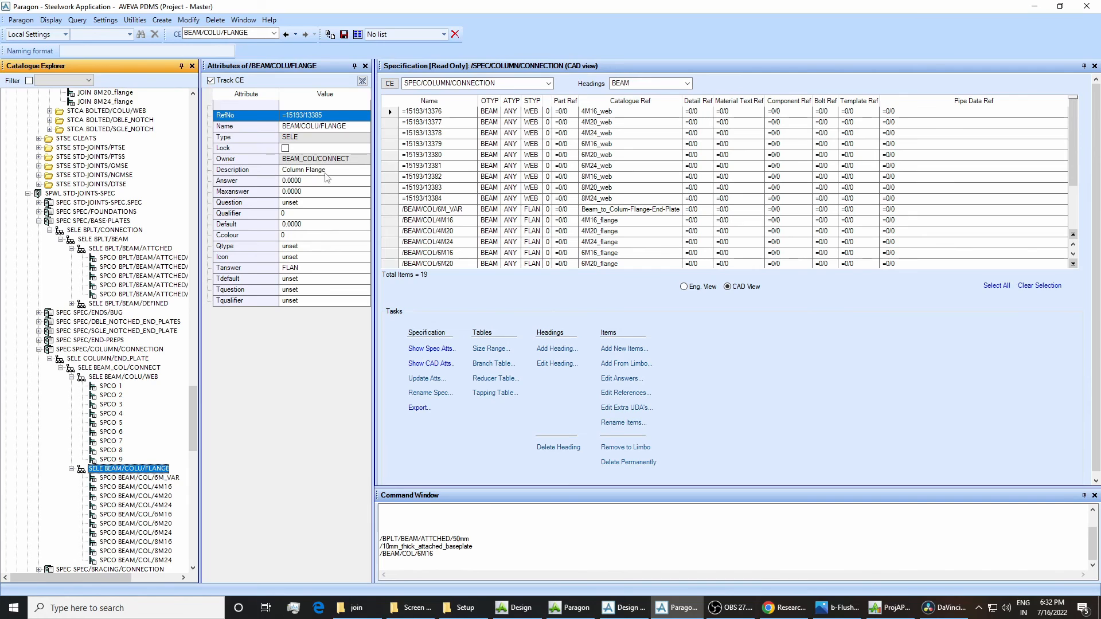
Compare the Column Flange joint choices in Design with the Catref of BEAM/COL/6M16 in Paragon, and close the joint specification.
left_click(624, 611)
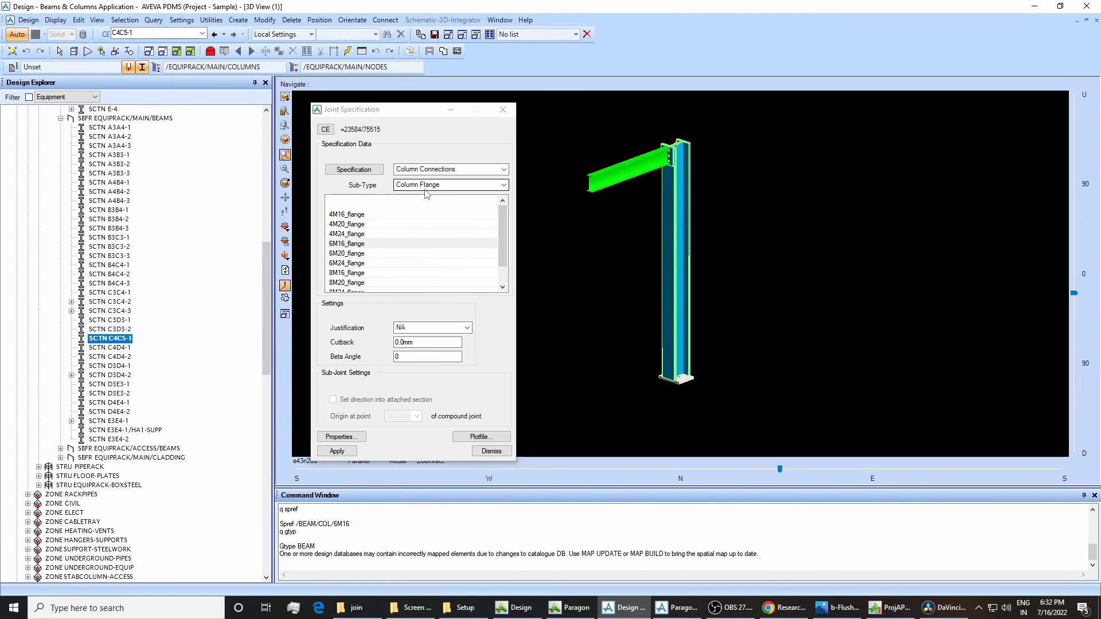
left_click(367, 234)
left_click(369, 262)
left_click(353, 253)
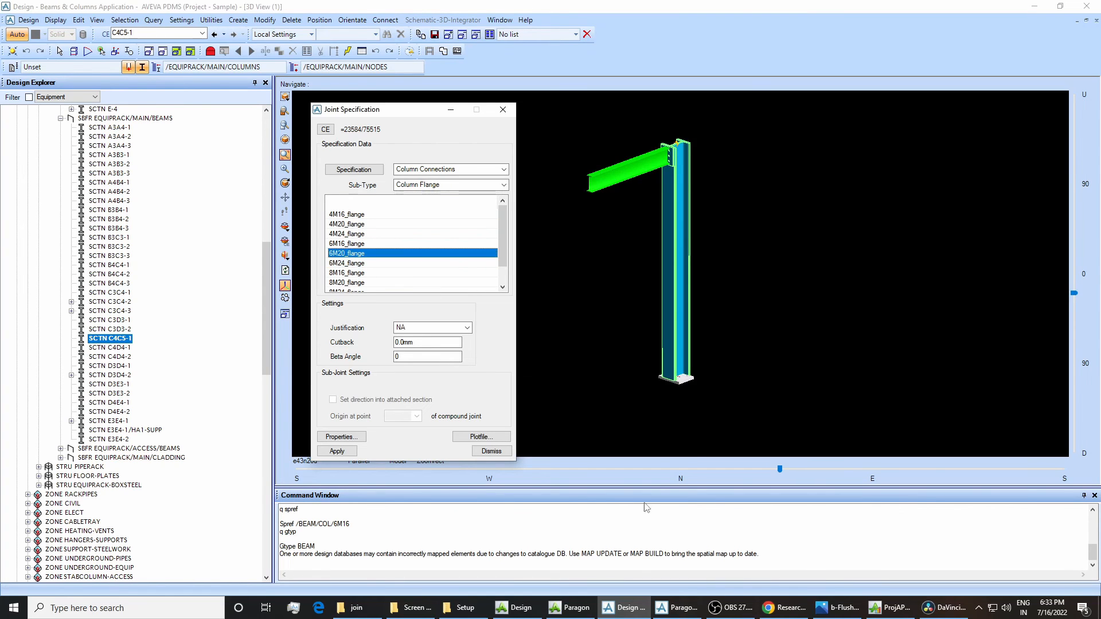
left_click(676, 608)
left_click(139, 515)
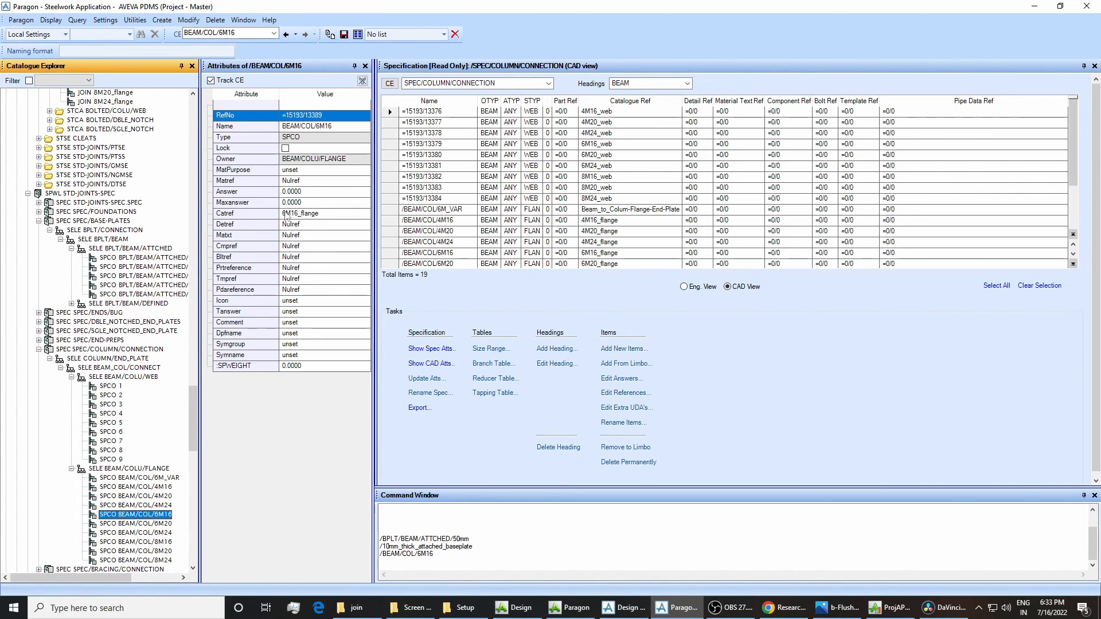
left_click(624, 608)
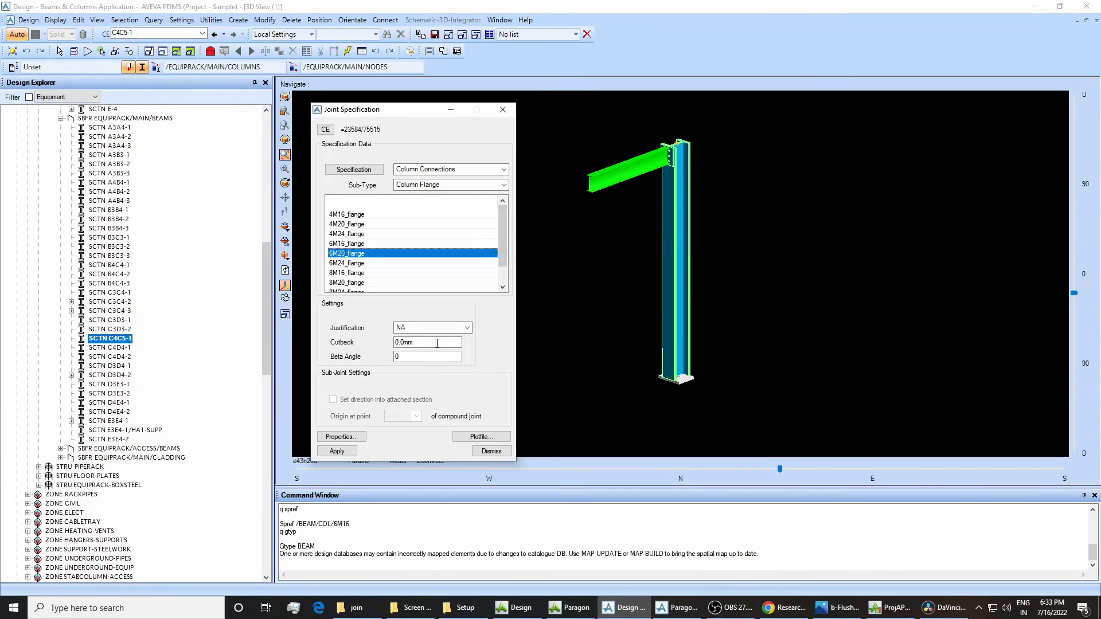
left_click_drag(353, 258, 365, 280)
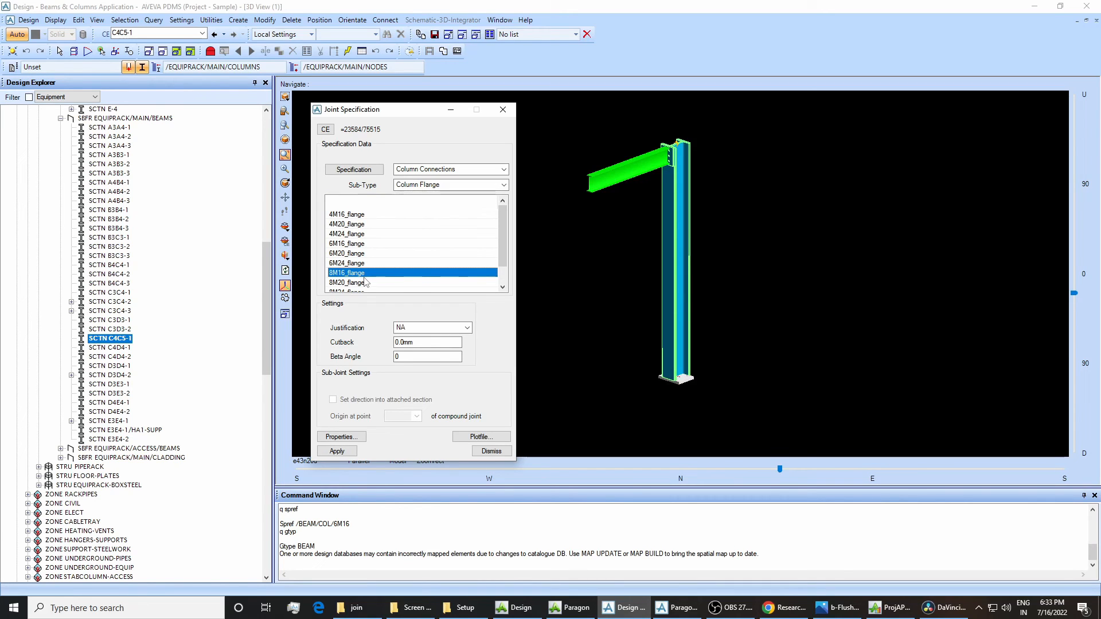
left_click(502, 109)
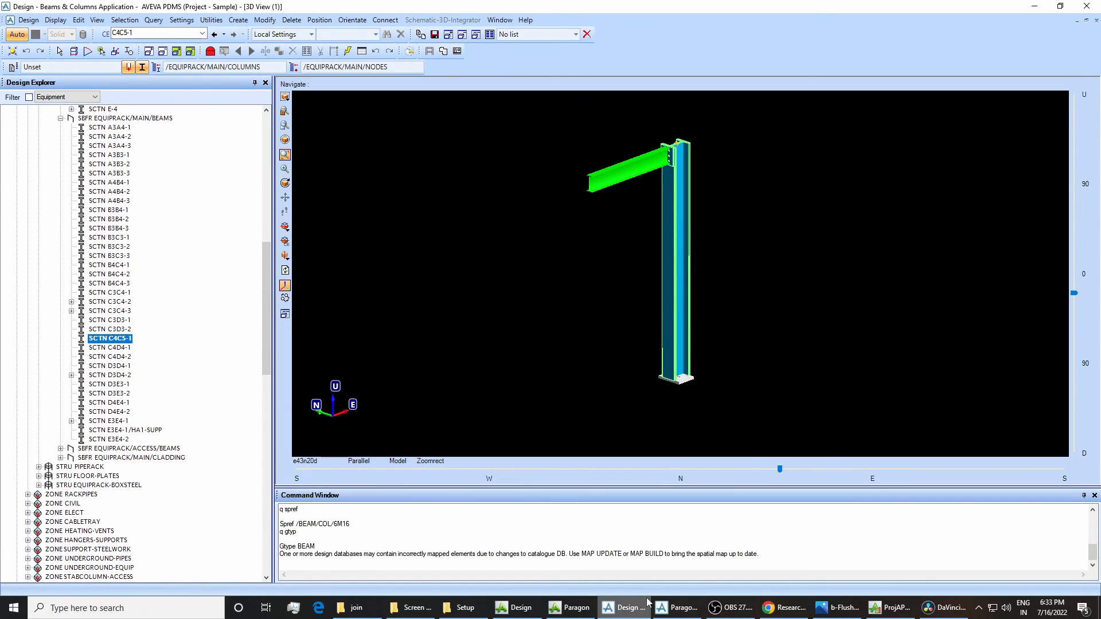
Switch to Paragon and inspect the Purpose attribute of SPEC/BASE-PLATES.
left_click(668, 607)
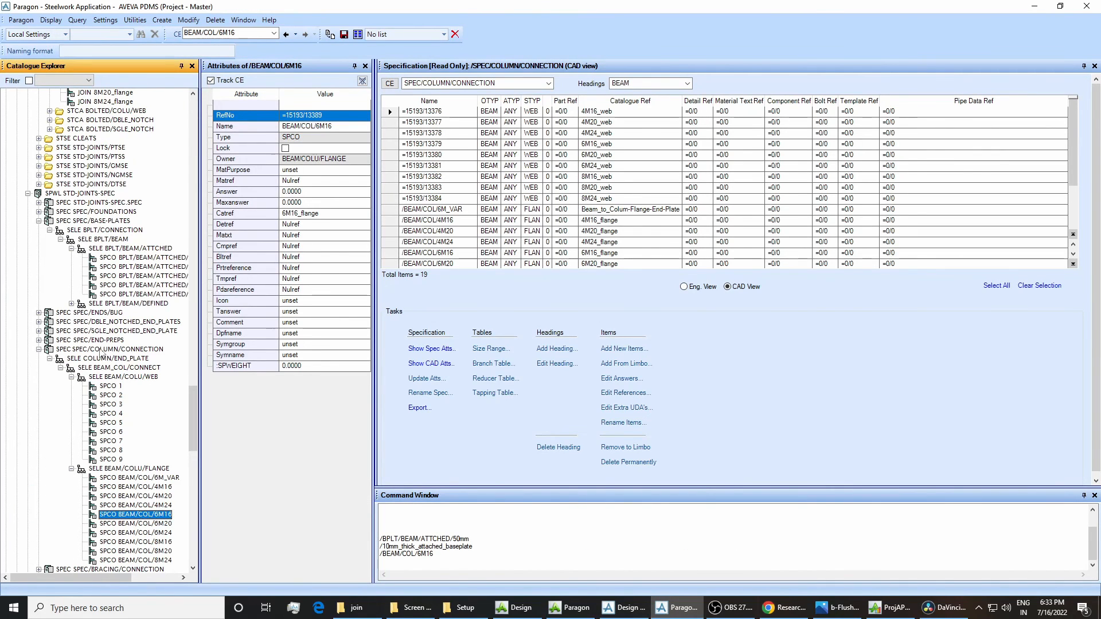
left_click(91, 222)
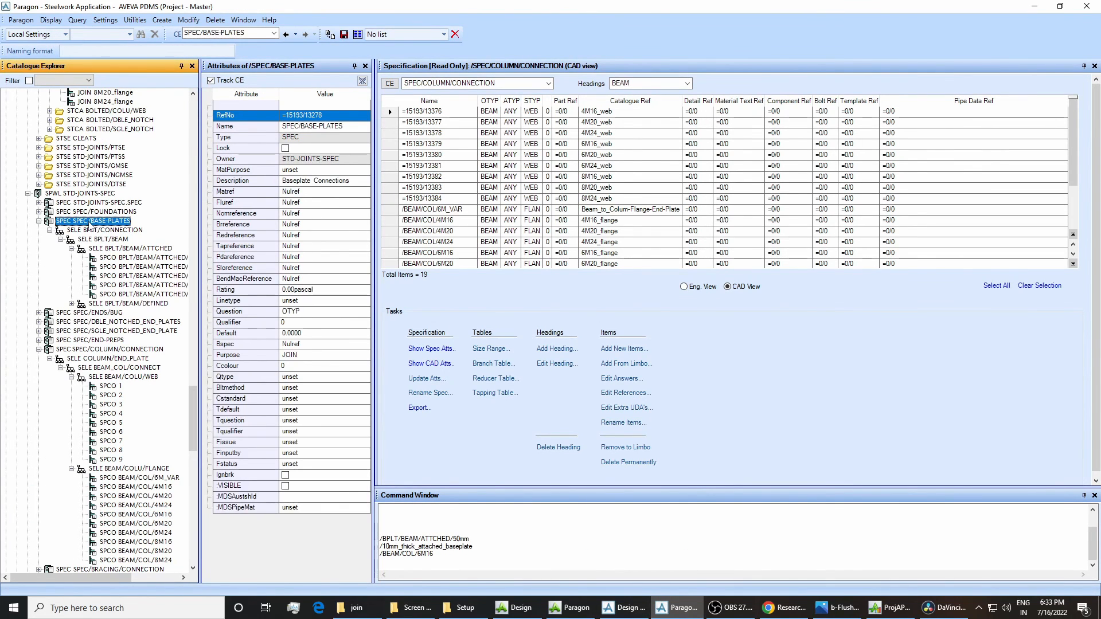
double_click(289, 355)
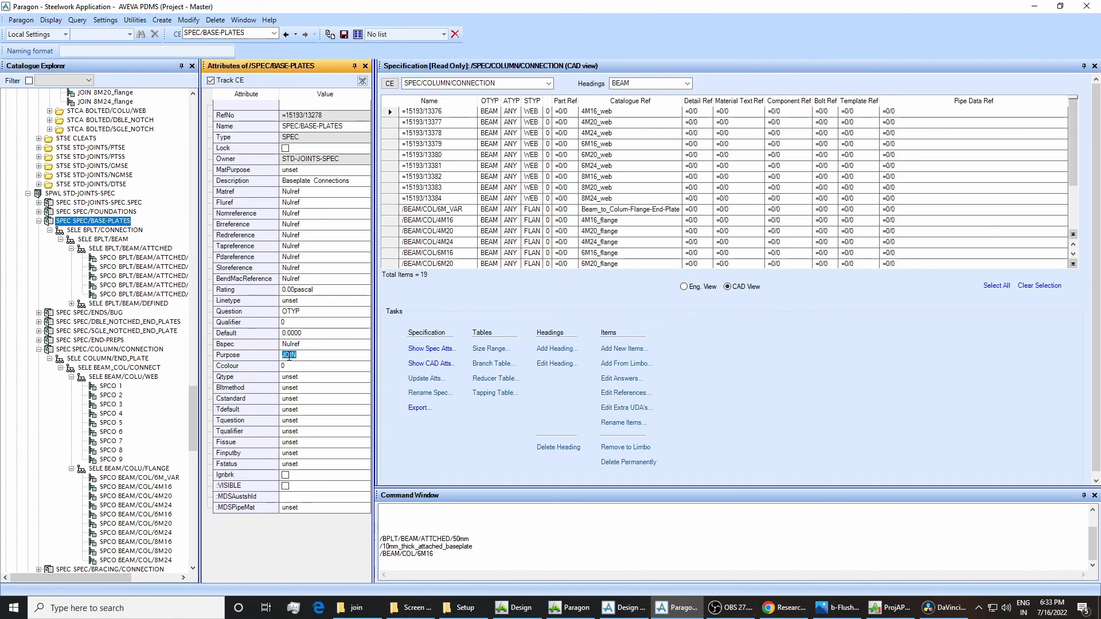
Switch to Design and delete primary node PNOD 1, which holds the base plate joint of column C-5.
left_click(624, 607)
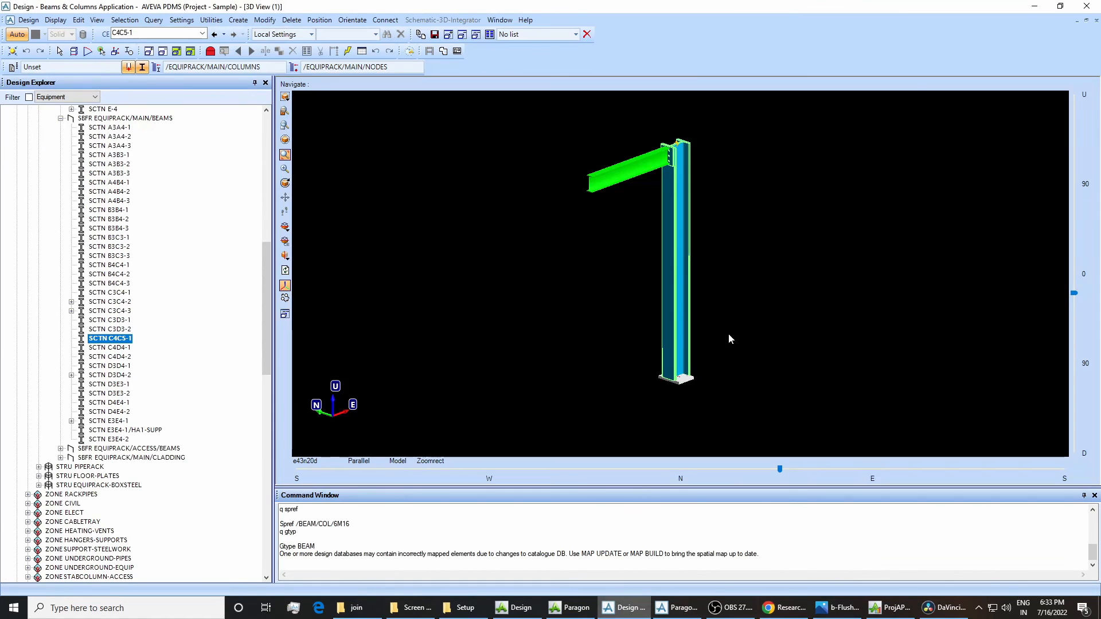
left_click(695, 378)
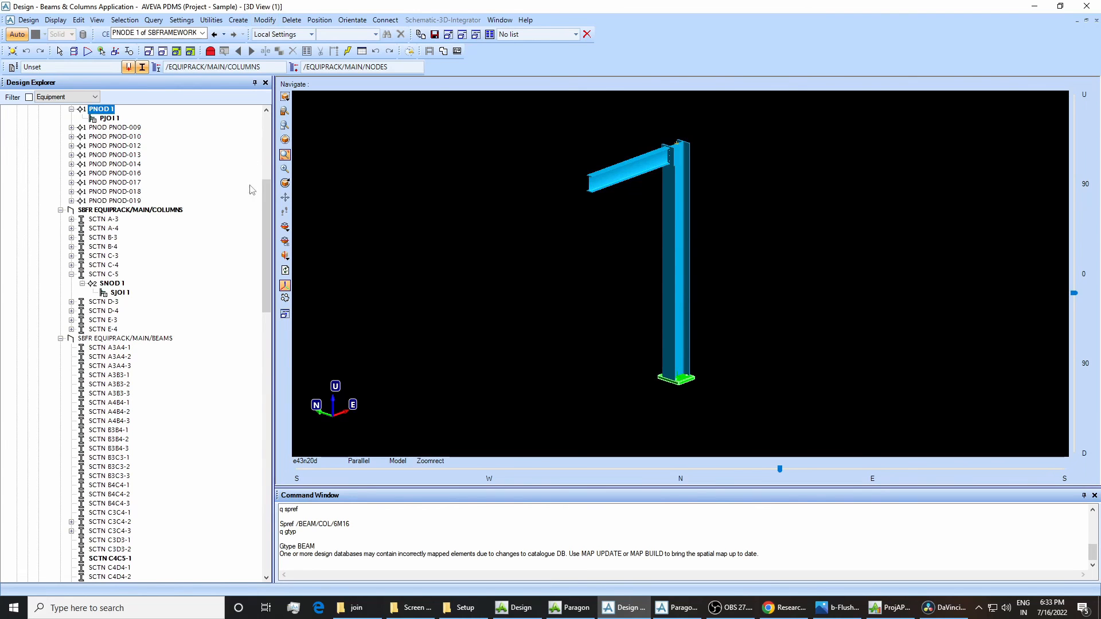
scroll(117, 184, "up", 2)
right_click(98, 176)
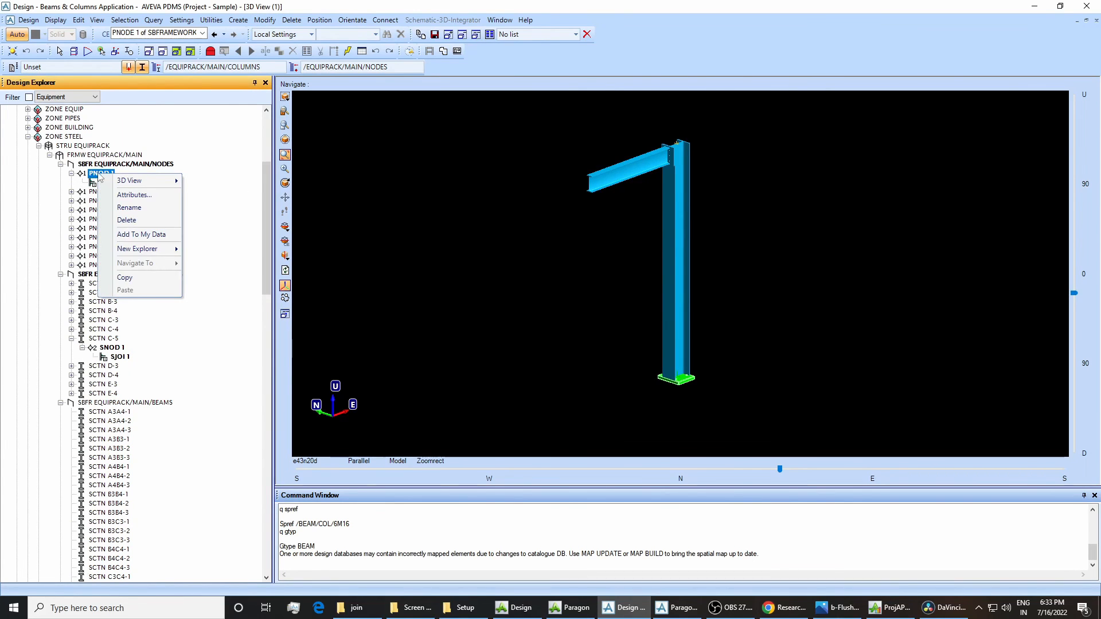
left_click(125, 222)
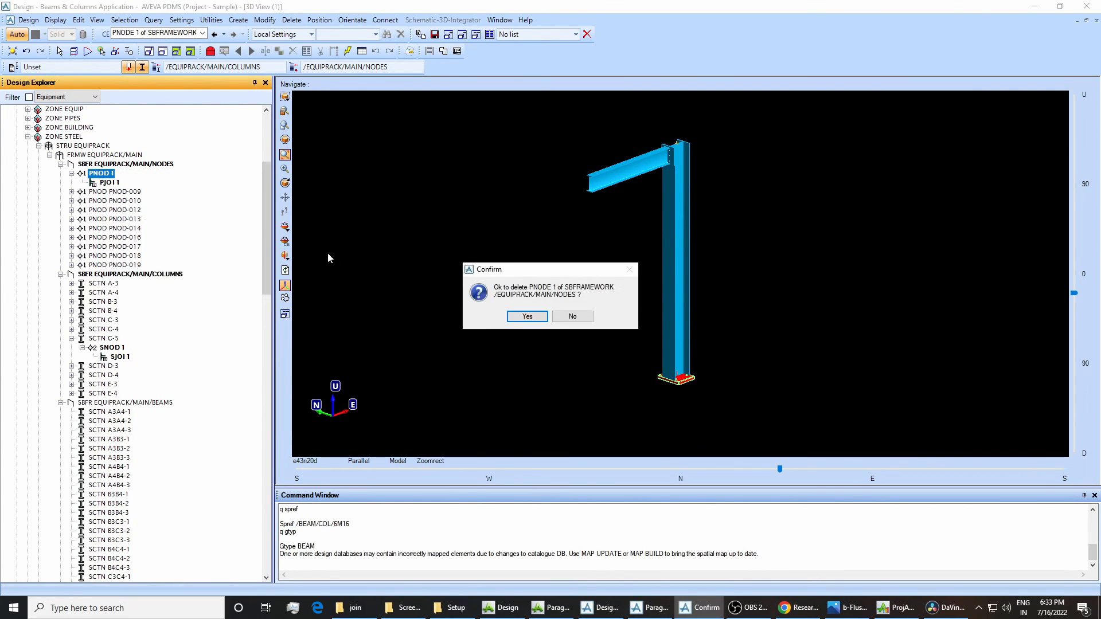
left_click(504, 315)
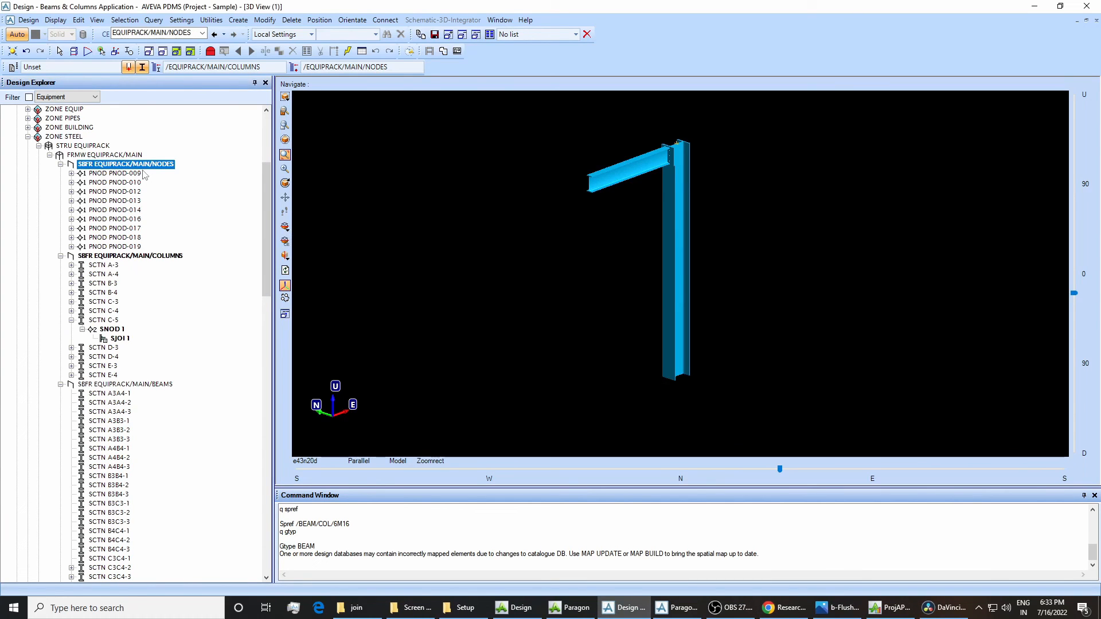
Apply the 40mm_thick_attached_baseplate joint from Baseplate Connections to the lower end of column C-5.
left_click(686, 353)
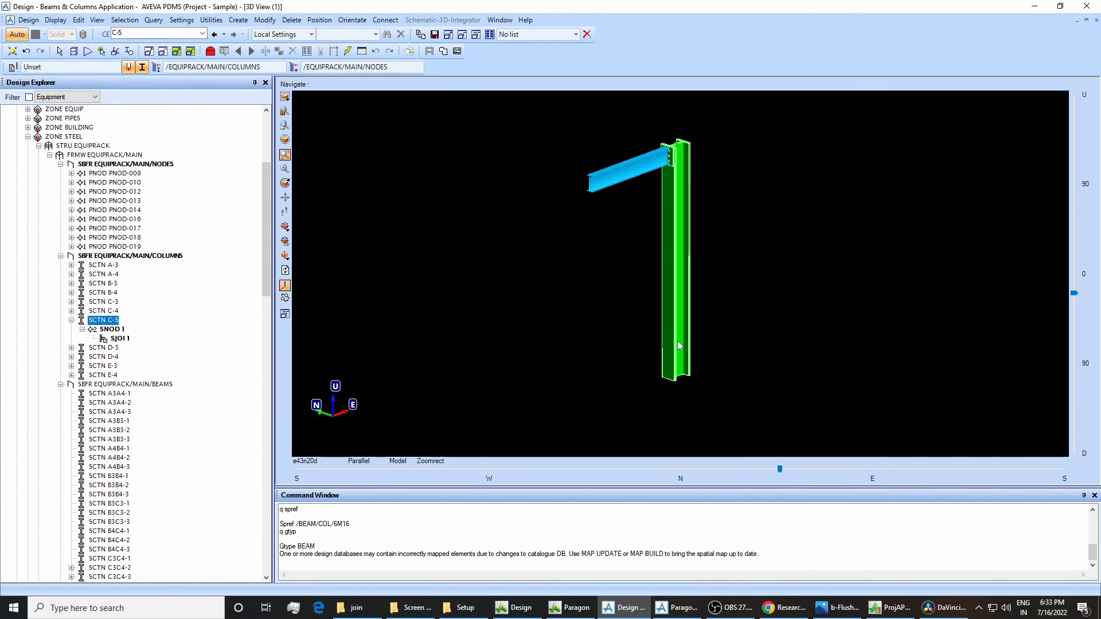
left_click(264, 19)
mouse_move(316, 194)
left_click(384, 189)
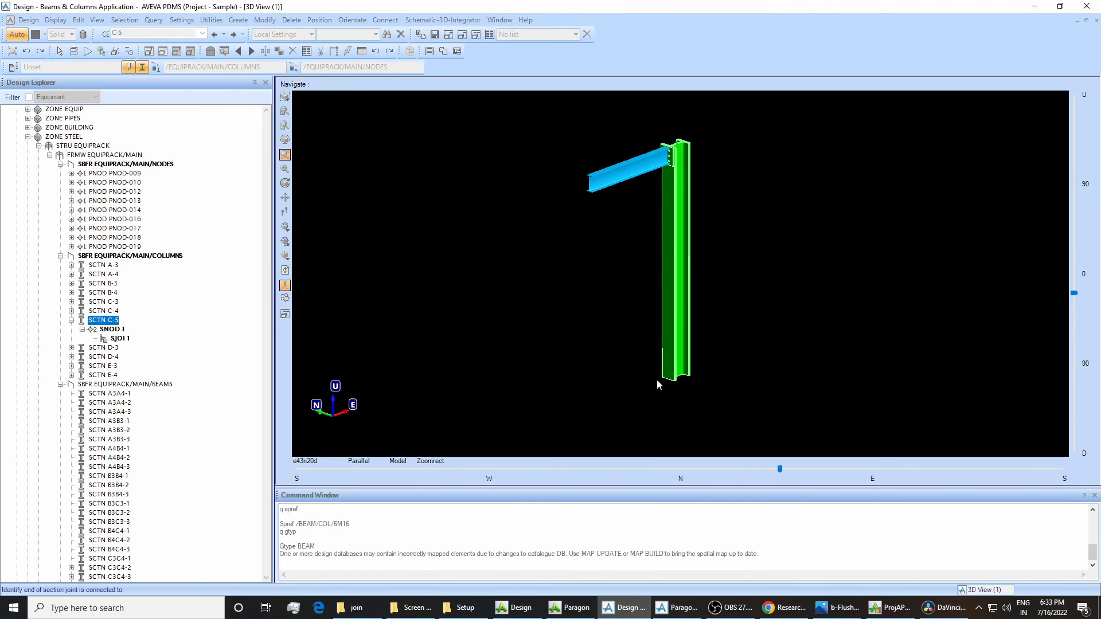
left_click(672, 374)
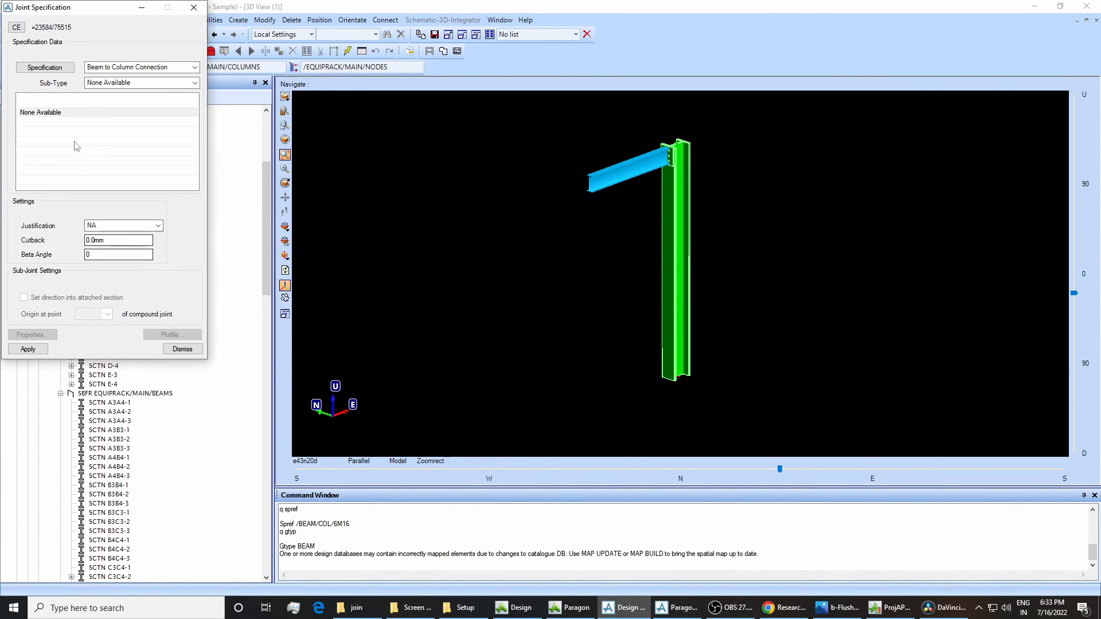
left_click(102, 69)
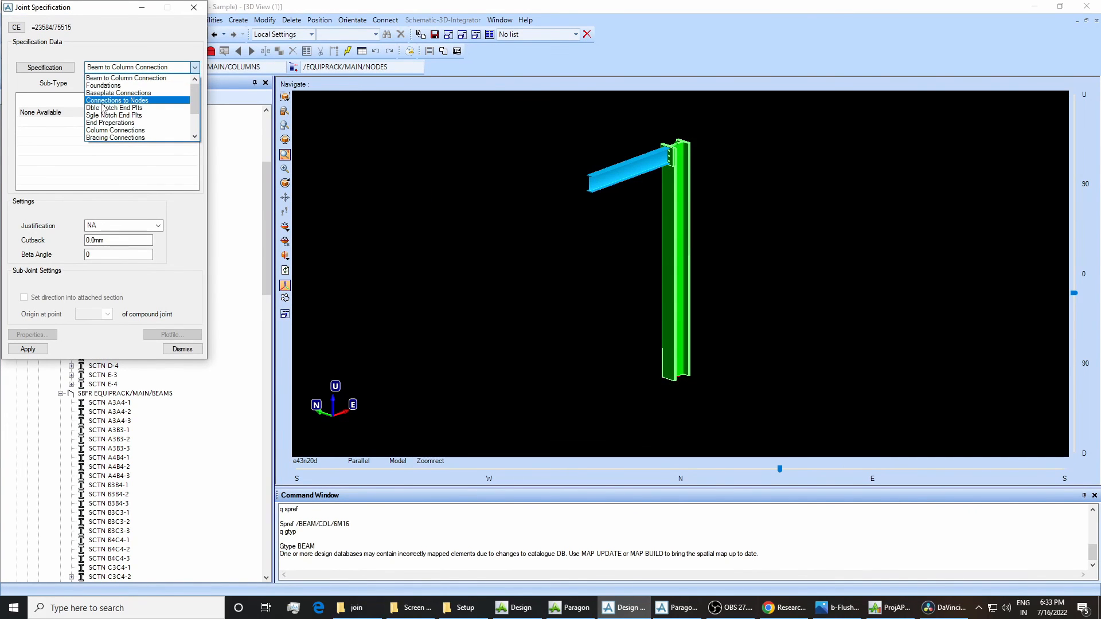
left_click(129, 94)
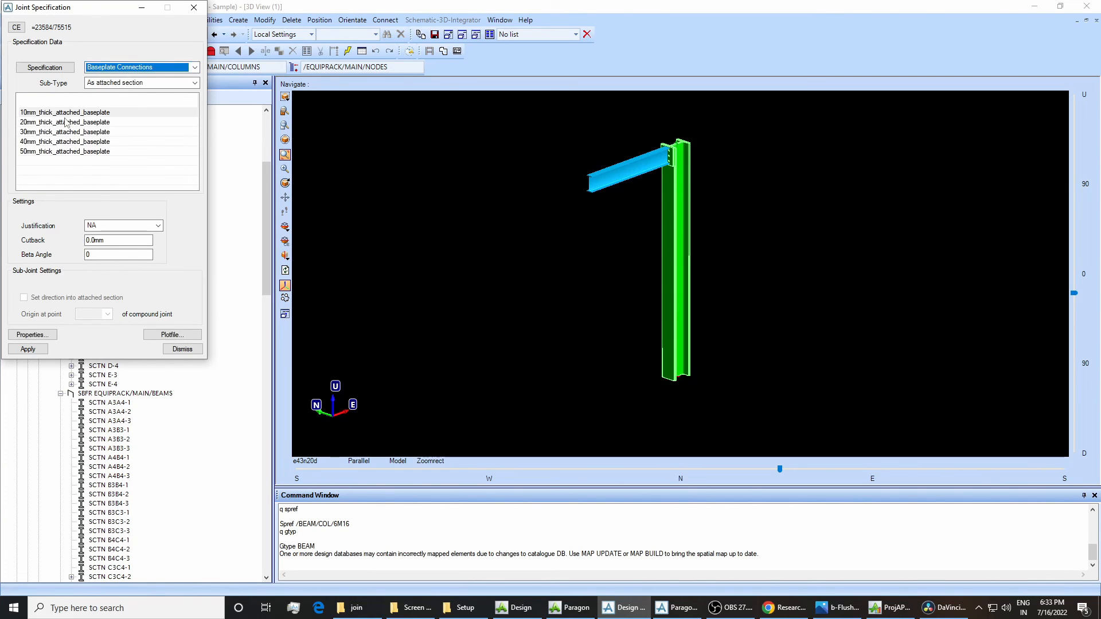
left_click_drag(64, 119, 64, 138)
left_click(27, 348)
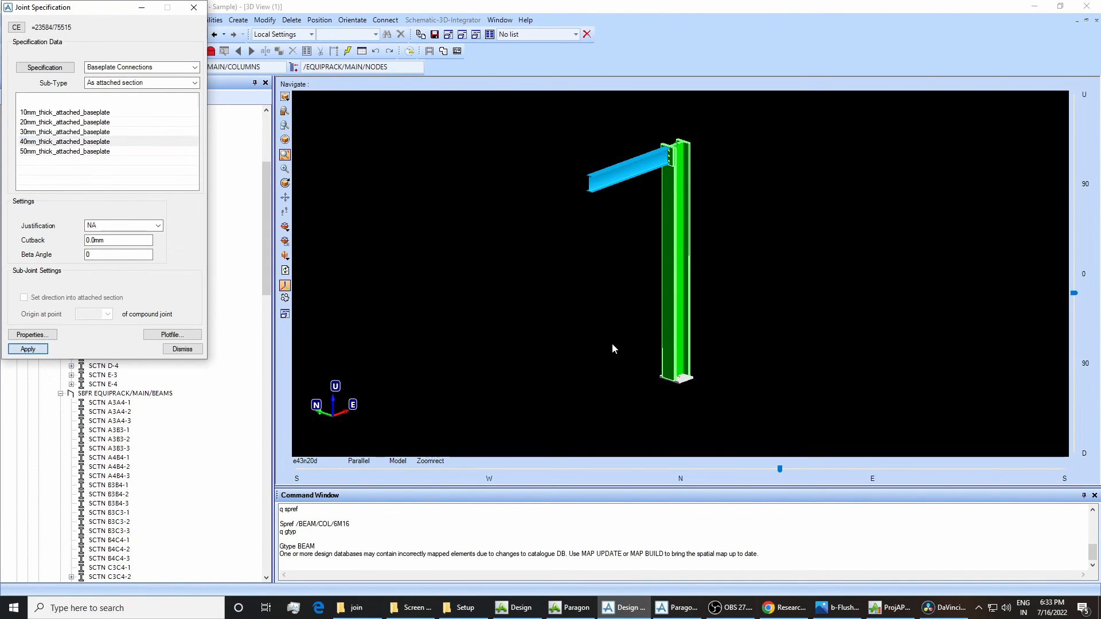
left_click(183, 349)
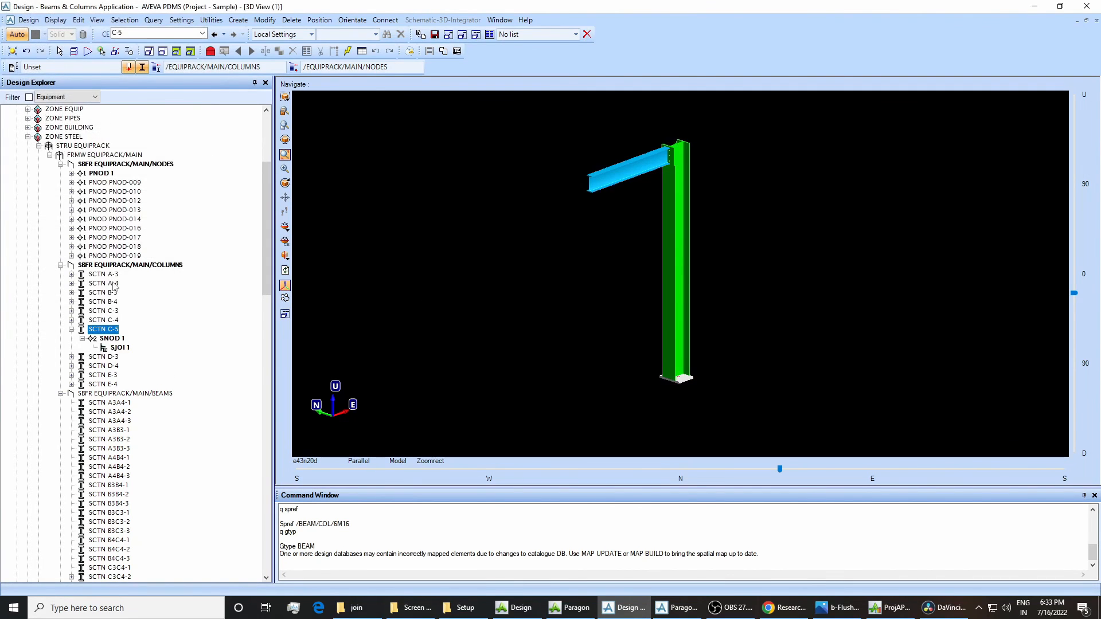
Delete the newly created node PNOD 1 together with its 40 mm base plate joint.
left_click(100, 173)
right_click(100, 173)
left_click(125, 218)
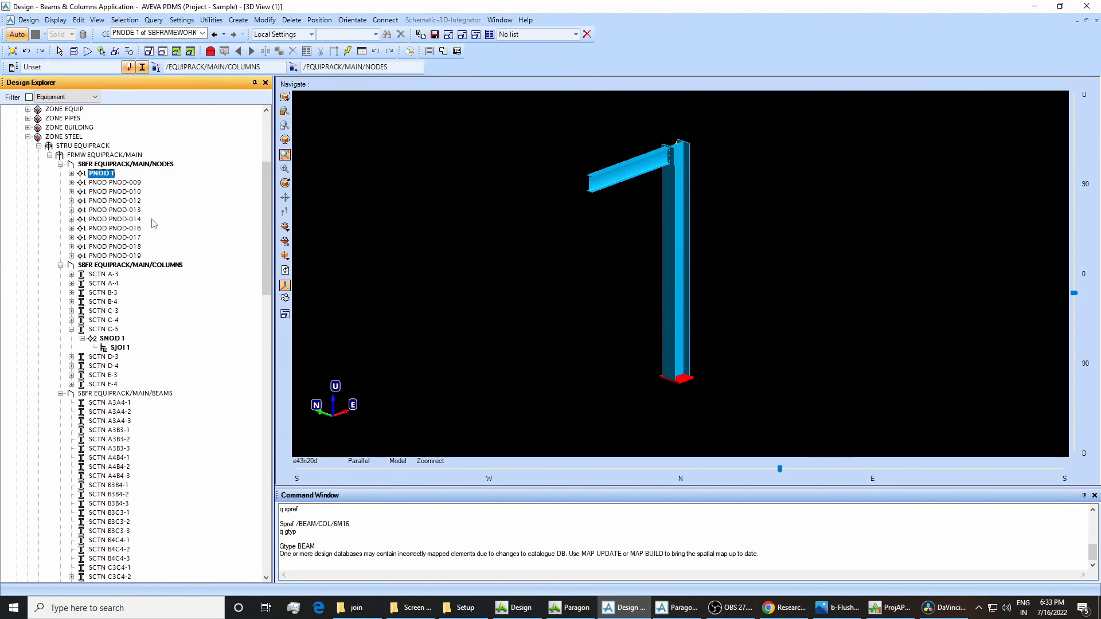
left_click(525, 318)
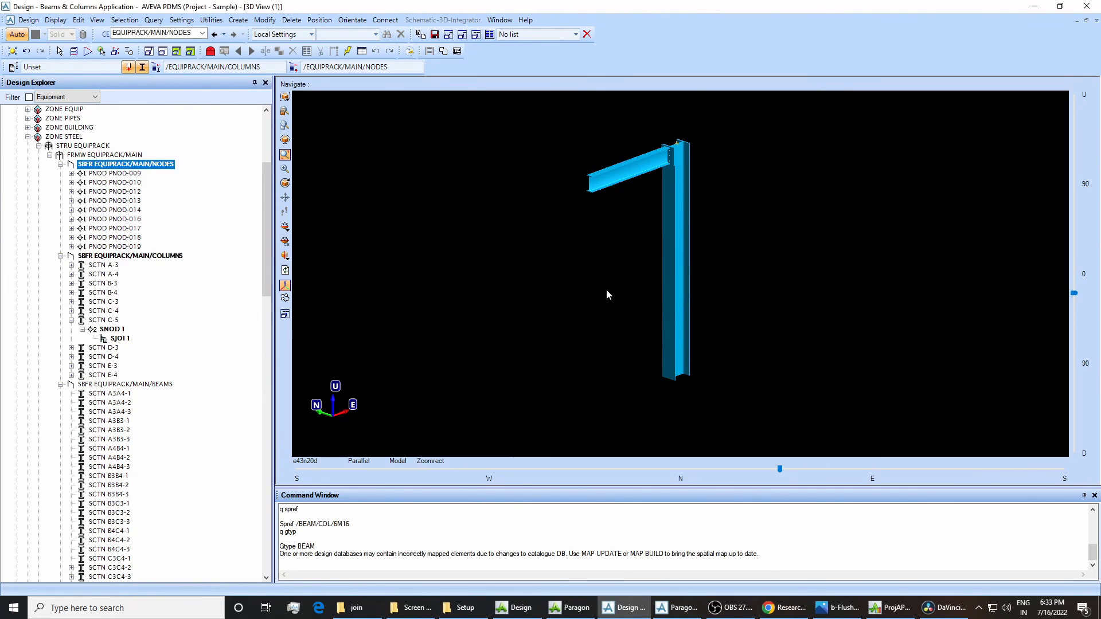
Switch to Paragon, set the Purpose of SPEC/BASE-PLATES to STL, and save the work.
left_click(677, 607)
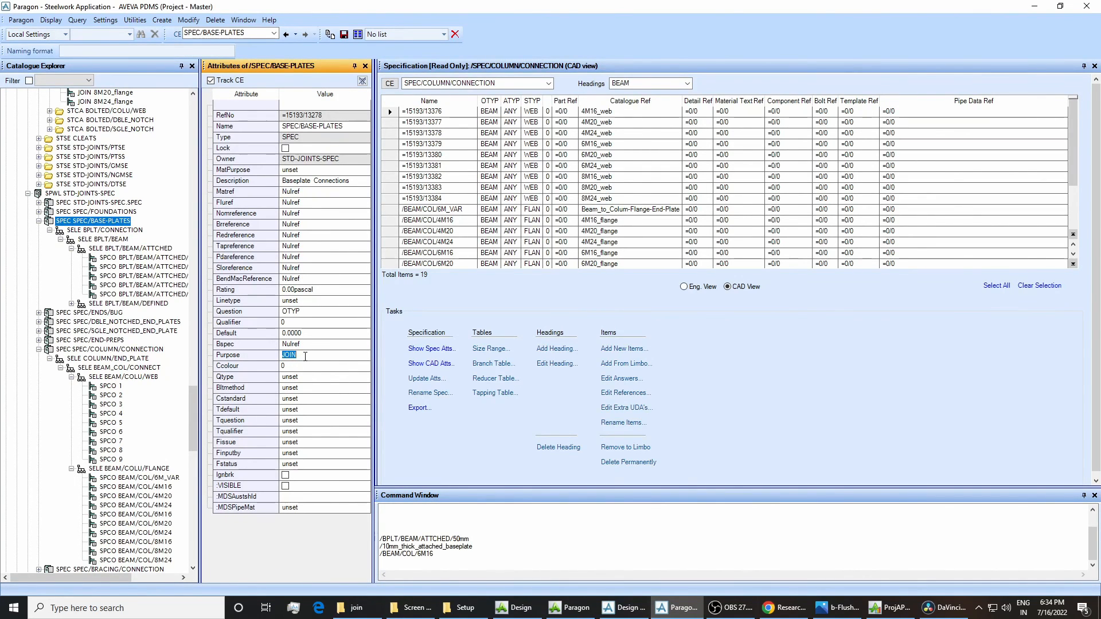
type("STL")
key("Return")
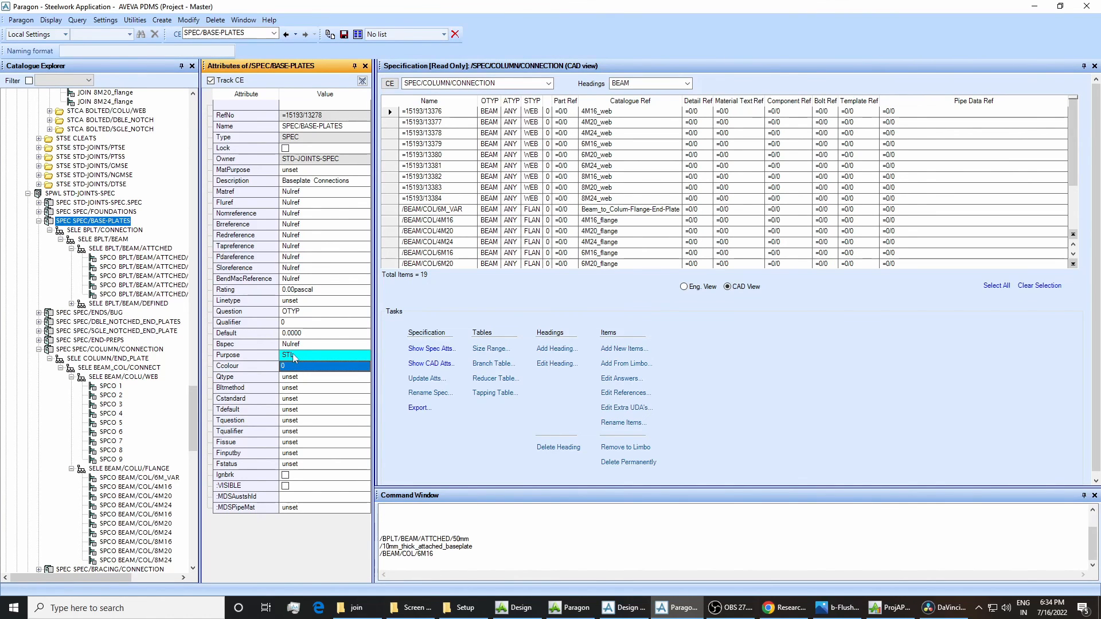
left_click(342, 36)
left_click(518, 316)
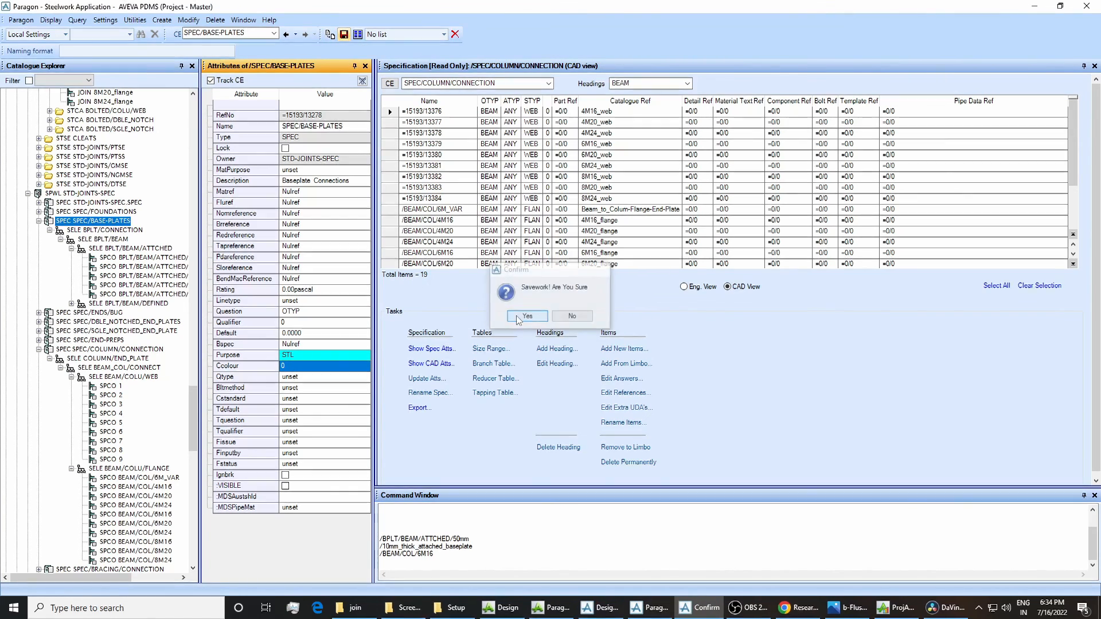
Switch to Design, get the latest work from the databases, and save the work.
left_click(625, 607)
left_click(28, 20)
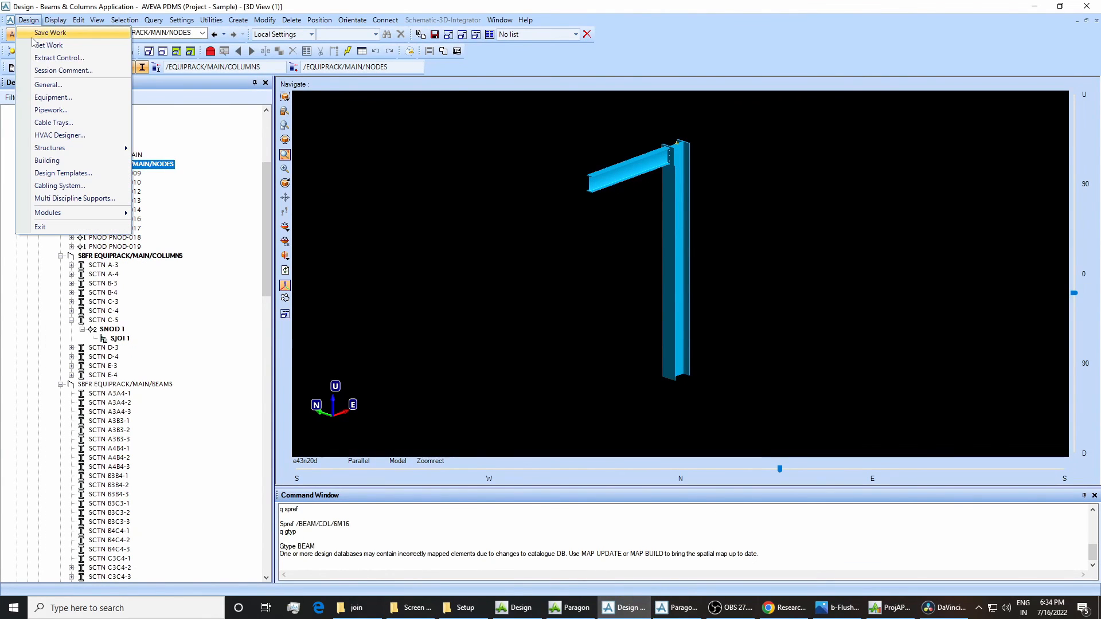
left_click(29, 20)
left_click(28, 20)
left_click(58, 31)
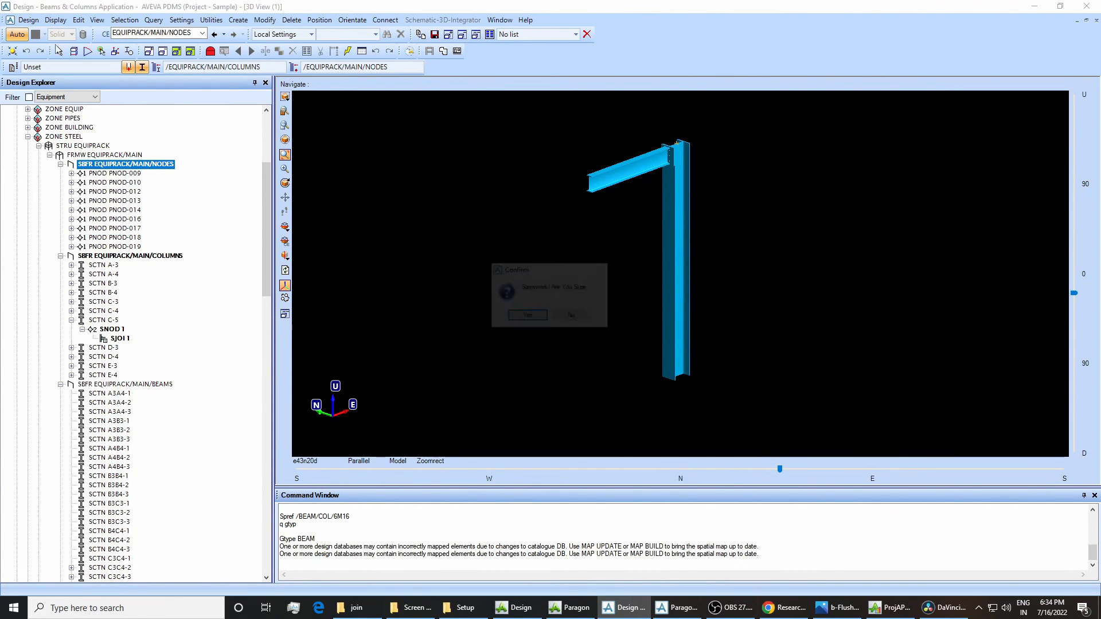
left_click(516, 315)
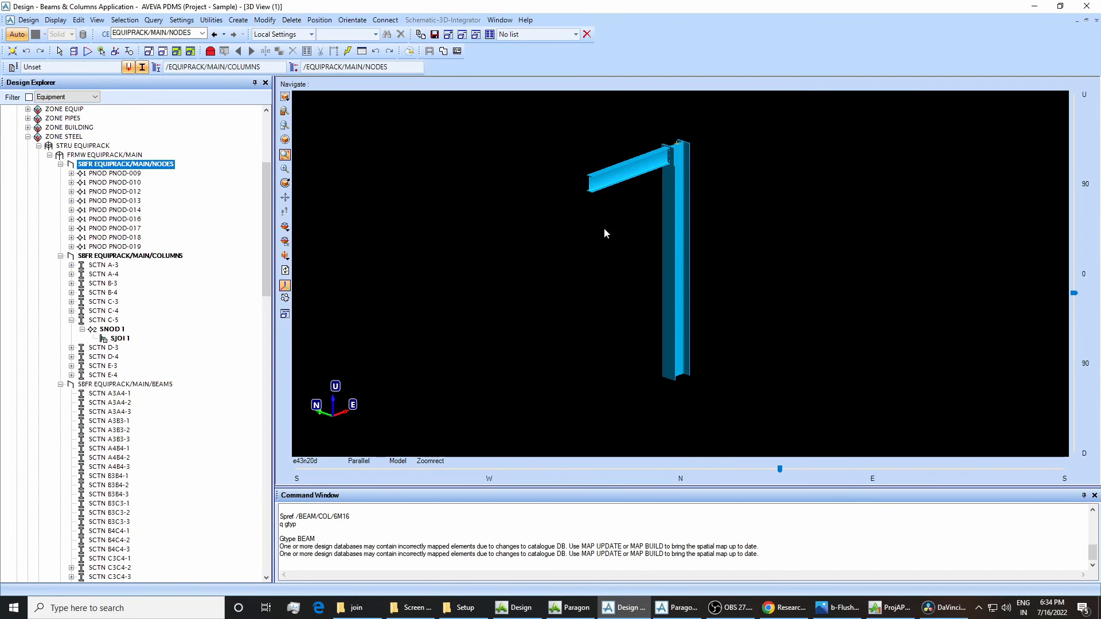
Open the joint specification and check the list of specifications for Baseplate Connections, then close it.
left_click(265, 19)
mouse_move(298, 190)
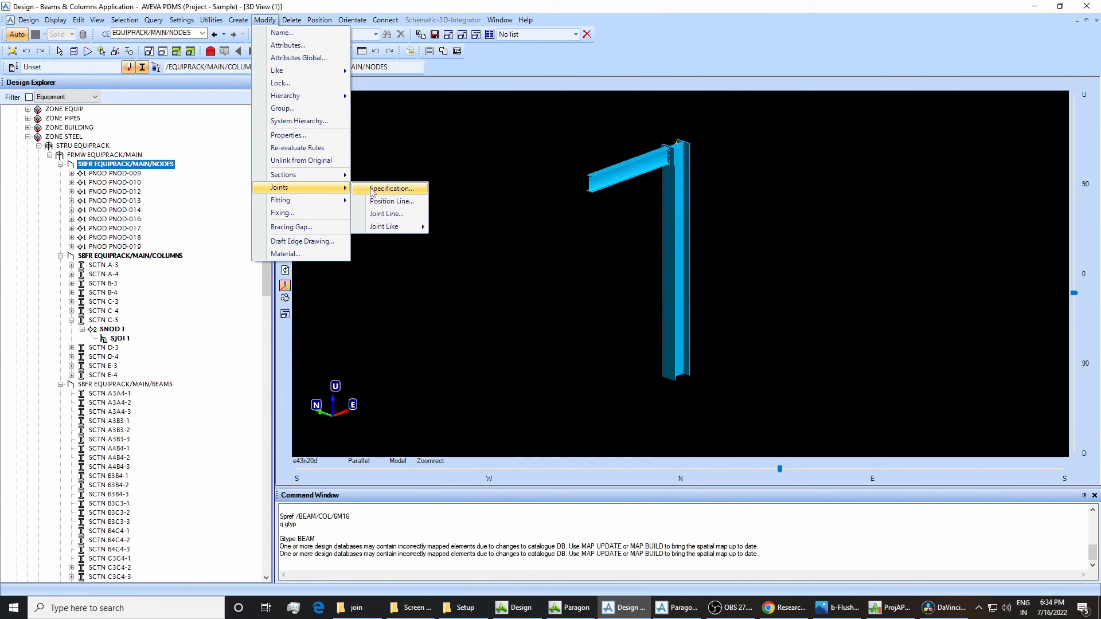
left_click(387, 190)
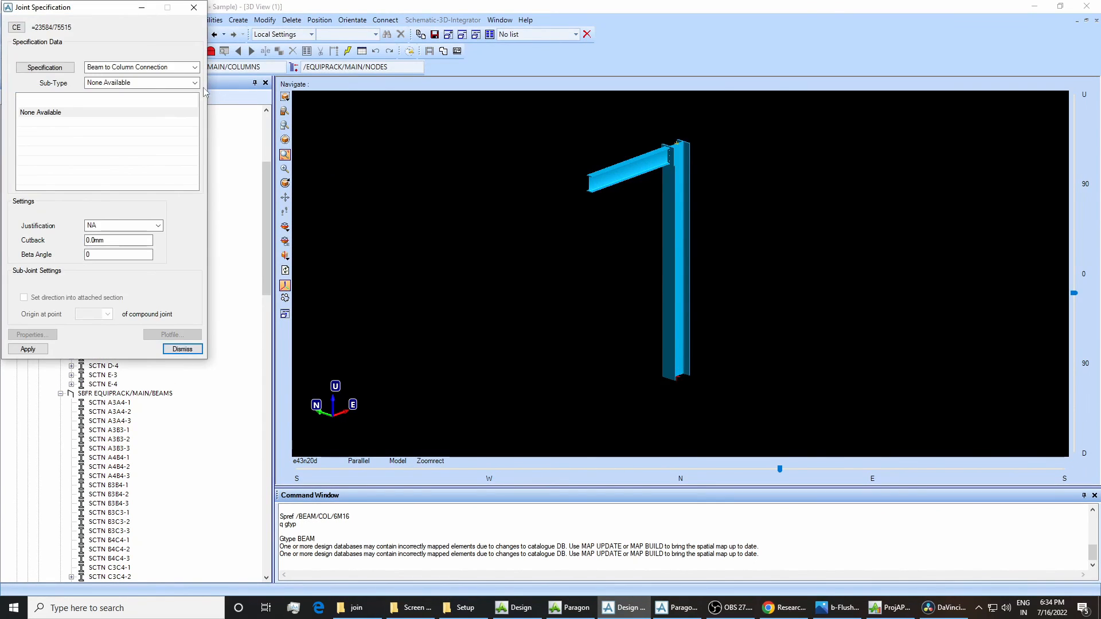
left_click_drag(85, 10, 379, 154)
left_click(401, 211)
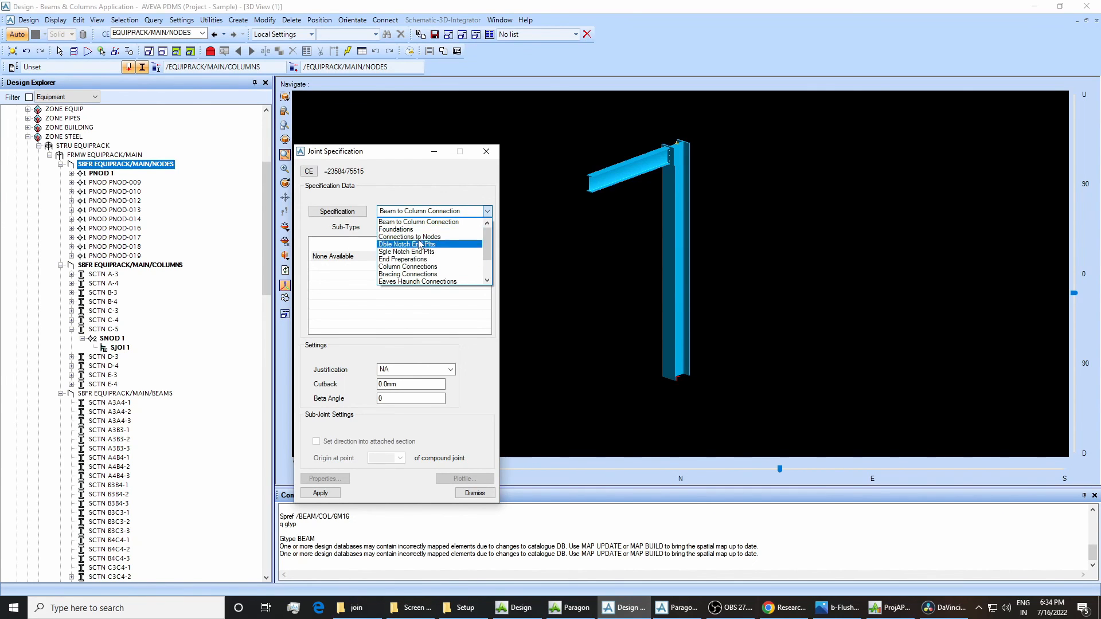
left_click(448, 186)
left_click(485, 153)
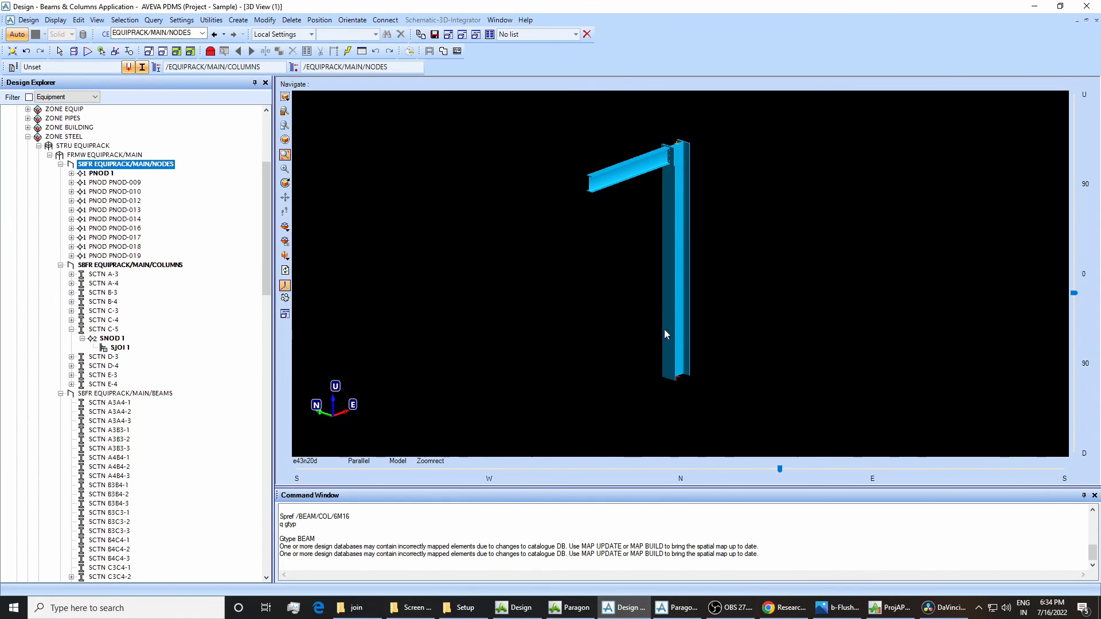
Switch to Paragon, set the Purpose of SPEC/BASE-PLATES back to JOIN, and save the work.
left_click(677, 608)
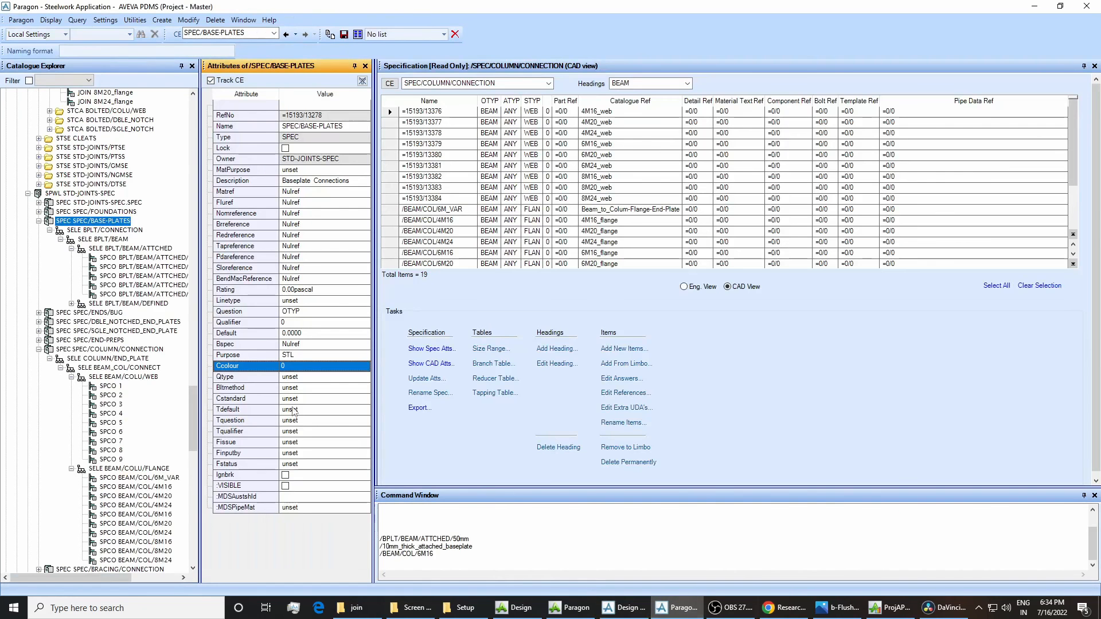
left_click(289, 355)
type("JOIN")
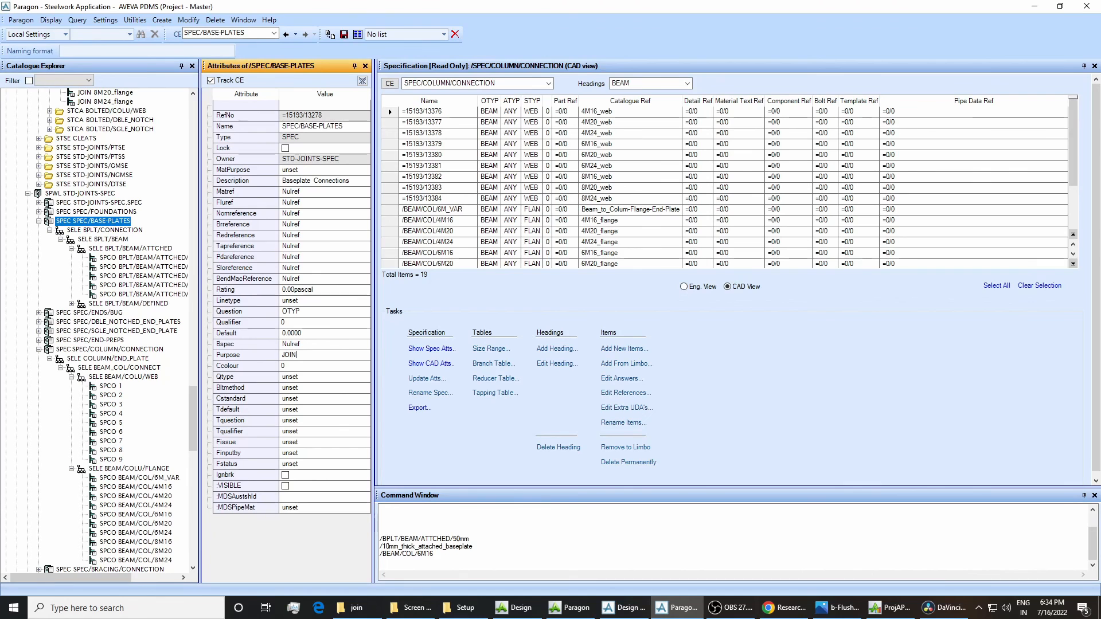
key("Return")
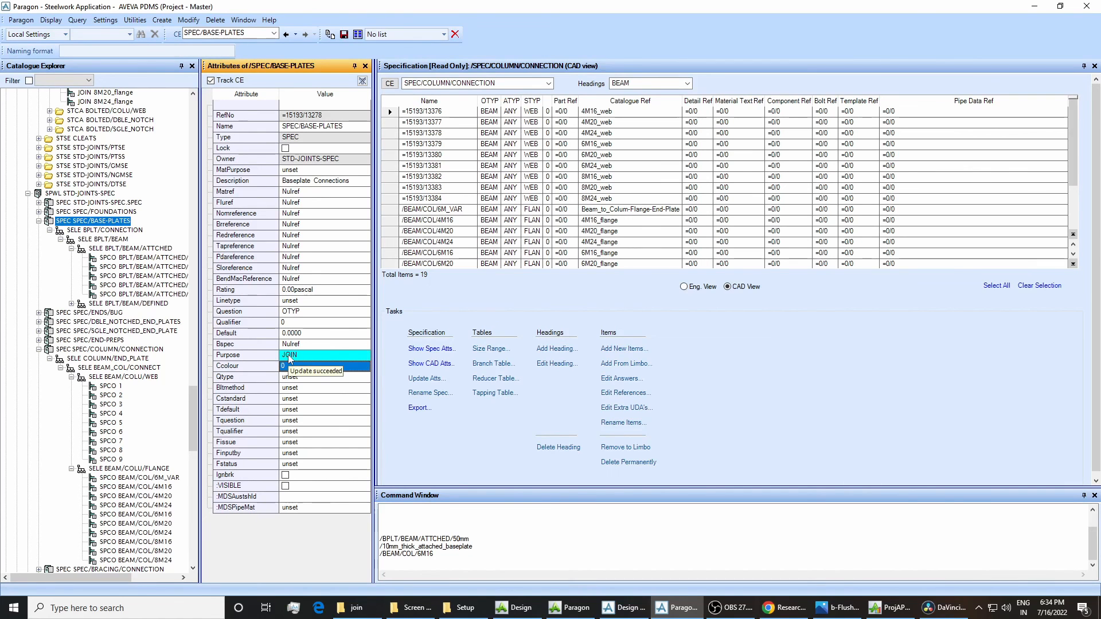
left_click(343, 34)
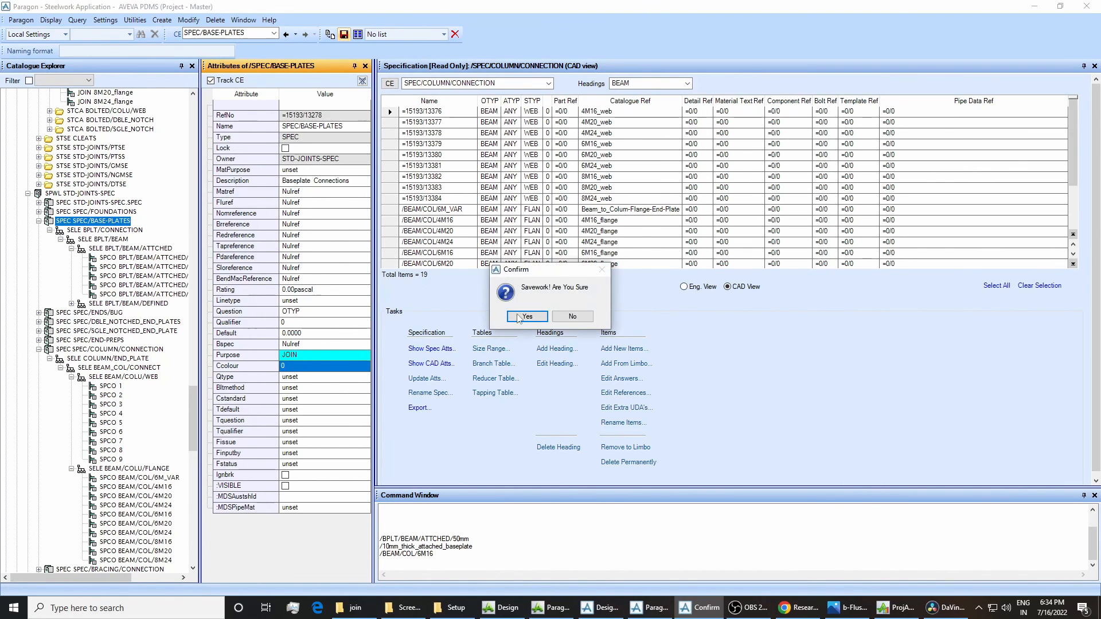
left_click(532, 315)
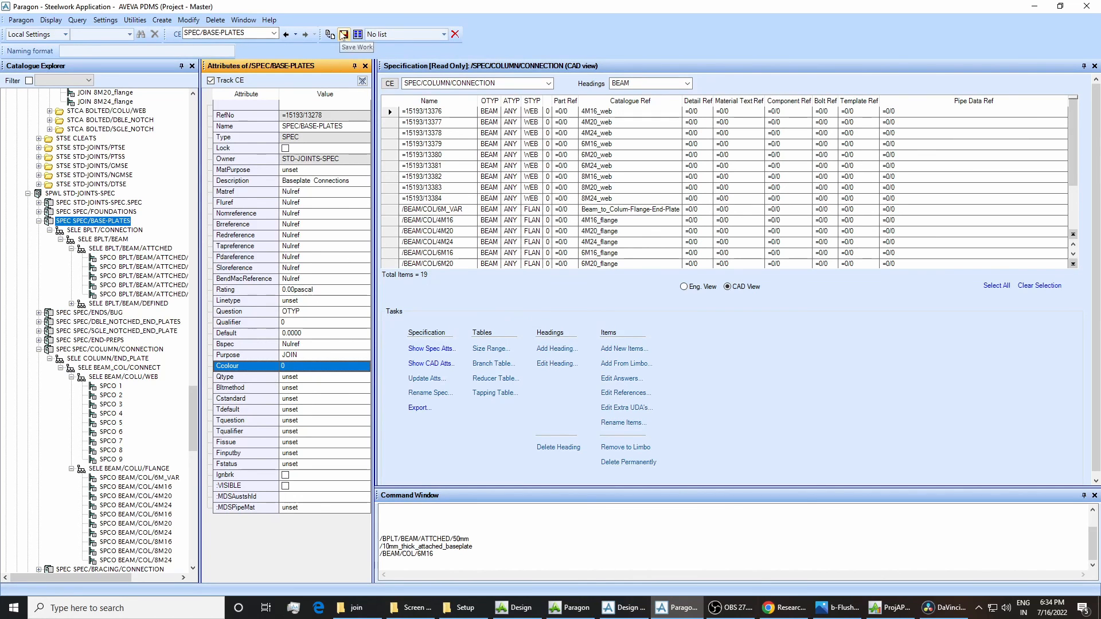
Switch to Design, get the latest work so the restored JOIN purpose is picked up, and save the work.
left_click(624, 608)
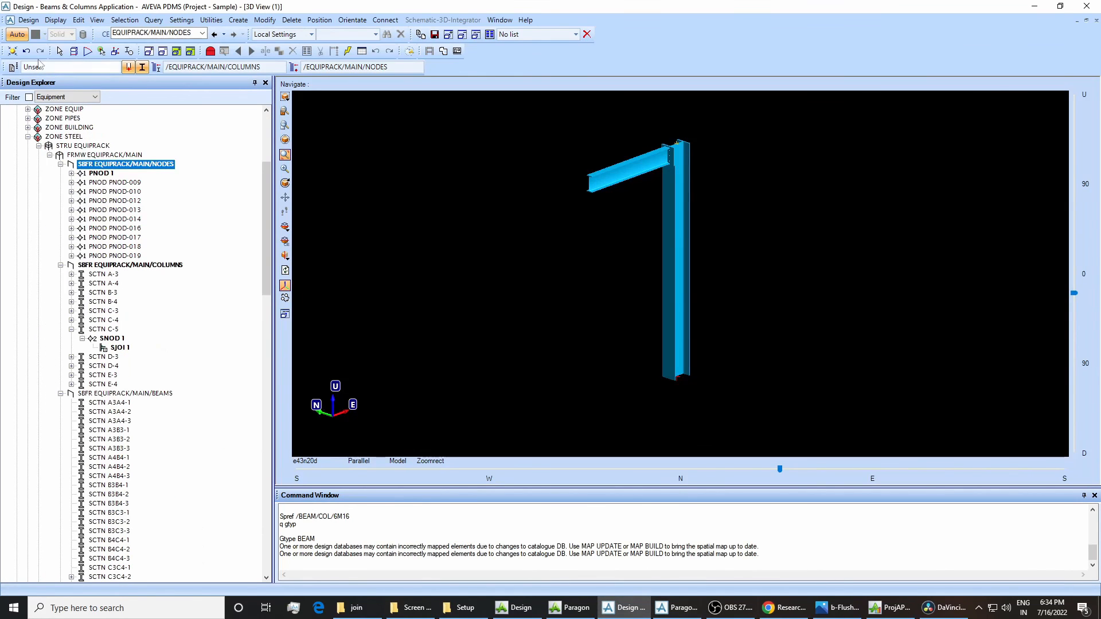
left_click(32, 22)
left_click(48, 45)
left_click(32, 22)
mouse_move(55, 23)
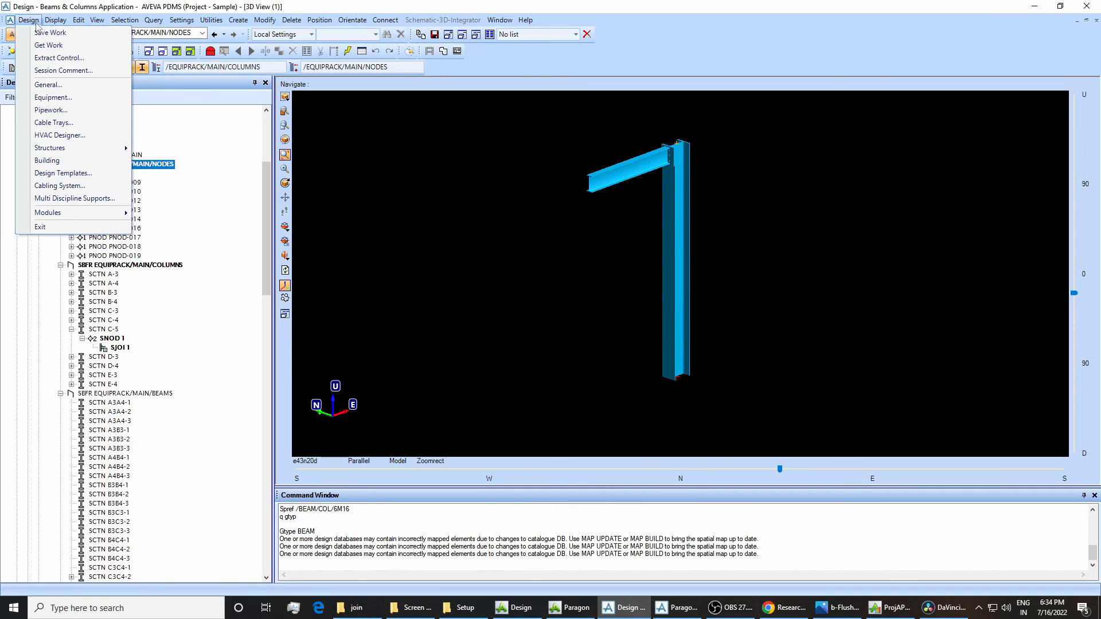
left_click(48, 32)
left_click(529, 320)
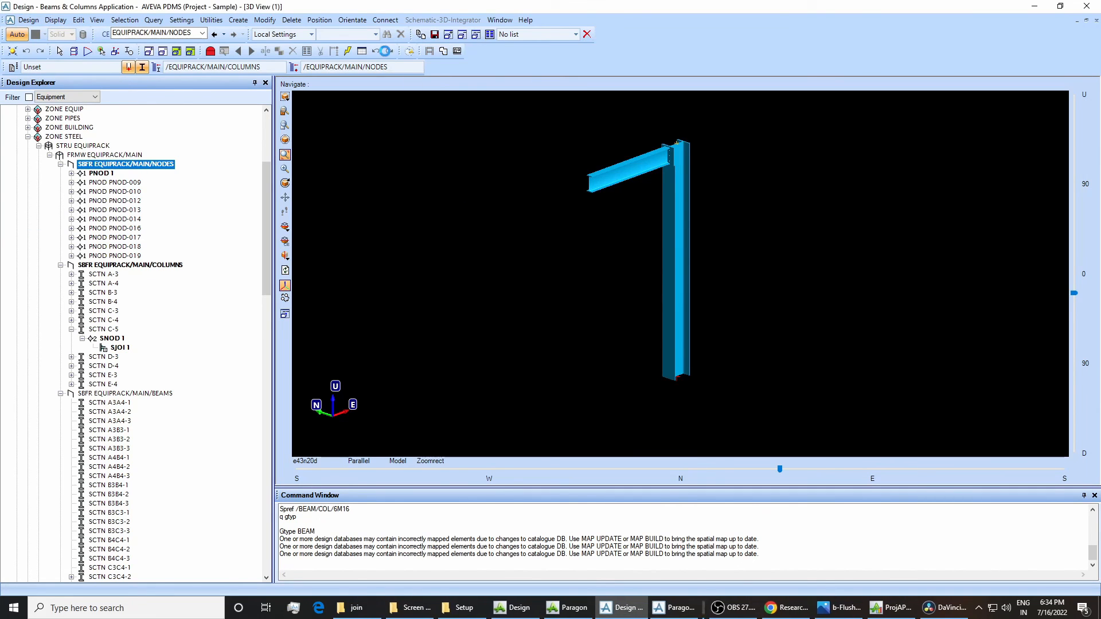
Open the joint specification for modification, check the available specifications, and place the form beside the model.
left_click(264, 20)
mouse_move(337, 192)
left_click(376, 188)
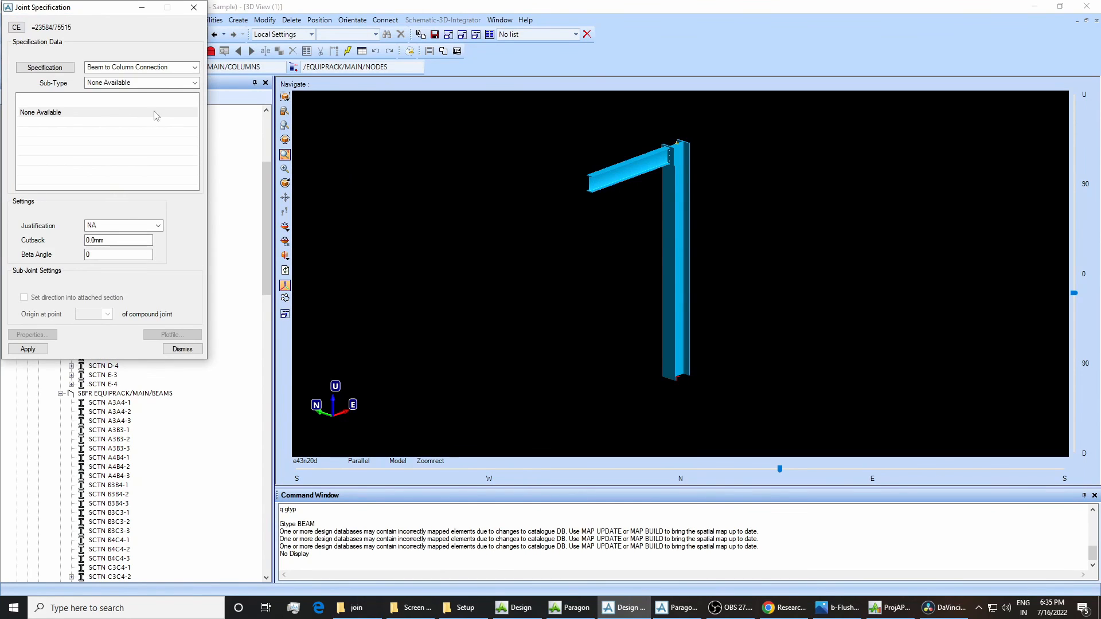
left_click(133, 67)
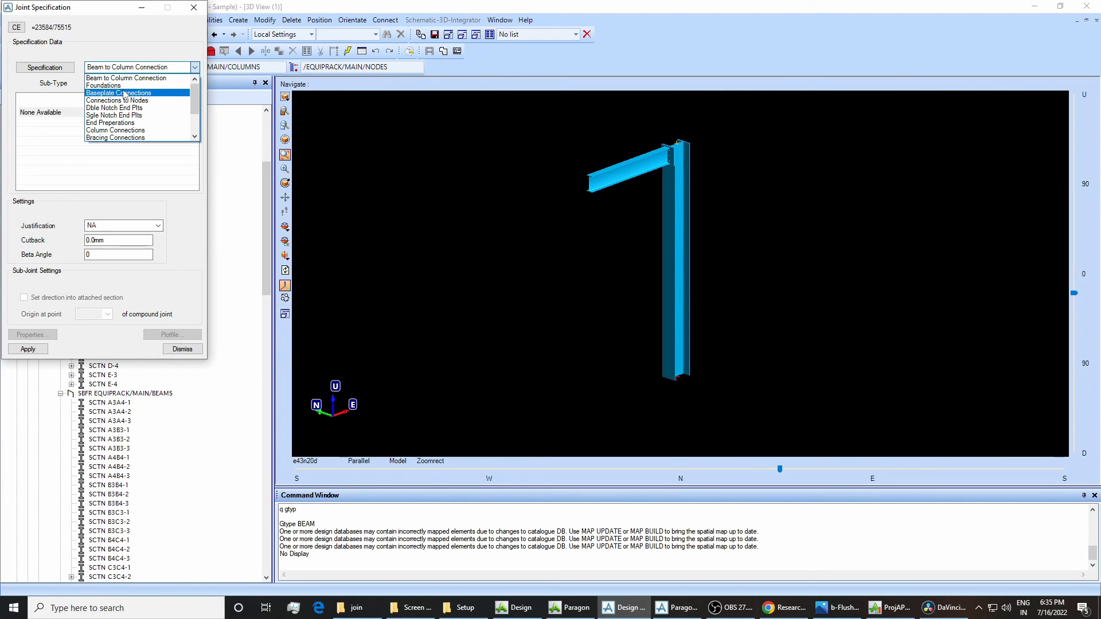
left_click(46, 8)
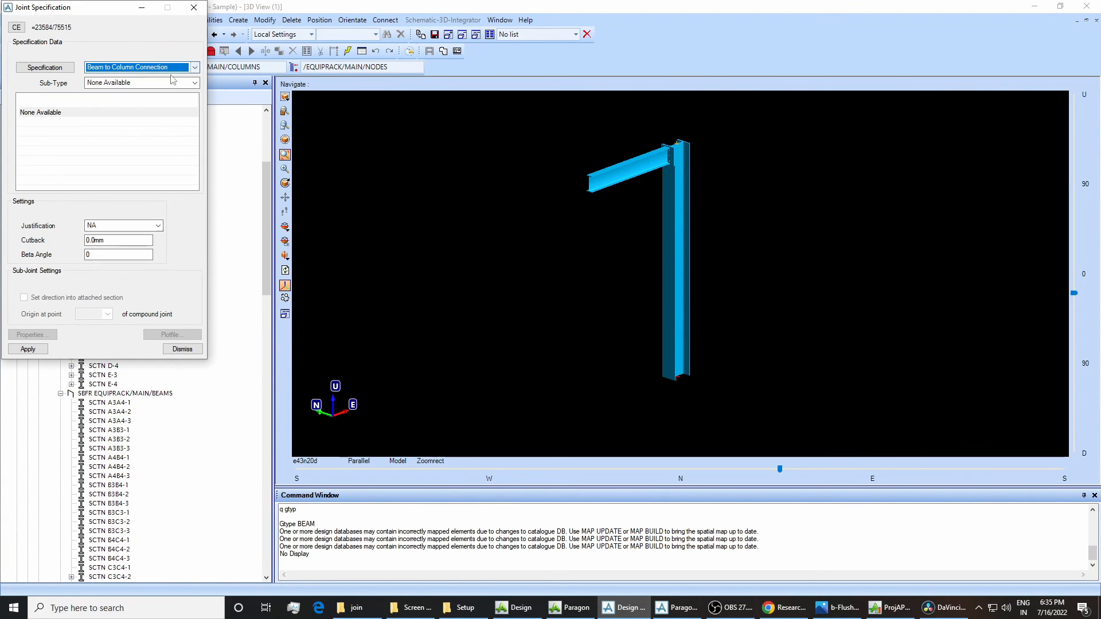
left_click_drag(59, 13, 355, 113)
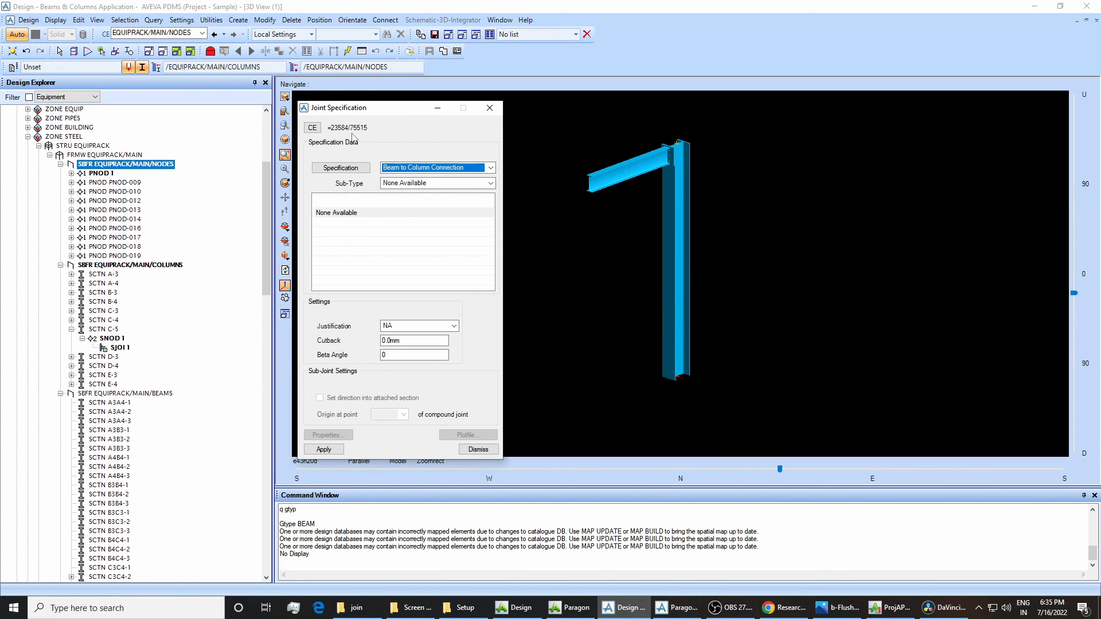
Apply the Baseplate Connections joint 50mm_thick_attached_baseplate, sub-type As attached section, to the column foot and close the form.
left_click(410, 169)
left_click(408, 194)
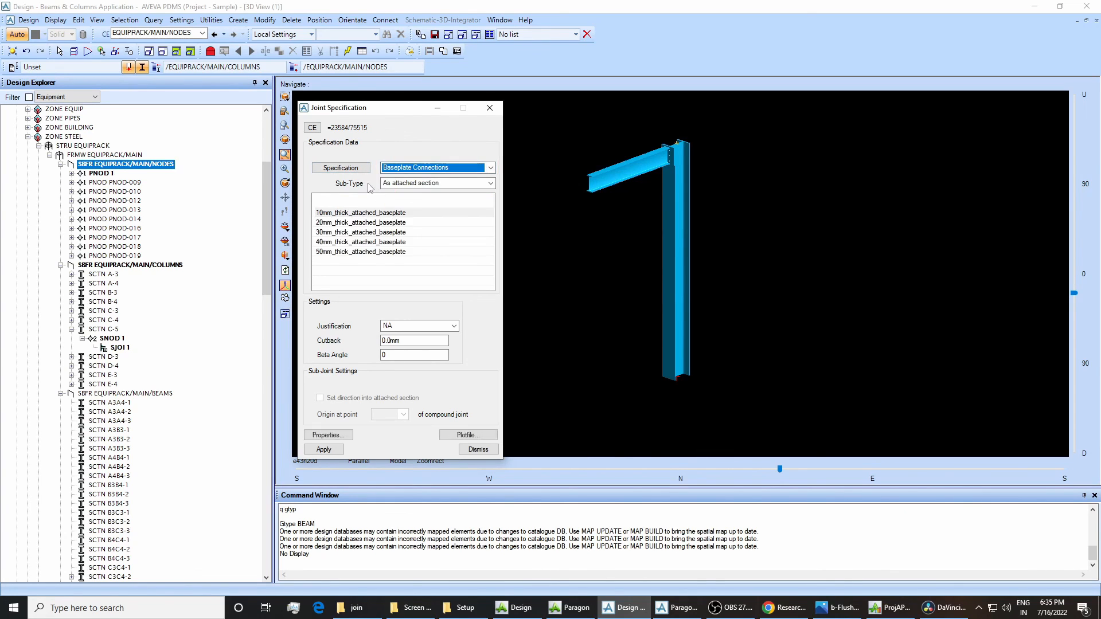
left_click(349, 252)
left_click(343, 434)
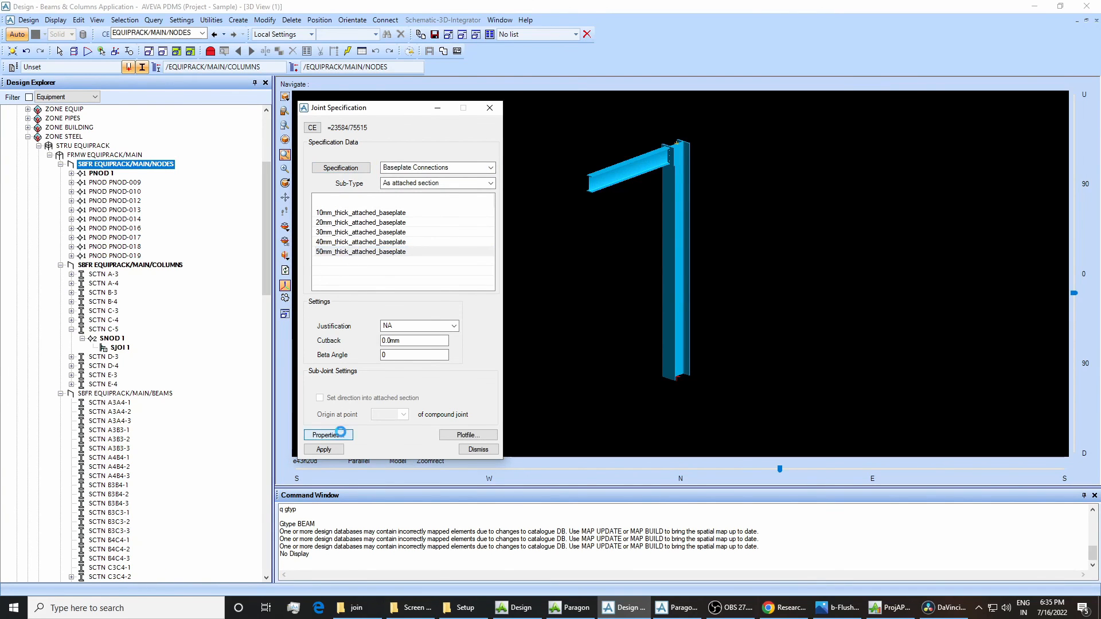
left_click(319, 158)
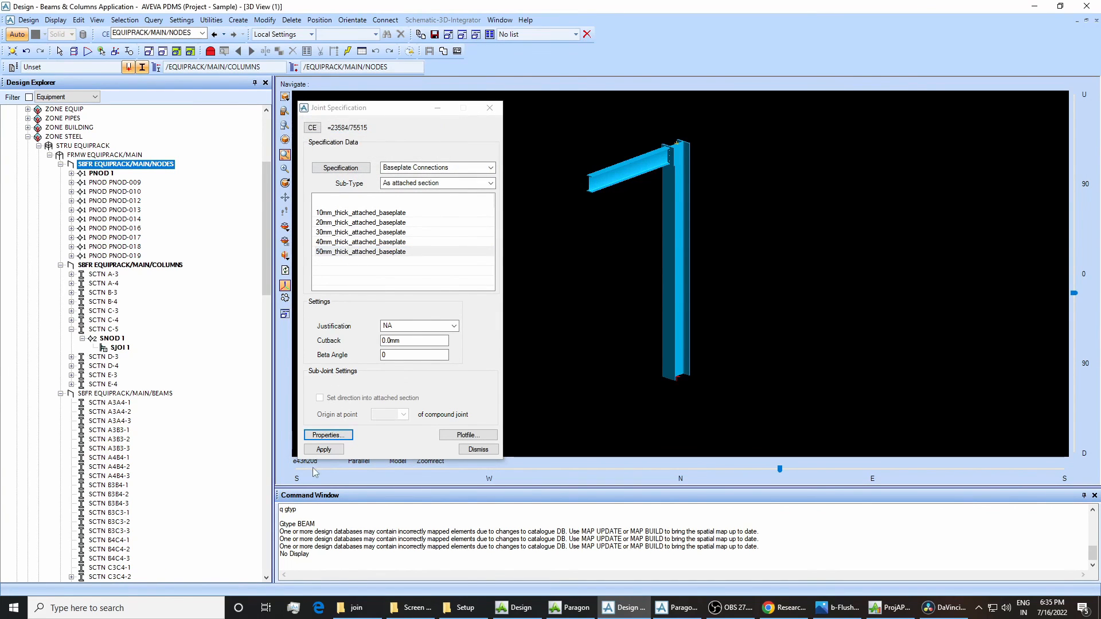
left_click(321, 450)
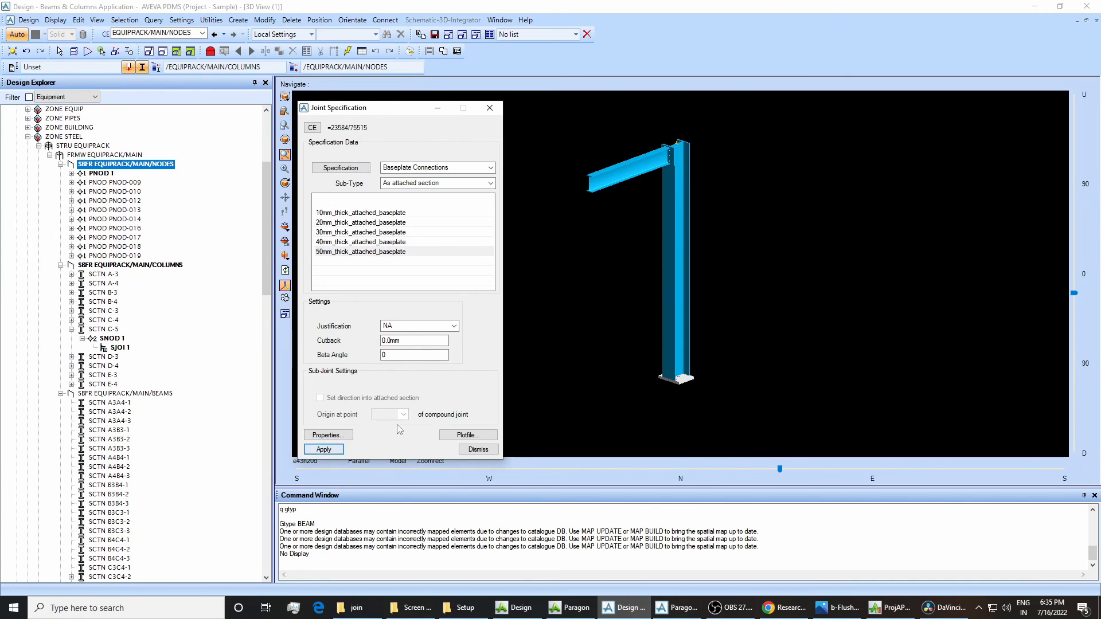
left_click(478, 450)
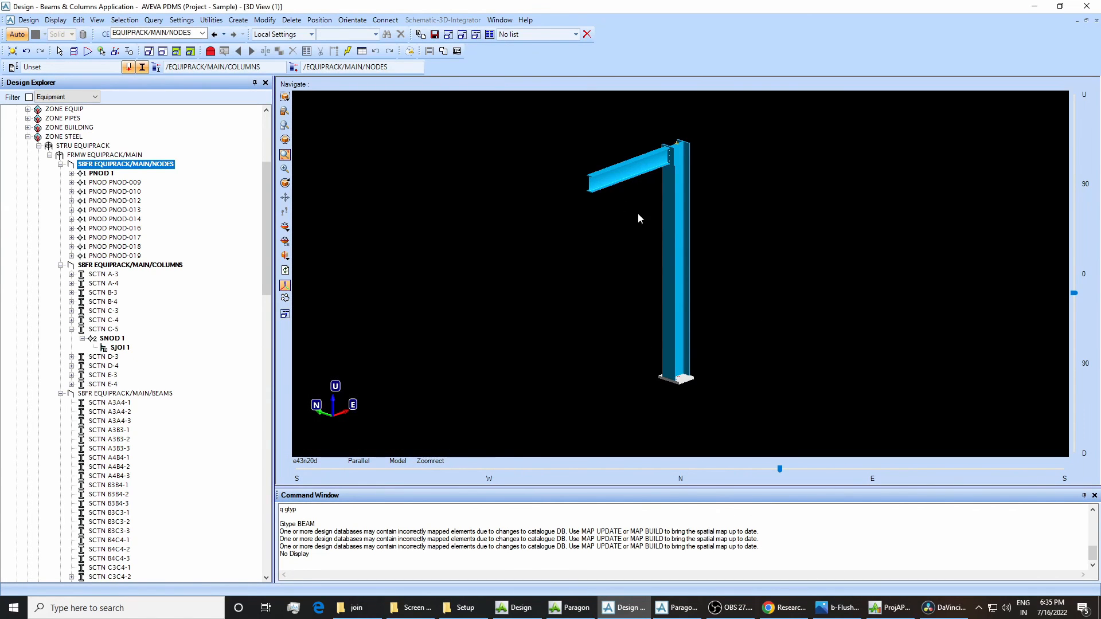
left_click_drag(562, 107, 738, 422)
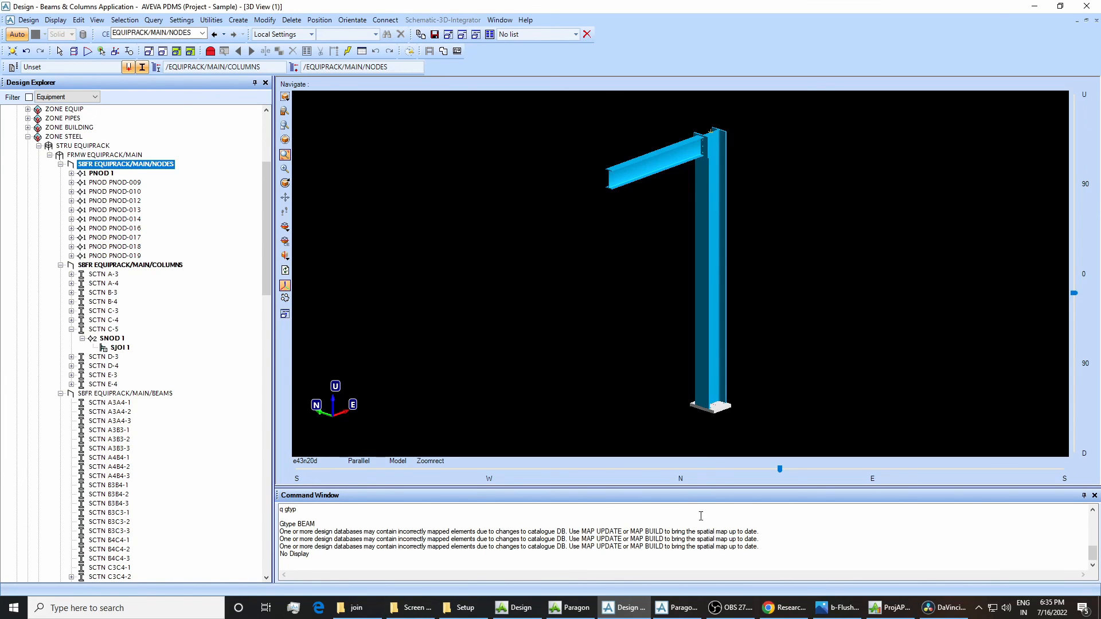
Switch to Paragon to return to the SPEC/BASE-PLATES specification.
left_click(677, 608)
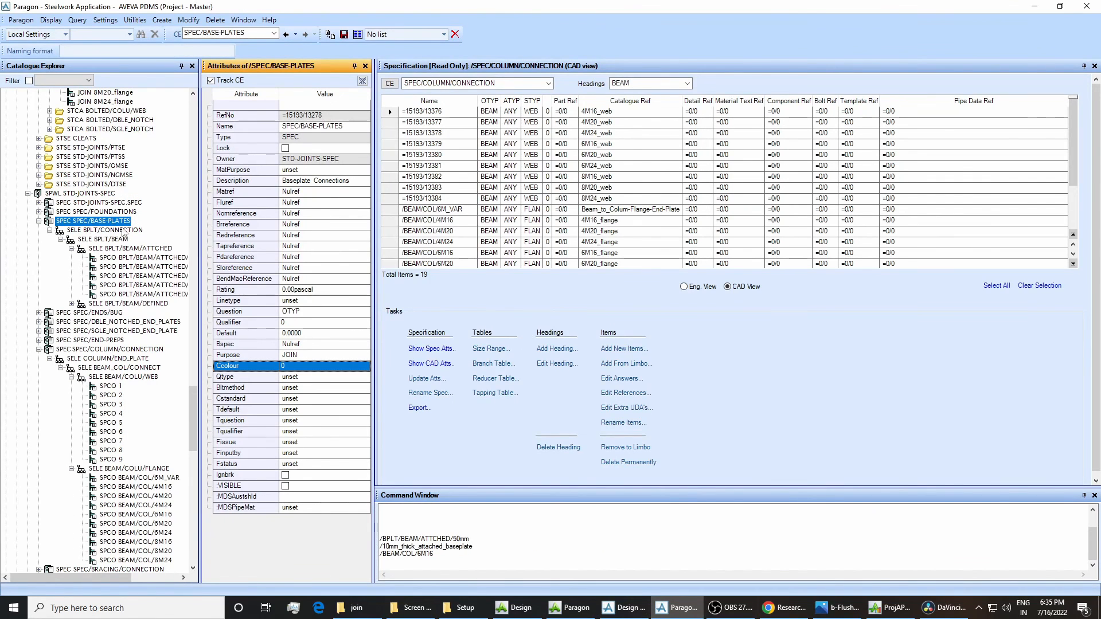